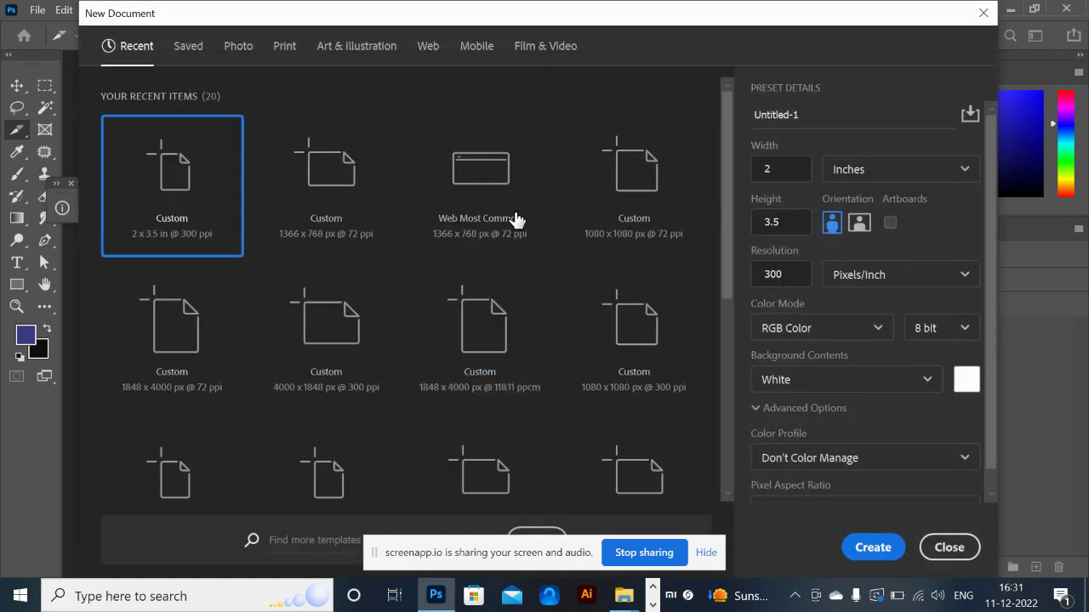
pyautogui.moveTo(527, 19); pyautogui.dragTo(555, 20)
pyautogui.click(804, 173)
pyautogui.click(886, 223)
pyautogui.click(811, 223)
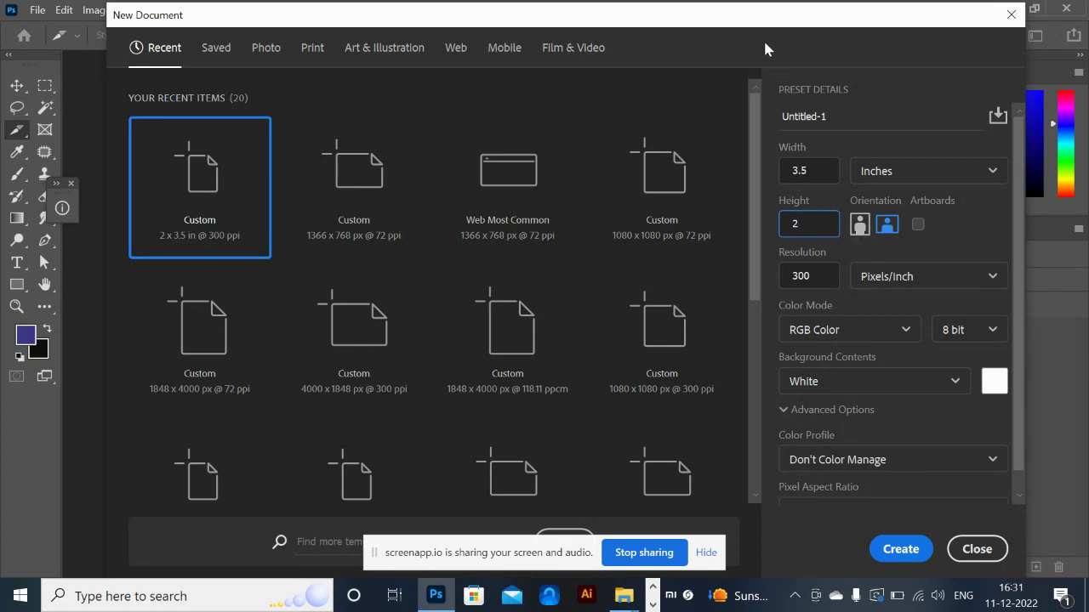
pyautogui.moveTo(747, 19); pyautogui.dragTo(650, 18)
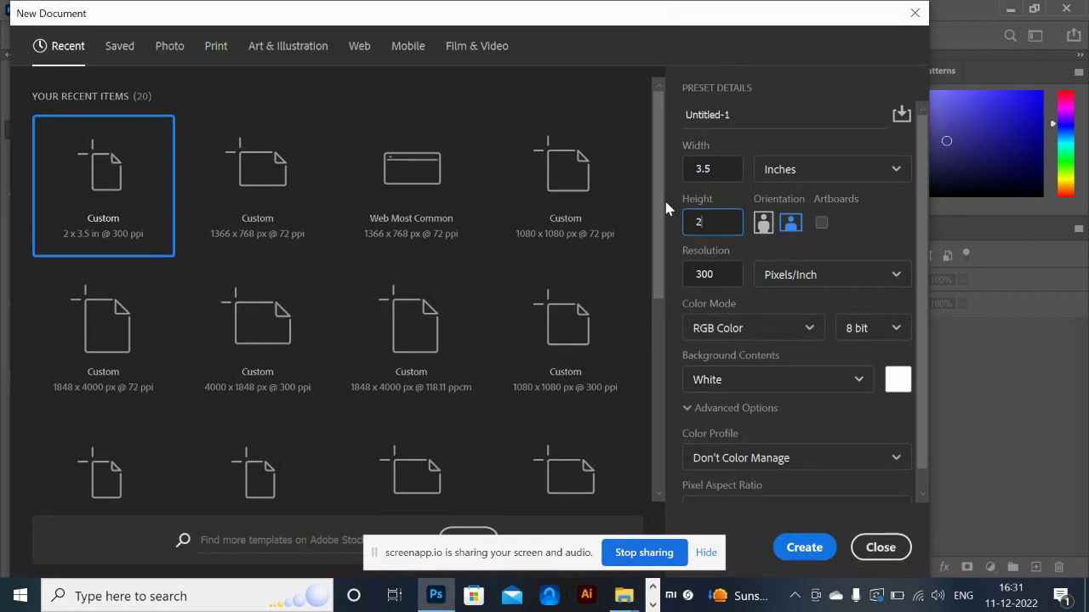
pyautogui.click(716, 168)
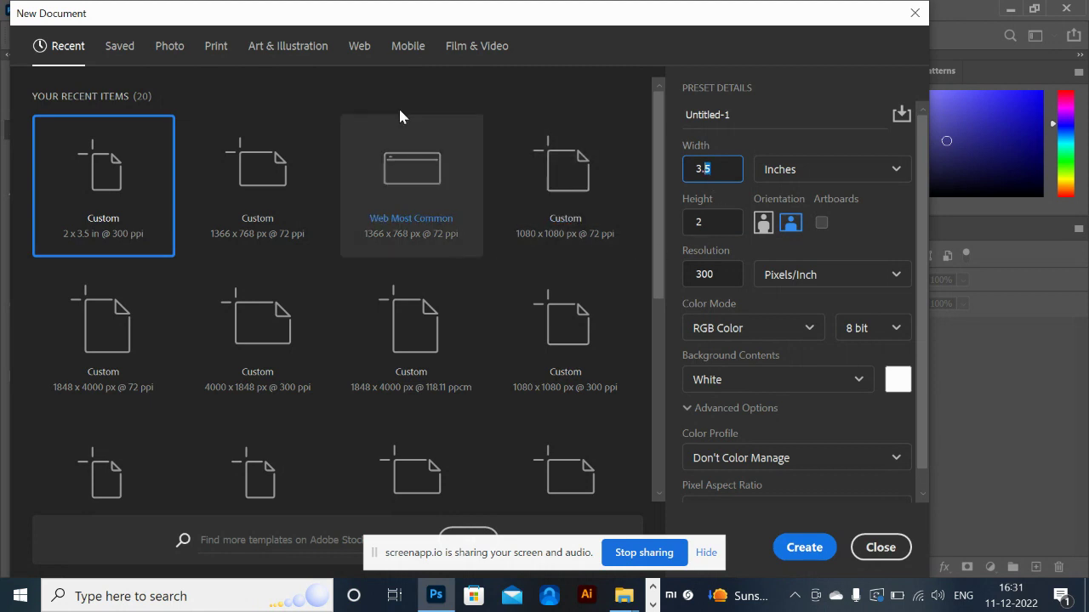
pyautogui.moveTo(377, 16); pyautogui.dragTo(433, 19)
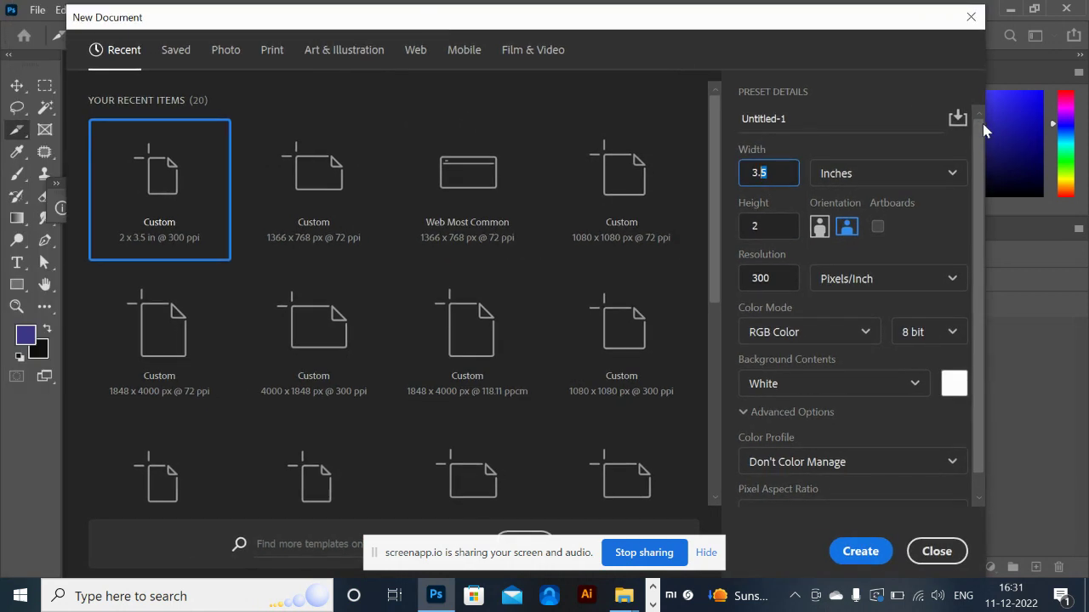
pyautogui.moveTo(985, 130); pyautogui.dragTo(1085, 135)
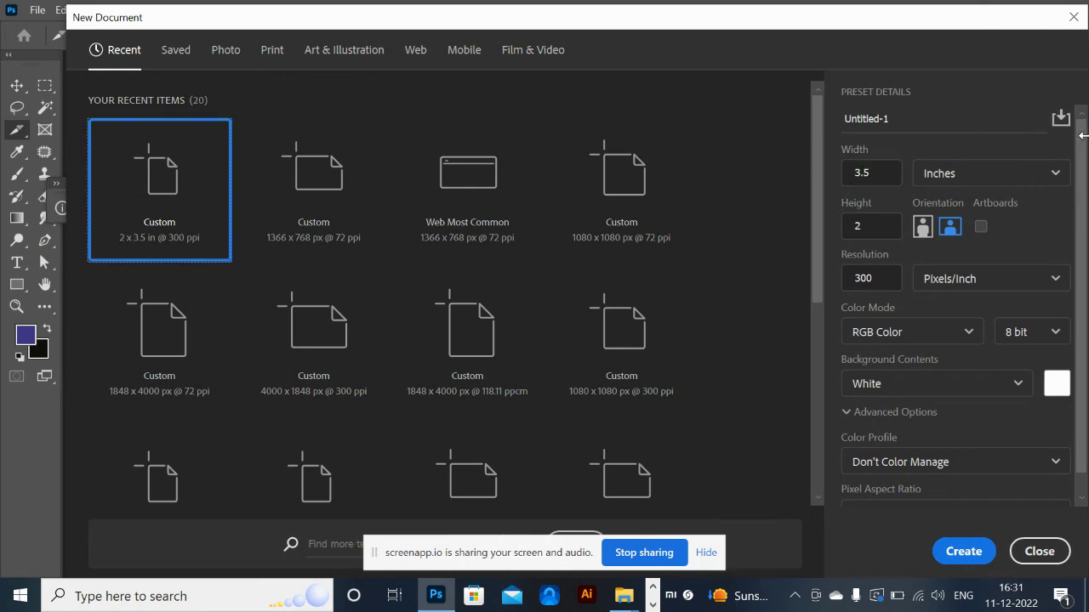
pyautogui.moveTo(821, 17); pyautogui.dragTo(804, 13)
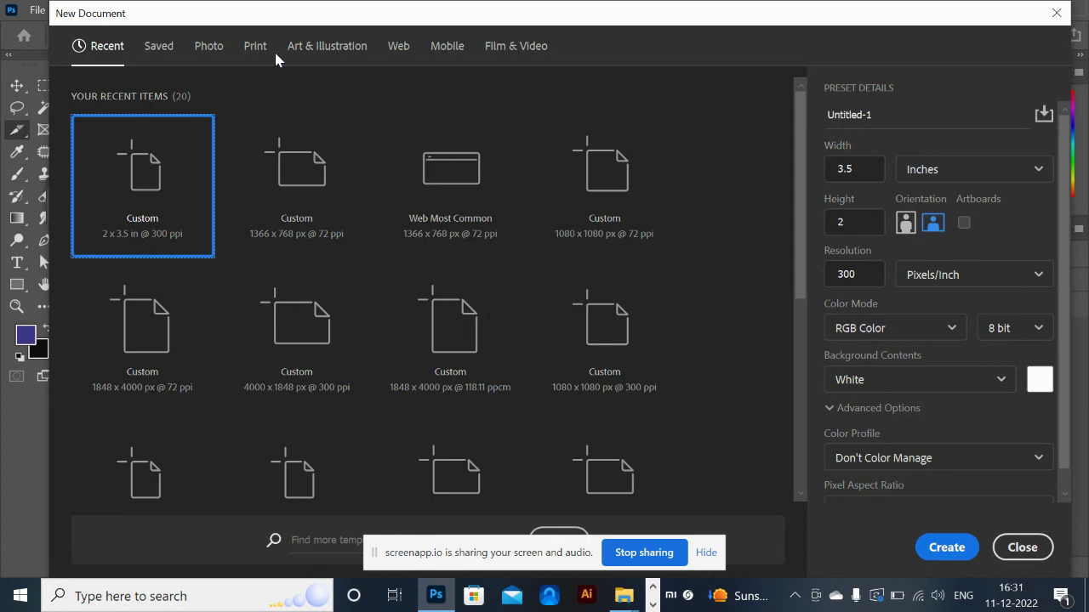
pyautogui.click(1056, 12)
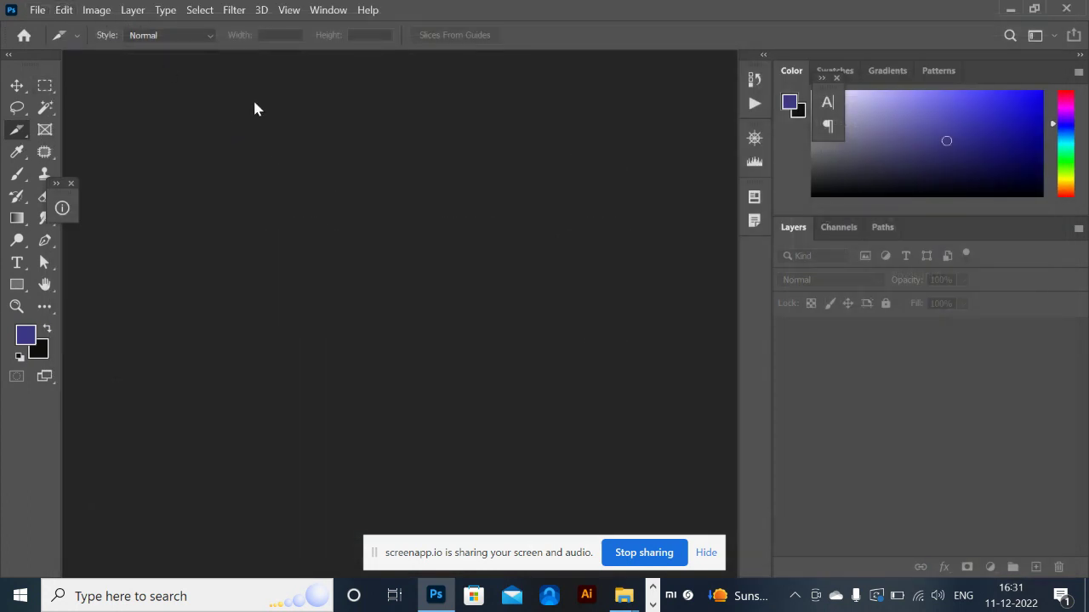
# - Create a new 1890 x 1417 px document from the photo presets and activate the Move tool
pyautogui.hotkey('ctrl', 'n')
pyautogui.click(306, 202)
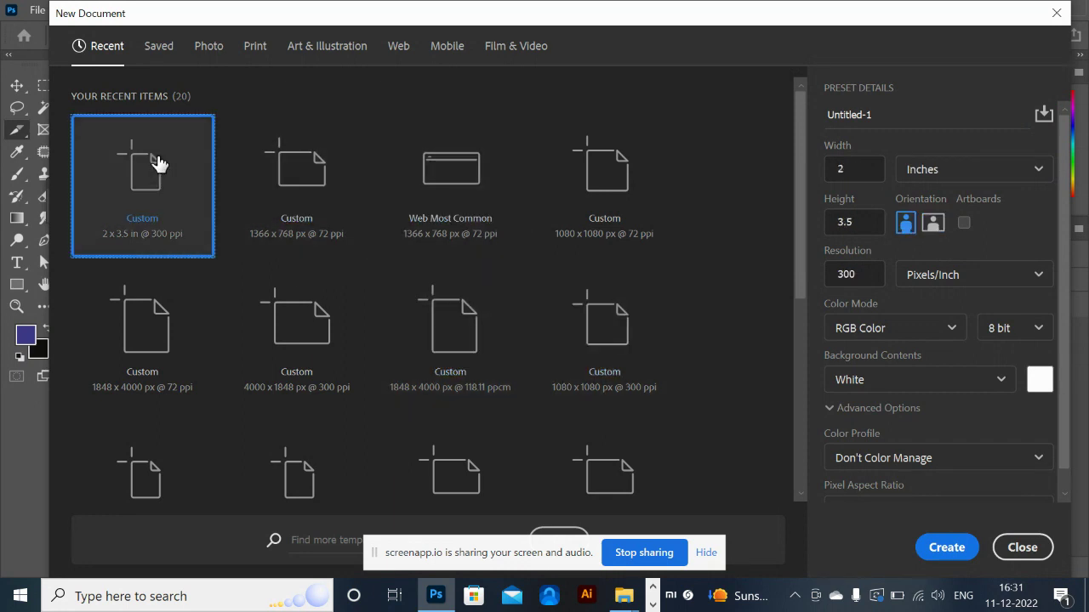
pyautogui.click(255, 48)
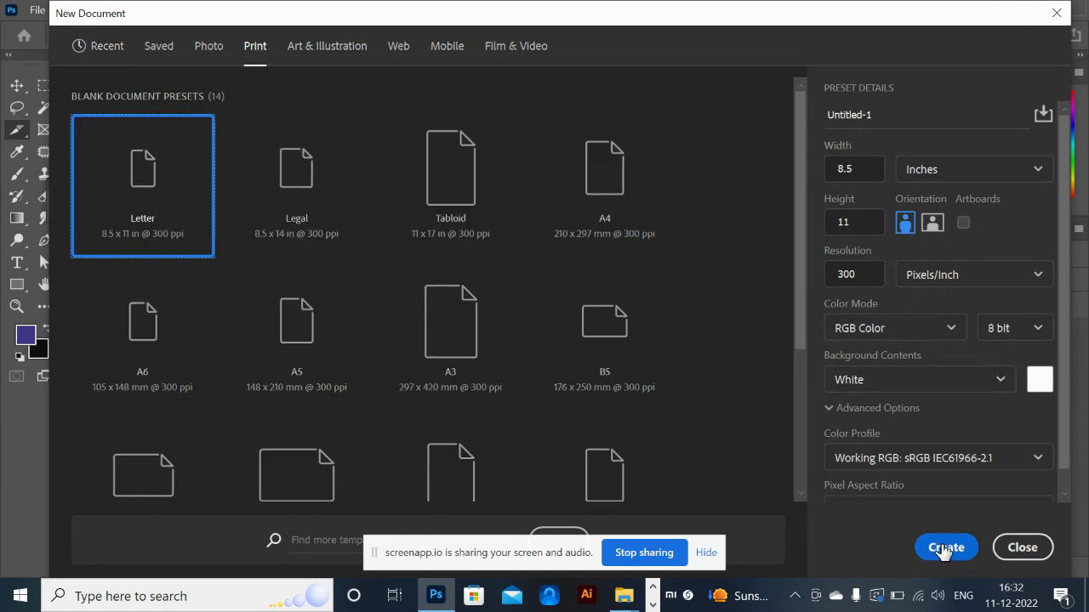
pyautogui.click(208, 53)
pyautogui.click(947, 547)
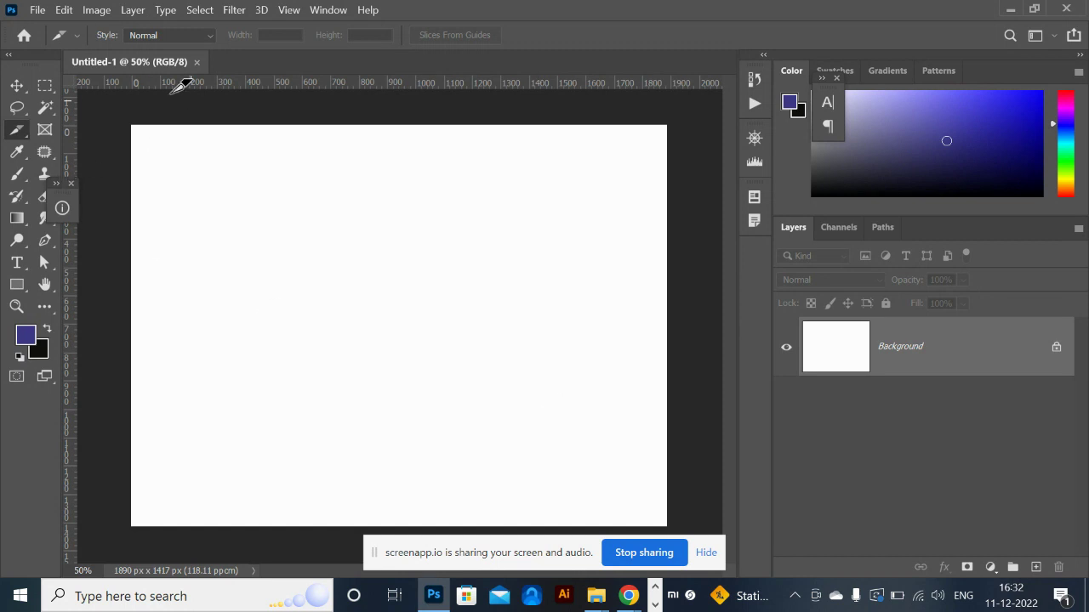
pyautogui.click(17, 85)
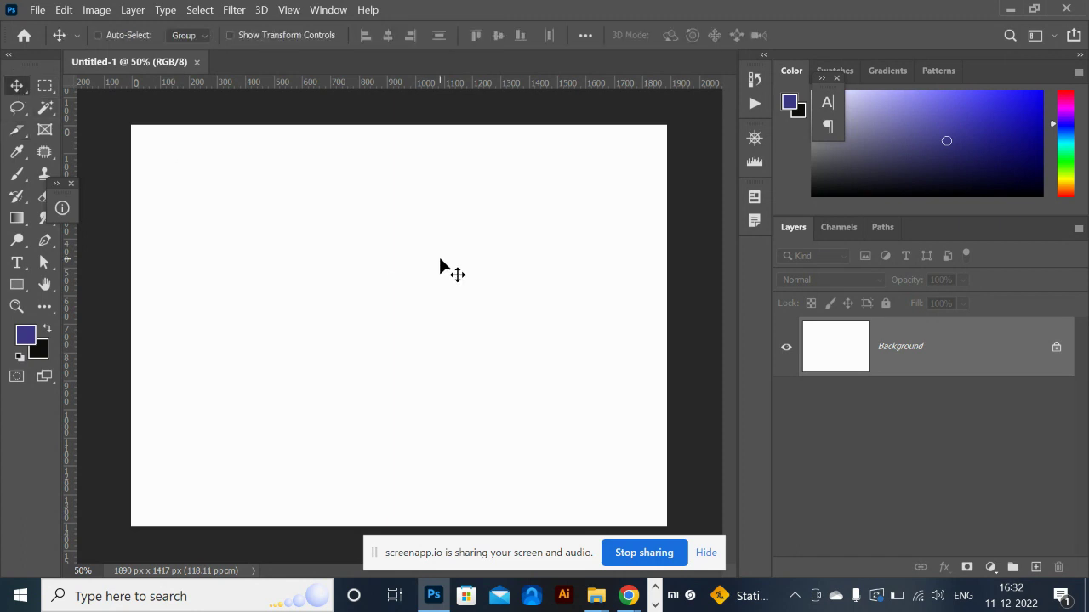
pyautogui.hotkey('ctrl', '-')
# - Switch to Chrome, close its about tab, and return to Photoshop
pyautogui.hotkey('alt', 'Tab')
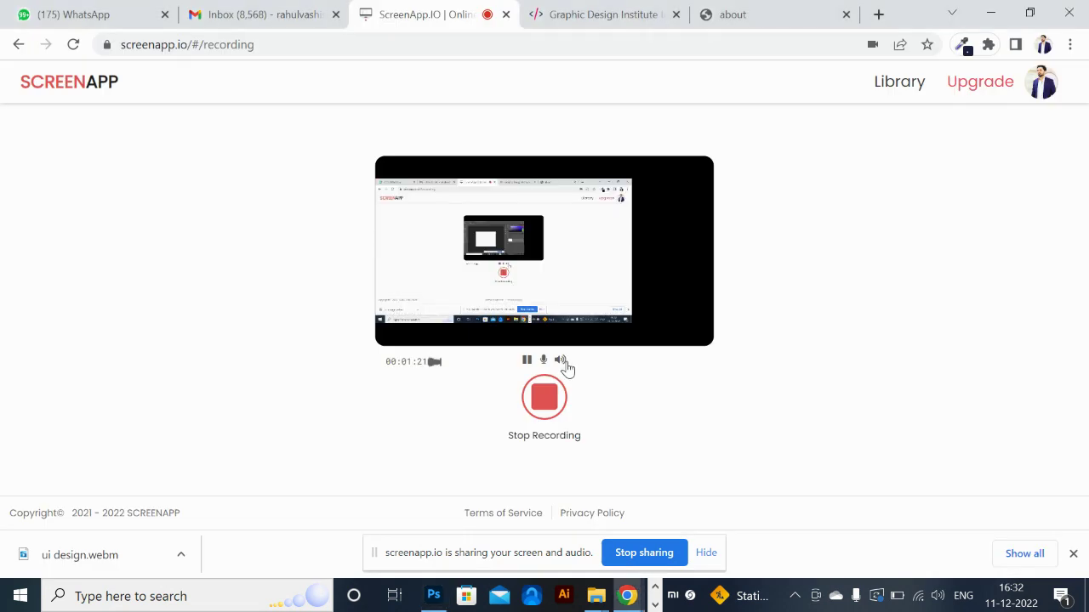
pyautogui.hotkey('alt', 'Tab')
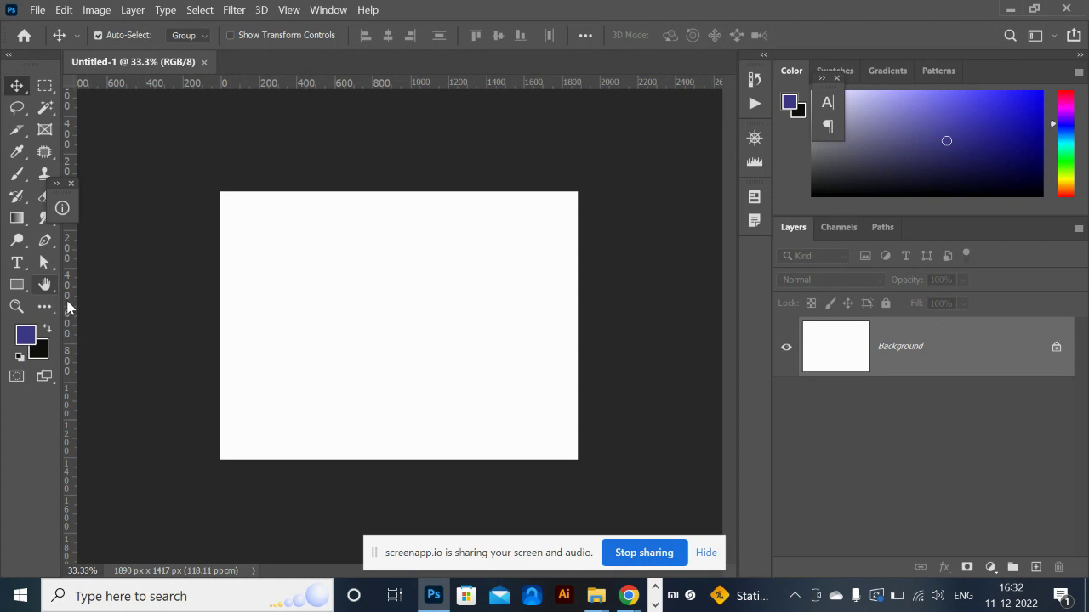
pyautogui.hotkey('alt', 'Tab')
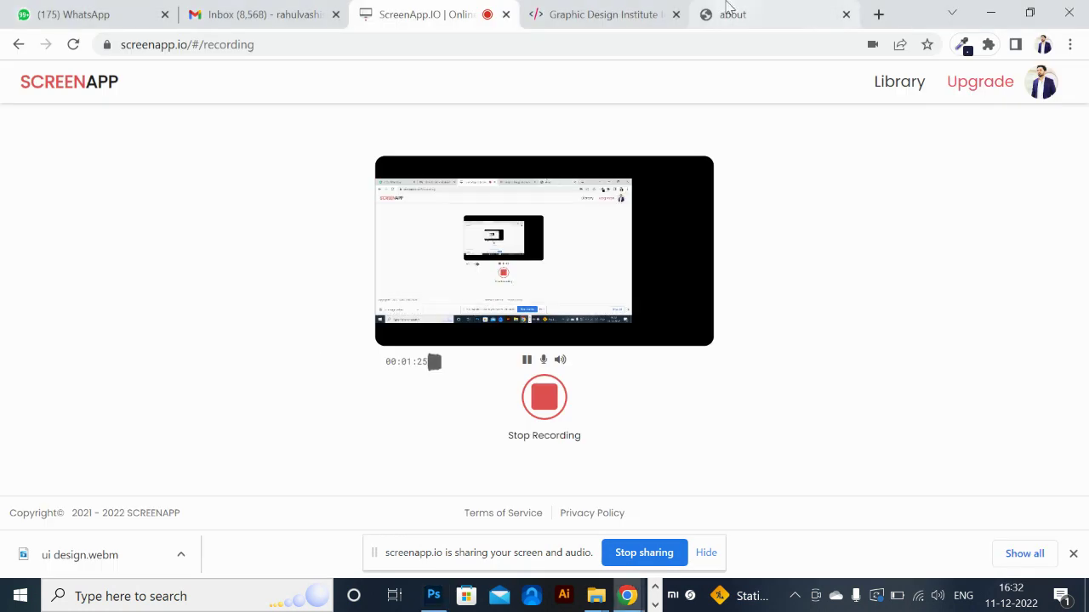
pyautogui.click(728, 7)
pyautogui.click(846, 14)
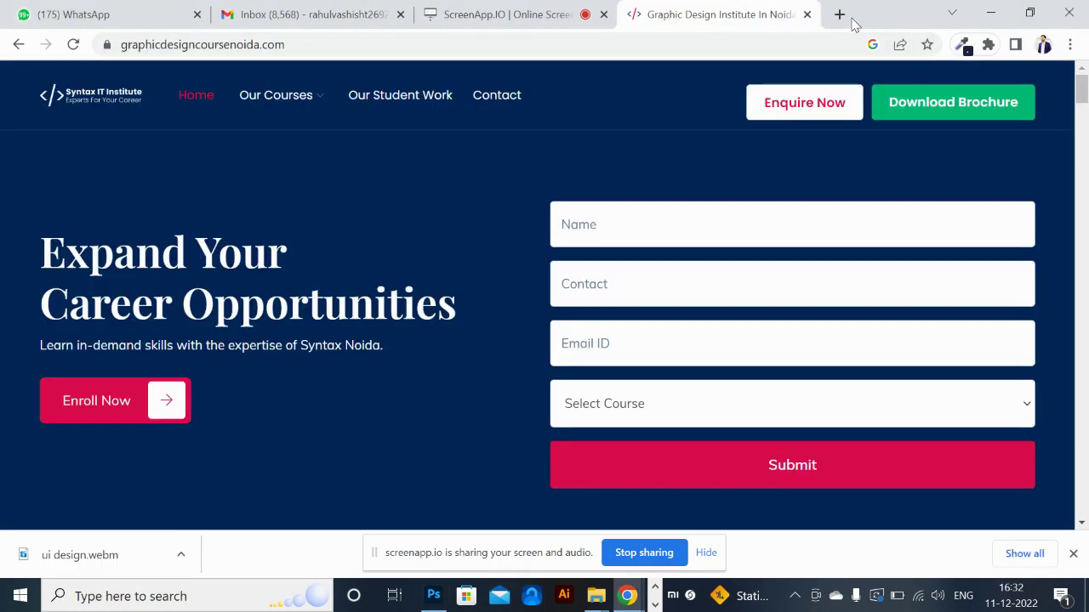
pyautogui.hotkey('alt', 'Tab')
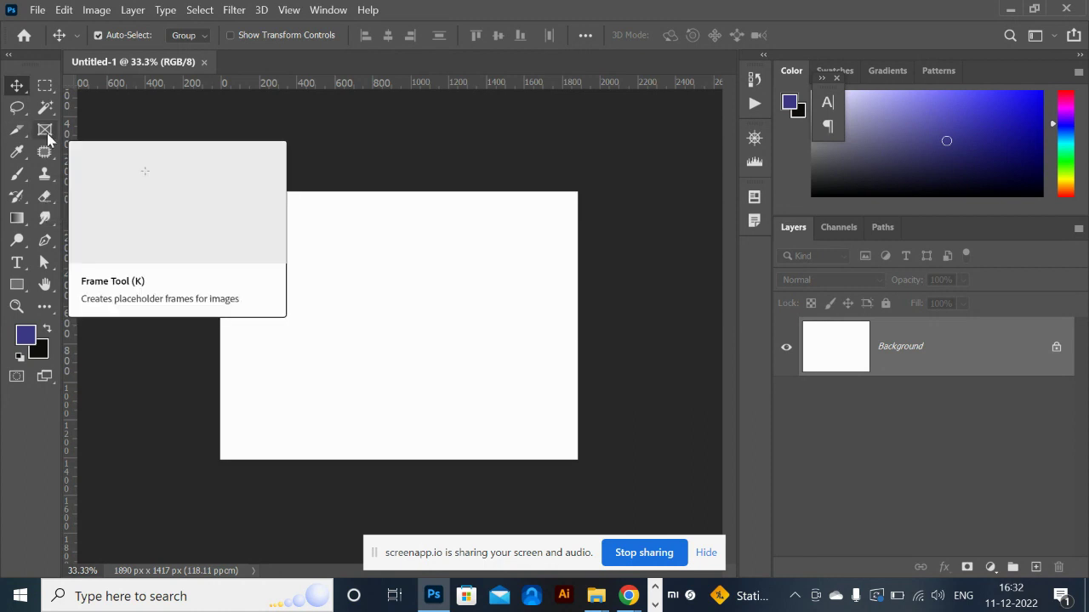
# - Activate the Patch Tool and reset the Essentials workspace to its default layout
pyautogui.click(43, 160)
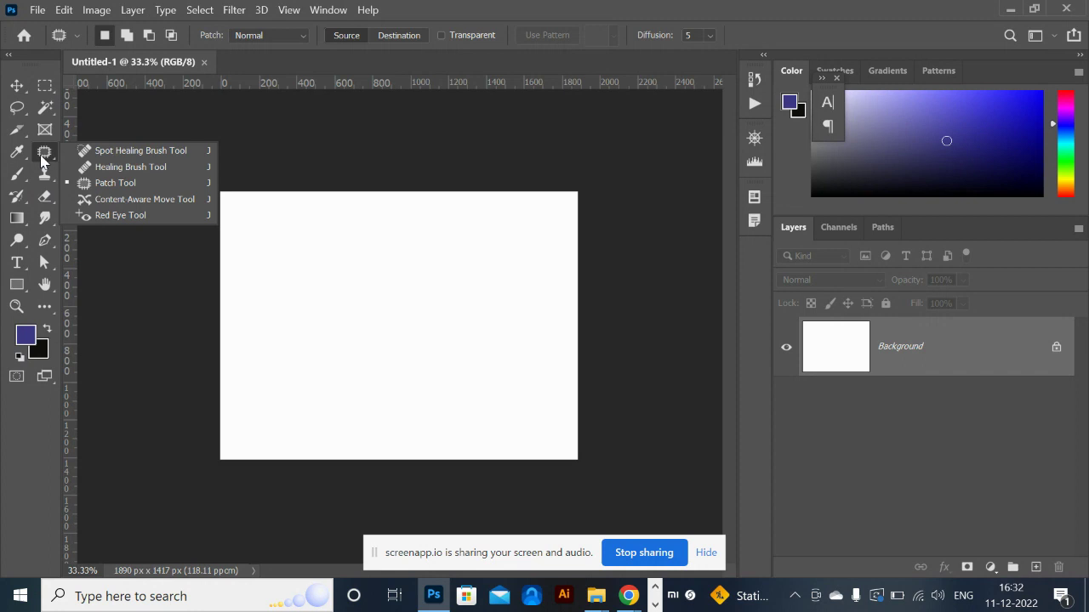
pyautogui.click(7, 56)
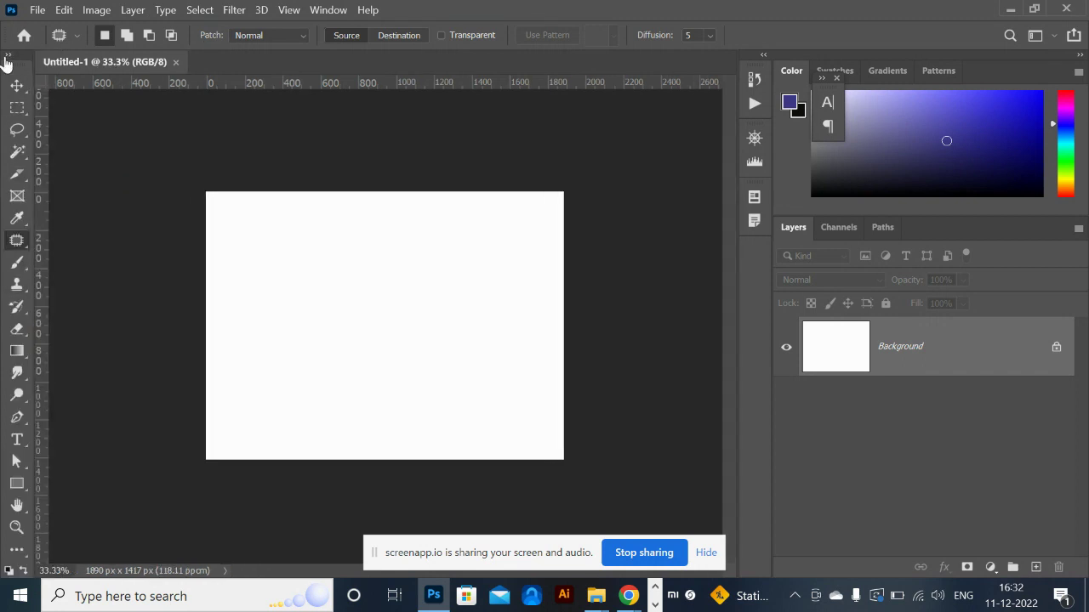
pyautogui.click(6, 58)
pyautogui.click(328, 9)
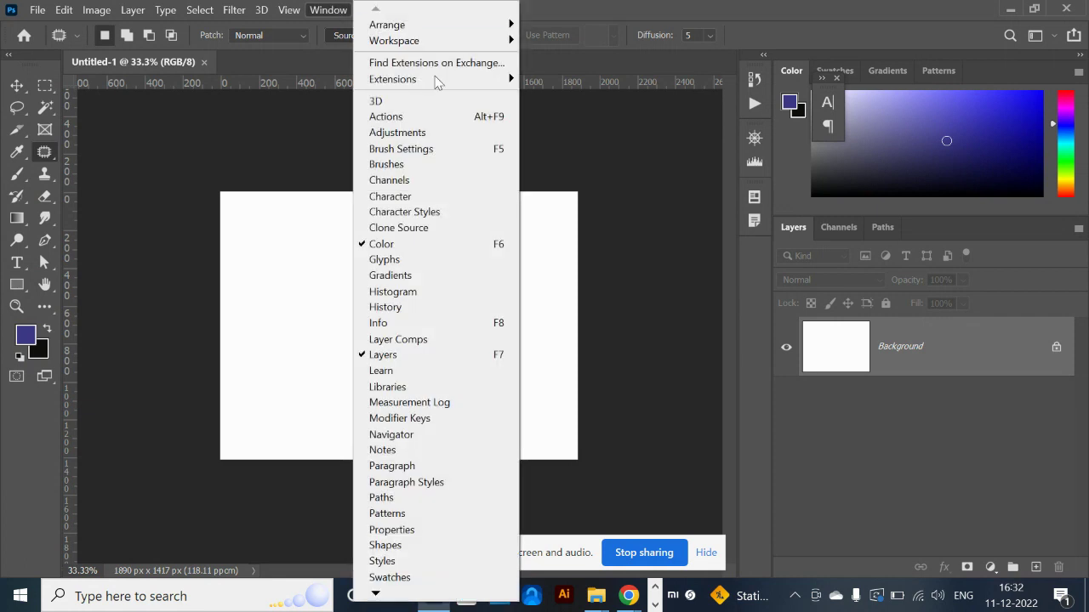
pyautogui.moveTo(460, 43)
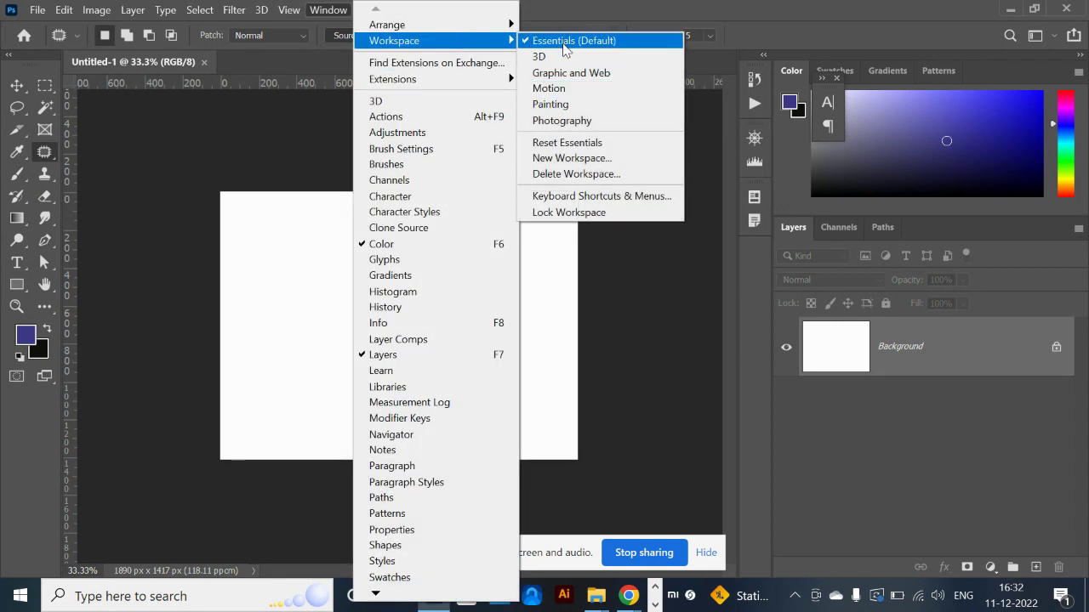
pyautogui.click(561, 145)
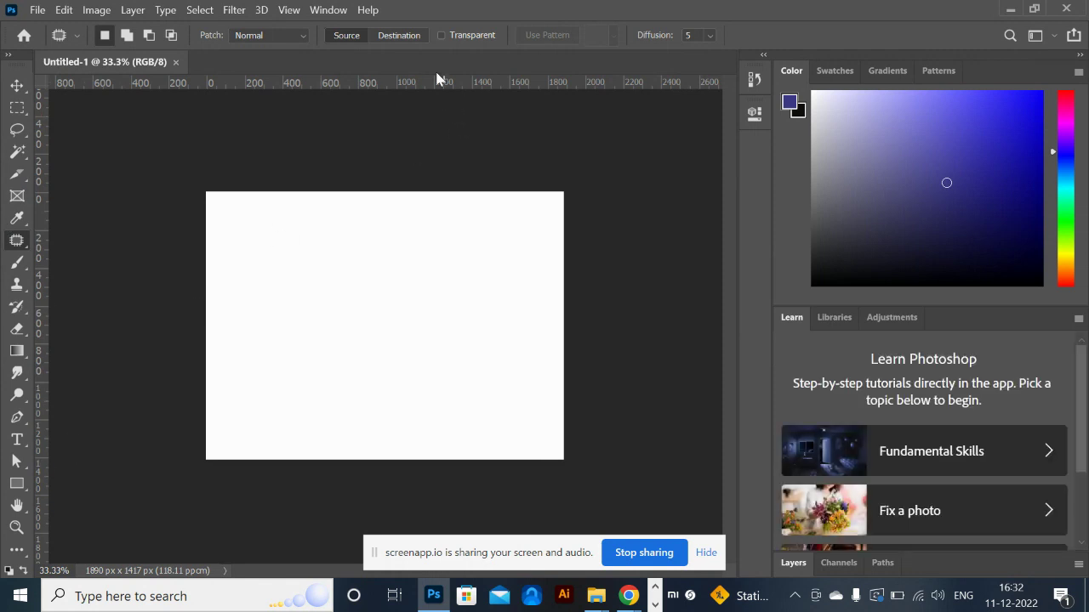
# - Try the Motion workspace and switch back to Essentials (Default)
pyautogui.click(331, 9)
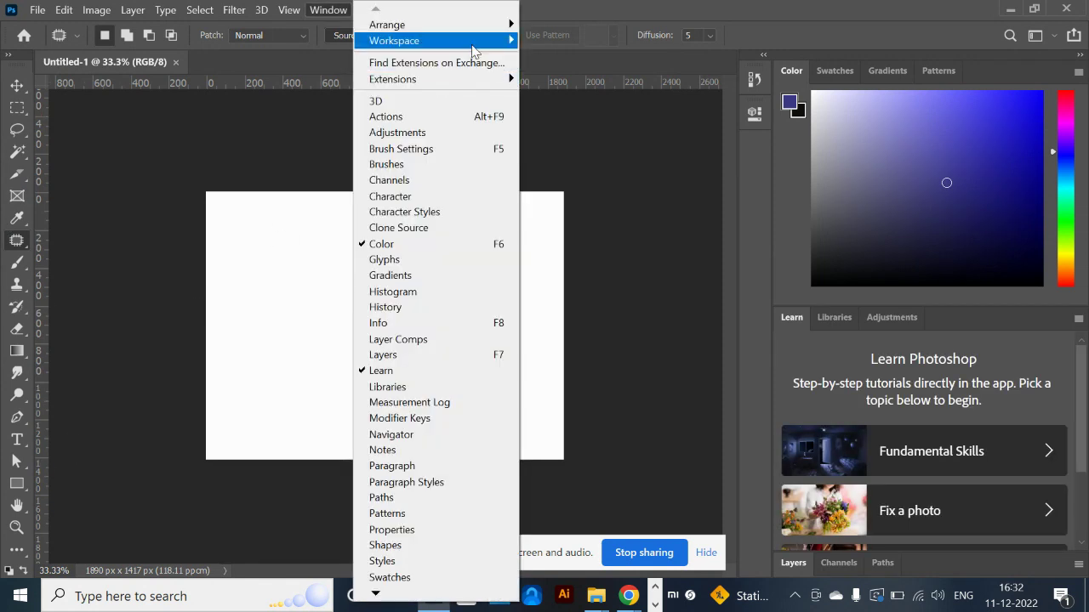
pyautogui.moveTo(474, 44)
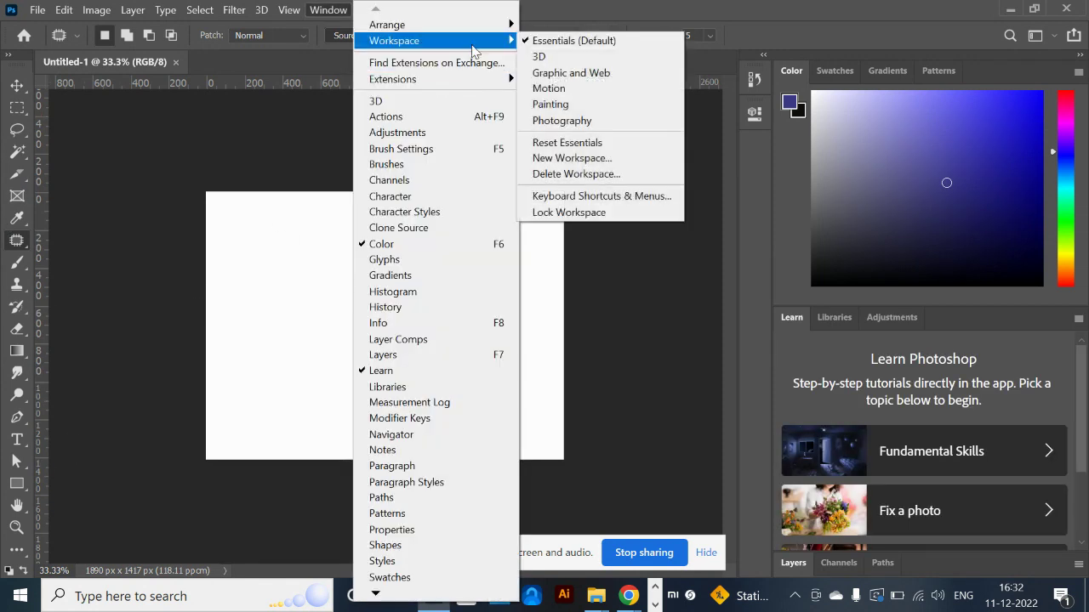
pyautogui.click(553, 89)
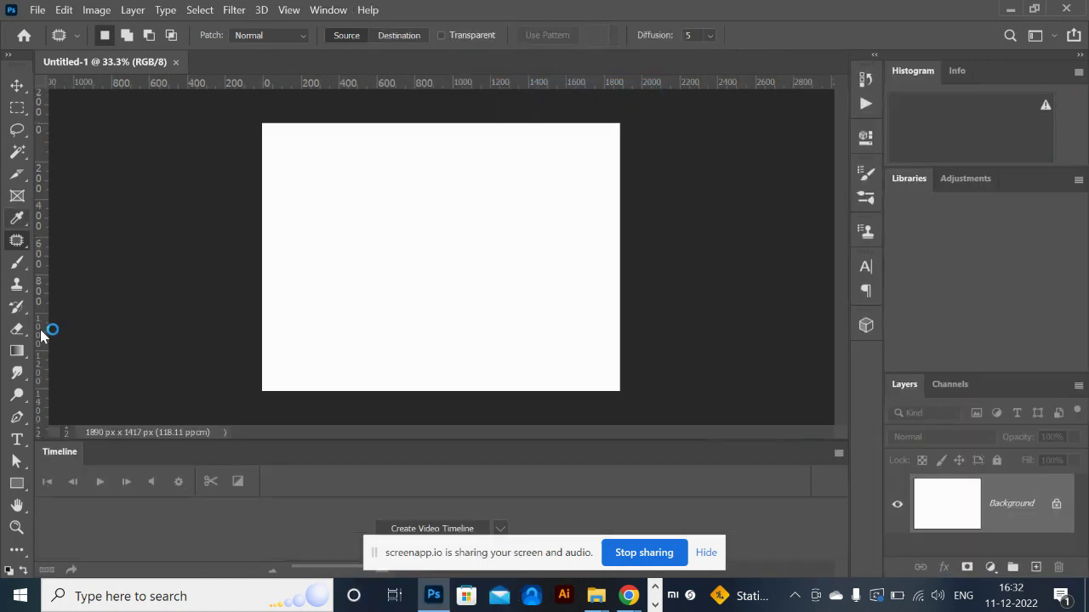
pyautogui.click(331, 11)
pyautogui.moveTo(457, 39)
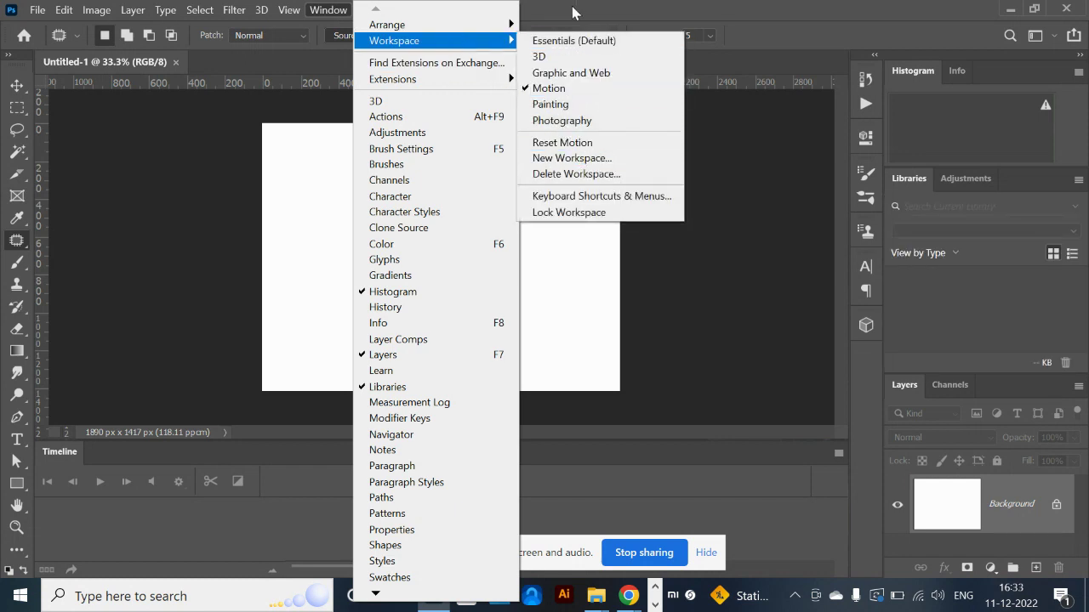
pyautogui.click(572, 40)
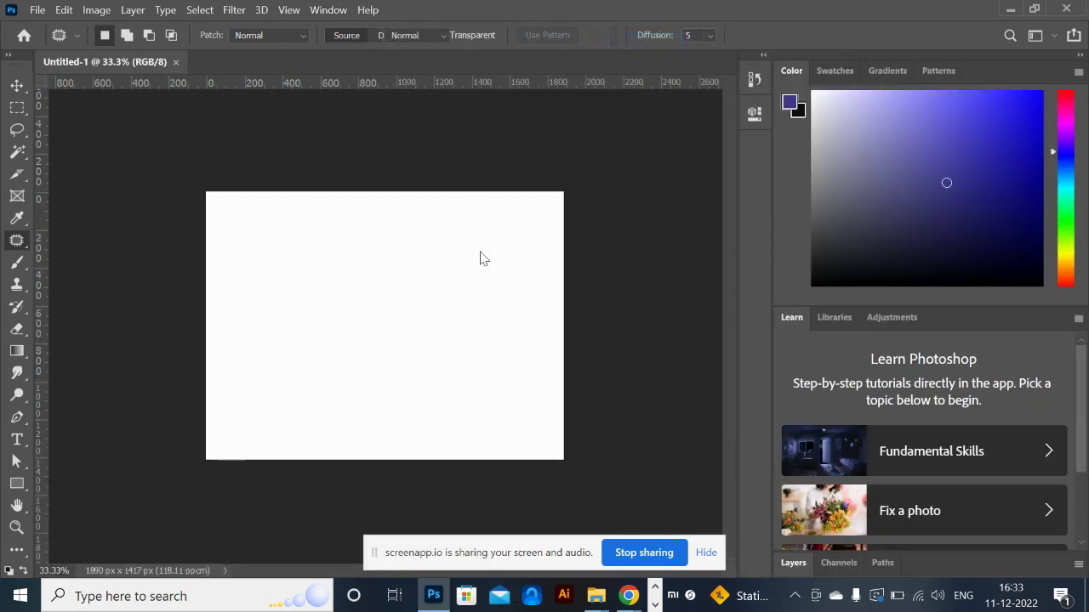
# - Arrange the tools in two columns and select the Spot Healing Brush Tool
pyautogui.click(8, 57)
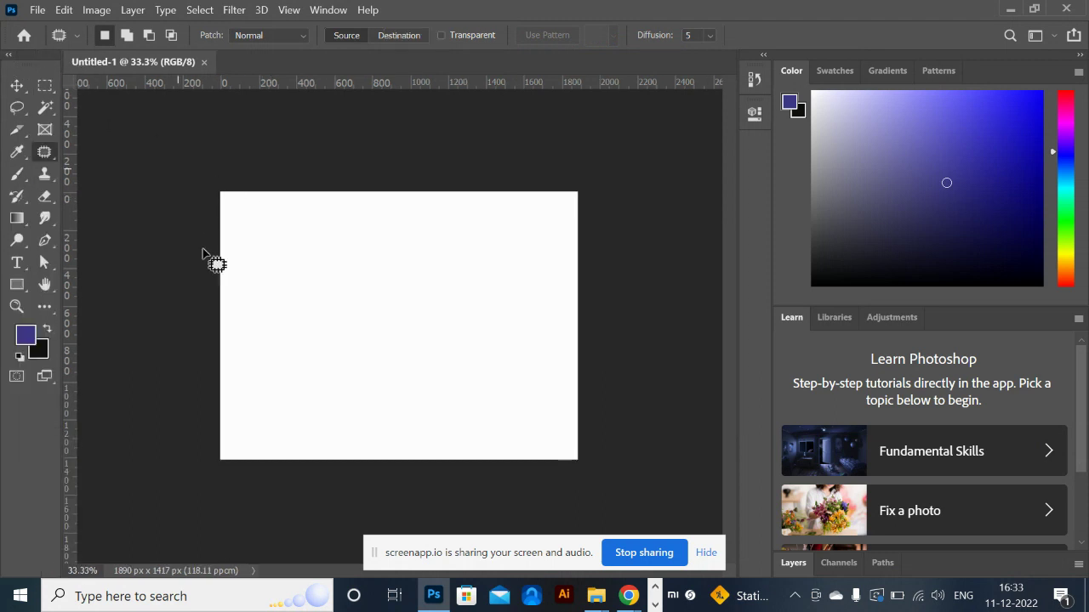
pyautogui.rightClick(45, 151)
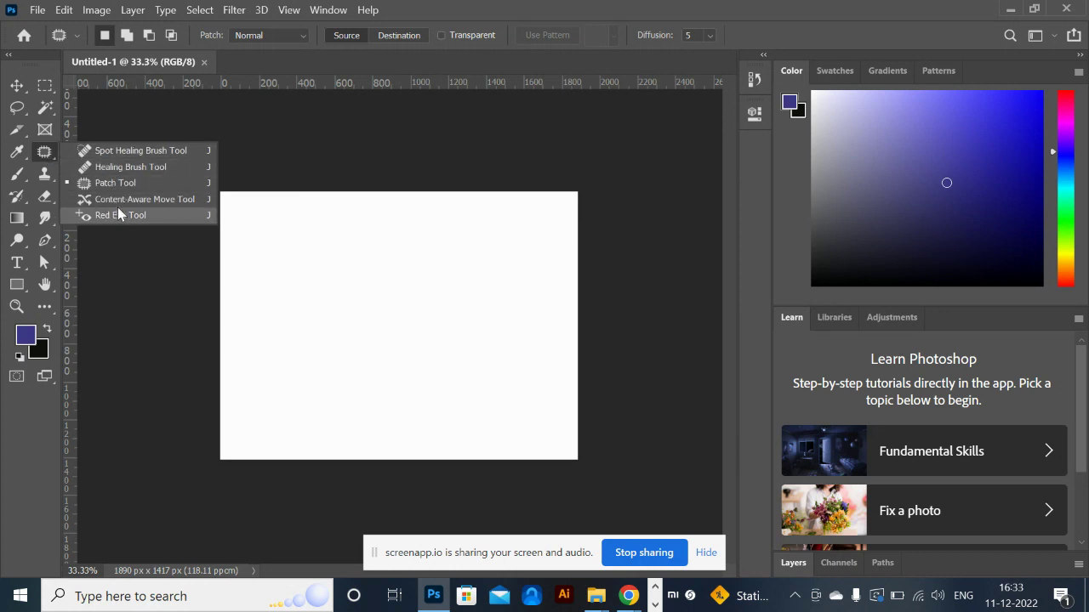
pyautogui.click(122, 156)
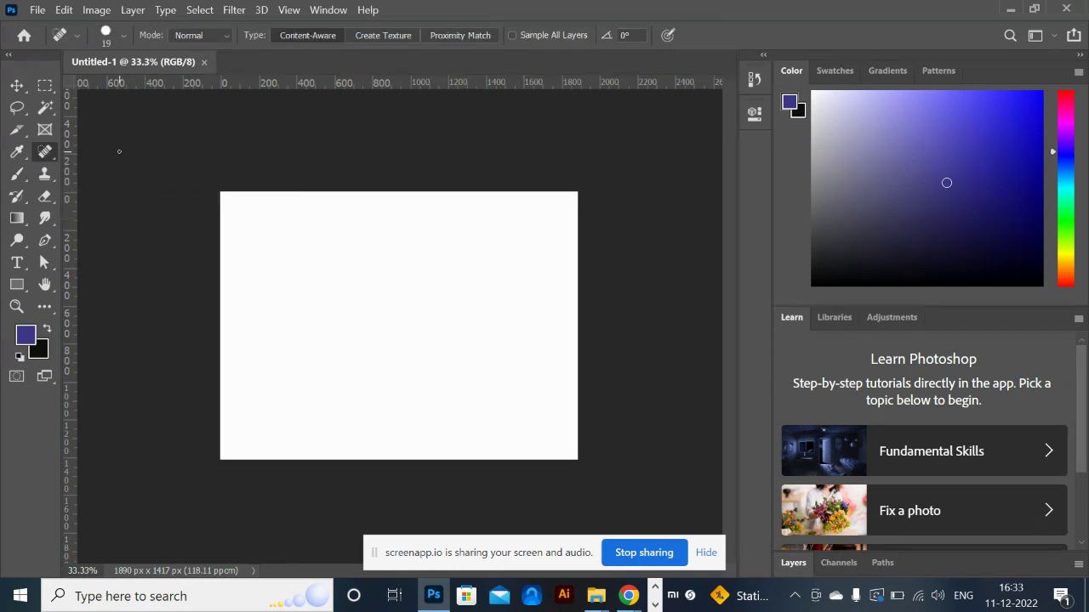
# - Switch to Chrome and search Google Images for "pimples" in a new tab
pyautogui.hotkey('alt', 'Tab')
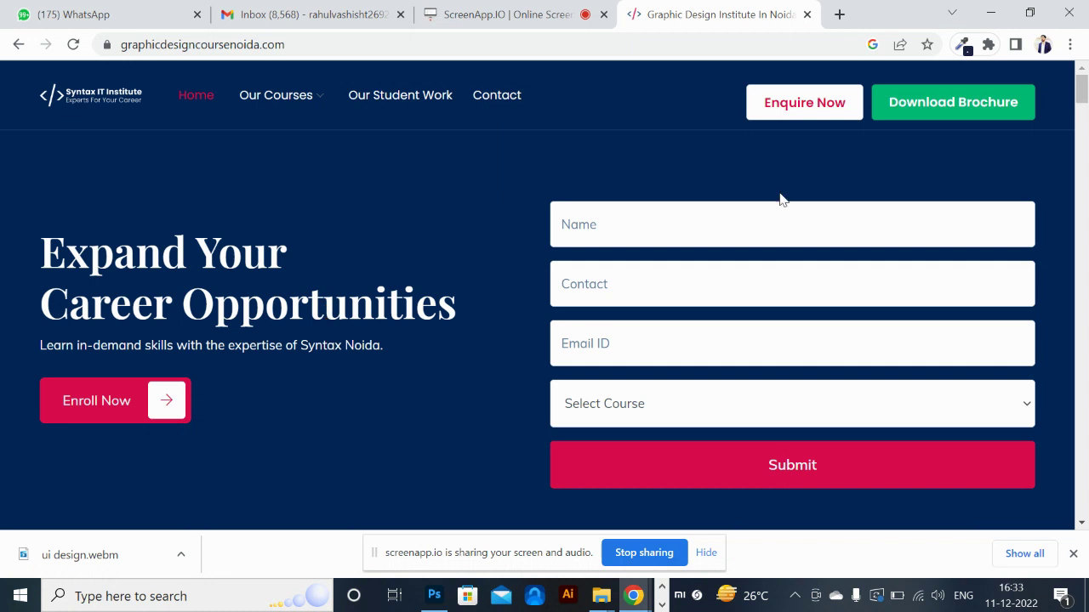
pyautogui.click(839, 14)
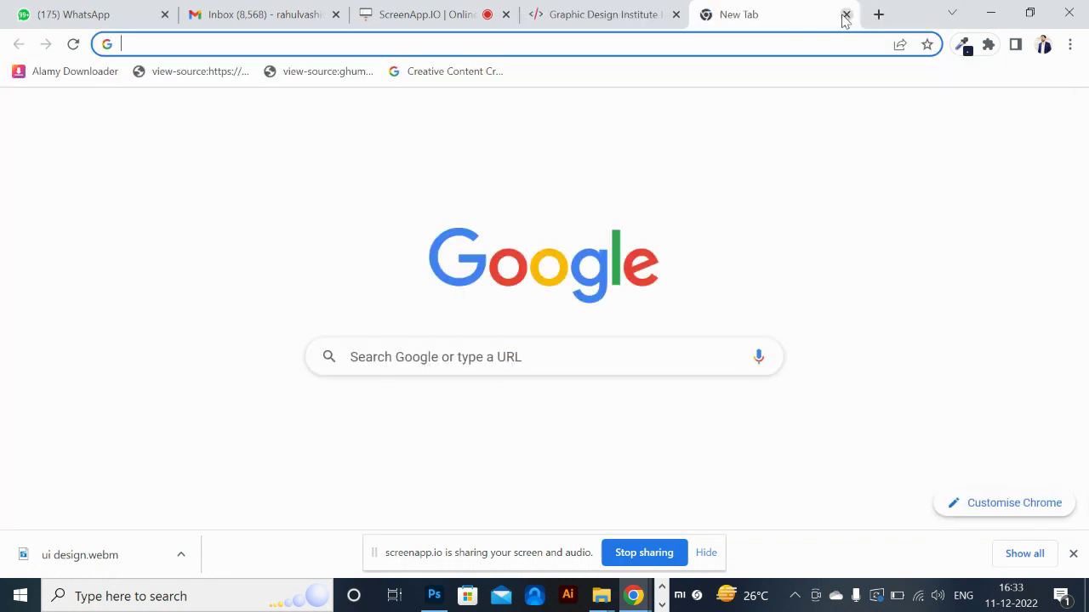
pyautogui.click(605, 44)
pyautogui.write('o')
pyautogui.press('BackSpace')
pyautogui.write('pimp')
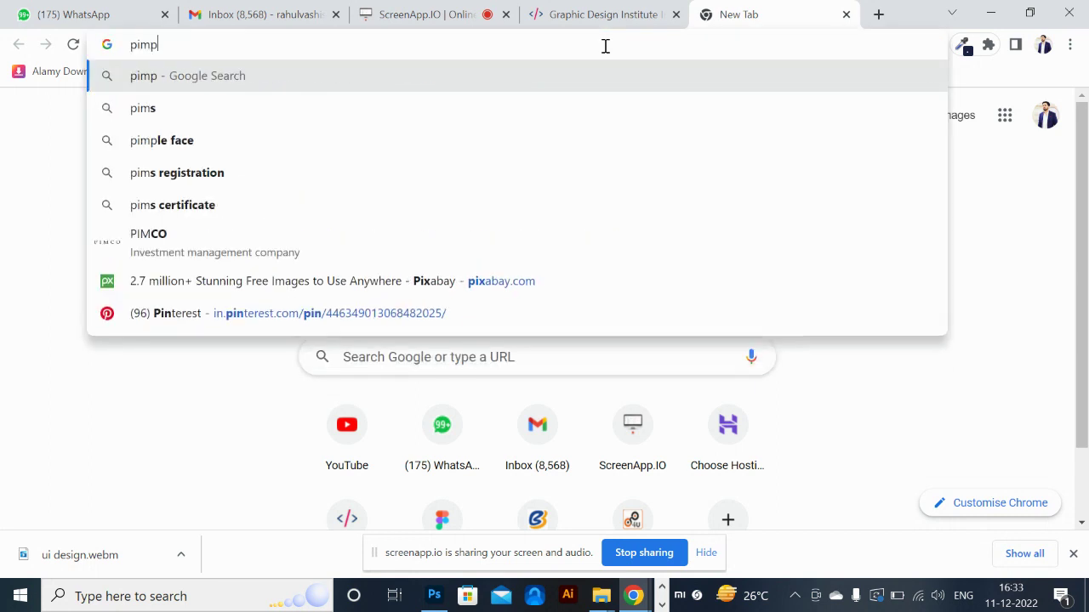
pyautogui.write('les')
pyautogui.press('Return')
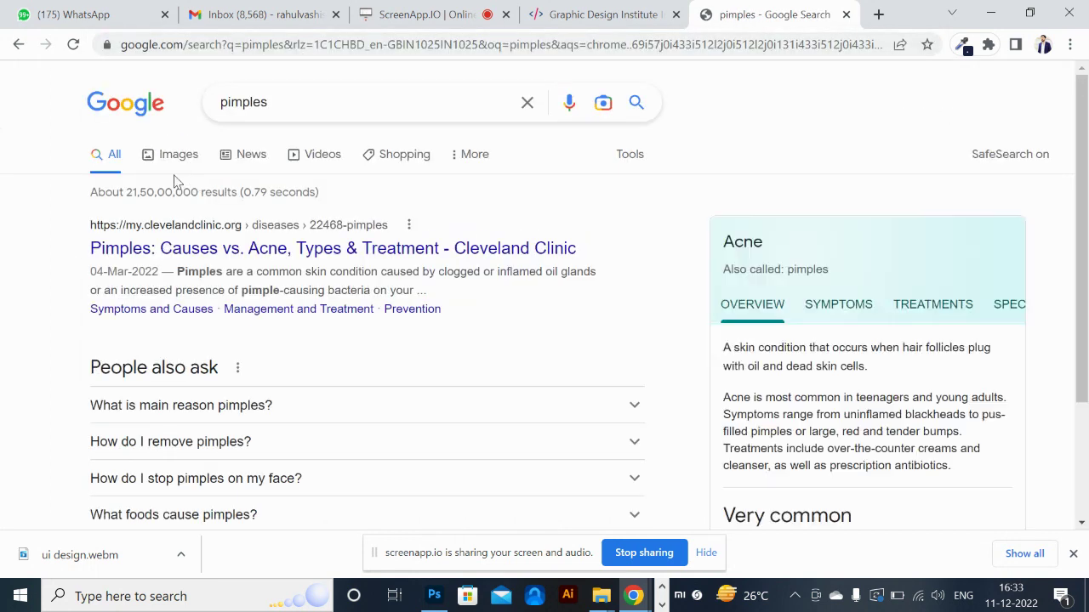
pyautogui.click(174, 156)
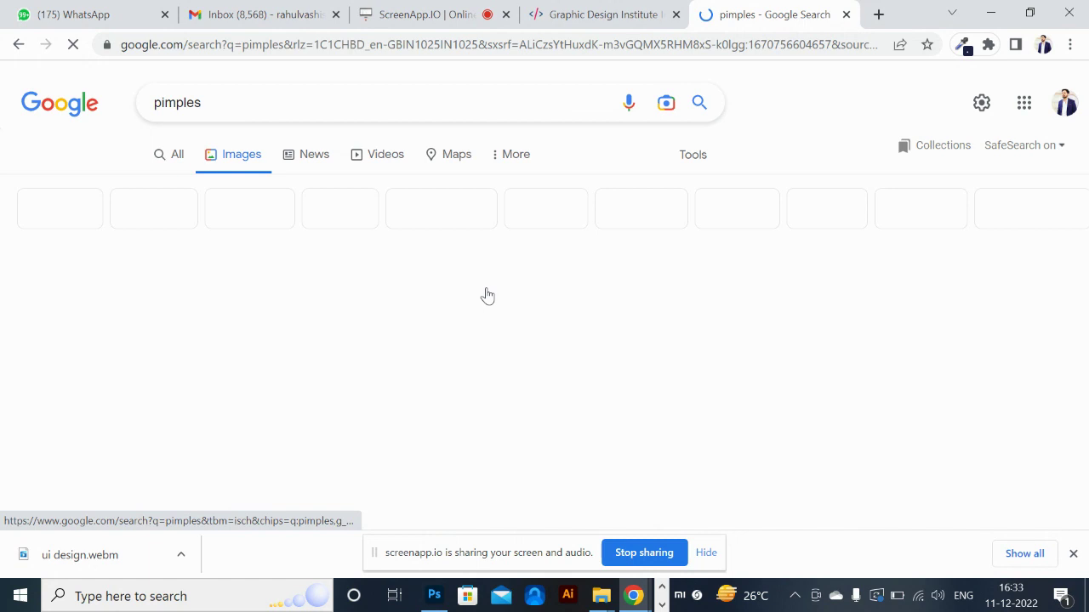
pyautogui.scroll(-2, 456, 325)
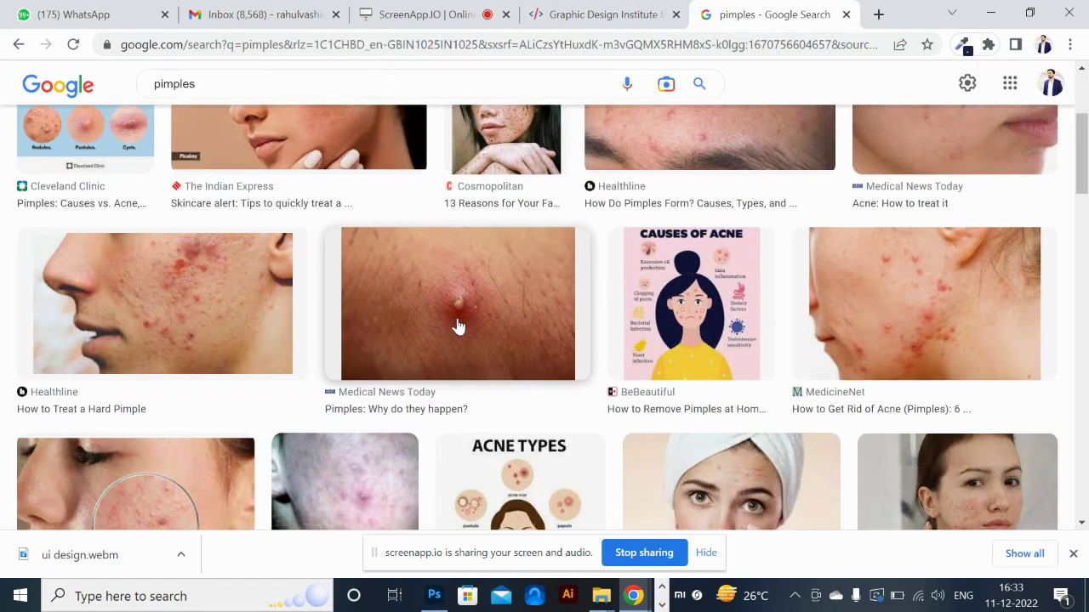
# - Copy the MedicineNet acne photo from the image results, switch to Photoshop and paste it into the document
pyautogui.scroll(1, 310, 335)
pyautogui.click(358, 182)
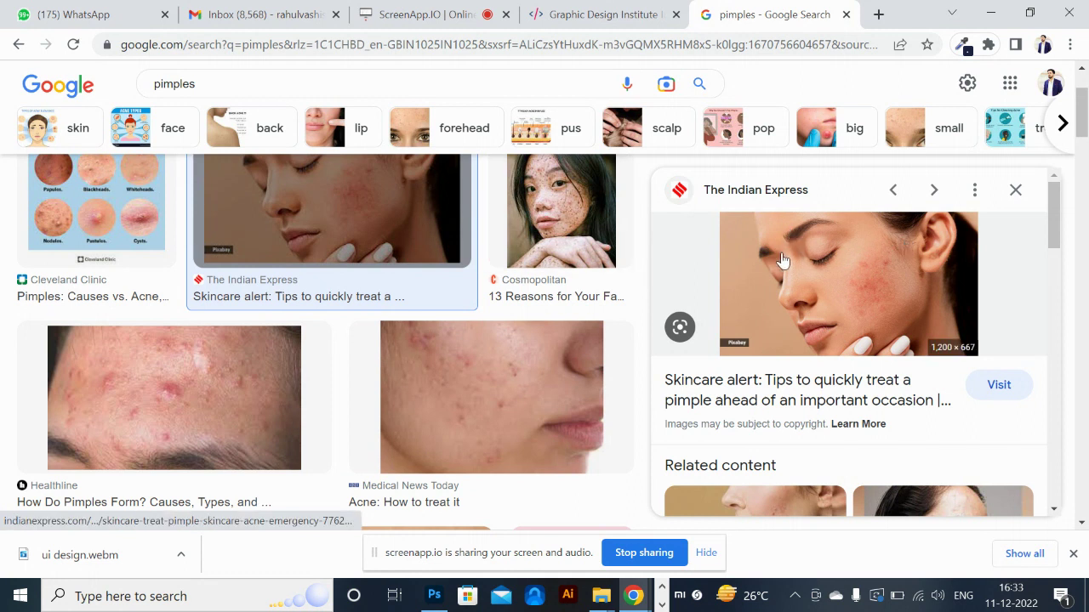
pyautogui.scroll(-6, 191, 423)
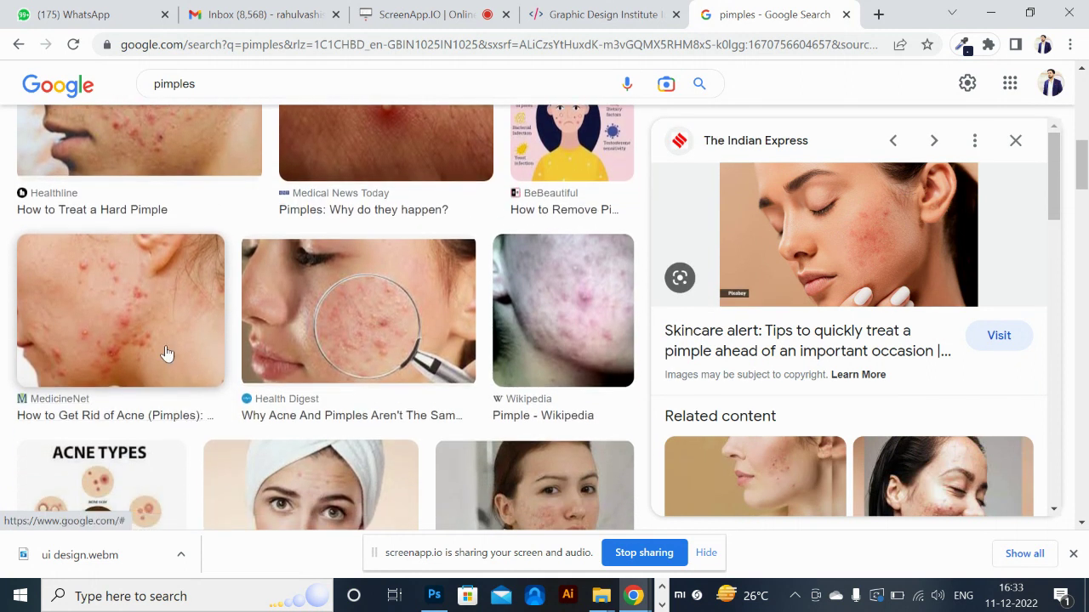
pyautogui.click(167, 353)
pyautogui.rightClick(838, 250)
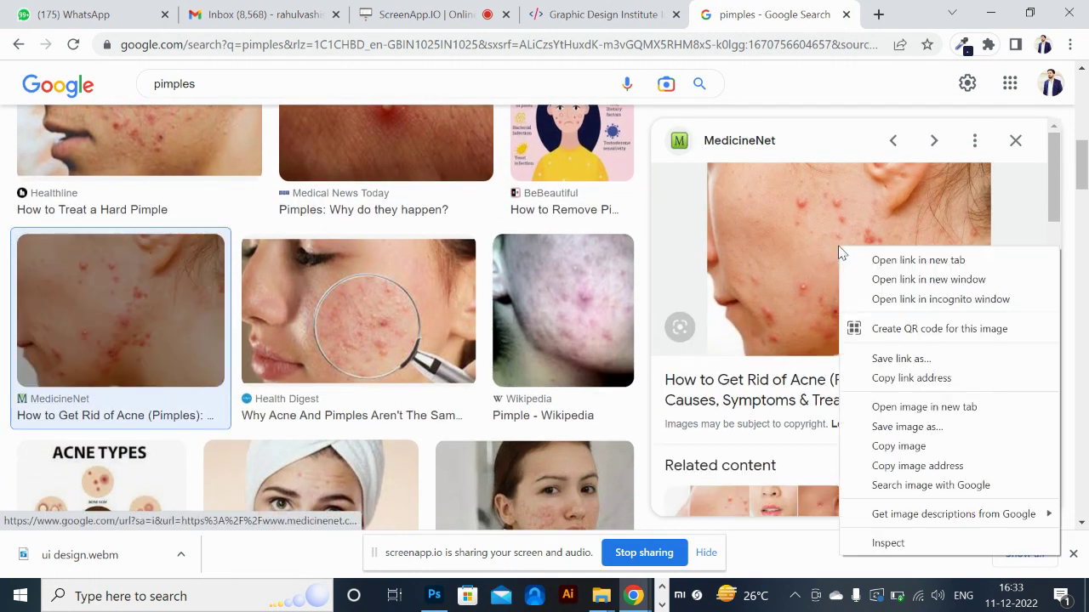
pyautogui.click(941, 452)
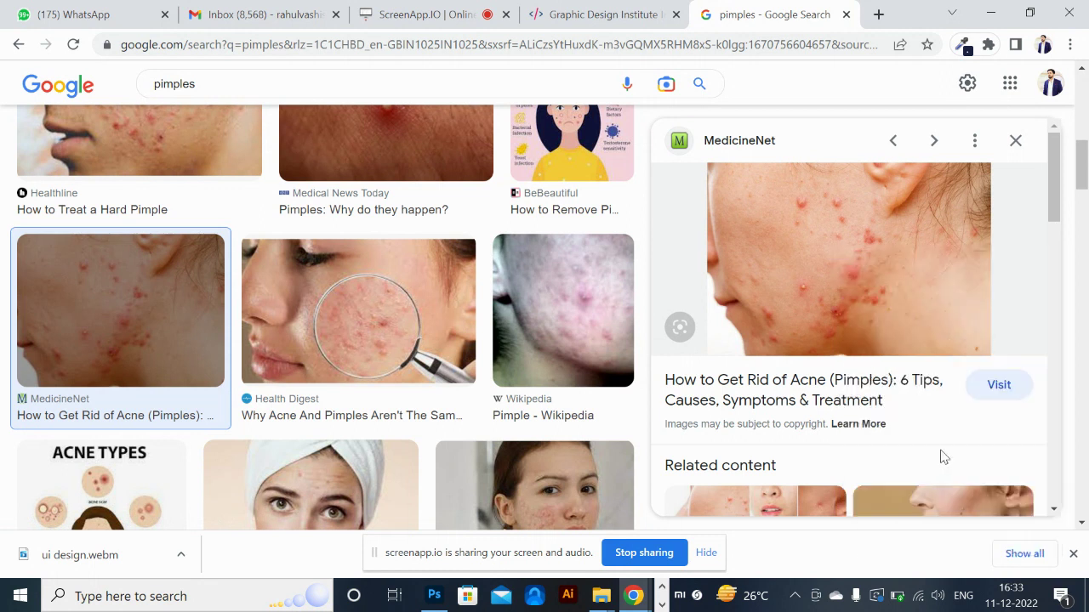
pyautogui.hotkey('alt', 'Tab')
pyautogui.hotkey('ctrl', 'v')
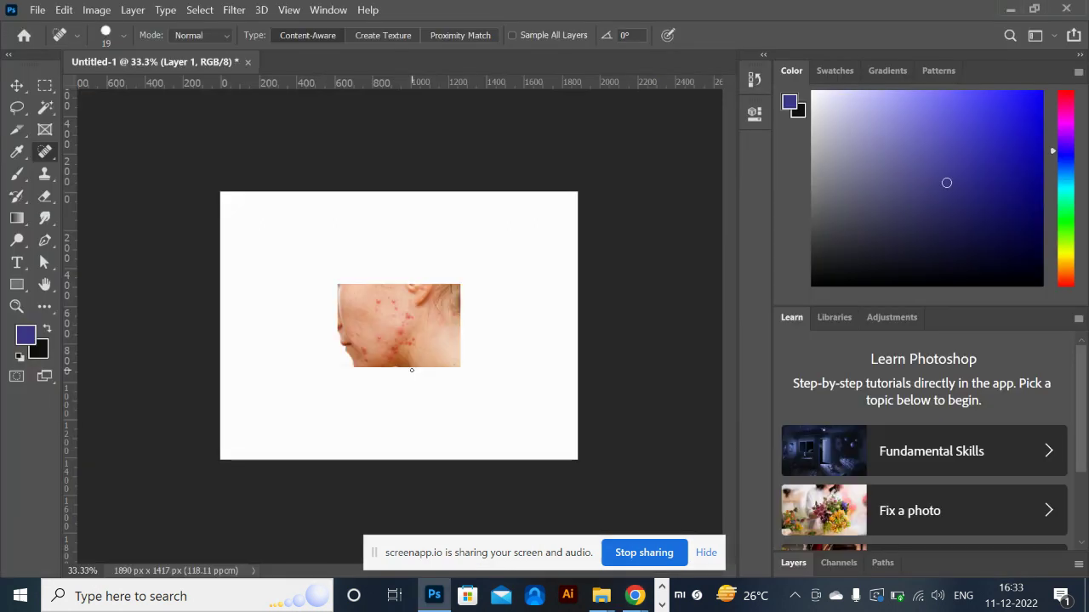
# - Heal the pimples on the upper cheek and the loose hair strand below the ear using the Content-Aware Spot Healing Brush
pyautogui.hotkey('ctrl', '+')
pyautogui.hotkey('ctrl', '+')
pyautogui.hotkey('ctrl', '+')
pyautogui.hotkey('ctrl', '+')
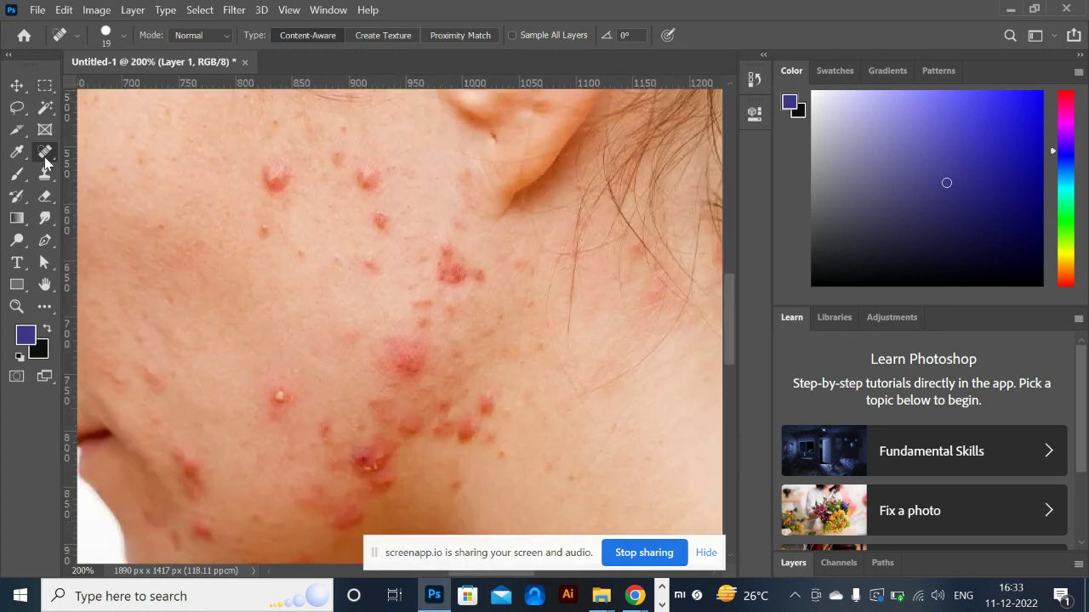
pyautogui.moveTo(278, 175)
pyautogui.mouseDown()
pyautogui.moveTo(264, 170)
pyautogui.moveTo(282, 175)
pyautogui.mouseUp()
pyautogui.moveTo(268, 222); pyautogui.dragTo(264, 238)
pyautogui.moveTo(292, 178); pyautogui.dragTo(250, 211)
pyautogui.moveTo(342, 162)
pyautogui.mouseDown()
pyautogui.moveTo(369, 184)
pyautogui.moveTo(386, 158)
pyautogui.moveTo(360, 181)
pyautogui.moveTo(381, 232)
pyautogui.mouseUp()
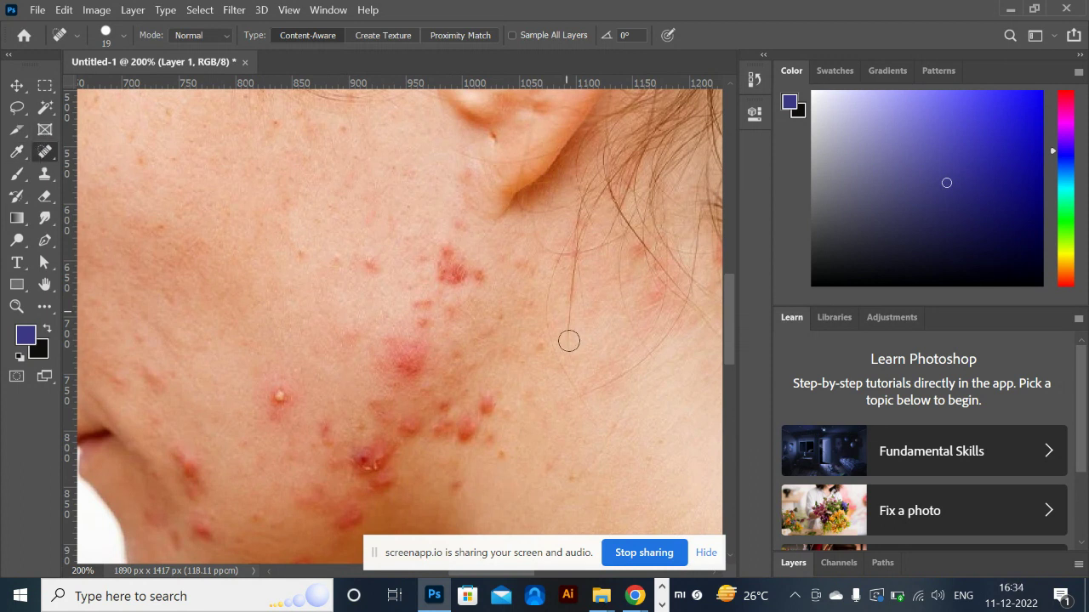
pyautogui.moveTo(573, 349); pyautogui.dragTo(565, 257)
pyautogui.moveTo(554, 304)
pyautogui.mouseDown()
pyautogui.moveTo(576, 233)
pyautogui.moveTo(541, 243)
pyautogui.moveTo(616, 248)
pyautogui.mouseUp()
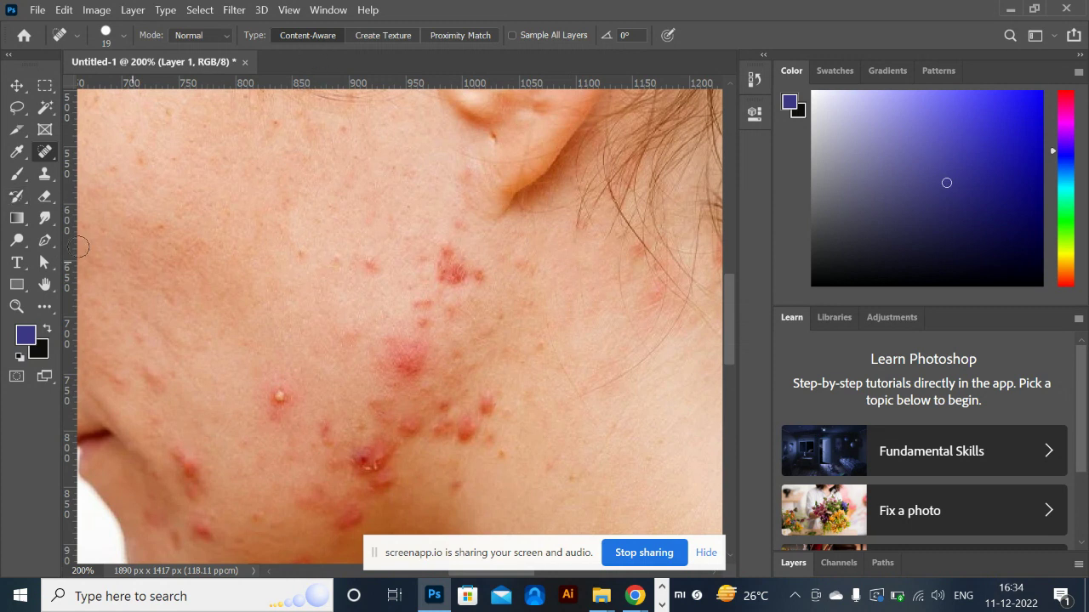
pyautogui.rightClick(49, 156)
pyautogui.click(106, 167)
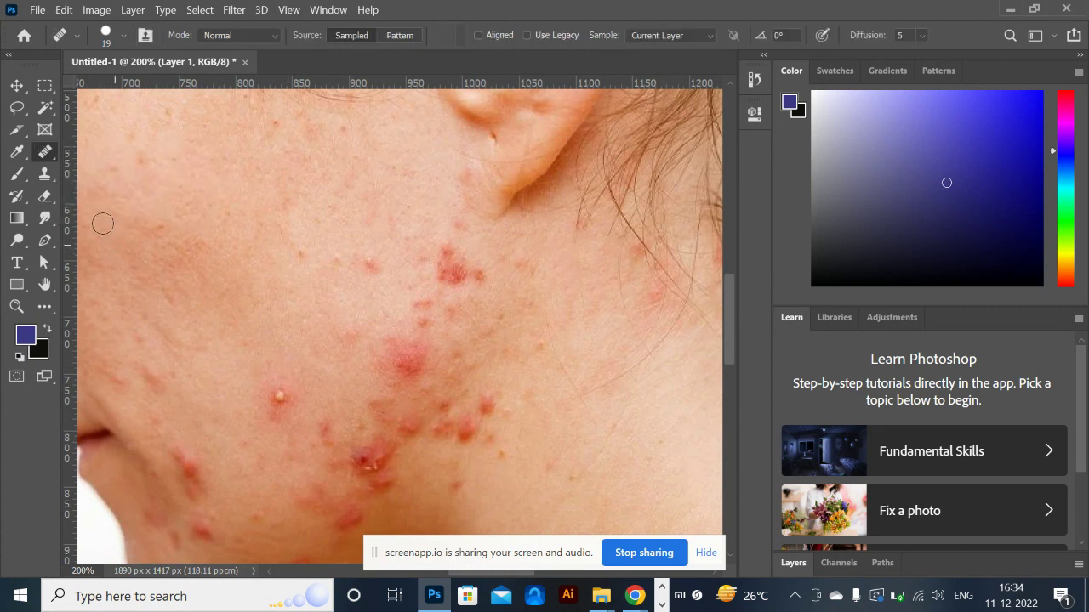
pyautogui.rightClick(50, 162)
pyautogui.click(94, 153)
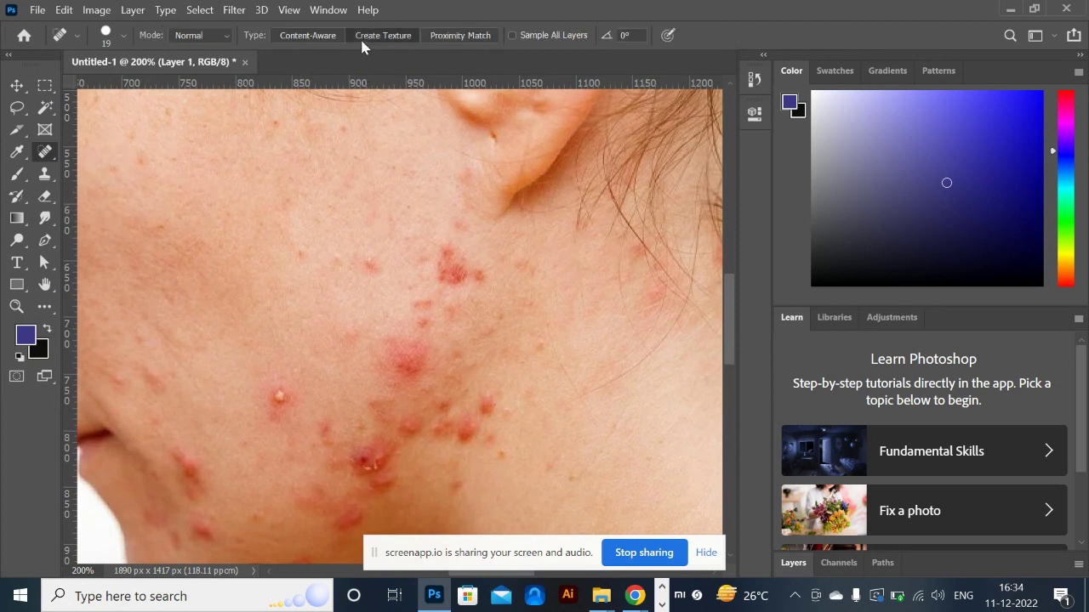
# - Heal the pimple cluster below the ear using Create Texture, and the nearby cheek spots and white-headed pimple using Proximity Match
pyautogui.moveTo(444, 256)
pyautogui.mouseDown()
pyautogui.moveTo(481, 282)
pyautogui.moveTo(479, 258)
pyautogui.moveTo(445, 258)
pyautogui.moveTo(453, 290)
pyautogui.moveTo(450, 258)
pyautogui.mouseUp()
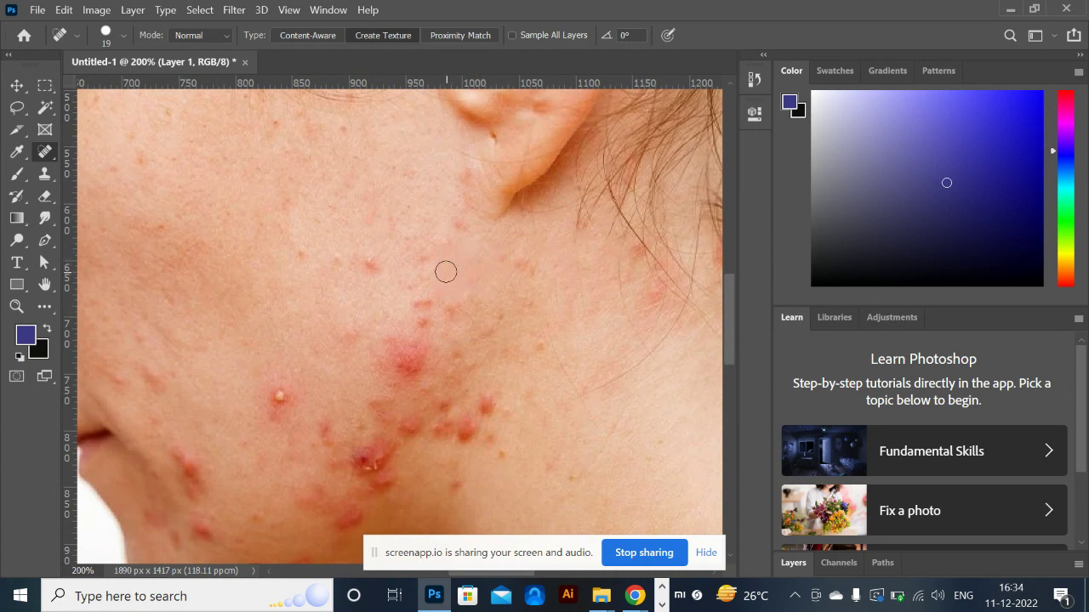
pyautogui.click(456, 255)
pyautogui.moveTo(425, 305)
pyautogui.mouseDown()
pyautogui.moveTo(407, 302)
pyautogui.moveTo(431, 332)
pyautogui.moveTo(386, 280)
pyautogui.mouseUp()
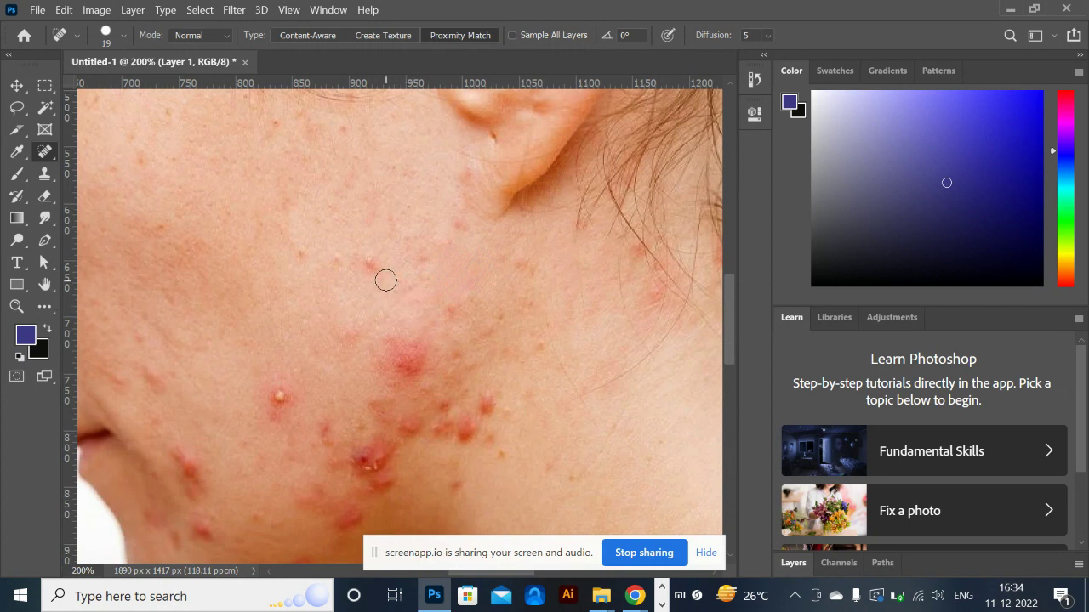
pyautogui.click(371, 262)
pyautogui.moveTo(283, 385)
pyautogui.mouseDown()
pyautogui.moveTo(269, 417)
pyautogui.moveTo(287, 405)
pyautogui.moveTo(281, 396)
pyautogui.mouseUp()
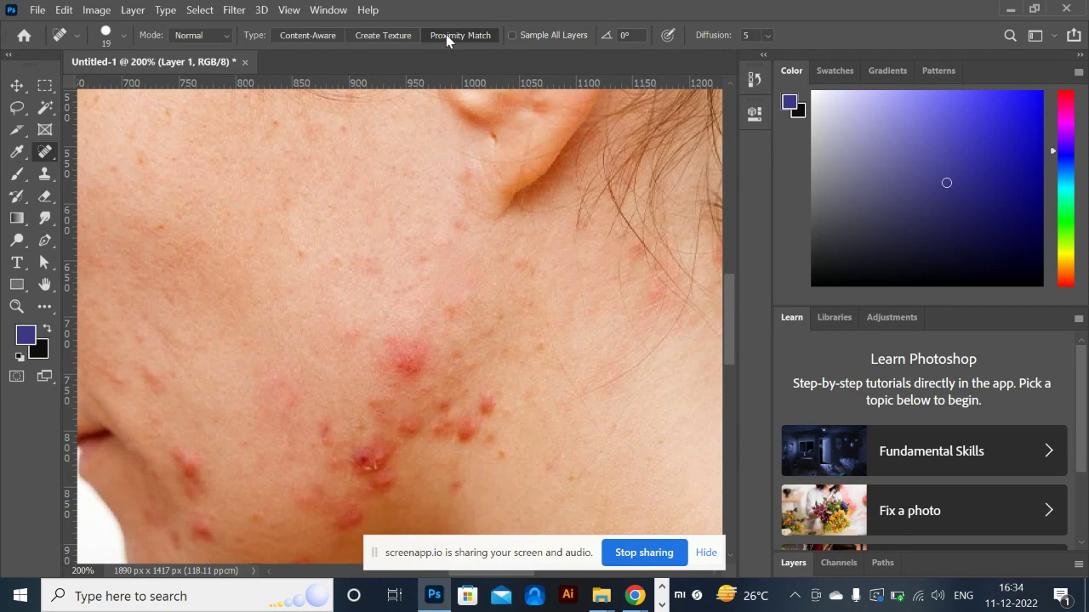
# - Retouch the red patch on the lower cheek using Create Texture, and a small brown cheek spot using Content-Aware
pyautogui.click(382, 35)
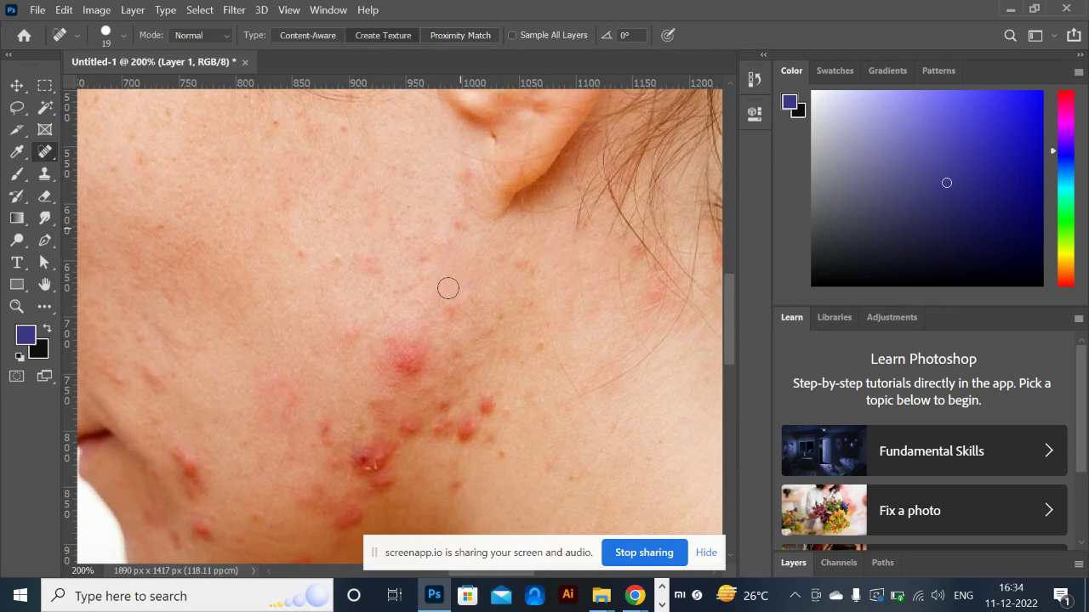
pyautogui.moveTo(290, 374); pyautogui.dragTo(294, 418)
pyautogui.click(322, 39)
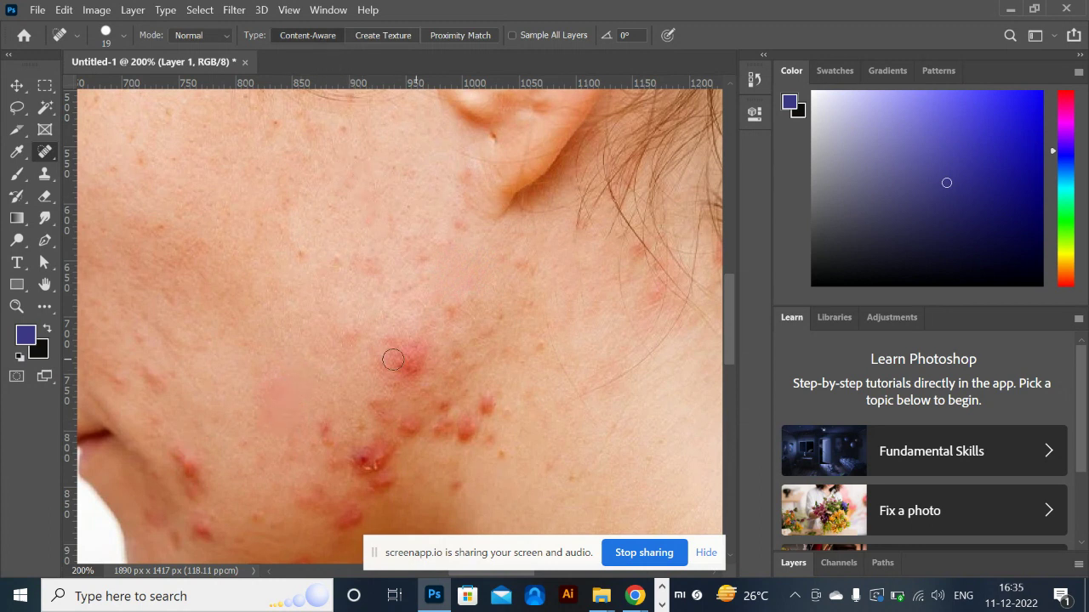
pyautogui.moveTo(296, 252); pyautogui.dragTo(303, 251)
# - Enable Sample All Layers and heal the large red mid-cheek pimple on a new empty layer
pyautogui.click(511, 34)
pyautogui.scroll(-2, 896, 460)
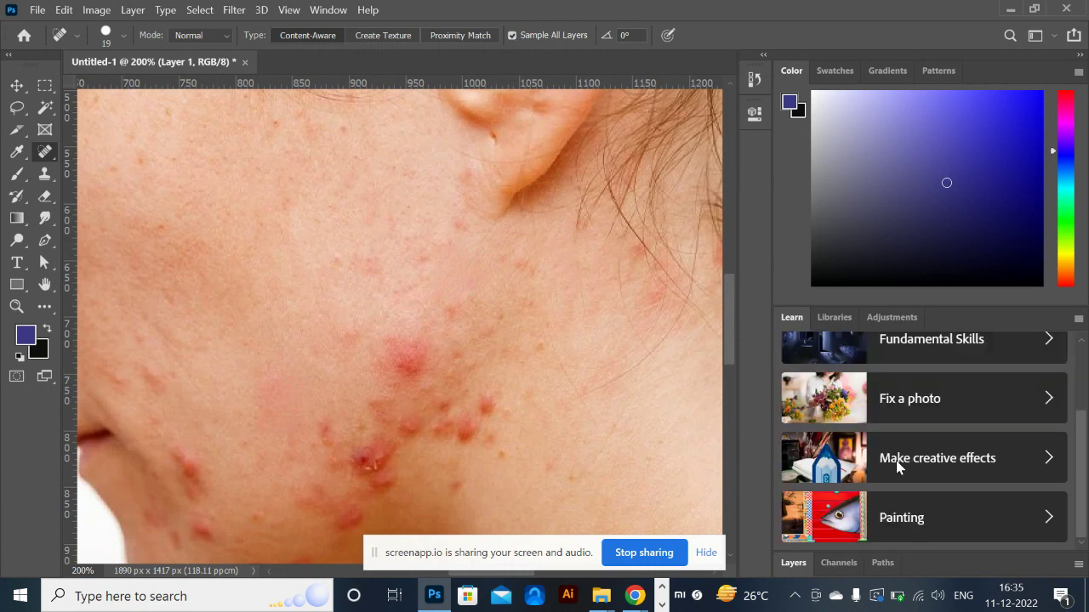
pyautogui.click(792, 564)
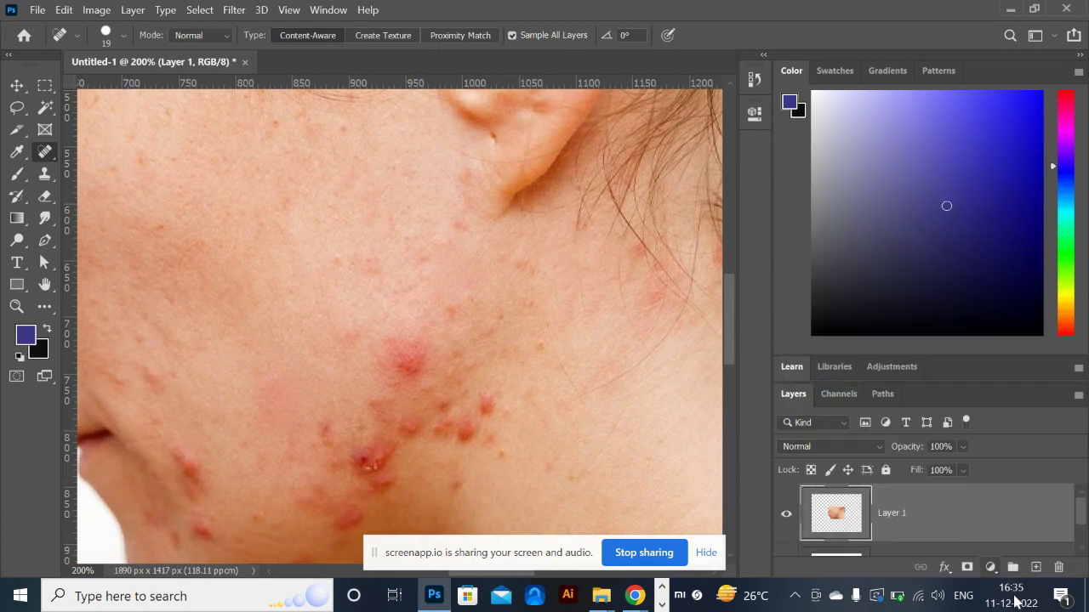
pyautogui.click(1036, 568)
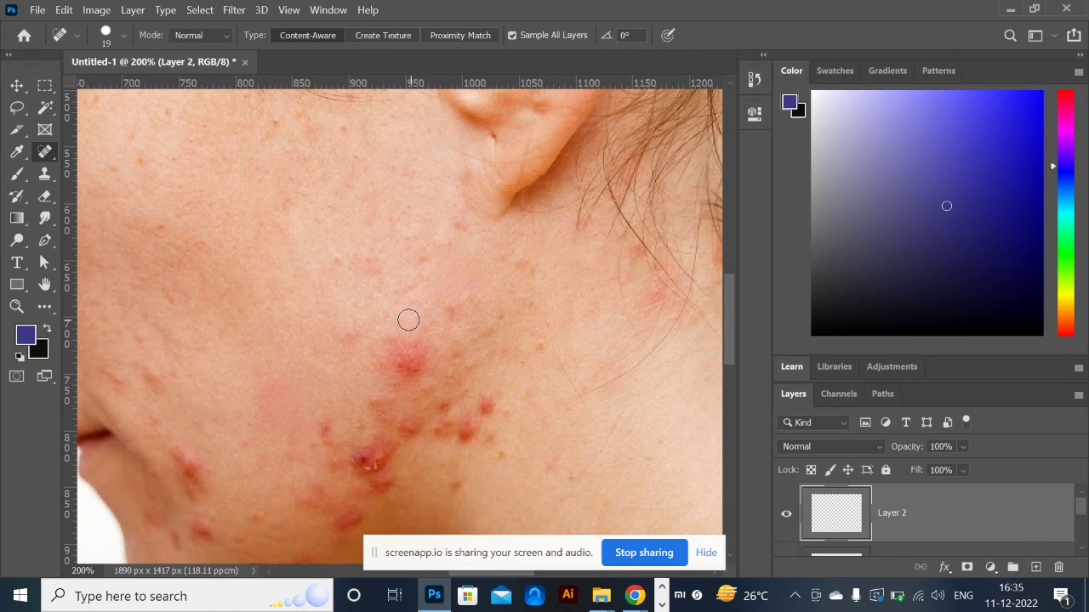
pyautogui.moveTo(394, 376)
pyautogui.mouseDown()
pyautogui.moveTo(438, 353)
pyautogui.moveTo(421, 369)
pyautogui.moveTo(393, 344)
pyautogui.mouseUp()
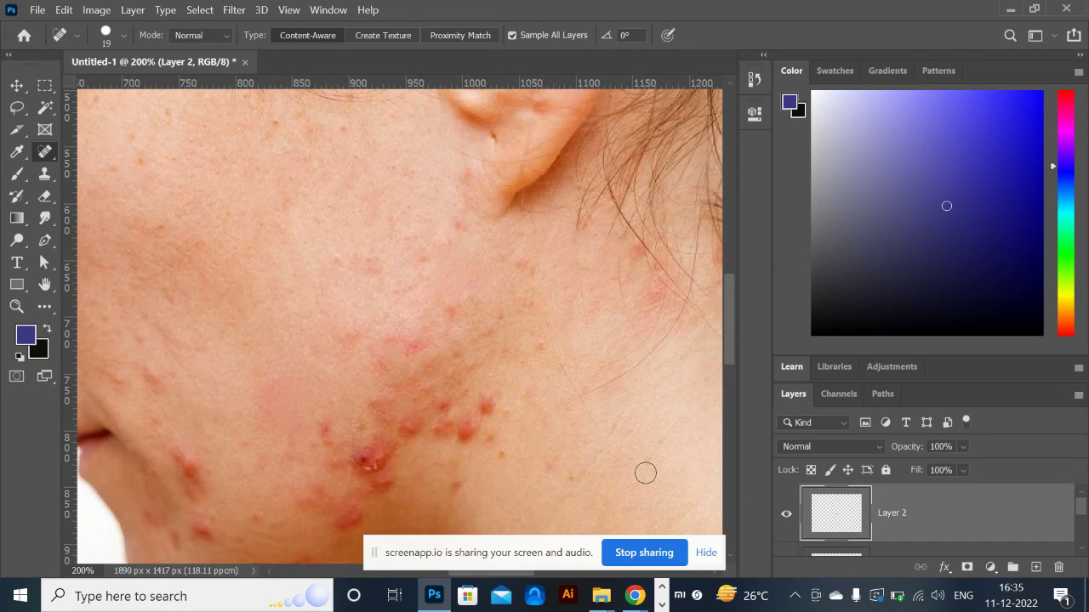
pyautogui.moveTo(412, 352)
pyautogui.mouseDown()
pyautogui.moveTo(395, 344)
pyautogui.moveTo(383, 386)
pyautogui.mouseUp()
# - Make room for the full layer list, and hide and reshow Layer 1 to examine the healed patch alone
pyautogui.scroll(-1, 856, 518)
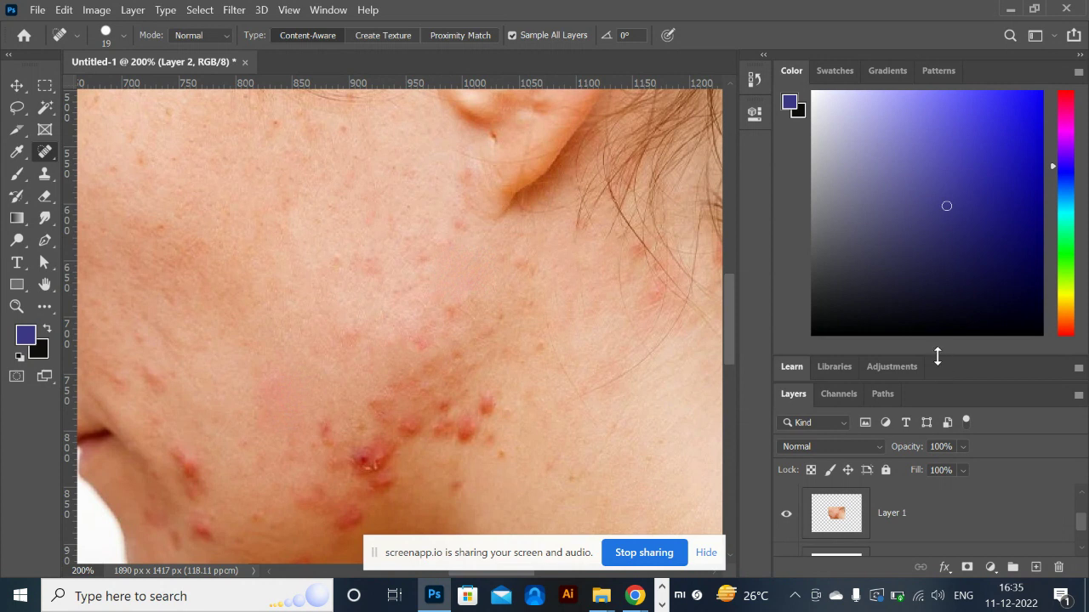
pyautogui.moveTo(936, 351); pyautogui.dragTo(936, 174)
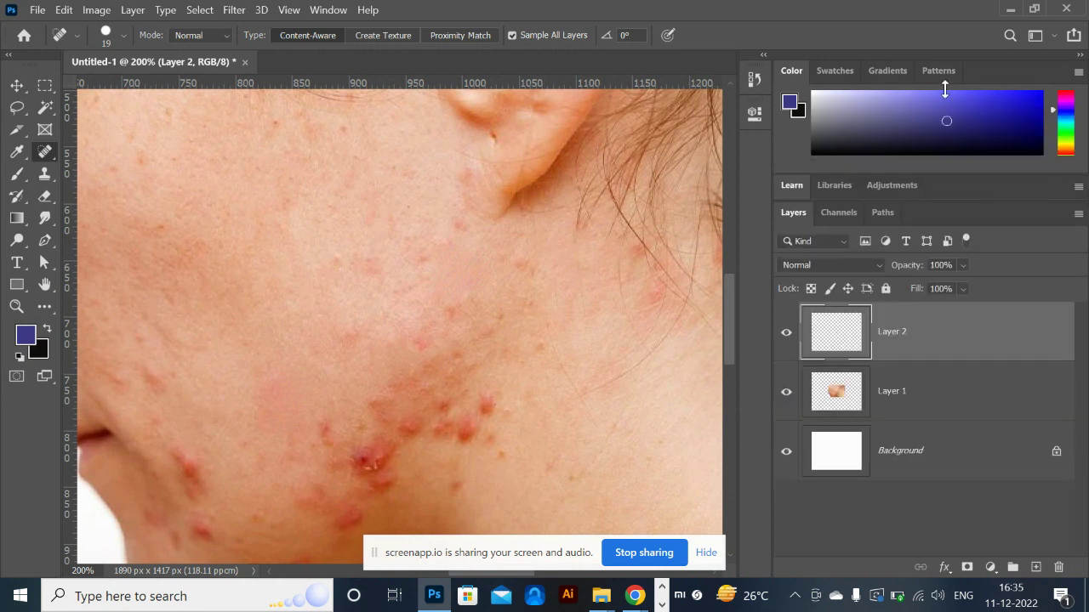
pyautogui.click(788, 393)
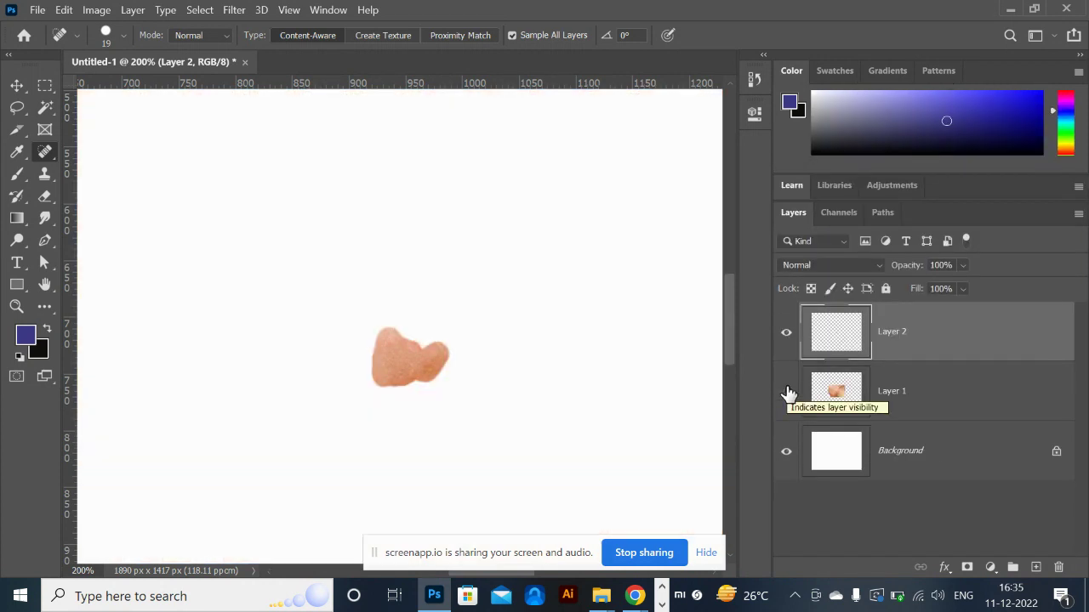
pyautogui.click(788, 394)
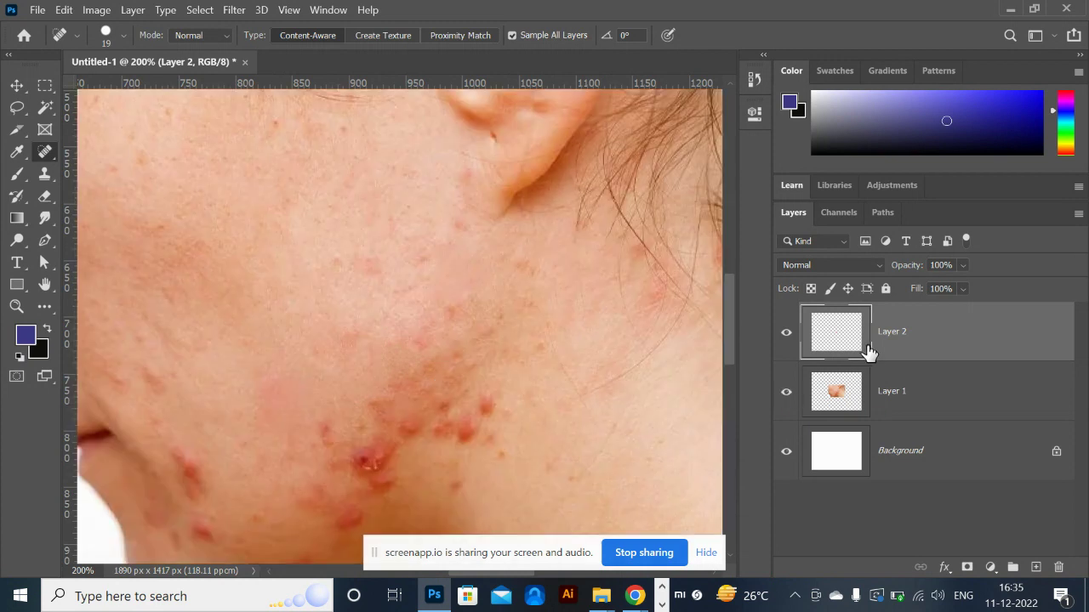
# - Try adjusting Layer 2's opacity and softening its healed patch with a Gaussian Blur, including a radius of 3.0 pixels
pyautogui.click(964, 266)
pyautogui.moveTo(997, 285)
pyautogui.mouseDown()
pyautogui.moveTo(965, 290)
pyautogui.moveTo(1011, 283)
pyautogui.mouseUp()
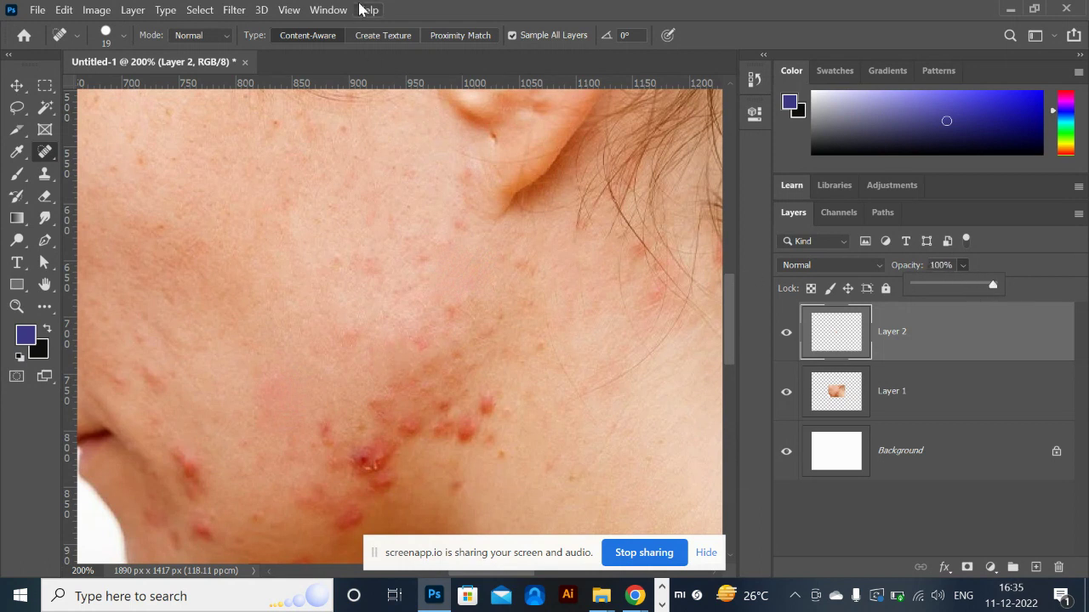
pyautogui.click(235, 10)
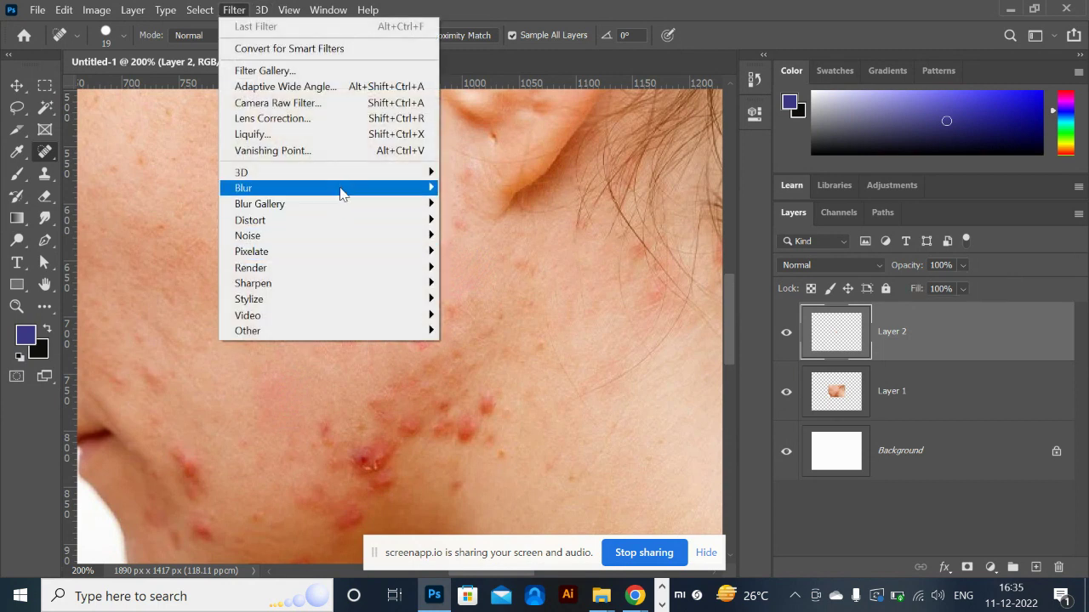
pyautogui.moveTo(341, 192)
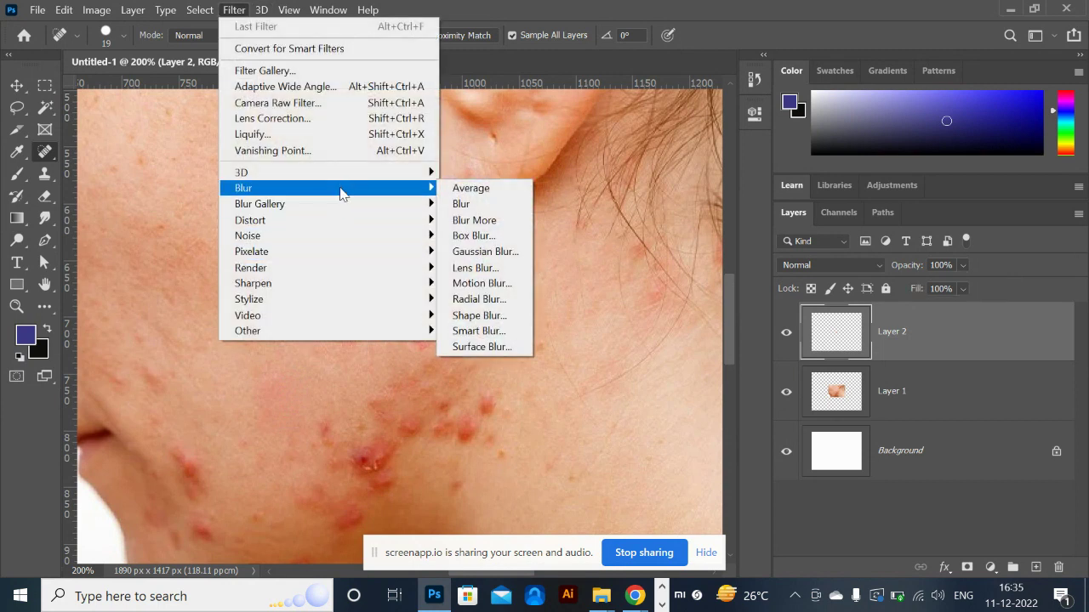
pyautogui.click(485, 251)
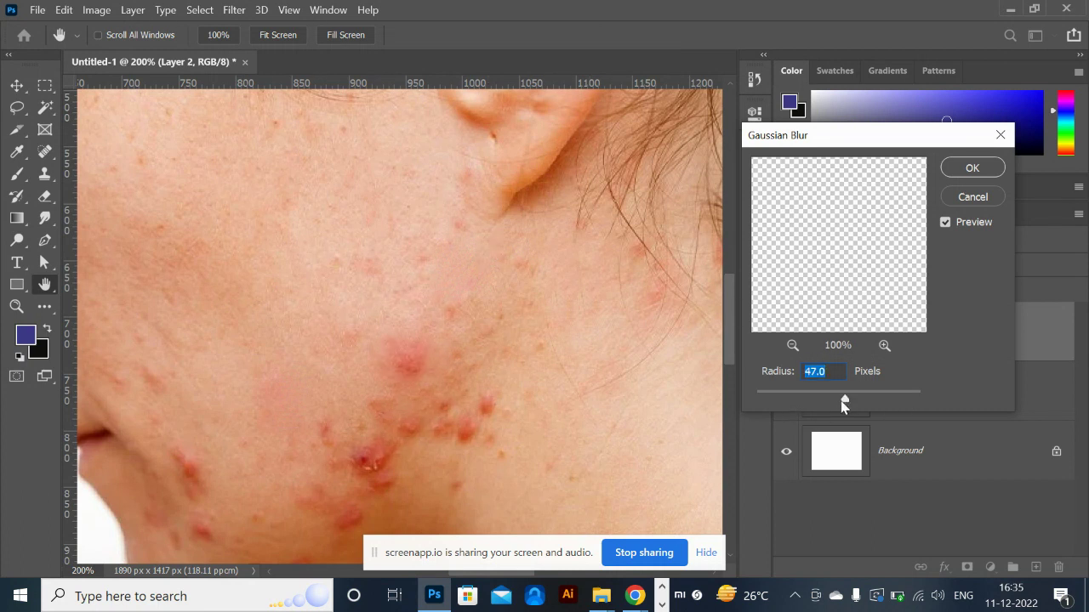
pyautogui.click(783, 402)
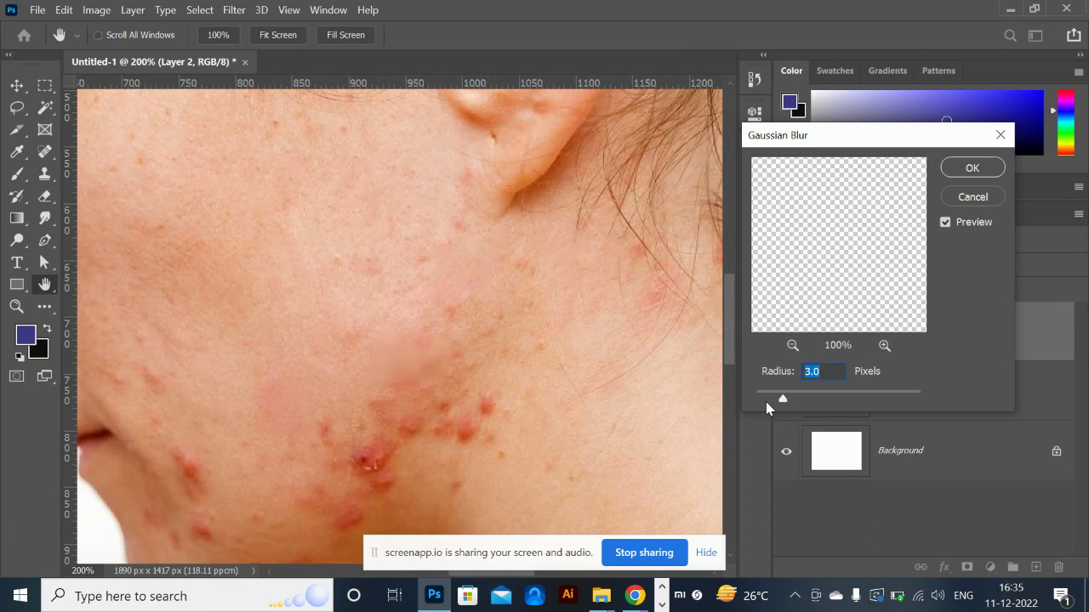
pyautogui.click(799, 399)
pyautogui.click(972, 196)
pyautogui.press('j')
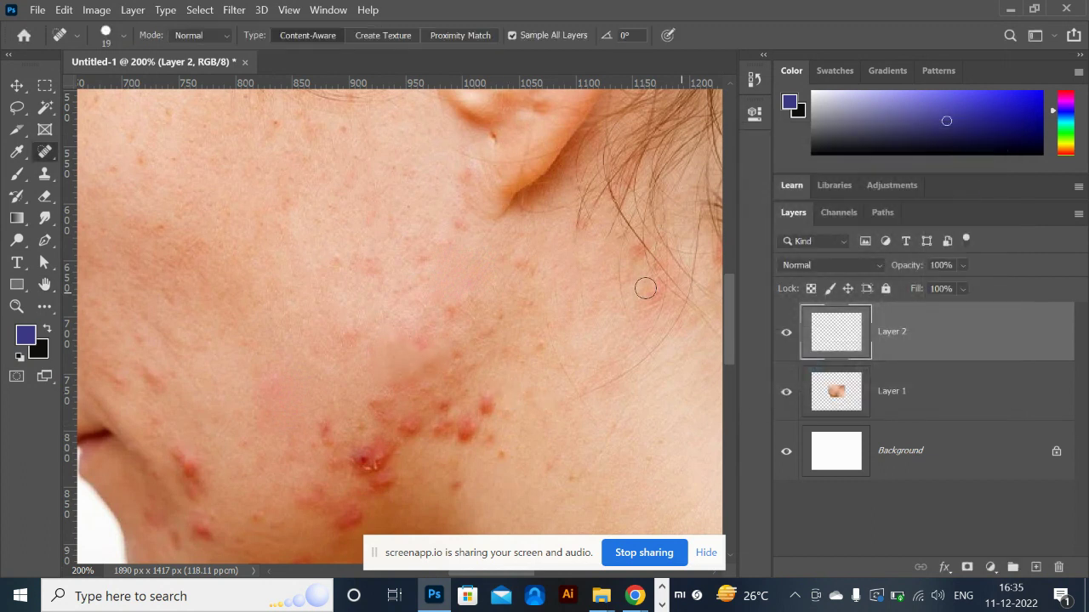
# - Switch to the Healing Brush Tool and enlarge its brush to size 30 over the pimples beside the mouth
pyautogui.hotkey('ctrl', '-')
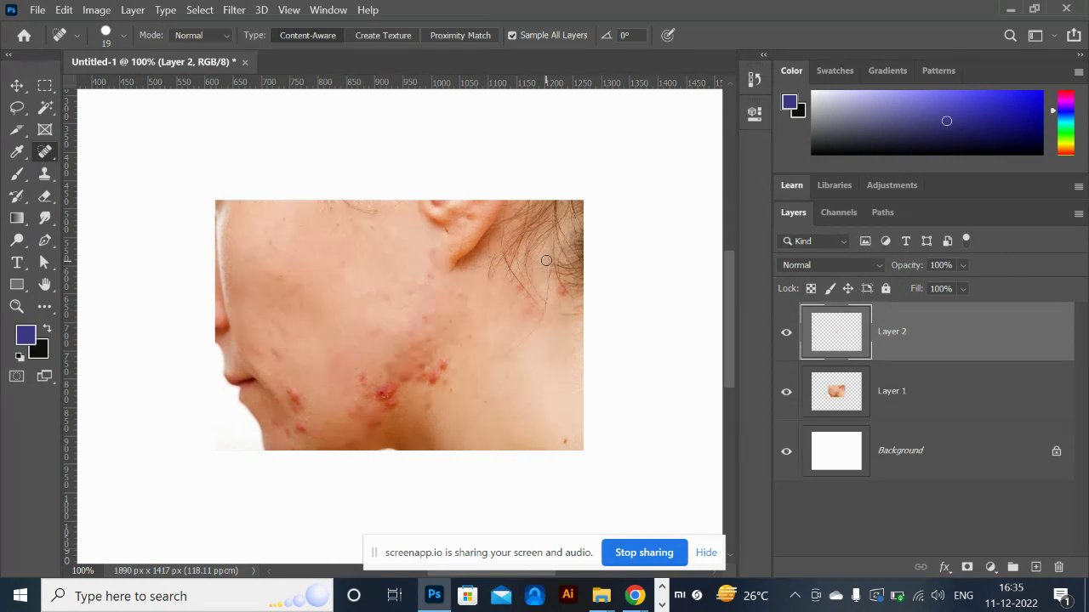
pyautogui.rightClick(47, 159)
pyautogui.click(98, 165)
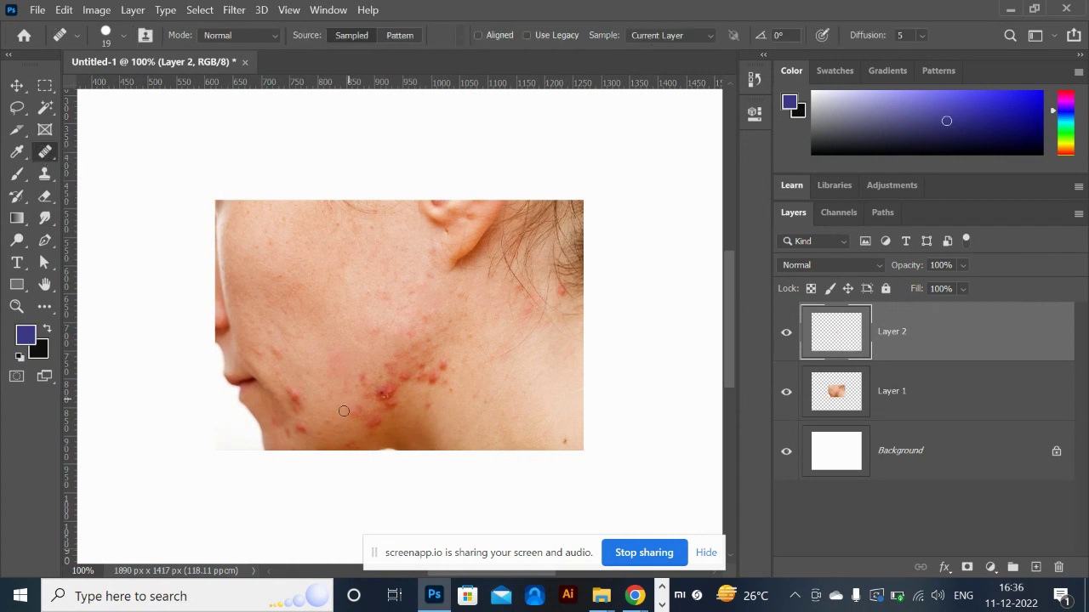
pyautogui.hotkey('ctrl', '+')
pyautogui.hotkey('ctrl', '+')
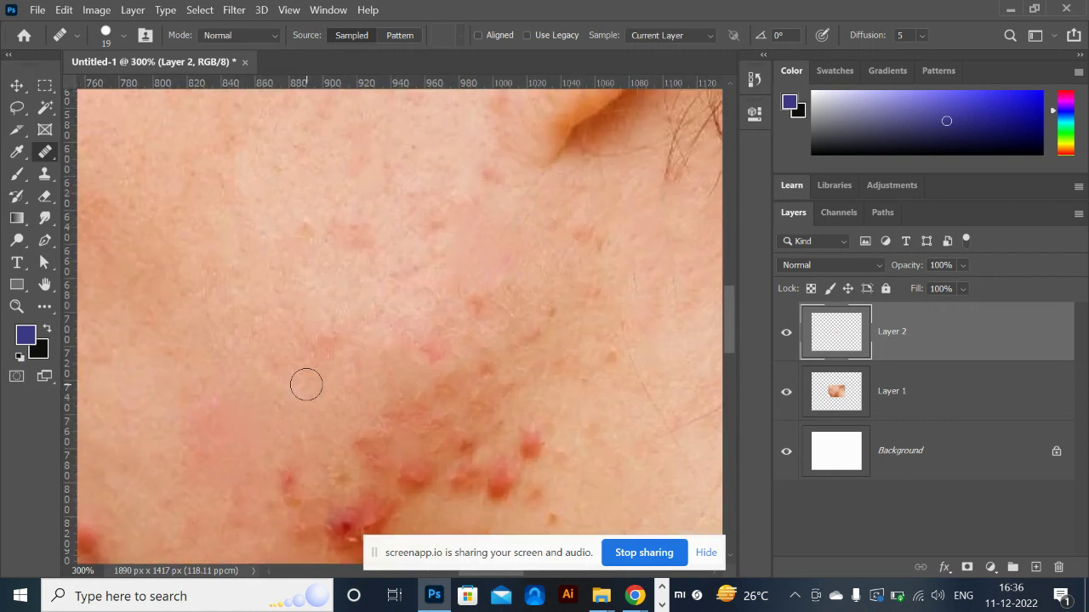
pyautogui.hscroll(-10, 306, 385)
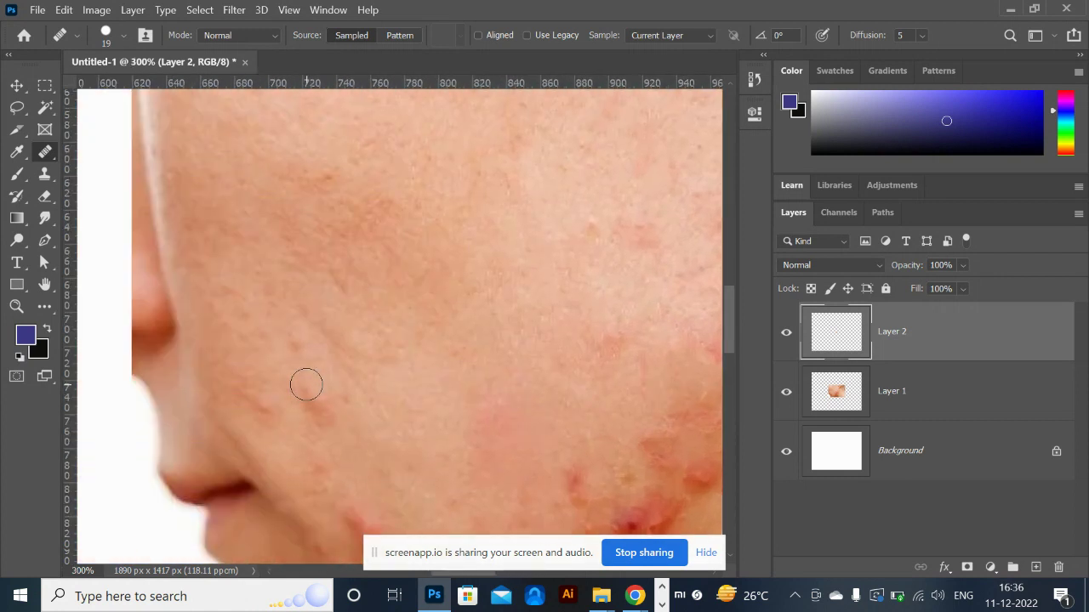
pyautogui.scroll(-3, 366, 481)
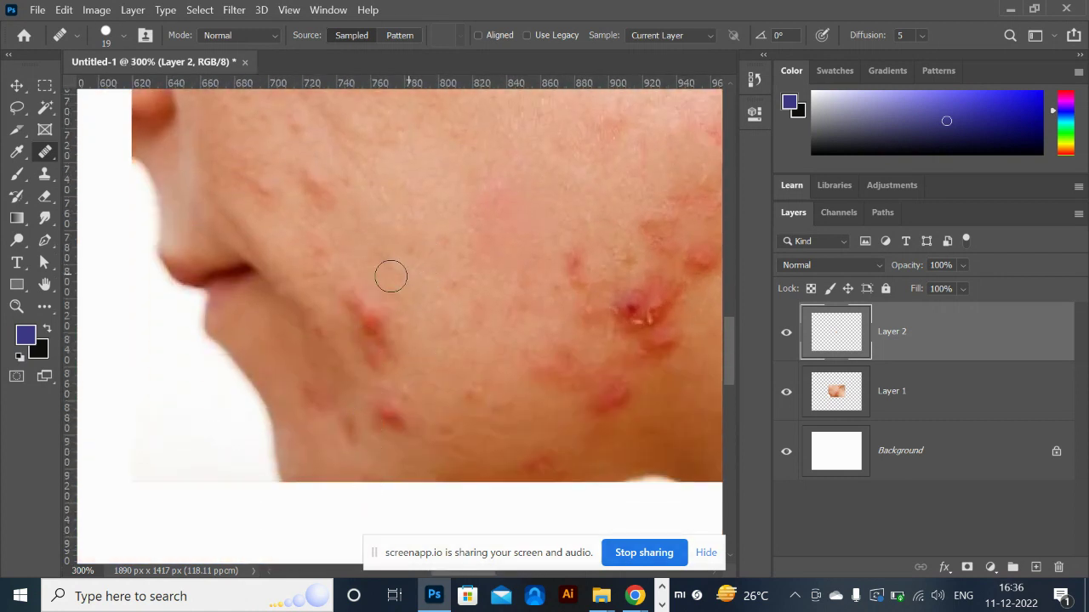
pyautogui.press(']')
pyautogui.press(']')
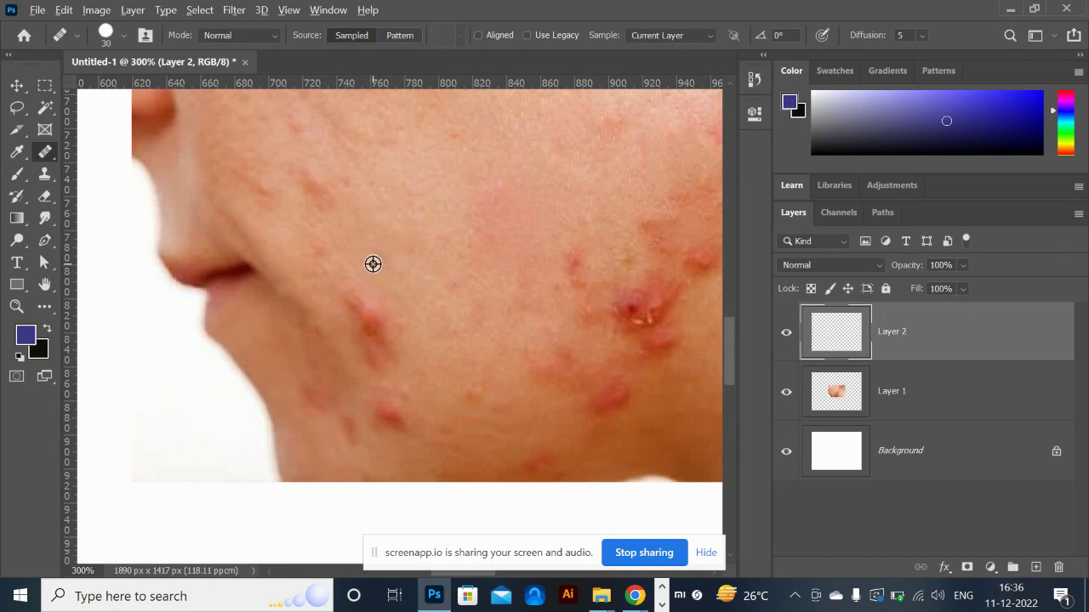
# - Set the Healing Brush to sample Current & Below and heal the large pimple beside the mouth from nearby clear skin
pyautogui.press('alt')
pyautogui.press('alt')
pyautogui.keyDown('alt'); pyautogui.click(373, 273); pyautogui.keyUp('alt')
pyautogui.click(676, 38)
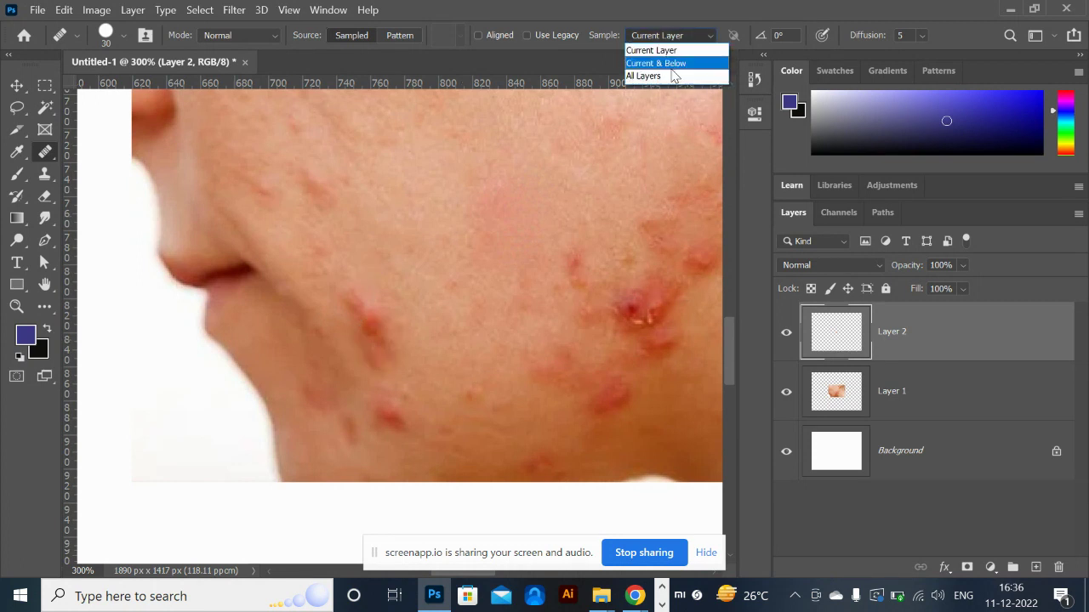
pyautogui.click(672, 64)
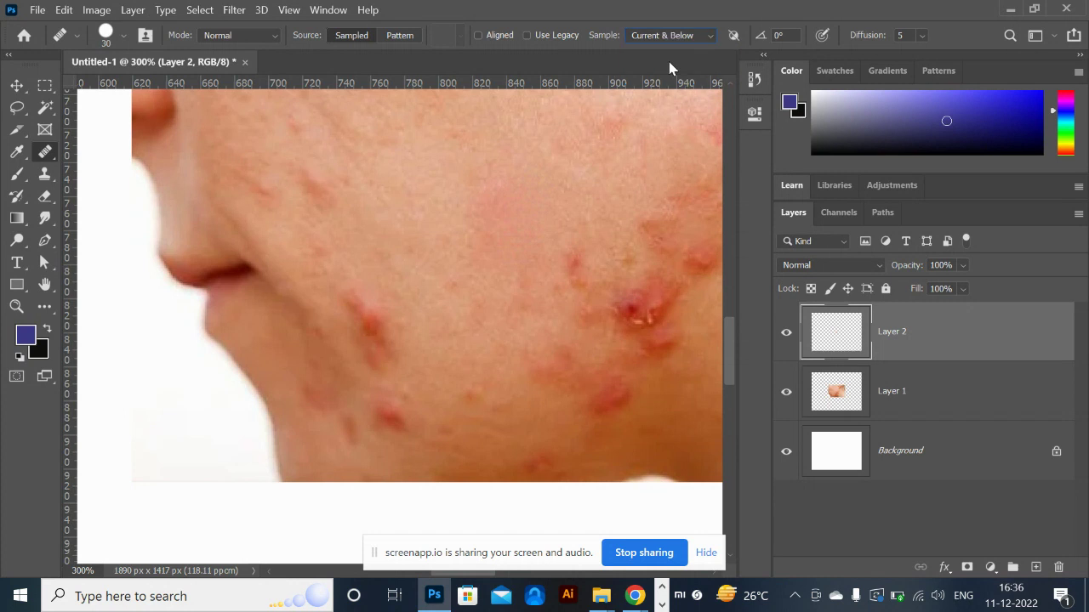
pyautogui.keyDown('alt'); pyautogui.click(369, 278); pyautogui.keyUp('alt')
pyautogui.click(355, 309)
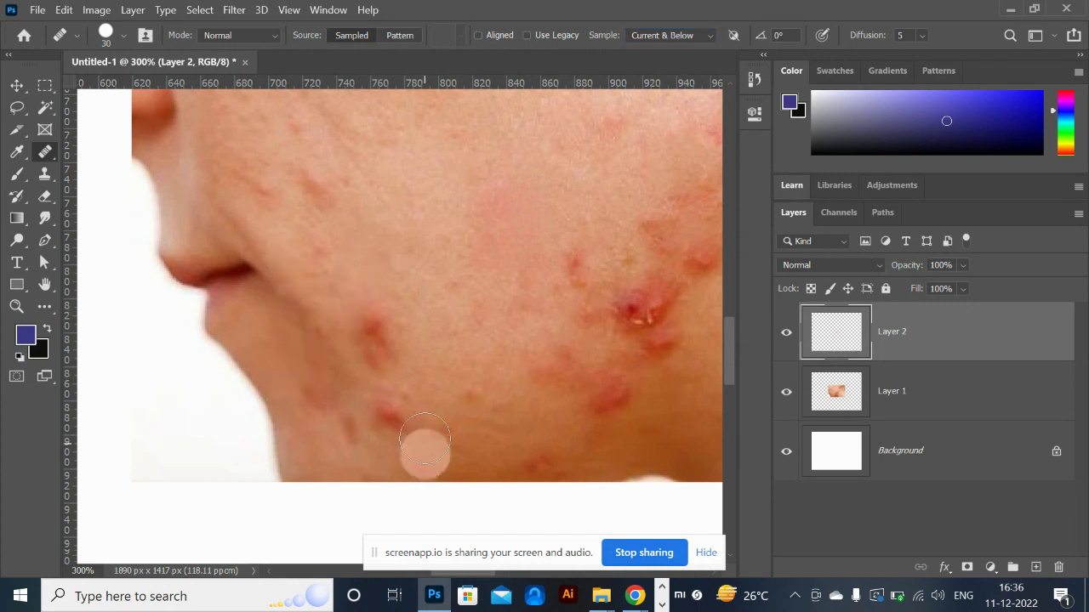
pyautogui.keyDown('alt'); pyautogui.click(392, 300); pyautogui.keyUp('alt')
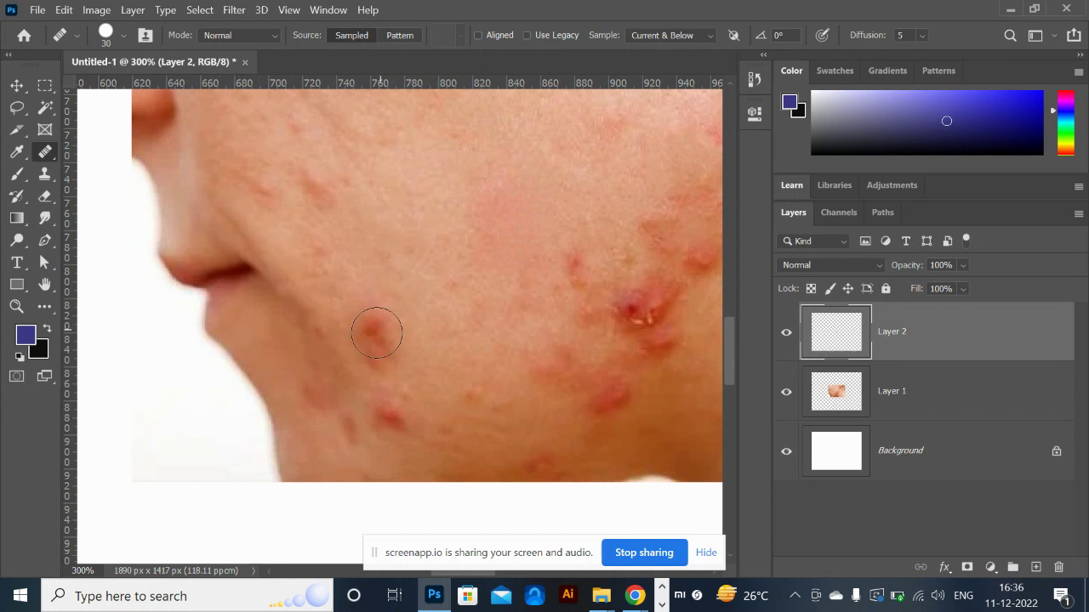
pyautogui.click(374, 332)
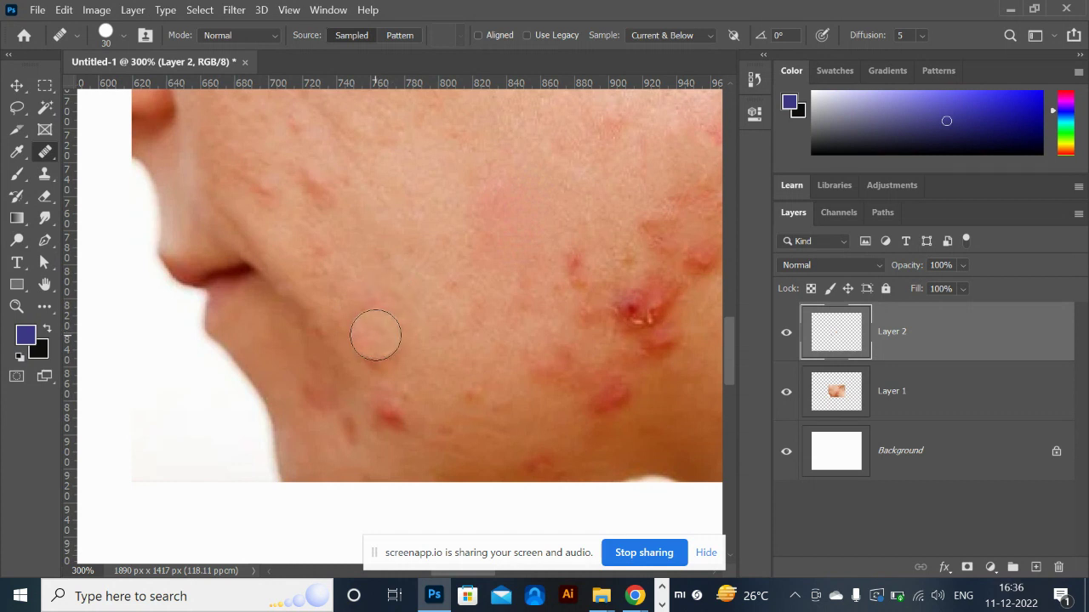
pyautogui.hotkey('ctrl', 'z')
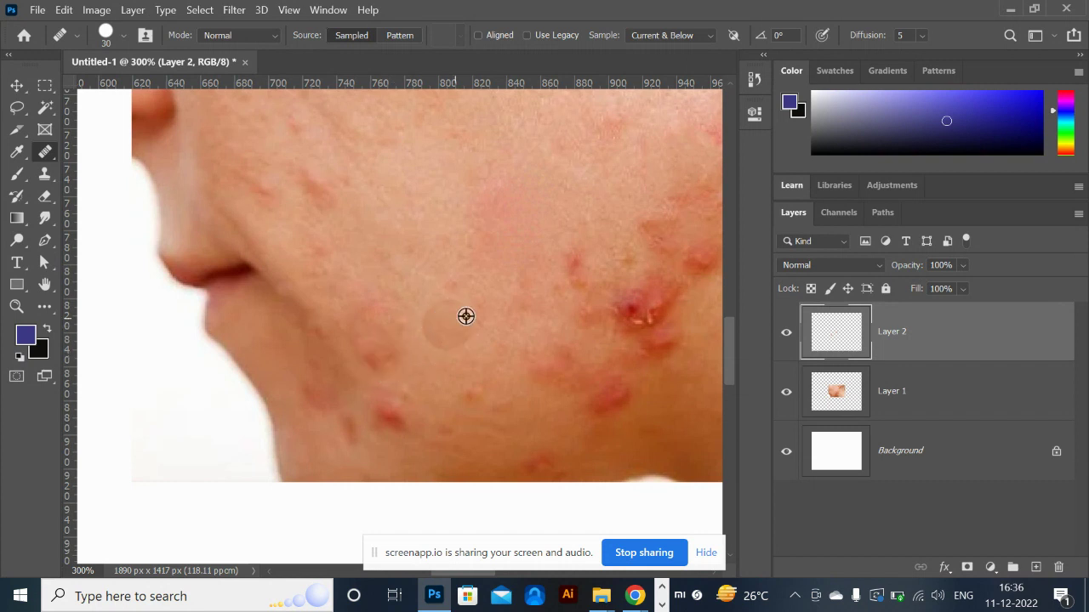
# - Sample the pimple on the lower jaw and paint a group of copies onto the clear mid-cheek
pyautogui.keyDown('alt'); pyautogui.click(383, 416); pyautogui.keyUp('alt')
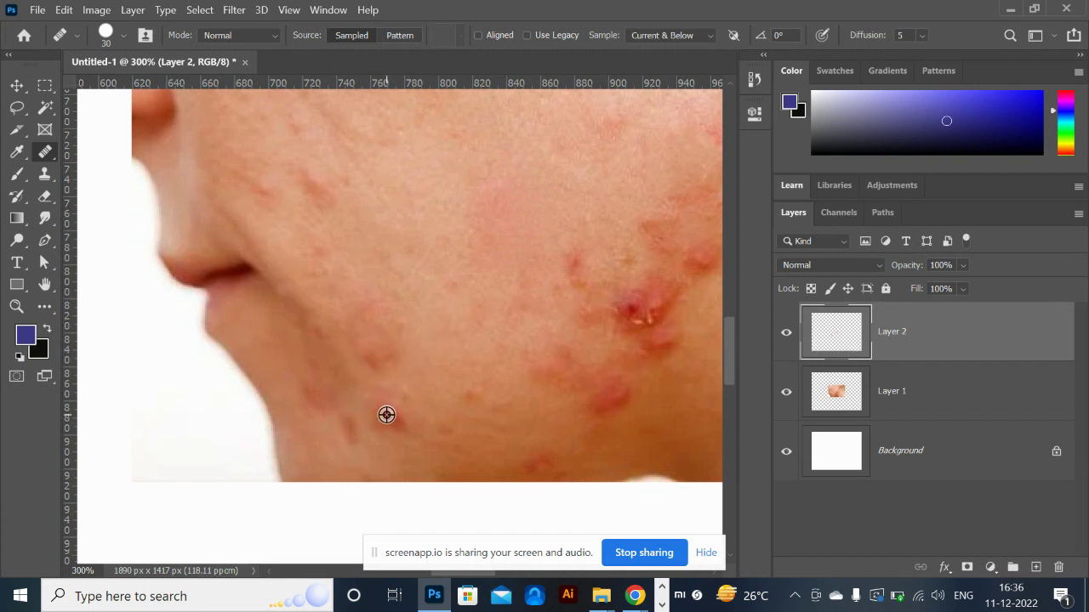
pyautogui.click(457, 249)
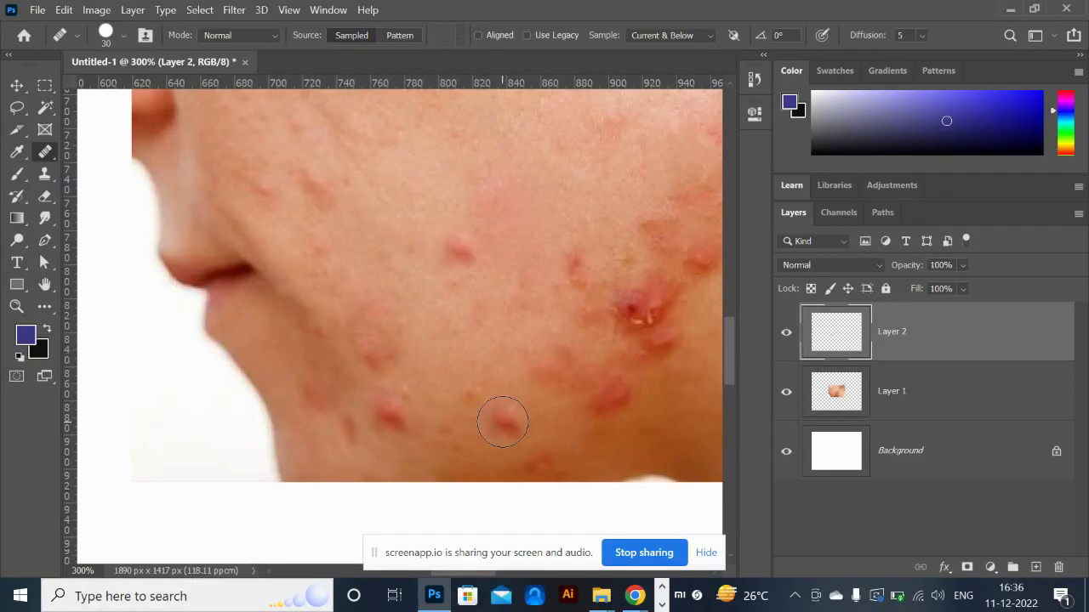
pyautogui.hotkey('ctrl', 'z')
pyautogui.keyDown('alt'); pyautogui.click(463, 250); pyautogui.keyUp('alt')
pyautogui.click(412, 197)
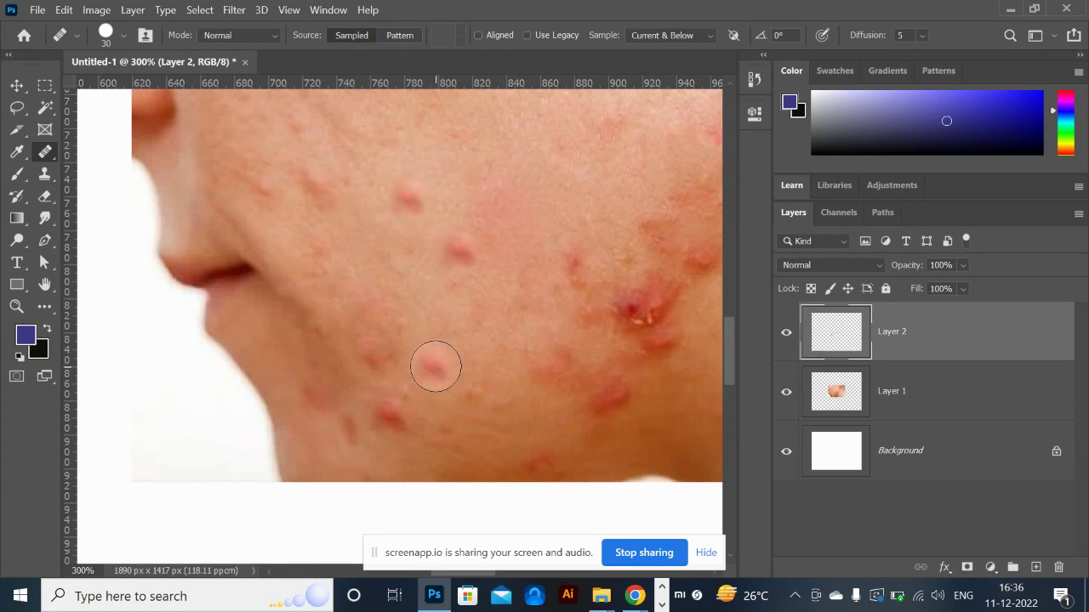
pyautogui.click(603, 337)
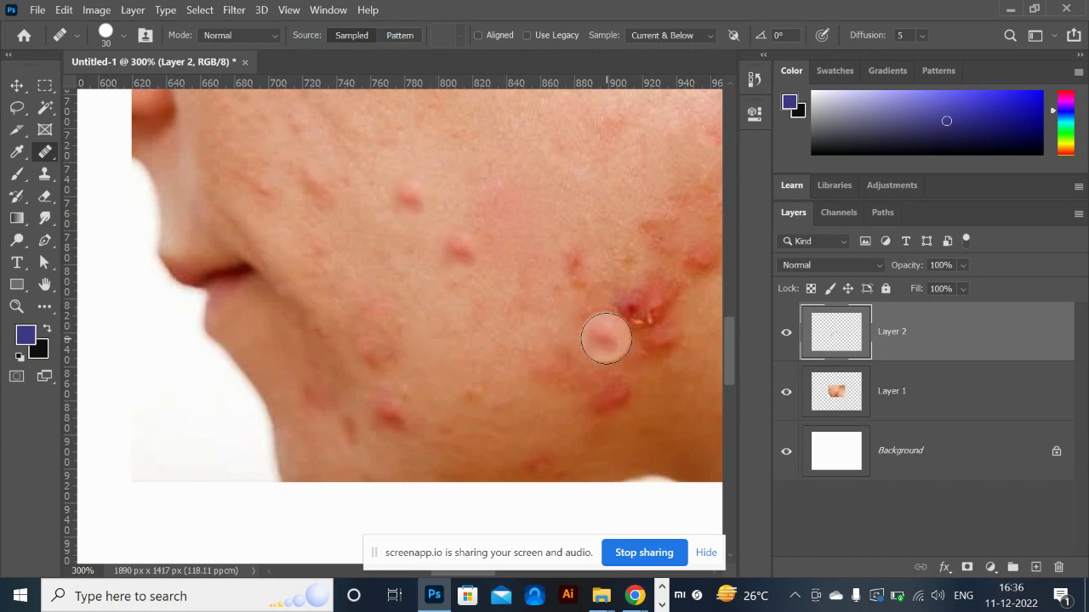
pyautogui.keyDown('alt'); pyautogui.click(462, 259); pyautogui.keyUp('alt')
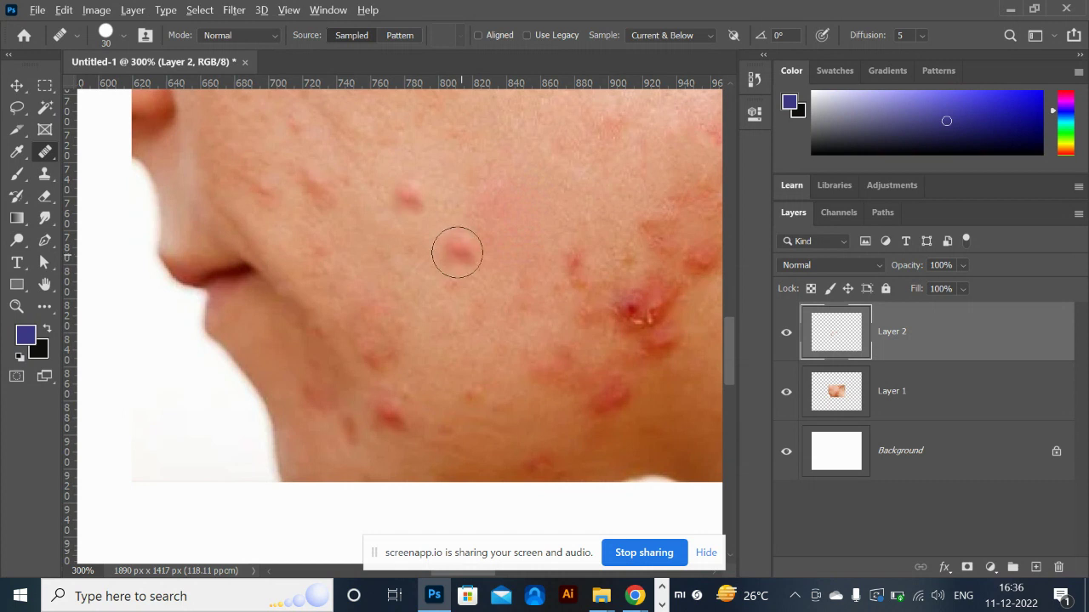
pyautogui.moveTo(450, 212)
pyautogui.mouseDown()
pyautogui.moveTo(504, 157)
pyautogui.moveTo(448, 202)
pyautogui.moveTo(461, 184)
pyautogui.moveTo(510, 169)
pyautogui.moveTo(468, 139)
pyautogui.mouseUp()
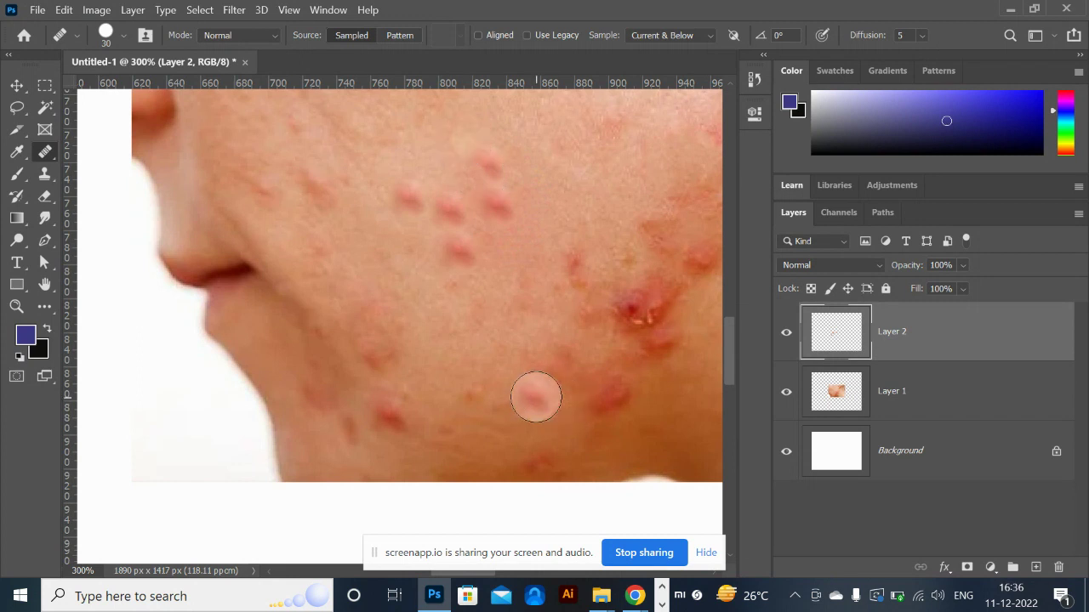
# - Paint the copied pimples onto the cheek beside the nose, and enlarge the healing brush to size 80
pyautogui.hotkey('ctrl', '-')
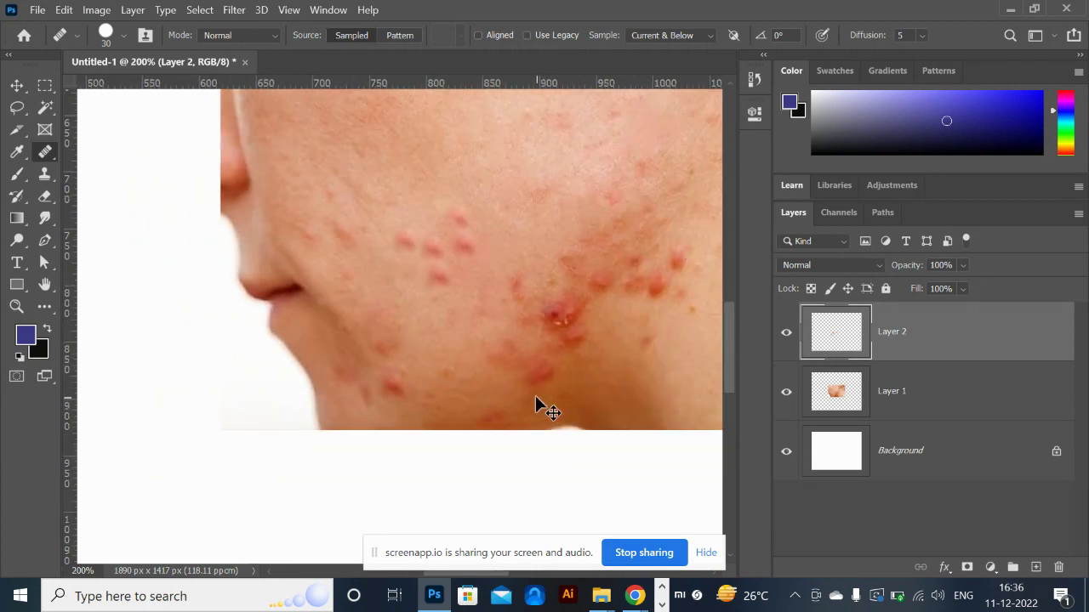
pyautogui.hotkey('ctrl', '-')
pyautogui.moveTo(424, 245)
pyautogui.mouseDown()
pyautogui.moveTo(397, 209)
pyautogui.moveTo(365, 253)
pyautogui.mouseUp()
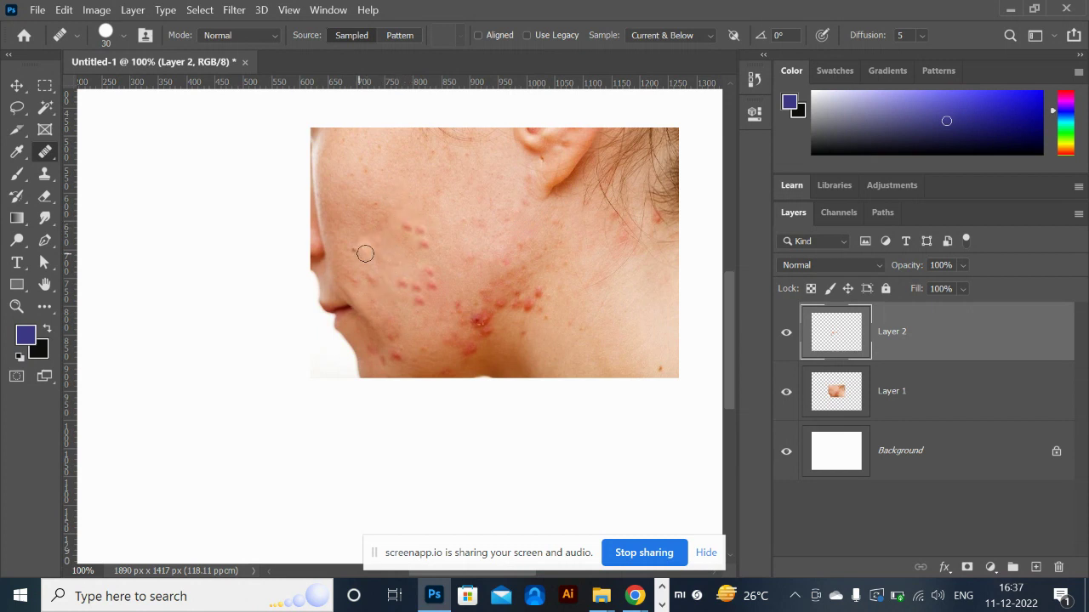
pyautogui.press(']')
pyautogui.press(']')
pyautogui.press(']')
pyautogui.press(']')
pyautogui.press(']')
pyautogui.press(']')
pyautogui.press(']')
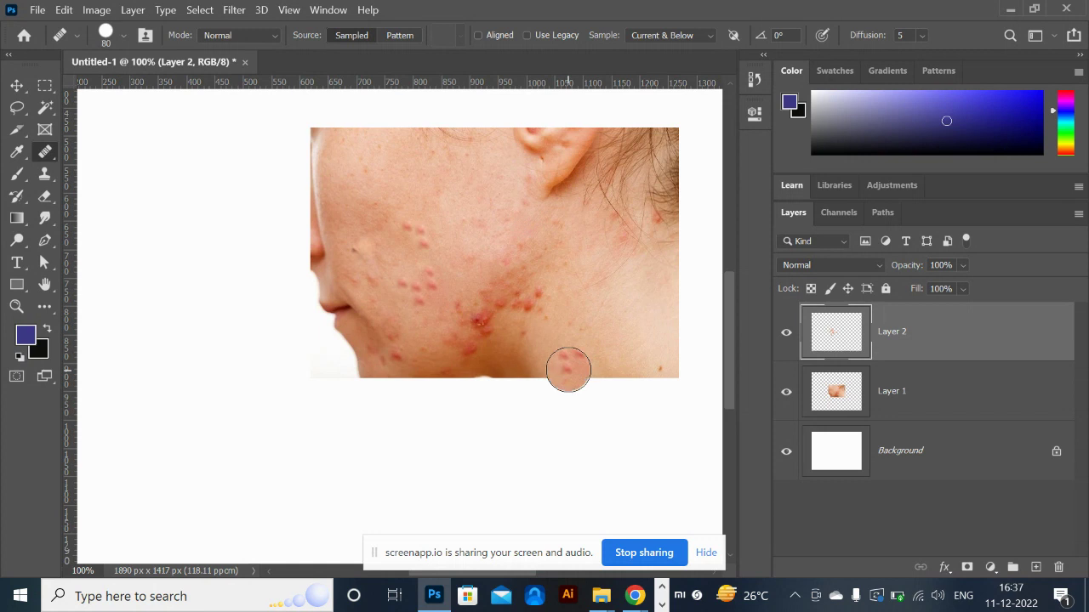
# - Paint copies of the pimple cluster onto the upper cheek and the cheek below the ear with brush size 100
pyautogui.click(569, 369)
pyautogui.moveTo(442, 174); pyautogui.dragTo(439, 183)
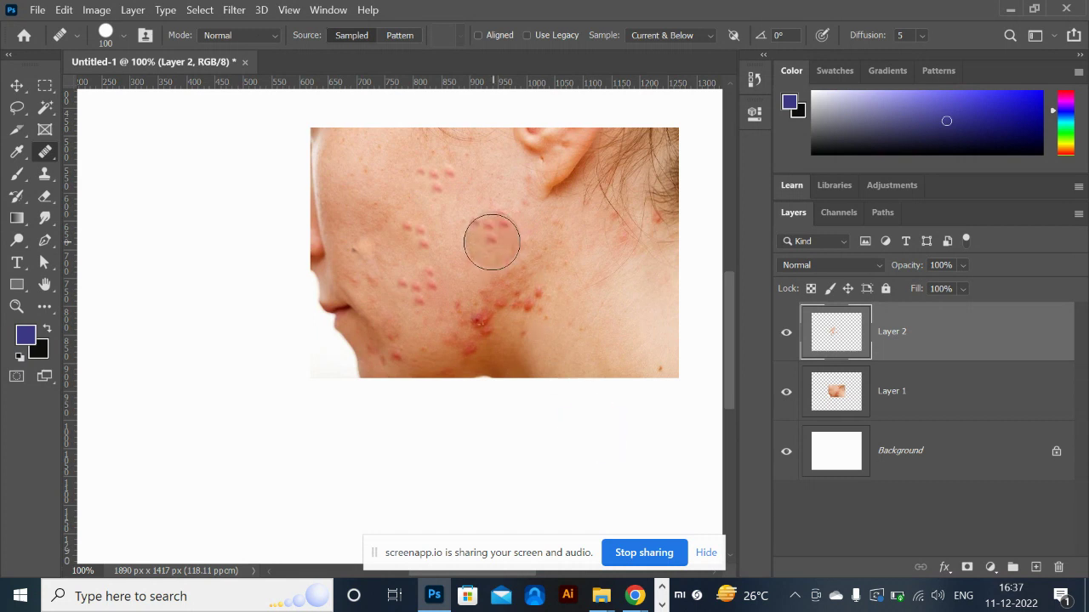
pyautogui.click(360, 304)
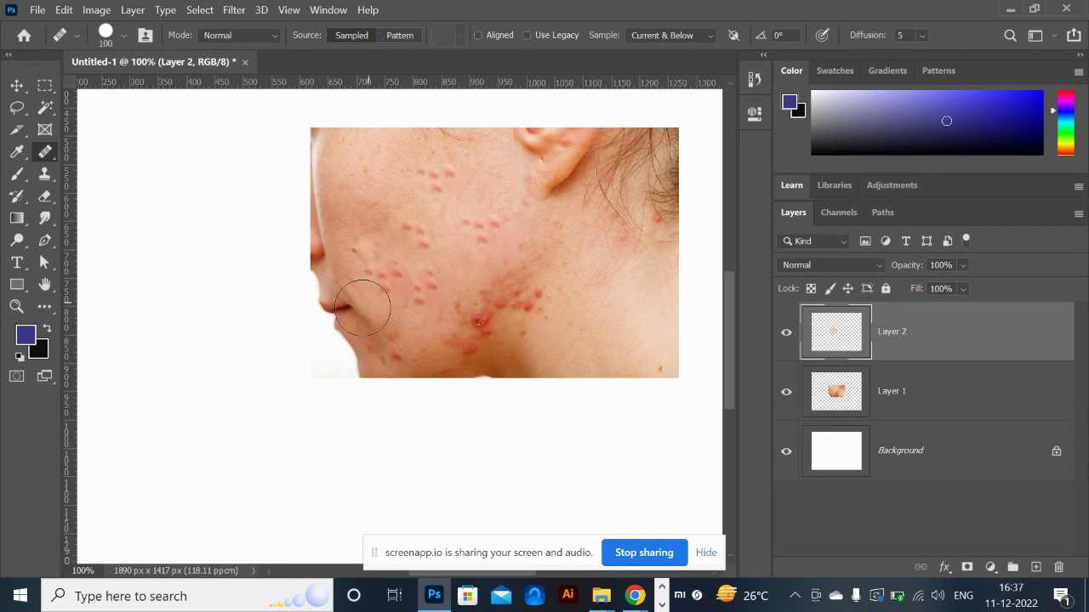
pyautogui.click(529, 218)
pyautogui.click(302, 266)
pyautogui.click(472, 230)
pyautogui.click(417, 225)
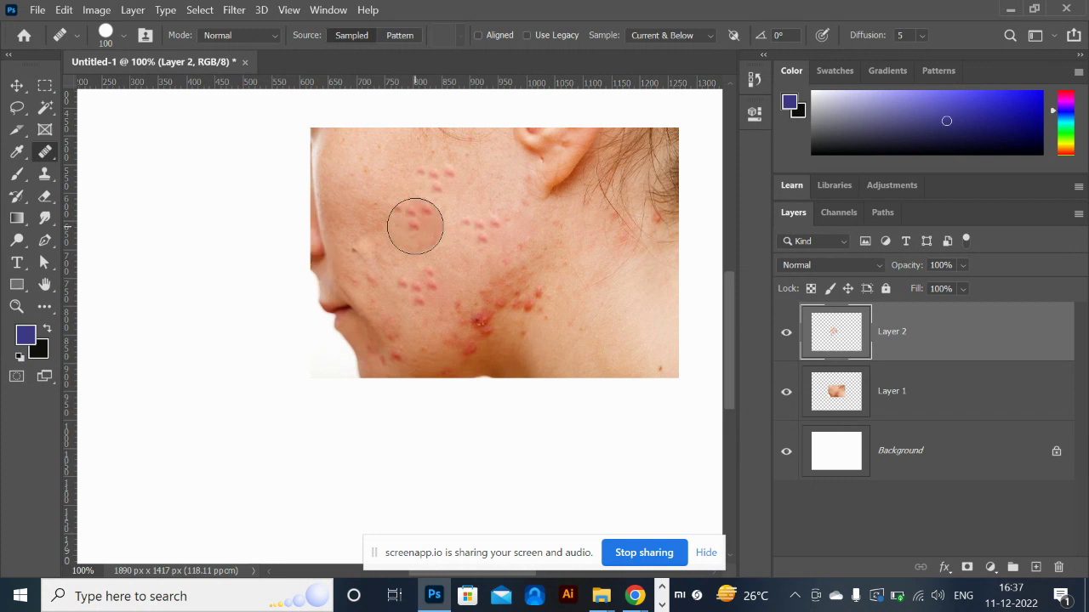
pyautogui.hotkey('ctrl', 'z')
# - Add another copied pimple cluster directly below the existing ones on the mid-cheek
pyautogui.hotkey('ctrl', '+')
pyautogui.hotkey('ctrl', '+')
pyautogui.hotkey('ctrl', '+')
pyautogui.hotkey('ctrl', '+')
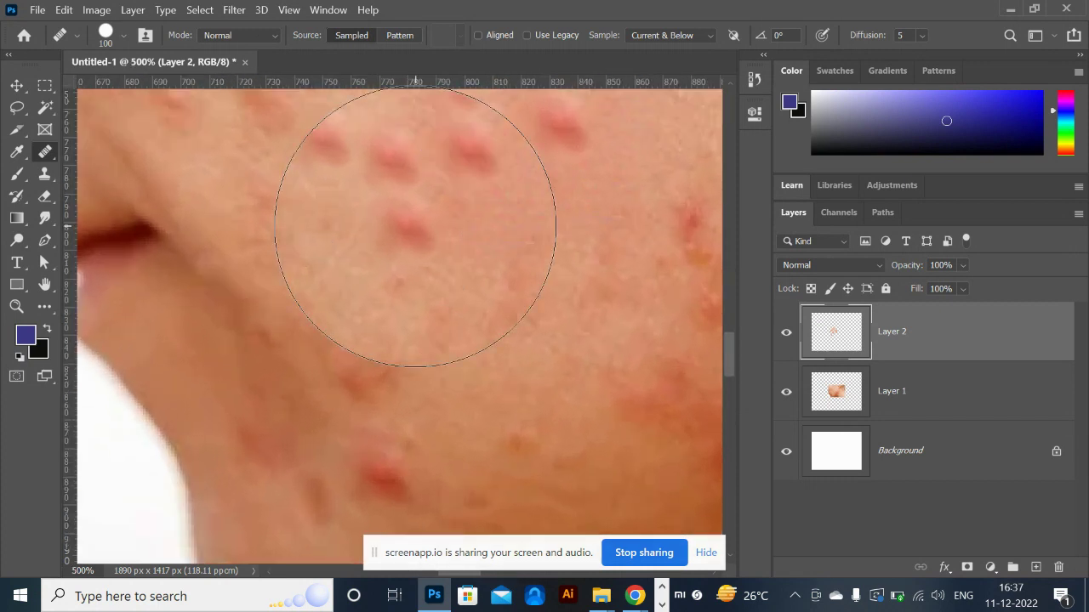
pyautogui.click(471, 297)
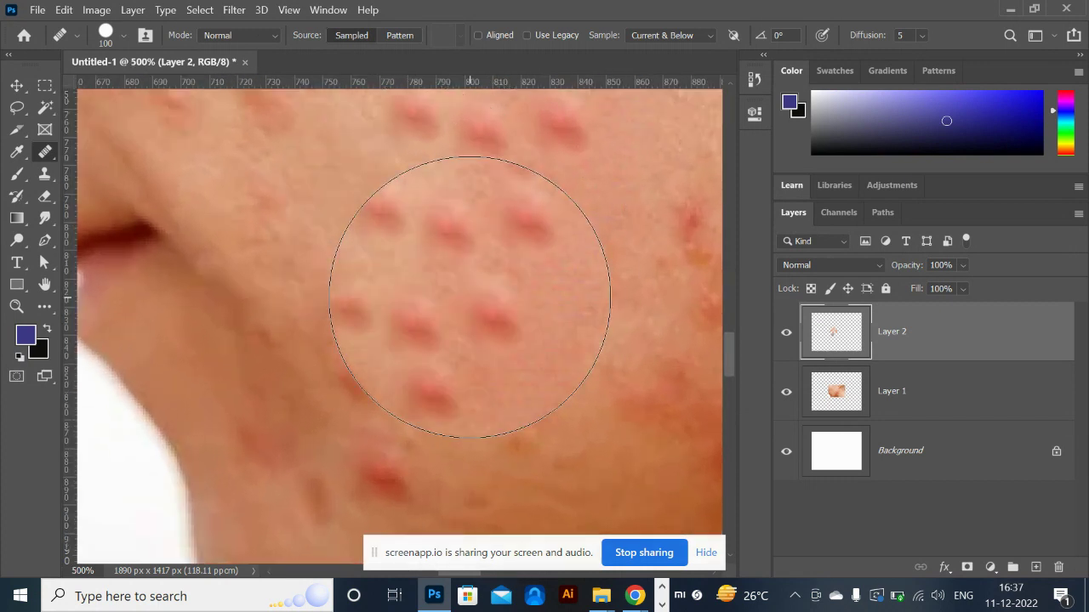
pyautogui.hotkey('ctrl', 'z')
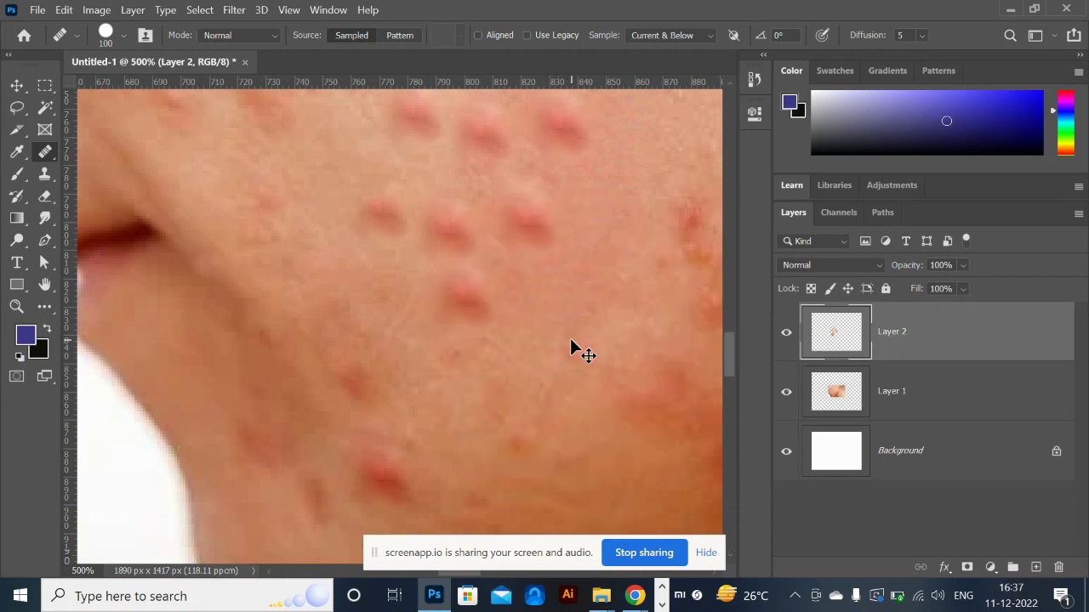
# - Try to paint the copied pimple cluster onto the neck below the ear, including from a new sample point
pyautogui.hotkey('ctrl', '-')
pyautogui.hotkey('ctrl', '-')
pyautogui.hotkey('ctrl', '-')
pyautogui.hotkey('ctrl', '-')
pyautogui.hotkey('ctrl', '-')
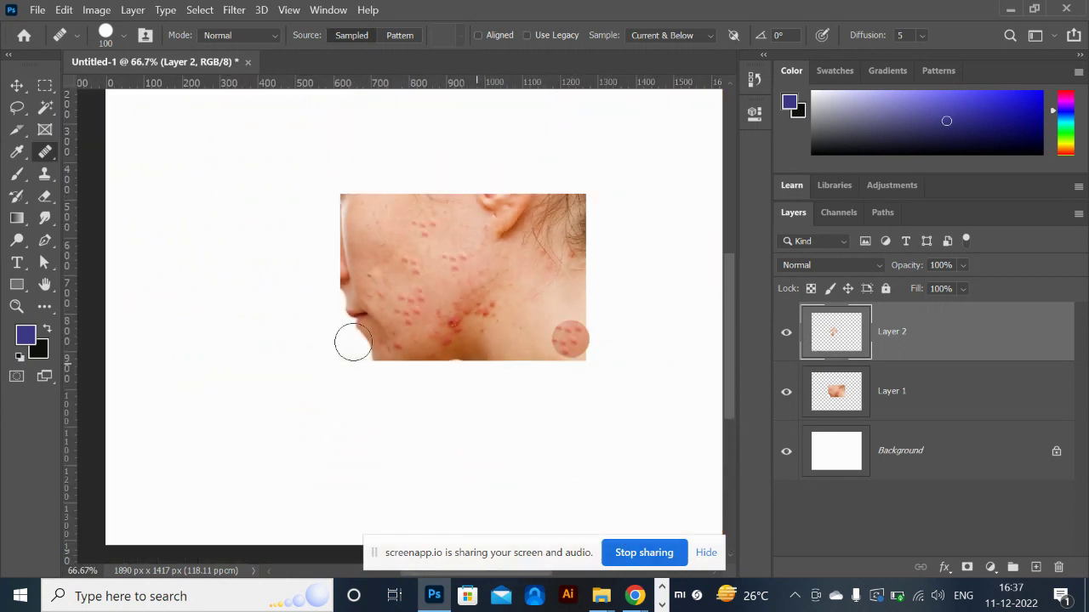
pyautogui.click(524, 290)
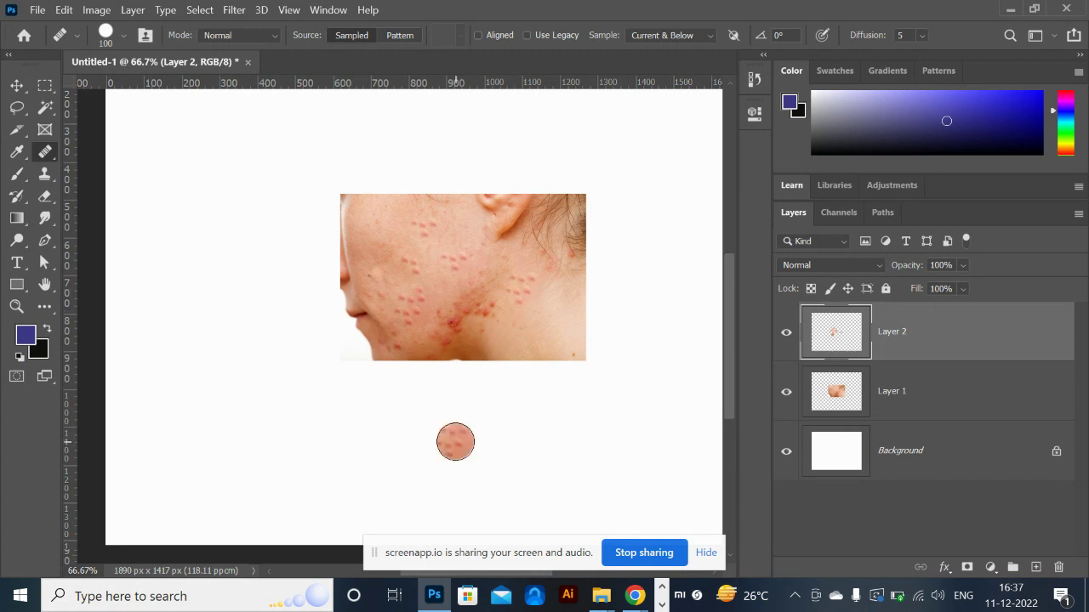
pyautogui.keyDown('alt'); pyautogui.click(547, 309); pyautogui.keyUp('alt')
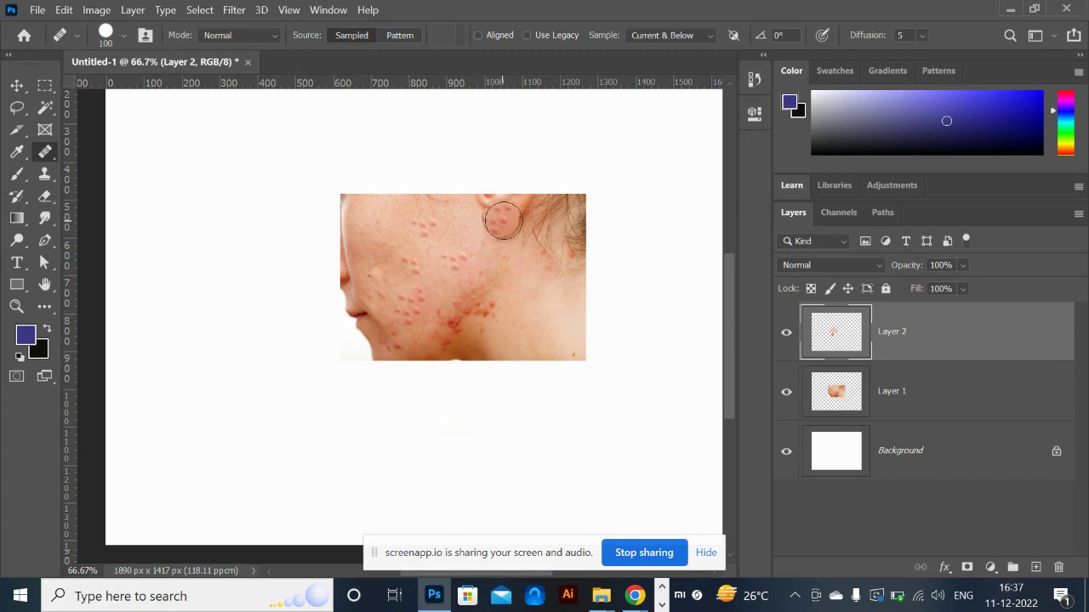
pyautogui.moveTo(508, 227); pyautogui.dragTo(511, 268)
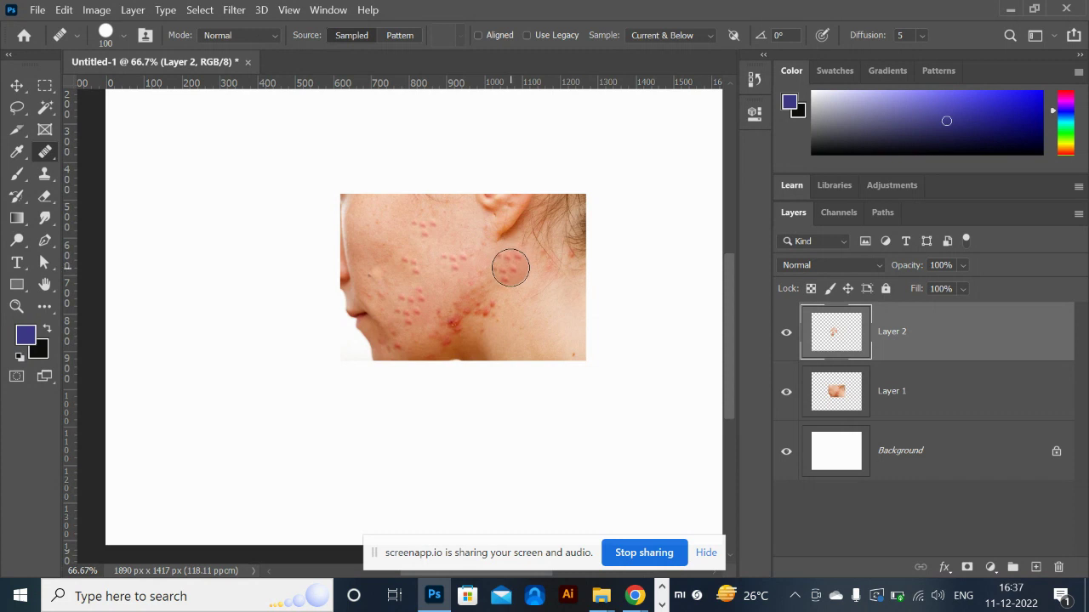
pyautogui.click(511, 269)
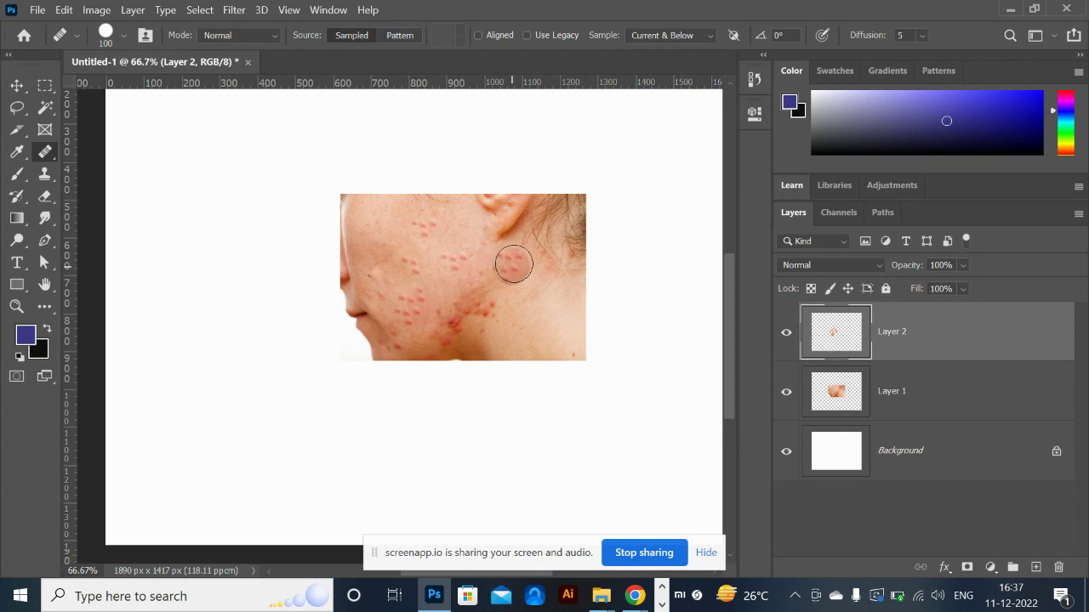
# - Enable Use Legacy for the Healing Brush and add a copied pimple cluster to the jaw below the ear
pyautogui.click(527, 35)
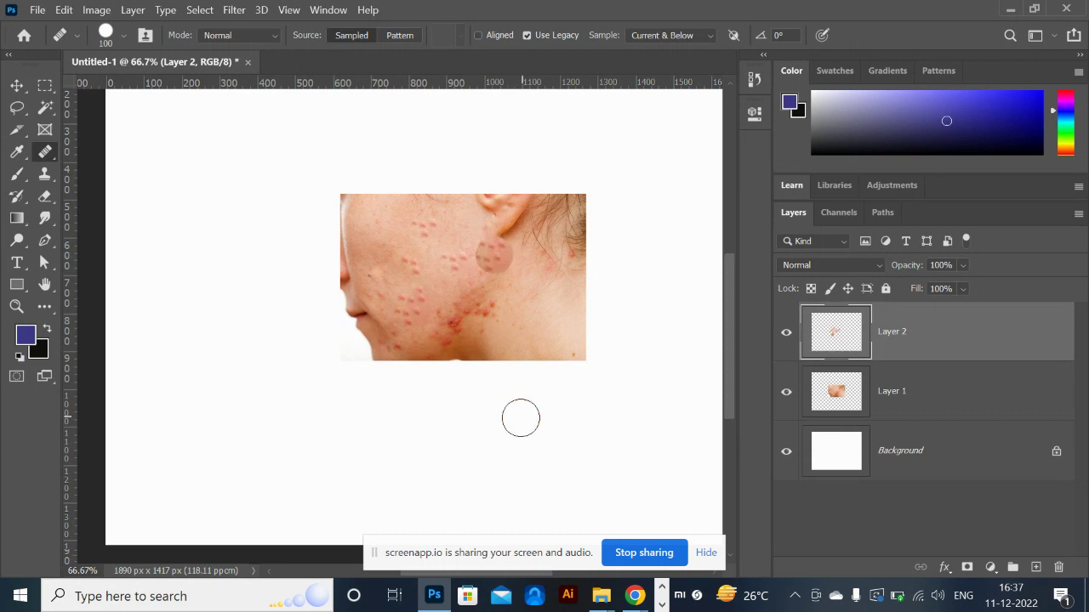
pyautogui.click(504, 274)
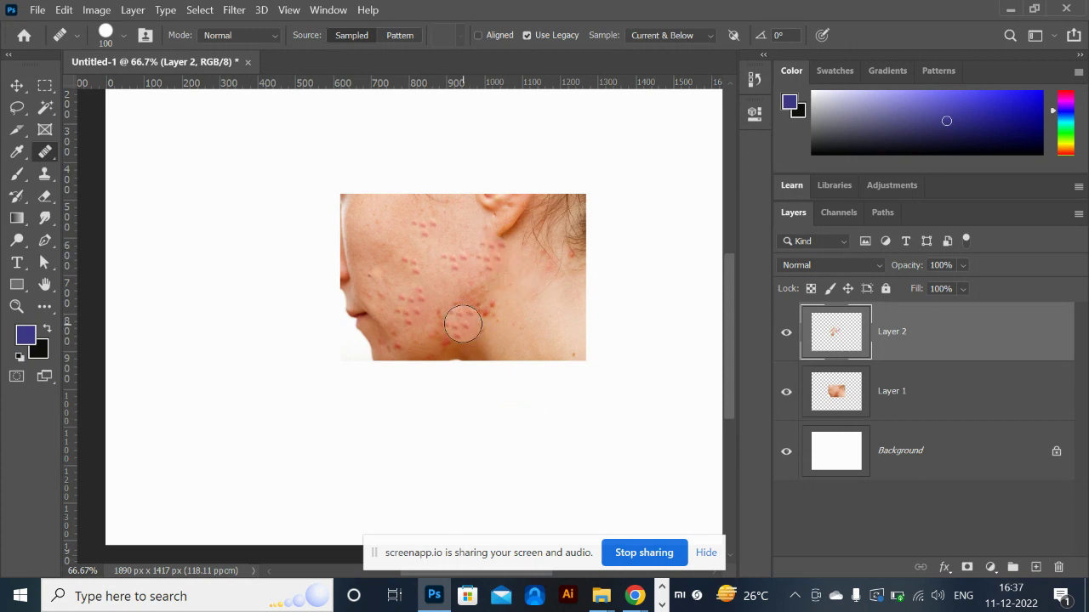
pyautogui.hotkey('ctrl', '+')
pyautogui.hotkey('ctrl', '+')
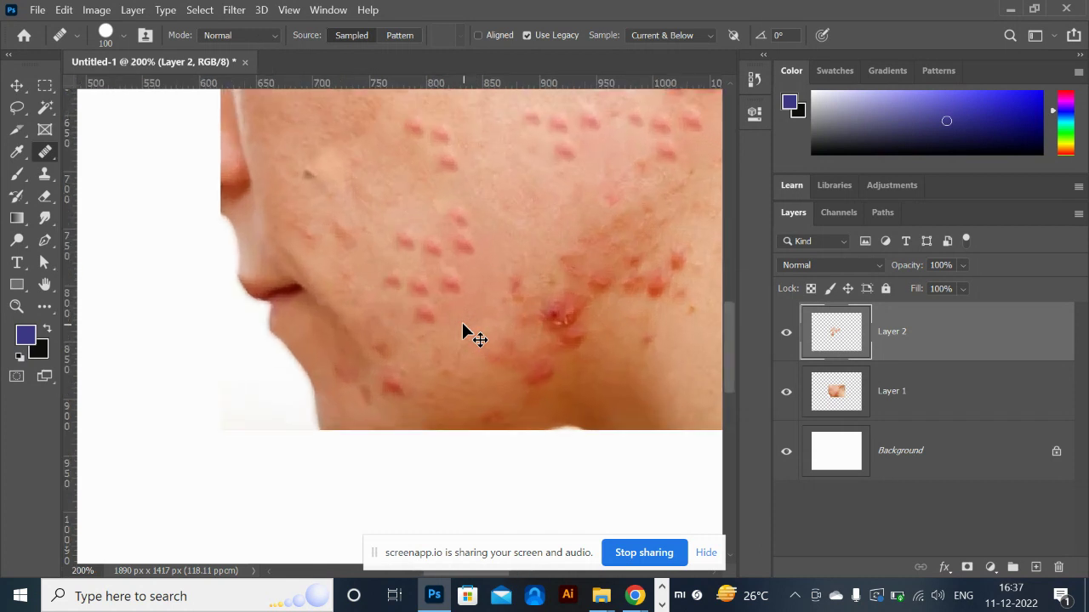
pyautogui.click(464, 326)
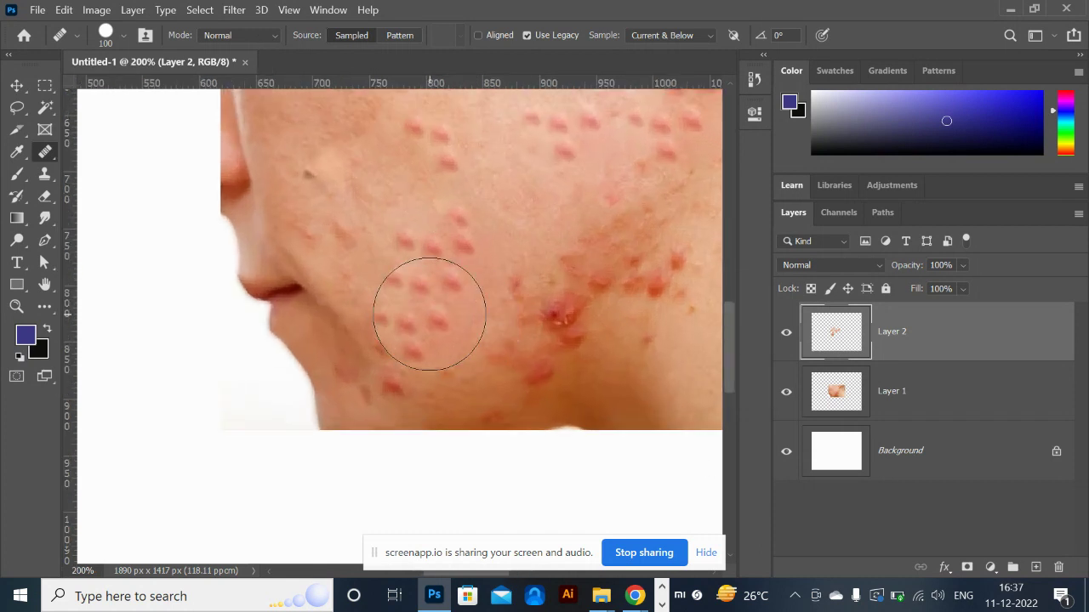
# - Switch to the Patch Tool and merge Layer 2 with Layer 1
pyautogui.rightClick(41, 155)
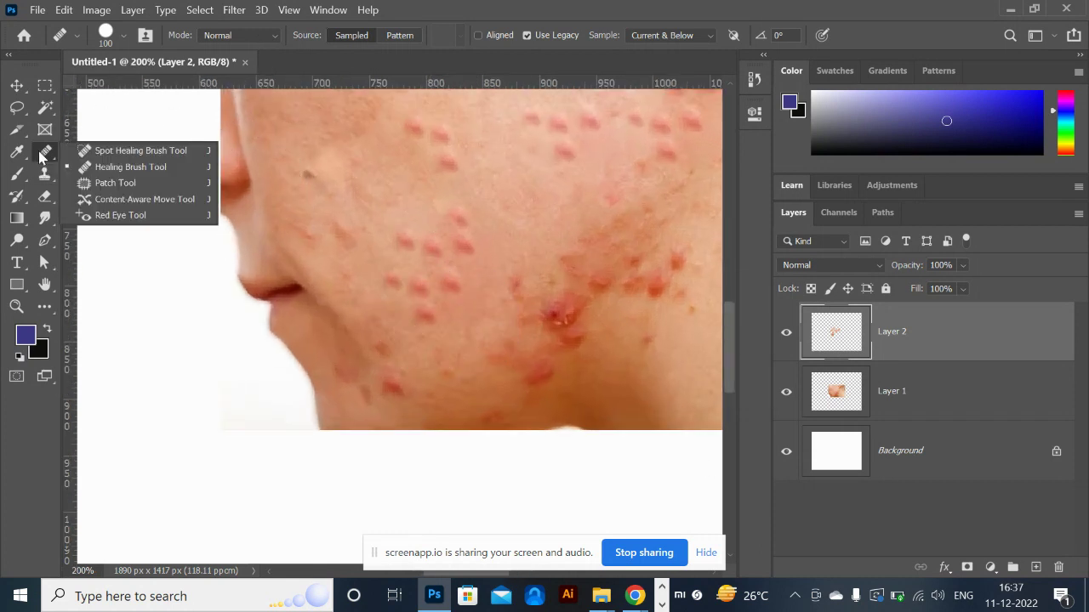
pyautogui.click(98, 183)
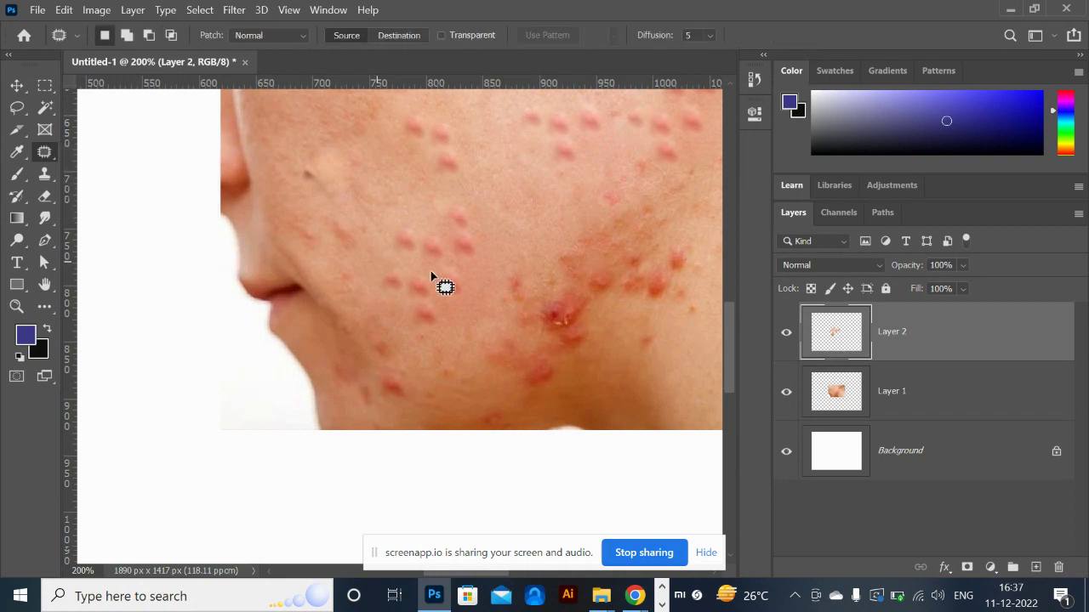
pyautogui.scroll(1, 431, 277)
pyautogui.scroll(1, 432, 277)
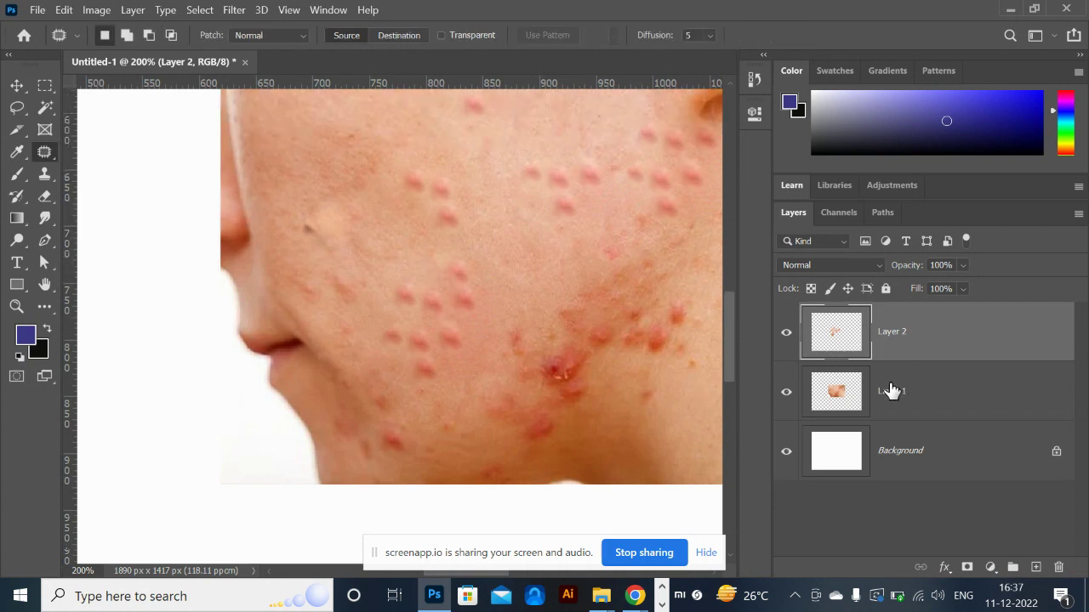
pyautogui.keyDown('shift'); pyautogui.click(891, 389); pyautogui.keyUp('shift')
pyautogui.hotkey('ctrl', 'e')
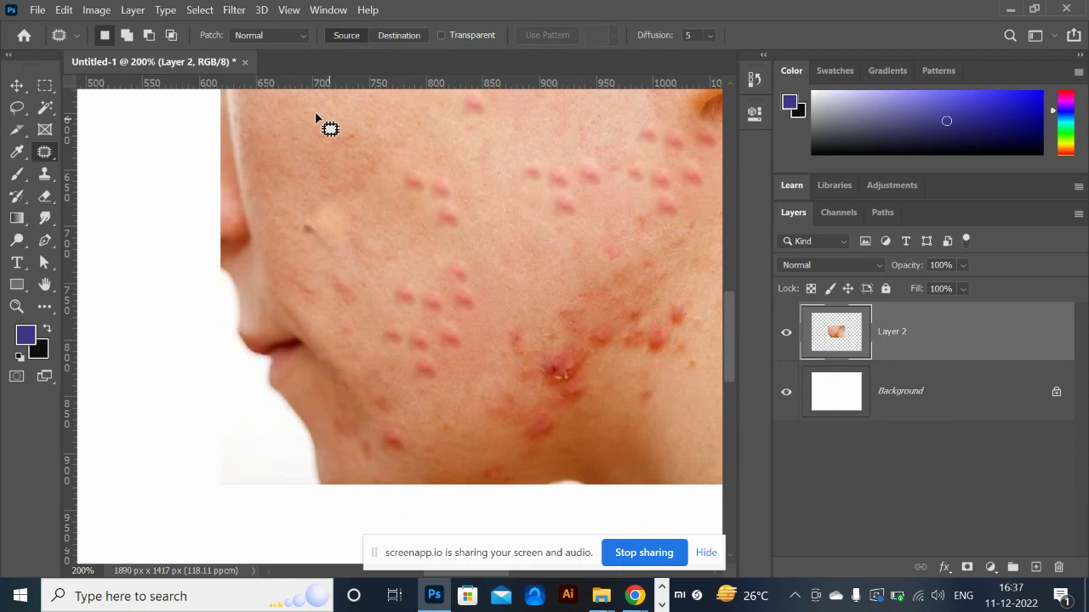
# - Patch the pimple cluster on the mid-cheek beside the nose with clean skin, outline the neighbouring skin, and deselect
pyautogui.moveTo(418, 159)
pyautogui.mouseDown()
pyautogui.moveTo(395, 192)
pyautogui.moveTo(424, 238)
pyautogui.moveTo(460, 247)
pyautogui.moveTo(472, 197)
pyautogui.moveTo(421, 149)
pyautogui.mouseUp()
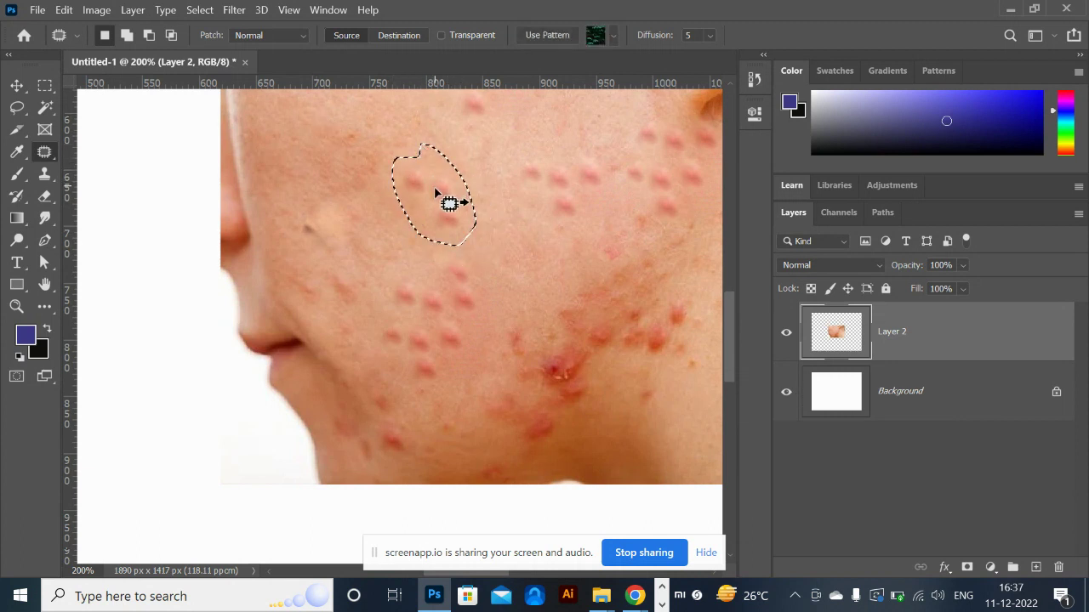
pyautogui.moveTo(436, 194)
pyautogui.mouseDown()
pyautogui.moveTo(389, 218)
pyautogui.moveTo(396, 223)
pyautogui.moveTo(417, 195)
pyautogui.moveTo(385, 140)
pyautogui.mouseUp()
pyautogui.moveTo(387, 134)
pyautogui.mouseDown()
pyautogui.moveTo(375, 192)
pyautogui.moveTo(397, 215)
pyautogui.moveTo(424, 203)
pyautogui.moveTo(397, 128)
pyautogui.mouseUp()
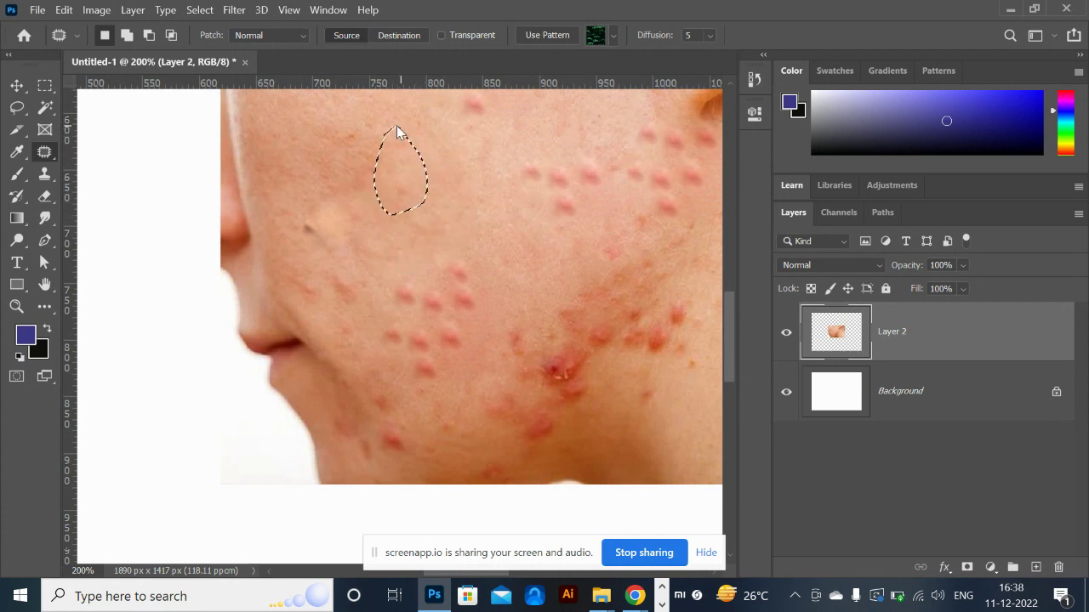
pyautogui.moveTo(398, 176); pyautogui.dragTo(433, 177)
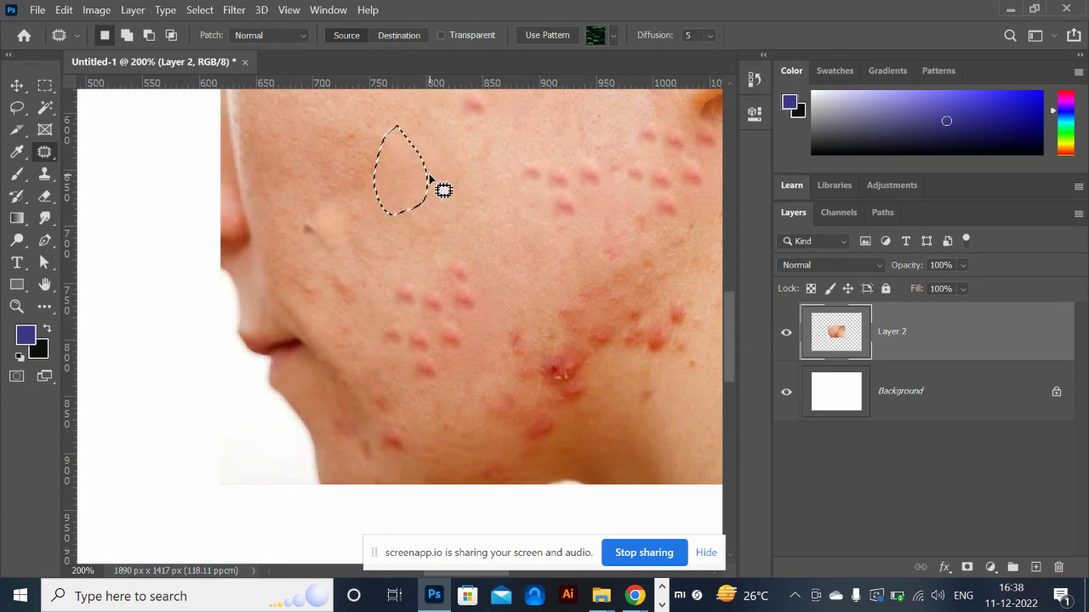
pyautogui.click(488, 233)
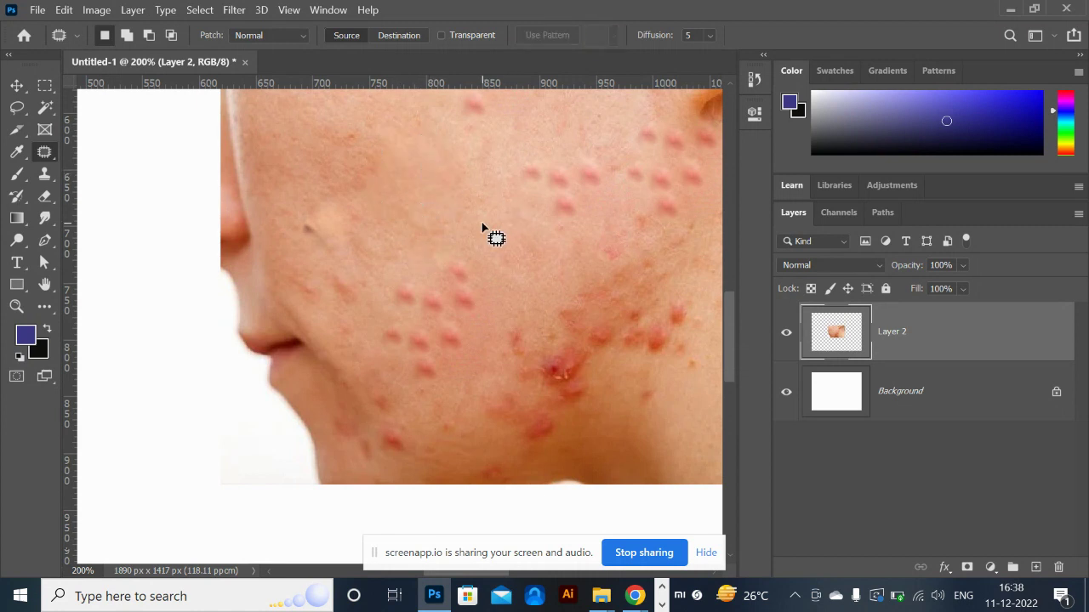
# - Patch the pimple cluster on the upper cheek with clean skin from below, deselect, and switch to the Move Tool
pyautogui.scroll(1, 485, 238)
pyautogui.scroll(4, 484, 242)
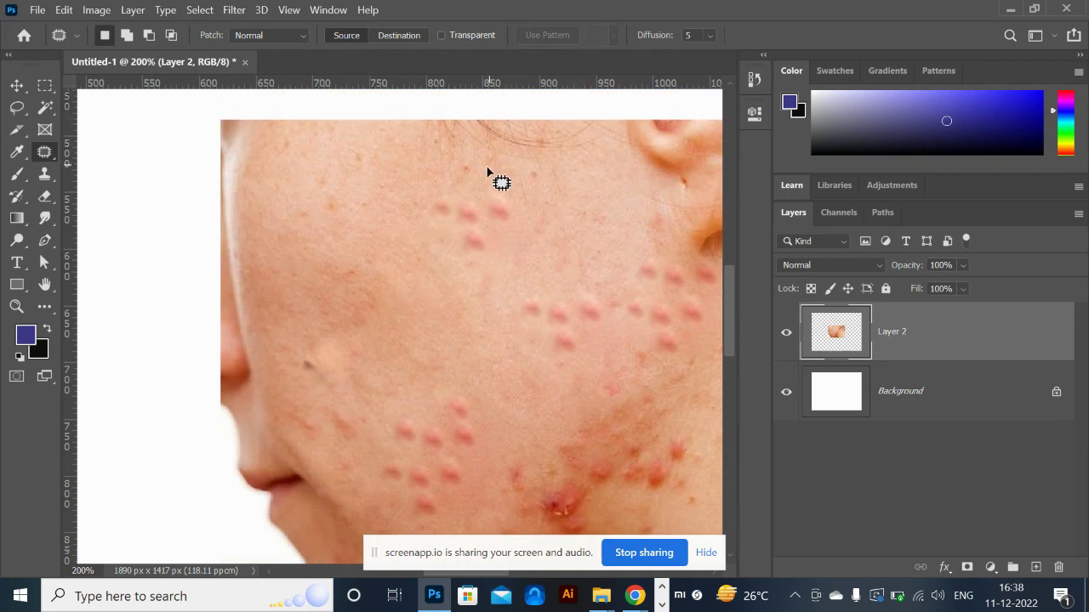
pyautogui.moveTo(486, 181)
pyautogui.mouseDown()
pyautogui.moveTo(426, 183)
pyautogui.moveTo(429, 234)
pyautogui.moveTo(482, 258)
pyautogui.moveTo(524, 228)
pyautogui.moveTo(508, 180)
pyautogui.moveTo(429, 302)
pyautogui.mouseUp()
pyautogui.hotkey('ctrl', 'd')
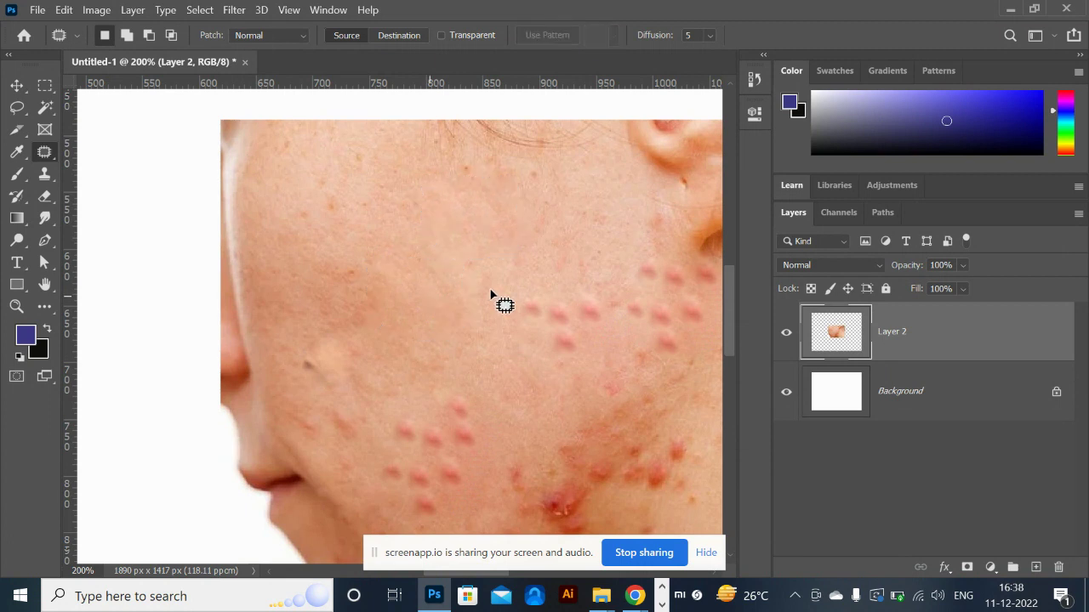
pyautogui.rightClick(45, 158)
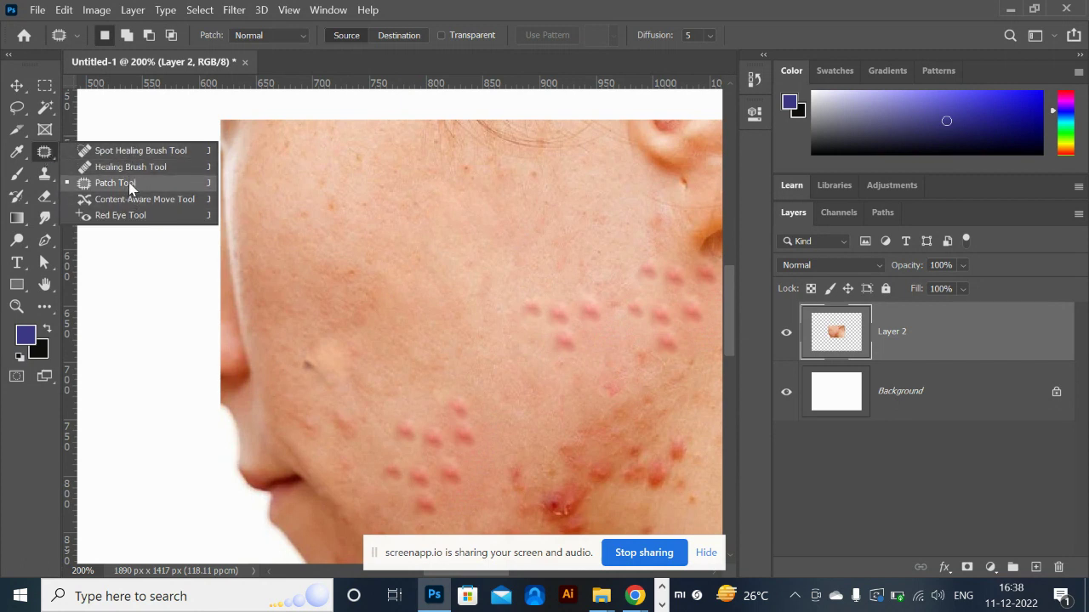
pyautogui.click(17, 87)
# - Switch to Chrome and search Google Images for "face portrait"
pyautogui.hotkey('alt', 'Tab')
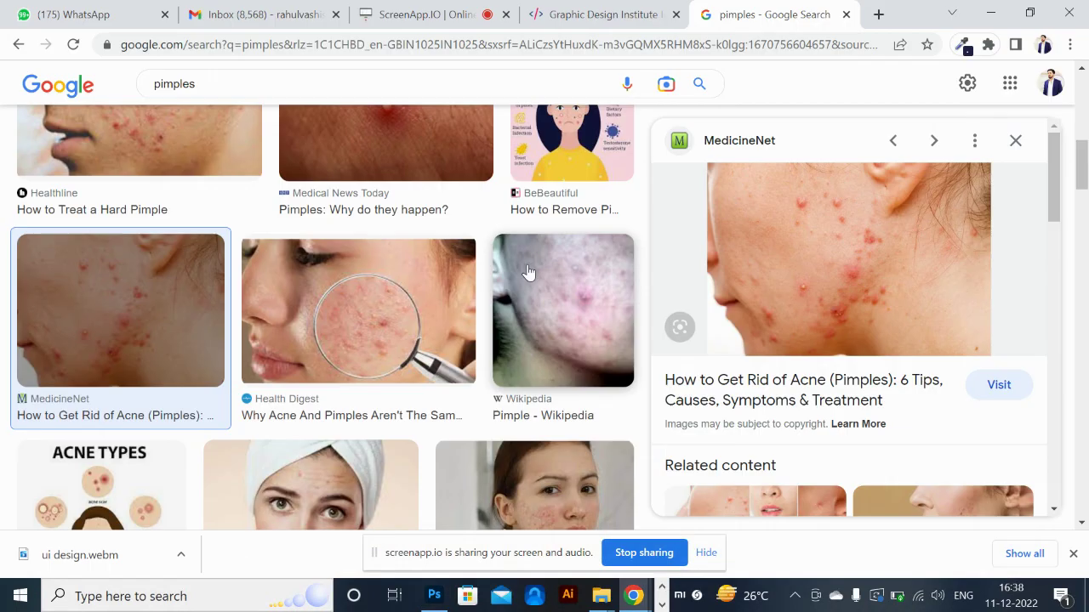
pyautogui.click(291, 77)
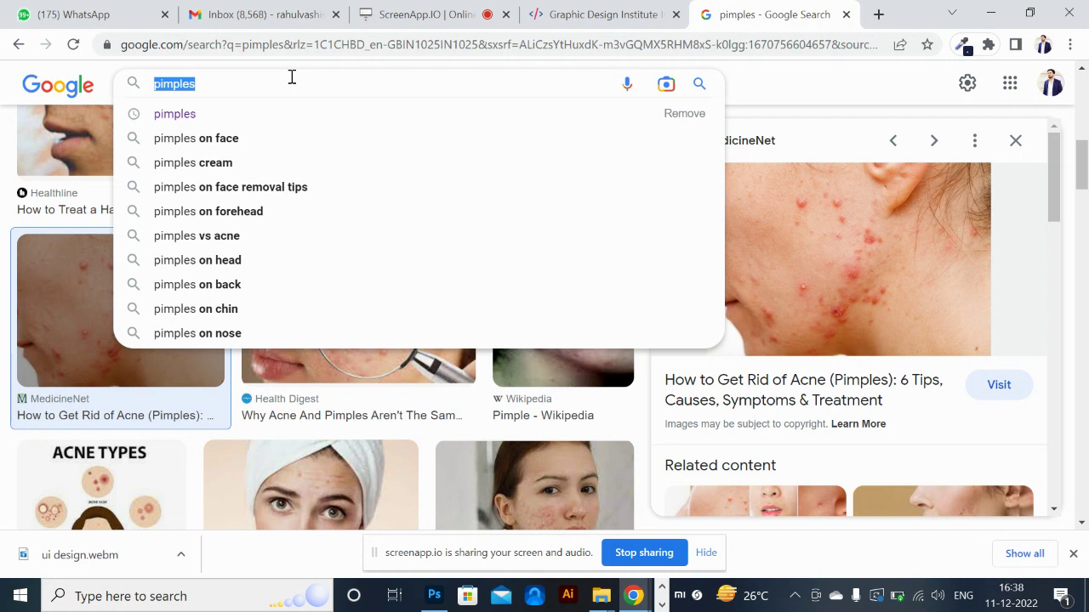
pyautogui.write('face port')
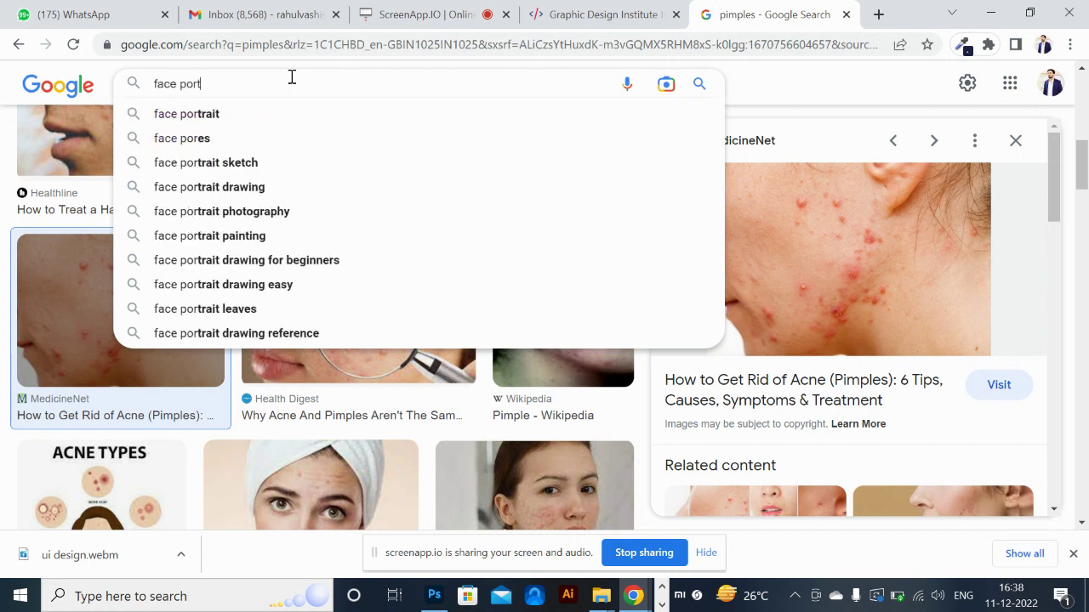
pyautogui.write('r')
pyautogui.press('Down')
pyautogui.press('Return')
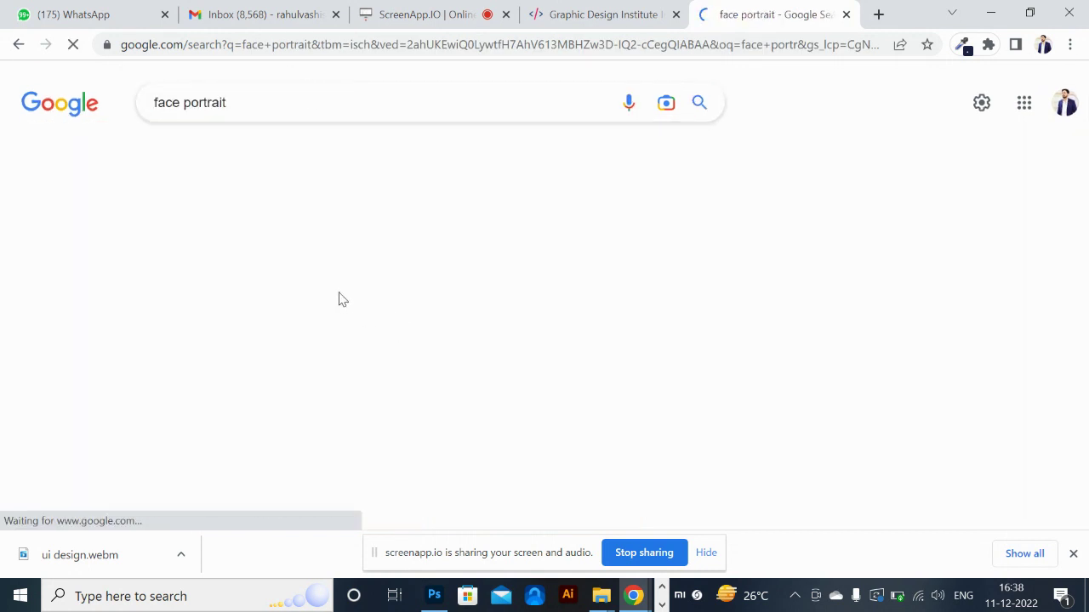
# - Browse the face portrait results and open the preview of Unsplash's front-facing portrait of a dark-haired woman
pyautogui.scroll(-3, 380, 366)
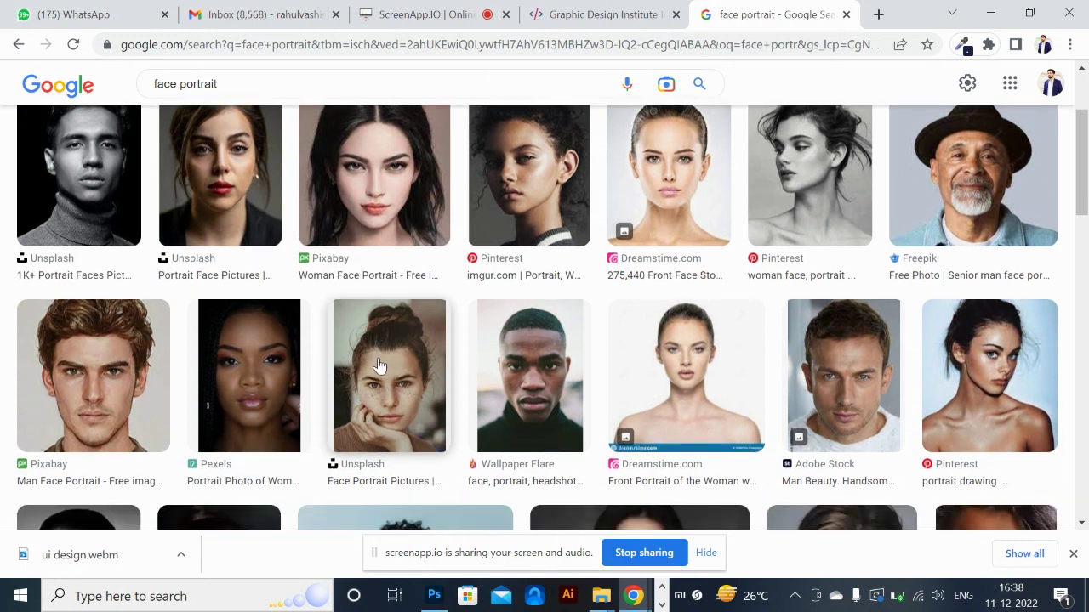
pyautogui.scroll(-3, 413, 301)
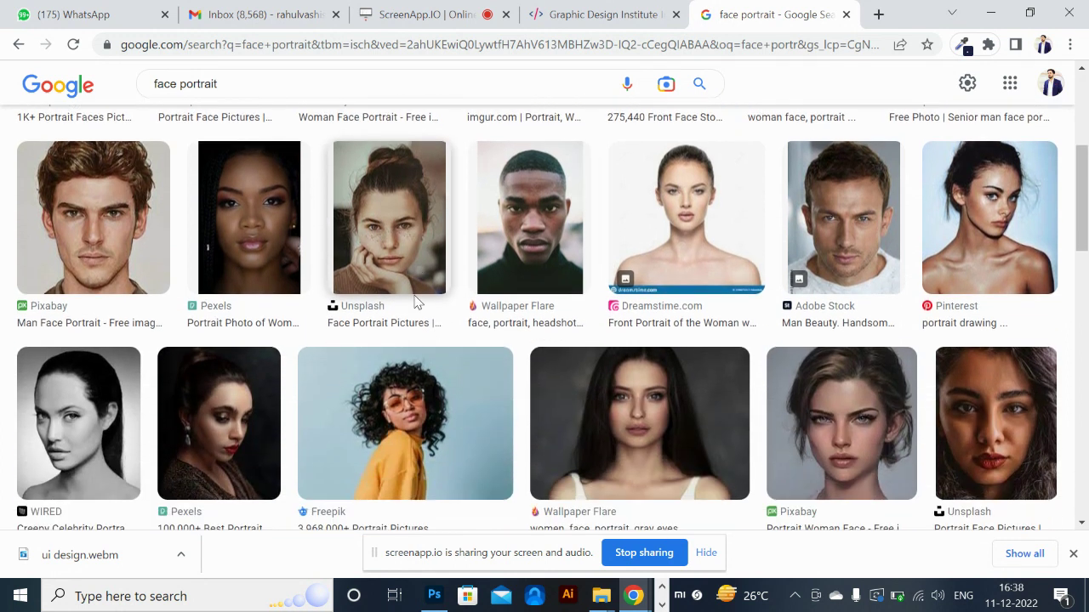
pyautogui.scroll(-6, 415, 302)
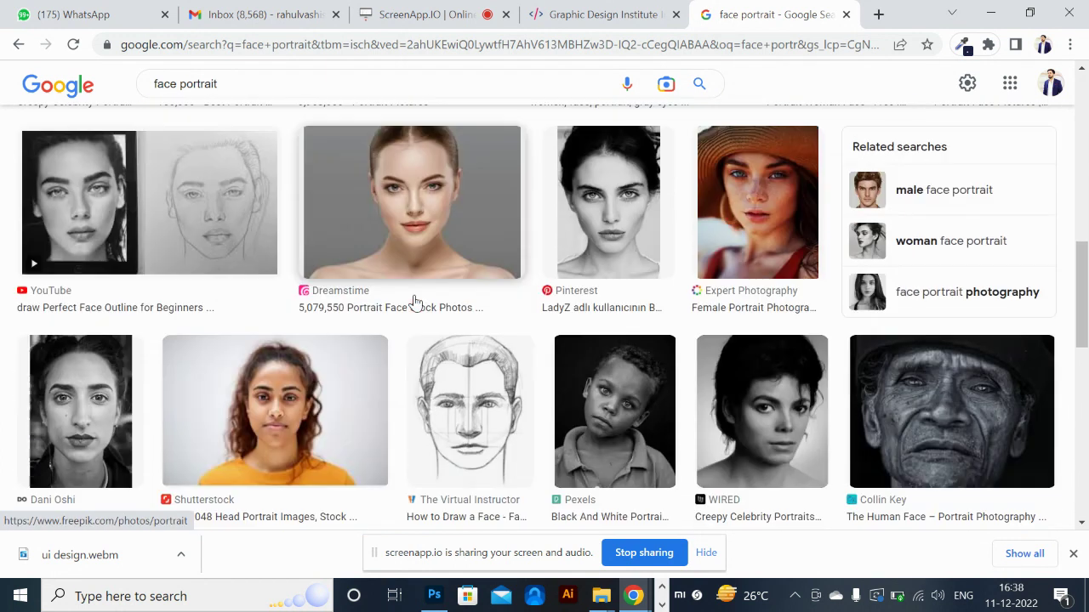
pyautogui.scroll(-5, 414, 302)
pyautogui.scroll(3, 414, 302)
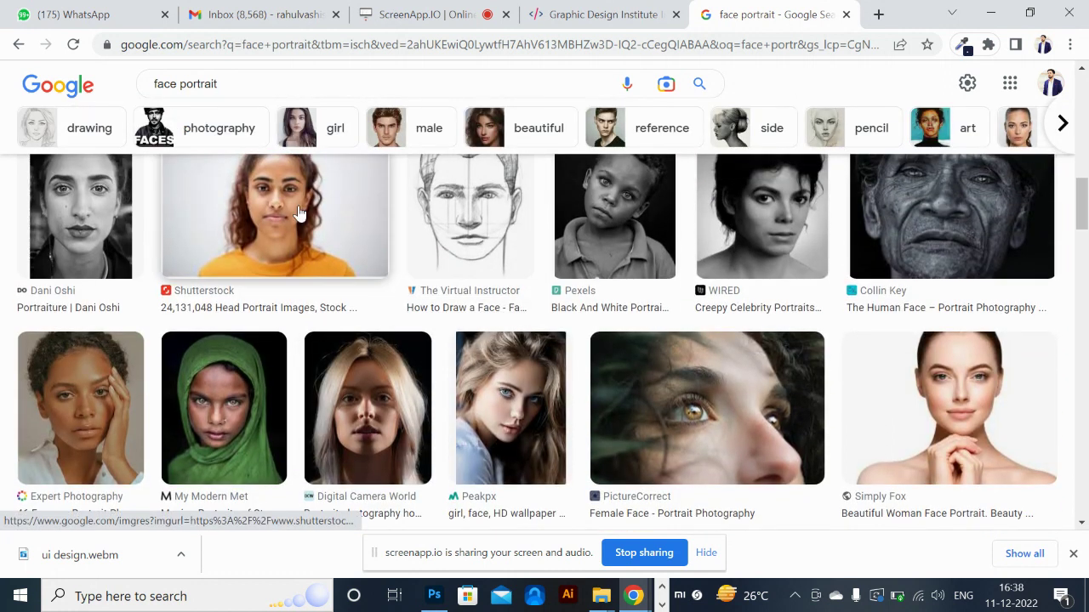
pyautogui.click(297, 213)
pyautogui.scroll(-1, 436, 334)
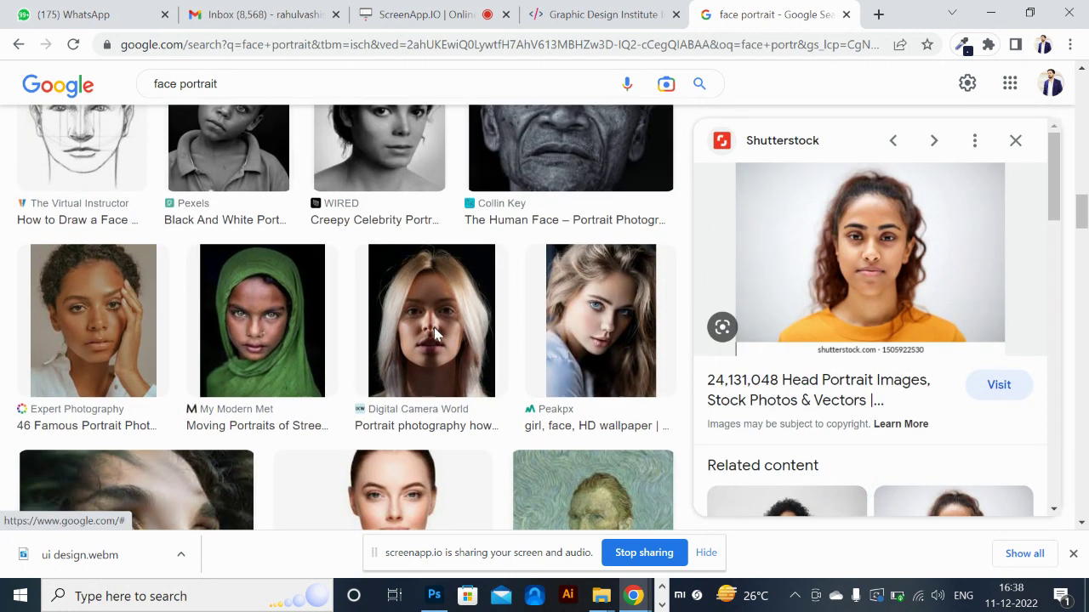
pyautogui.scroll(-4, 446, 366)
pyautogui.scroll(6, 476, 293)
pyautogui.scroll(-5, 476, 294)
pyautogui.click(609, 459)
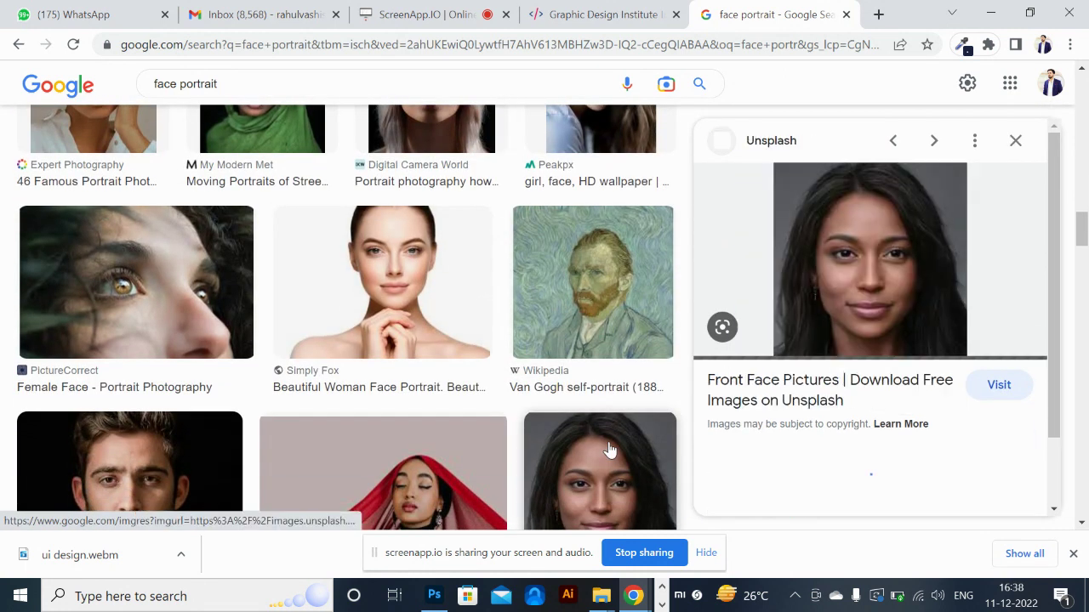
# - Open the previewed portrait in a new tab, visit its Unsplash source page, and open the same woman's photo there
pyautogui.rightClick(890, 300)
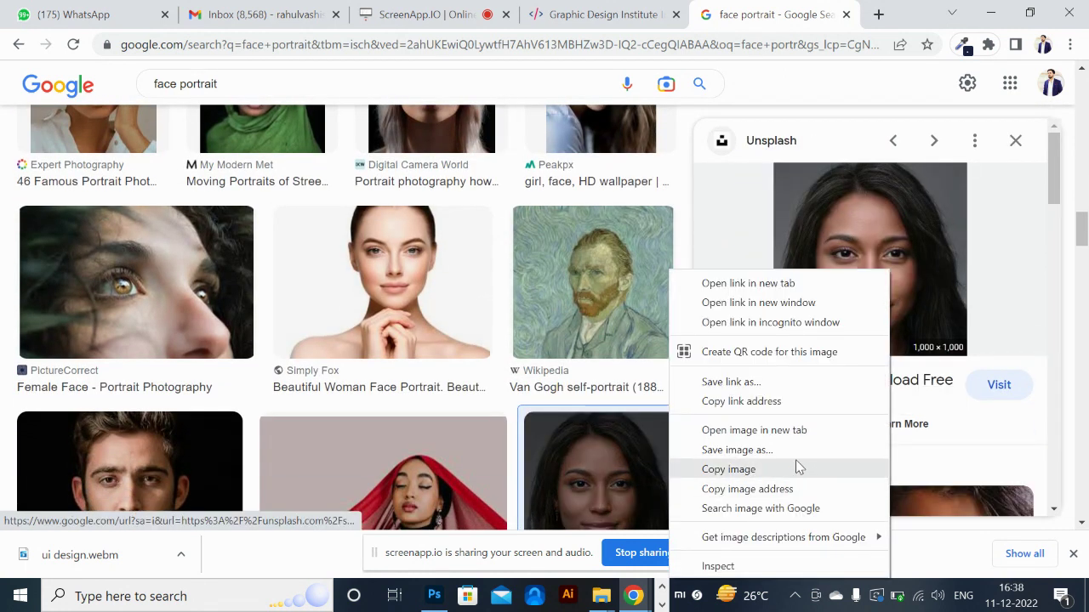
pyautogui.click(790, 431)
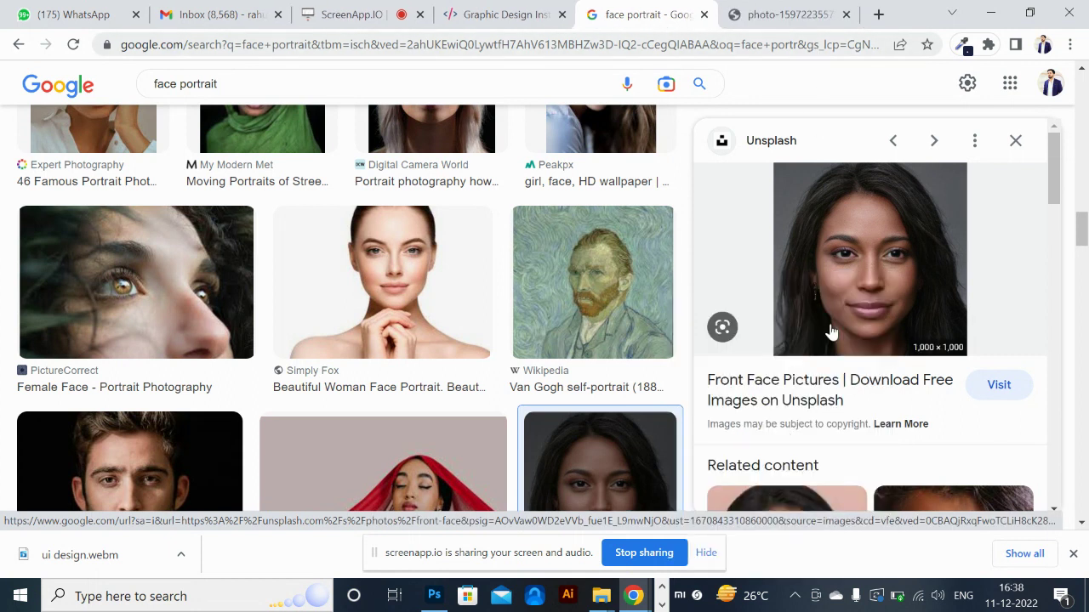
pyautogui.click(818, 371)
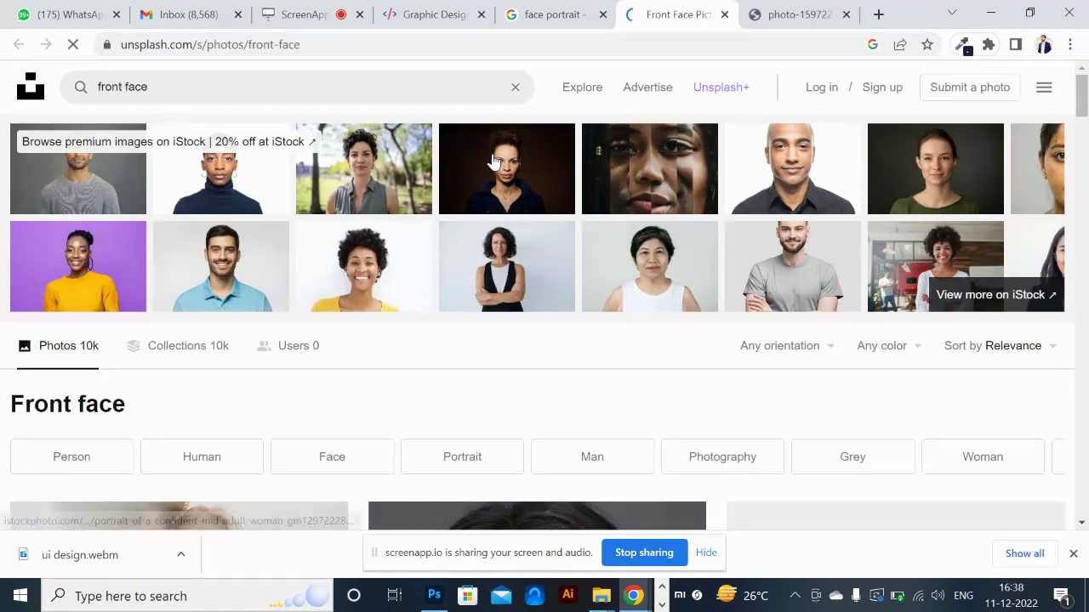
pyautogui.scroll(-5, 579, 378)
pyautogui.click(557, 306)
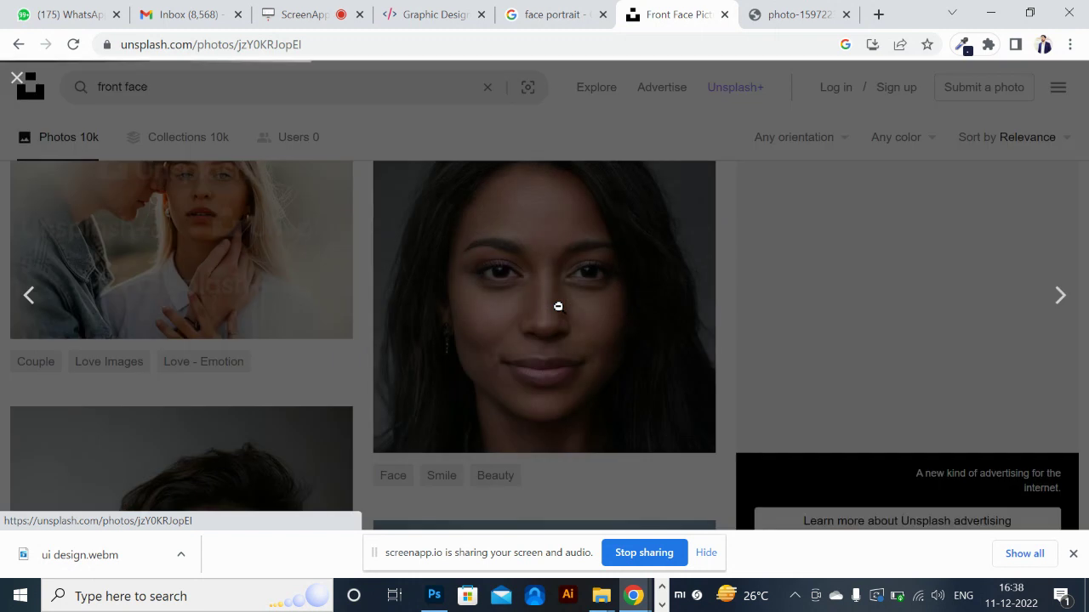
# - Enlarge the portrait on the Unsplash photo page and copy the image
pyautogui.rightClick(587, 330)
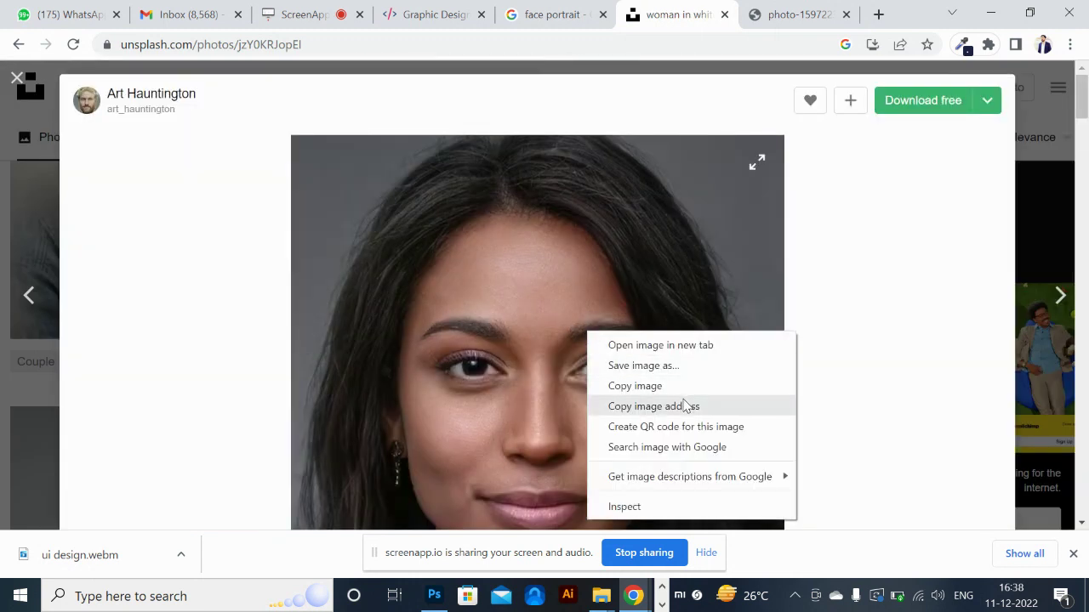
pyautogui.click(634, 386)
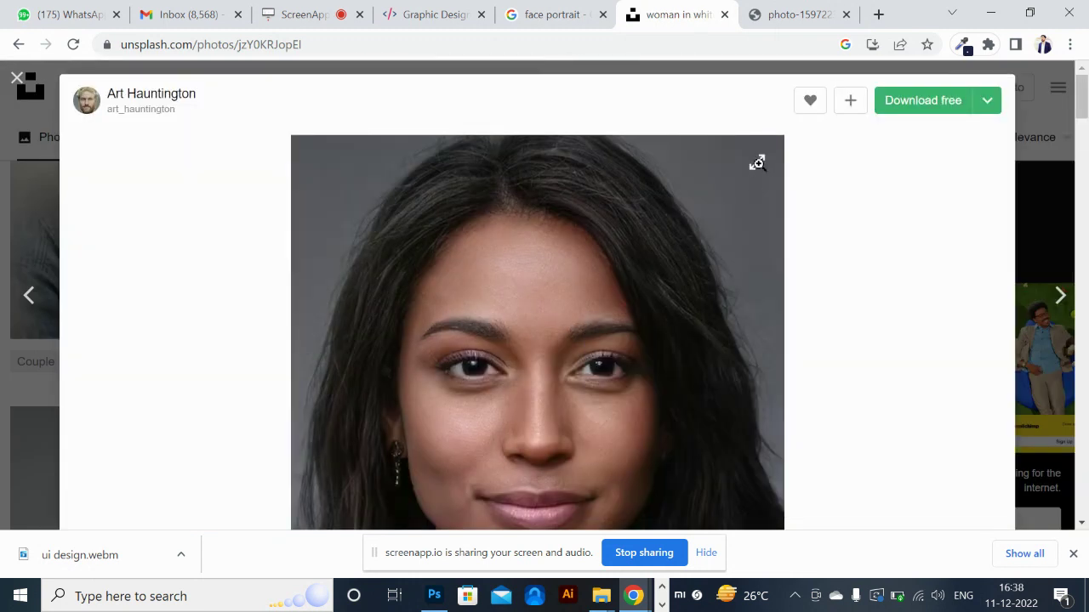
pyautogui.click(757, 163)
pyautogui.rightClick(680, 260)
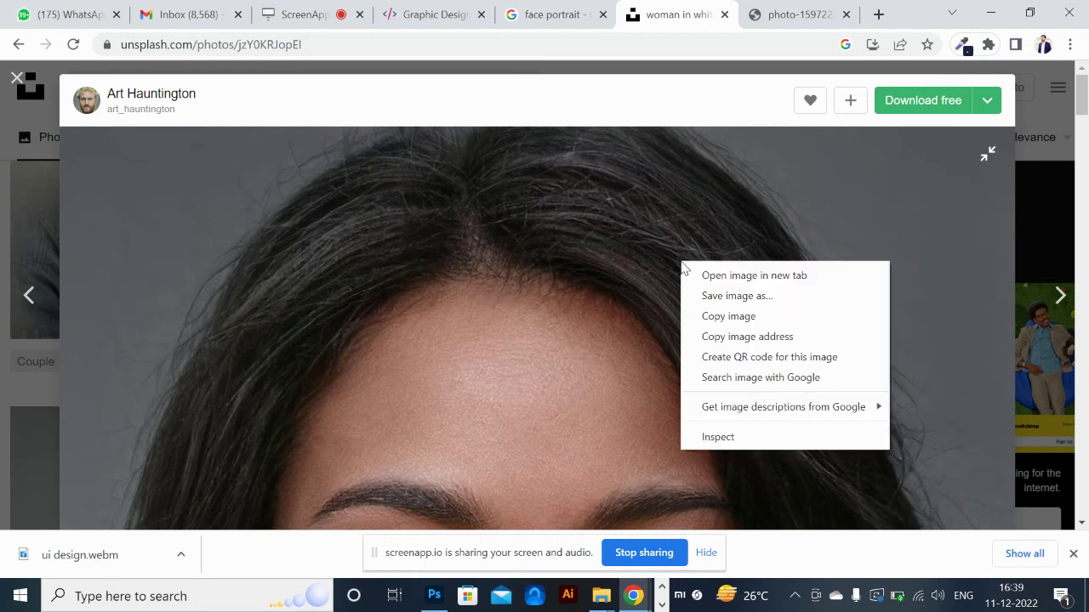
pyautogui.click(730, 316)
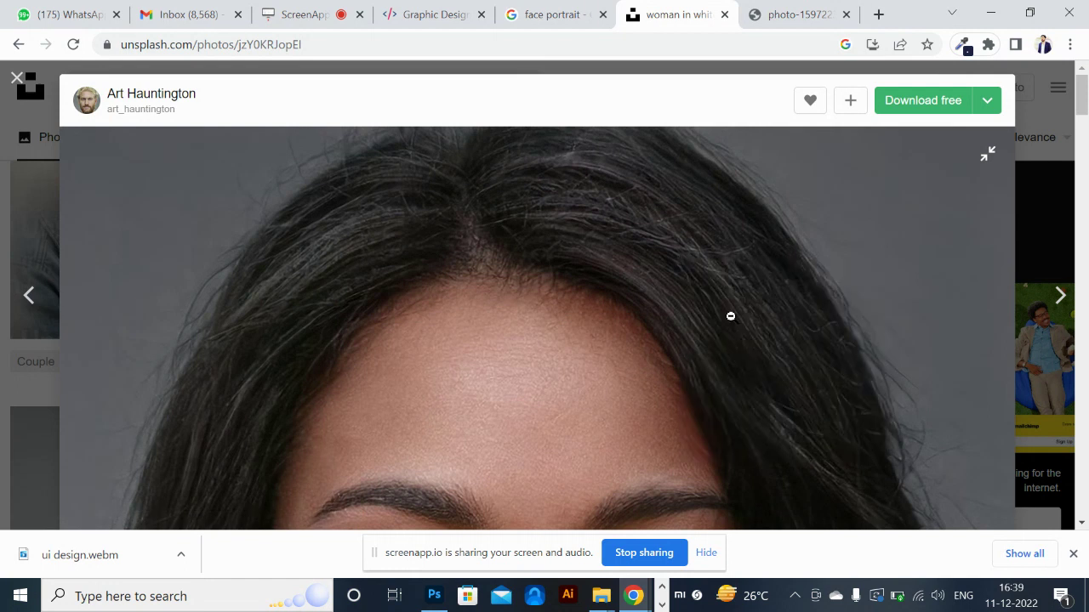
# - Switch to Photoshop, create a new 1780 x 1780 px document, and paste the copied portrait into it
pyautogui.hotkey('alt', 'Tab')
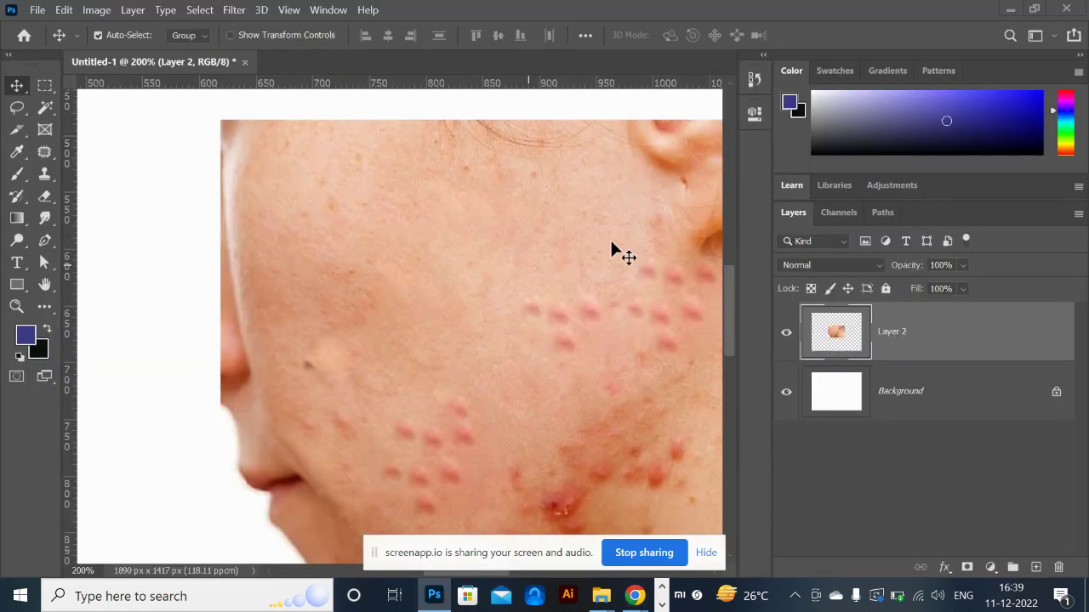
pyautogui.hotkey('ctrl', 'n')
pyautogui.press('Return')
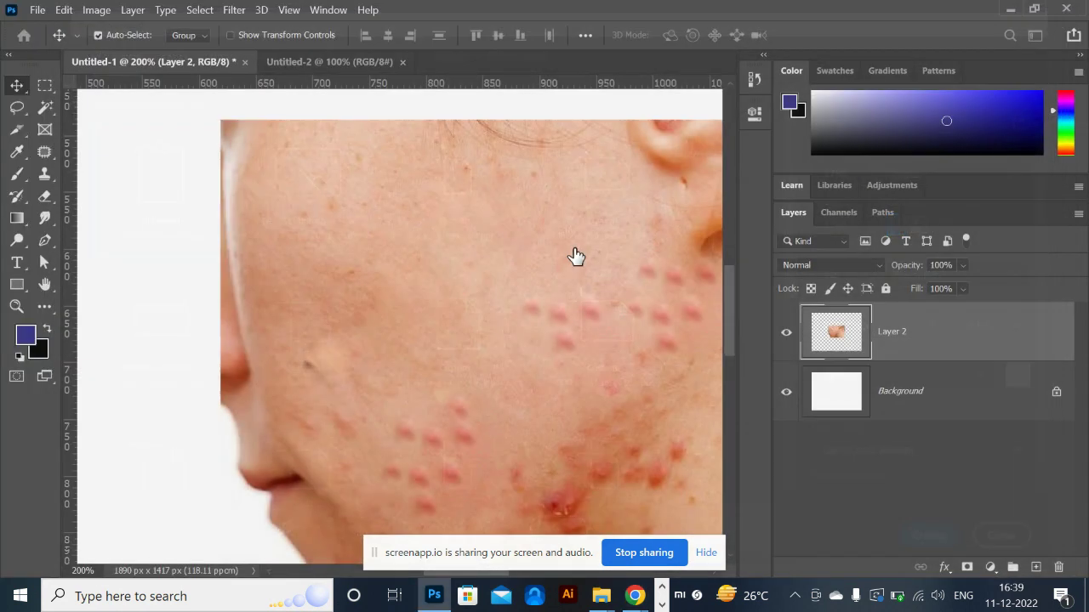
pyautogui.hotkey('ctrl', 'v')
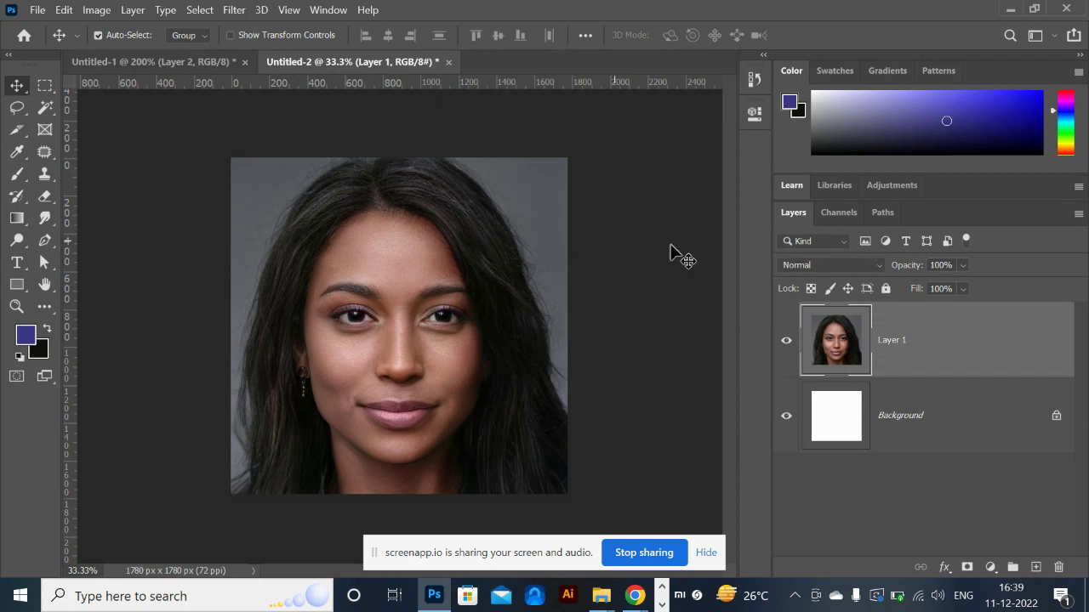
# - Outline the woman's lips with the Content-Aware Move tool, shift them slightly upward toward the nose, and clear the selection
pyautogui.hotkey('ctrl', '+')
pyautogui.hotkey('ctrl', '+')
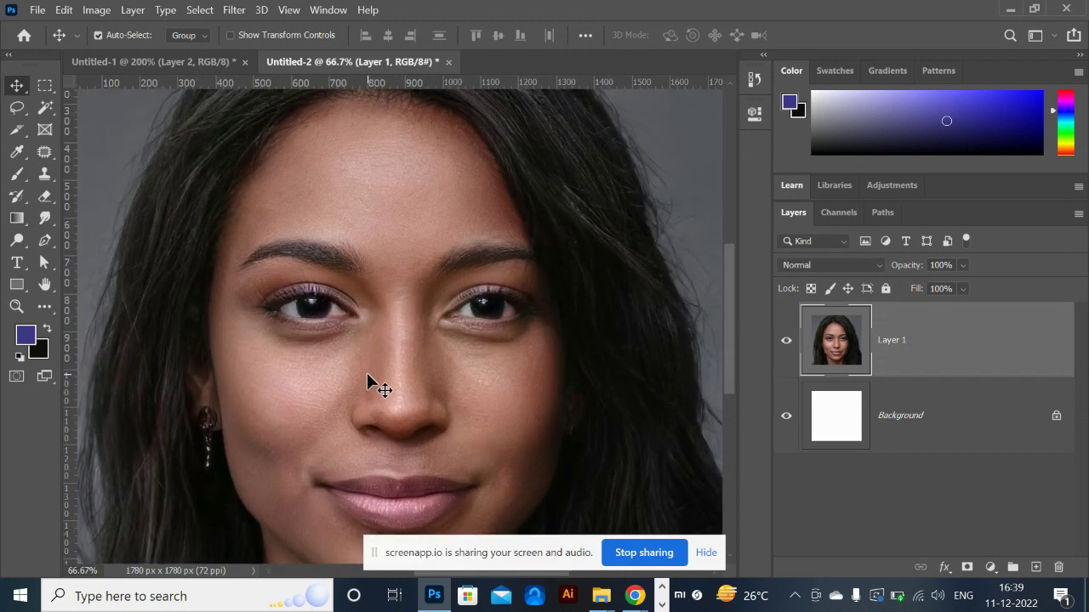
pyautogui.scroll(-2, 390, 411)
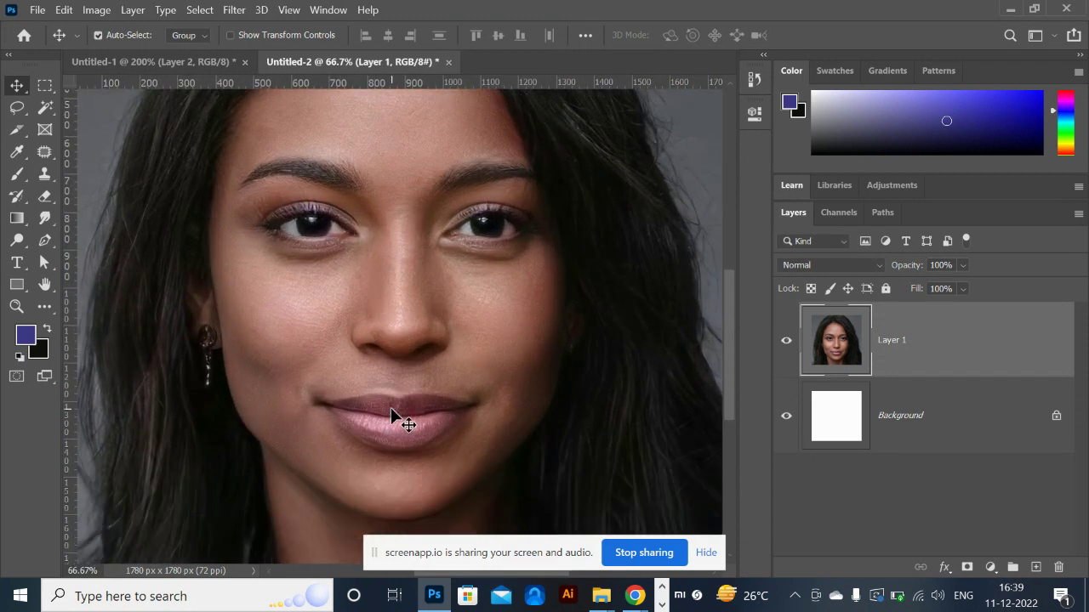
pyautogui.click(41, 151)
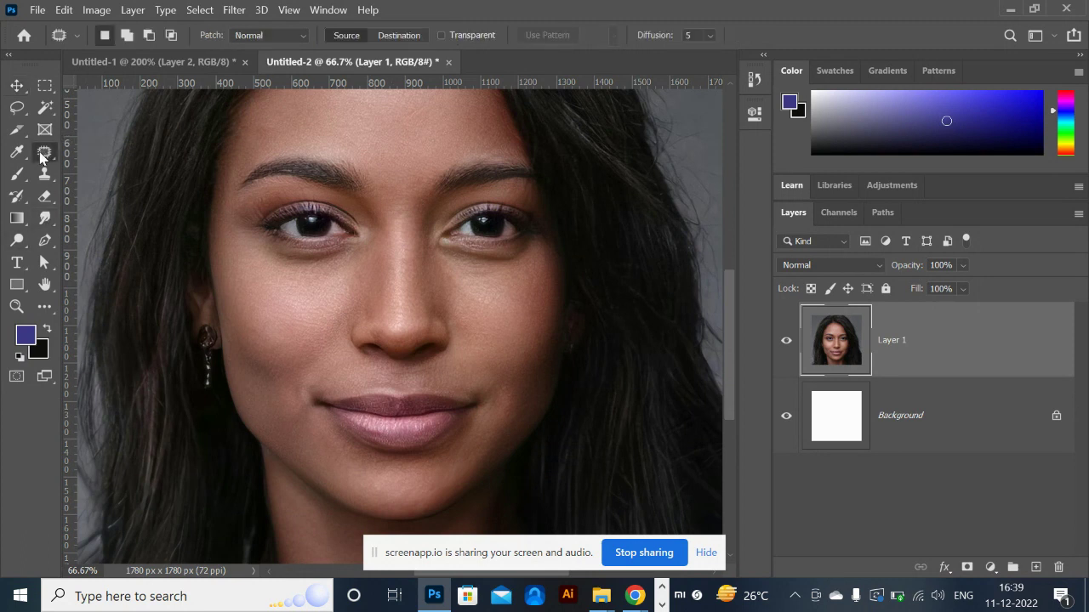
pyautogui.rightClick(41, 153)
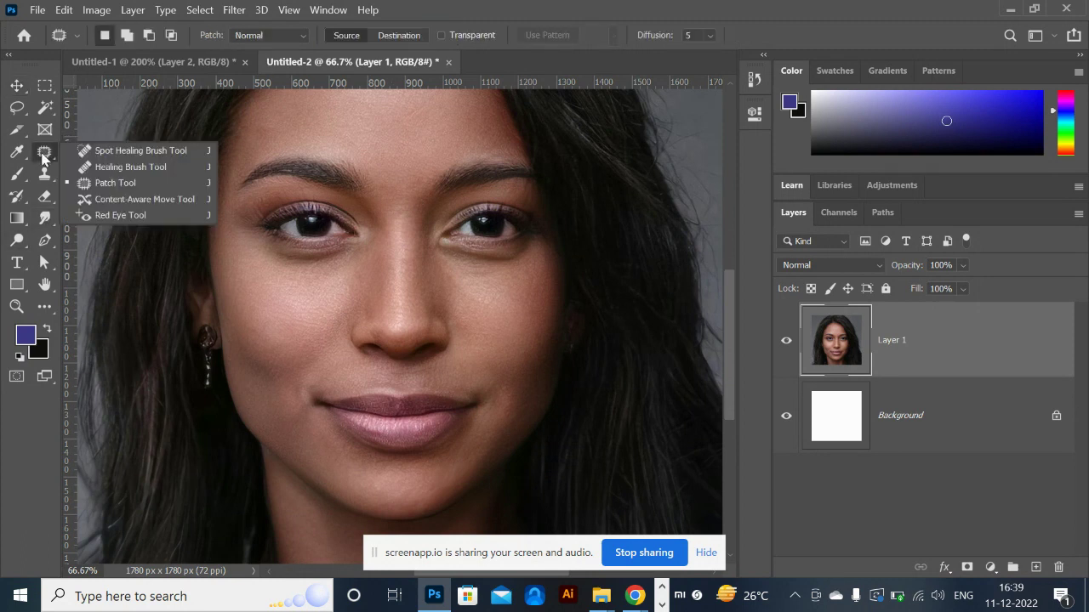
pyautogui.click(115, 199)
pyautogui.moveTo(401, 377)
pyautogui.mouseDown()
pyautogui.moveTo(299, 383)
pyautogui.moveTo(293, 401)
pyautogui.moveTo(349, 453)
pyautogui.mouseUp()
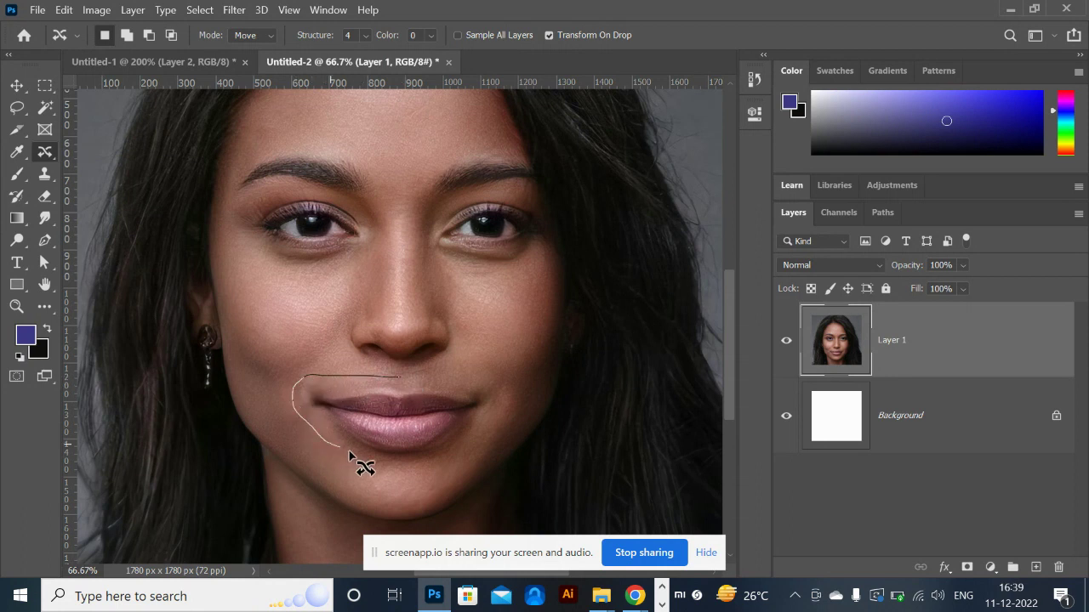
pyautogui.moveTo(422, 462)
pyautogui.mouseDown()
pyautogui.moveTo(473, 442)
pyautogui.moveTo(495, 406)
pyautogui.moveTo(490, 376)
pyautogui.moveTo(397, 374)
pyautogui.mouseUp()
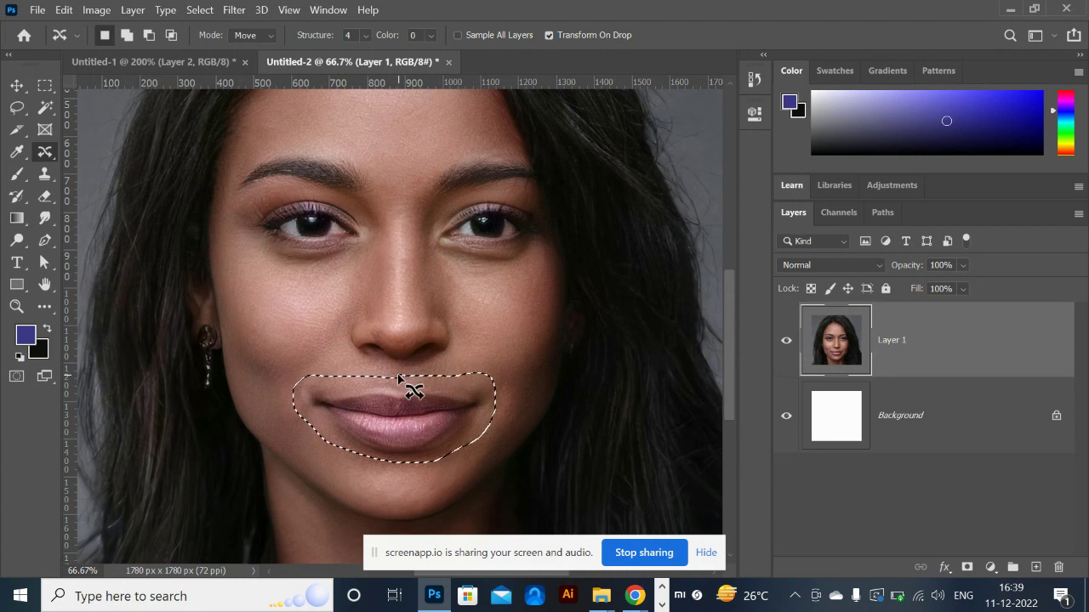
pyautogui.moveTo(422, 430); pyautogui.dragTo(424, 420)
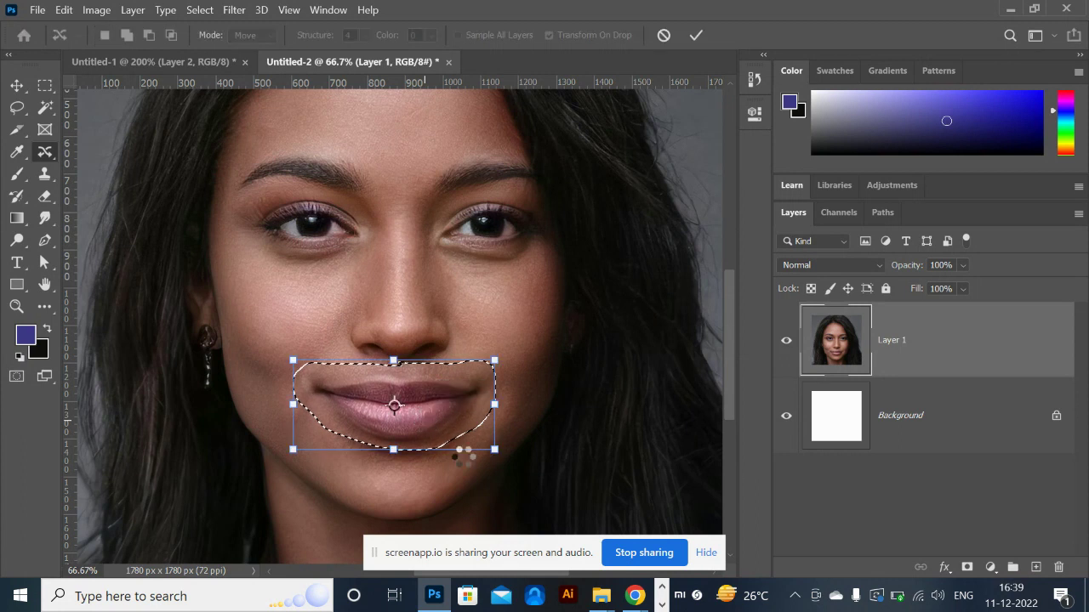
pyautogui.press('Return')
pyautogui.hotkey('ctrl', 'd')
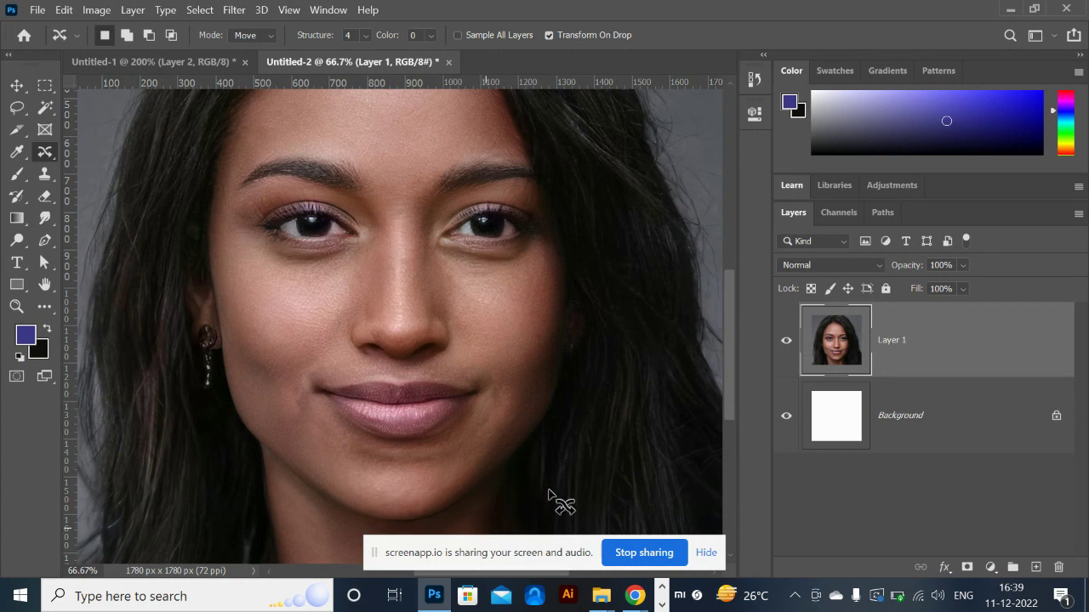
# - Paste the original portrait as a new layer beneath Layer 1 and toggle Layer 1's visibility to compare the lips
pyautogui.click(881, 449)
pyautogui.hotkey('ctrl', 'alt', 'shift', 'e')
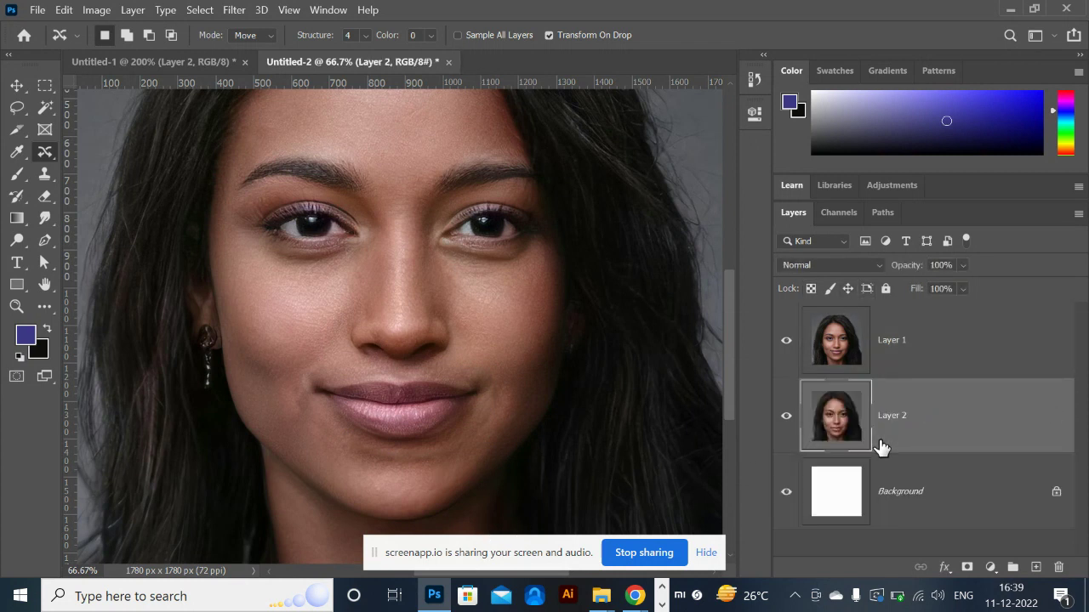
pyautogui.click(787, 342)
pyautogui.click(787, 342)
pyautogui.click(787, 342)
pyautogui.click(788, 343)
# - Outline the eyebrow on the left of the photo and shift it slightly upward on Layer 1 with Content-Aware Move
pyautogui.hotkey('ctrl', '-')
pyautogui.hotkey('ctrl', '-')
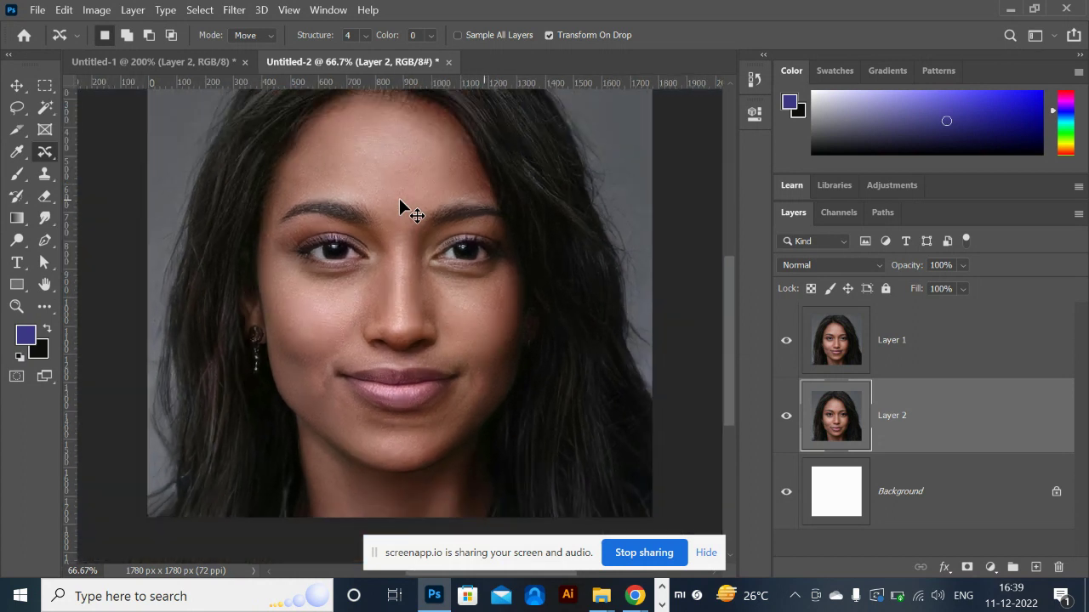
pyautogui.hotkey('ctrl', '+')
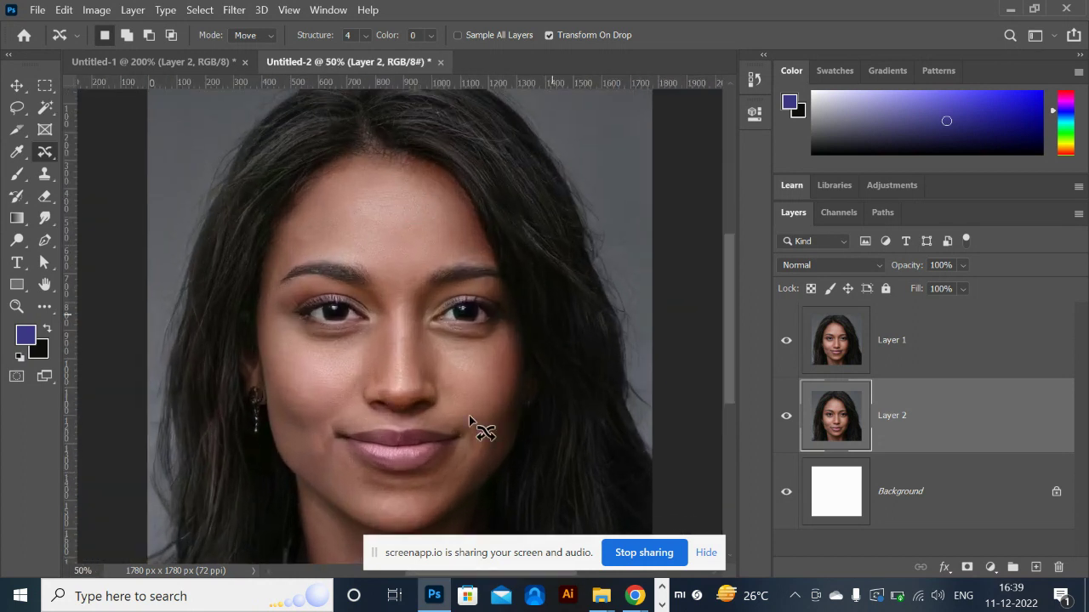
pyautogui.moveTo(372, 300)
pyautogui.mouseDown()
pyautogui.moveTo(318, 284)
pyautogui.moveTo(279, 291)
pyautogui.moveTo(274, 279)
pyautogui.moveTo(302, 258)
pyautogui.moveTo(339, 253)
pyautogui.moveTo(375, 299)
pyautogui.mouseUp()
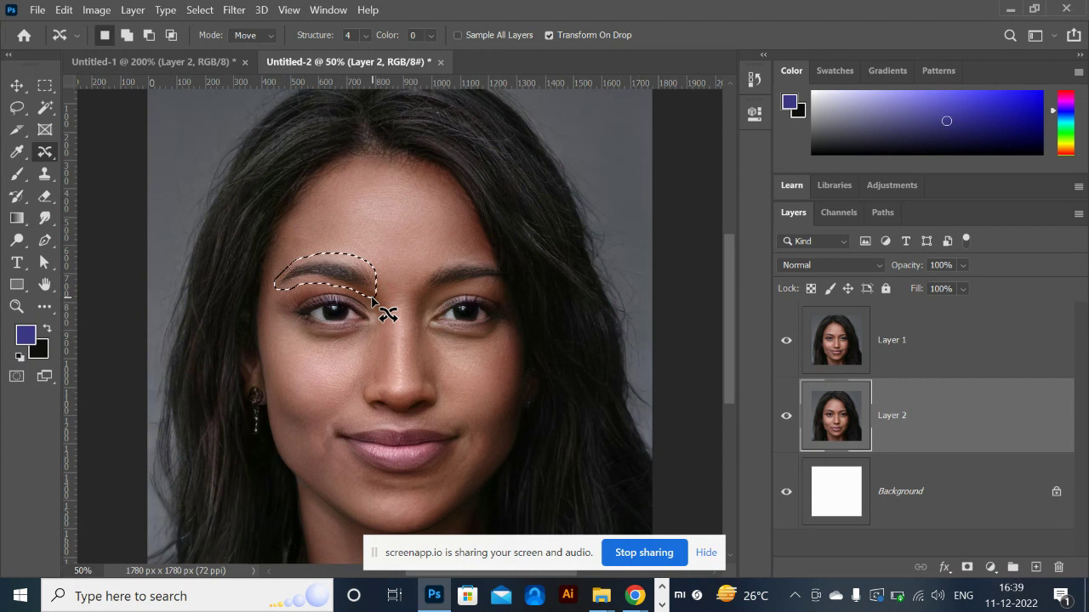
pyautogui.click(864, 350)
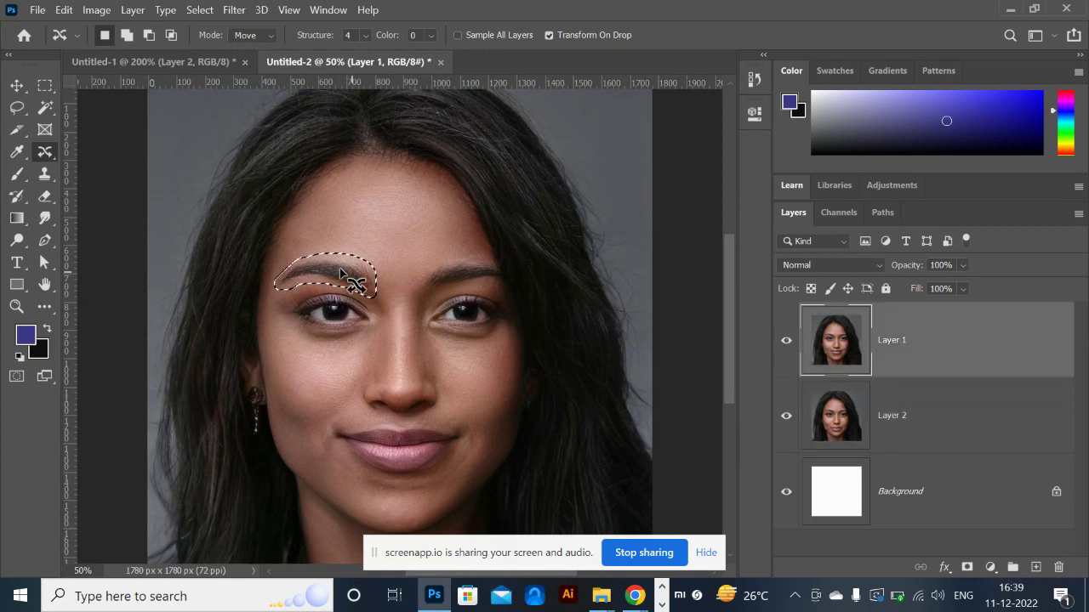
pyautogui.moveTo(335, 283); pyautogui.dragTo(337, 264)
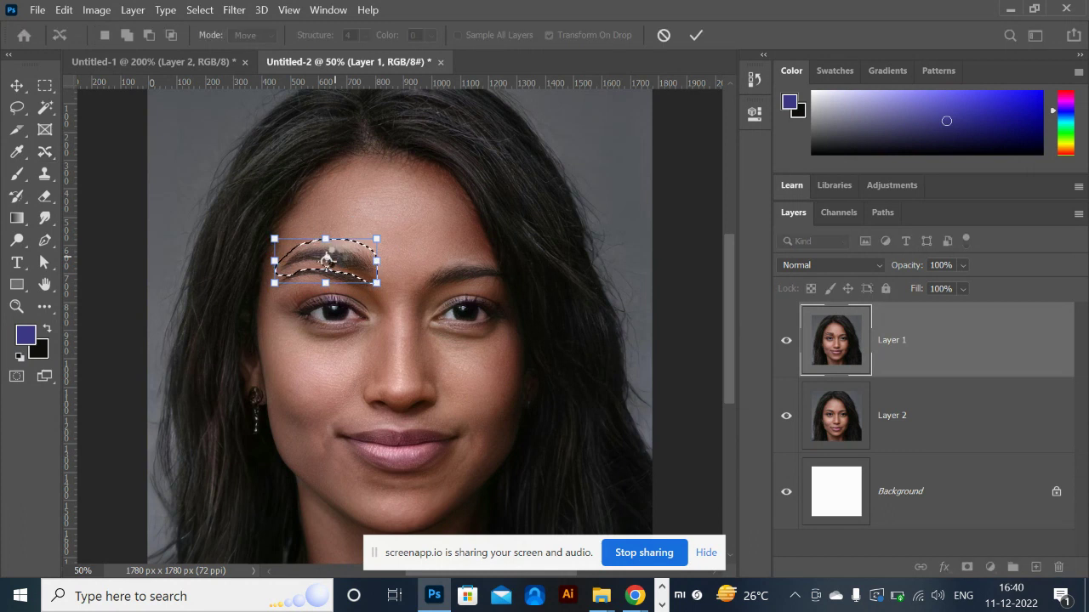
pyautogui.press('Return')
pyautogui.hotkey('ctrl', 'd')
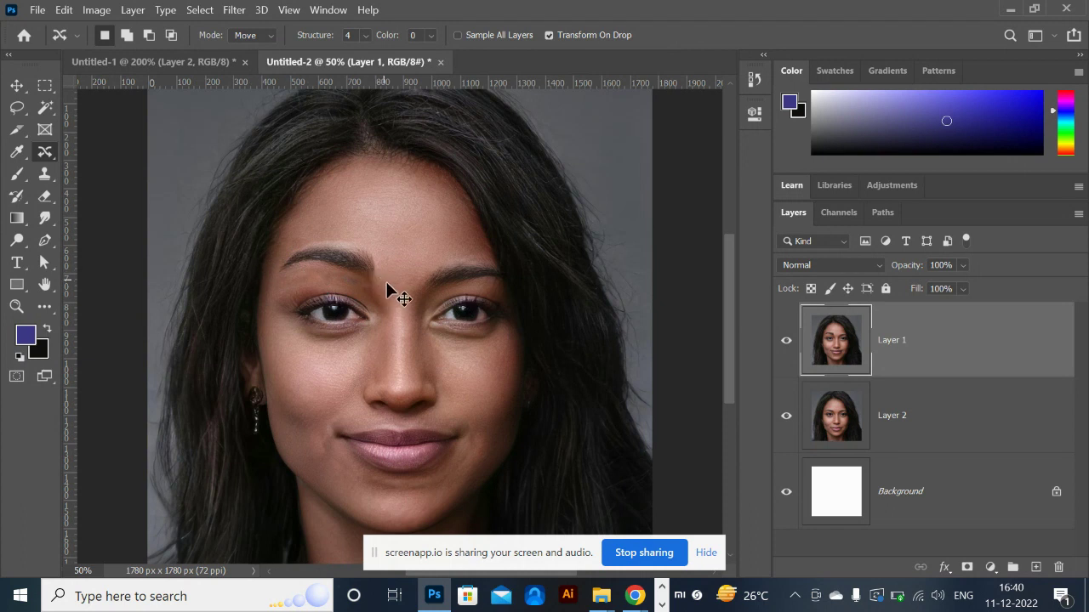
# - Restore the eyebrow's original position and selection, and shift it upward in two passes using Content-Aware Move's Extend mode
pyautogui.moveTo(379, 291); pyautogui.dragTo(390, 286)
pyautogui.click(265, 37)
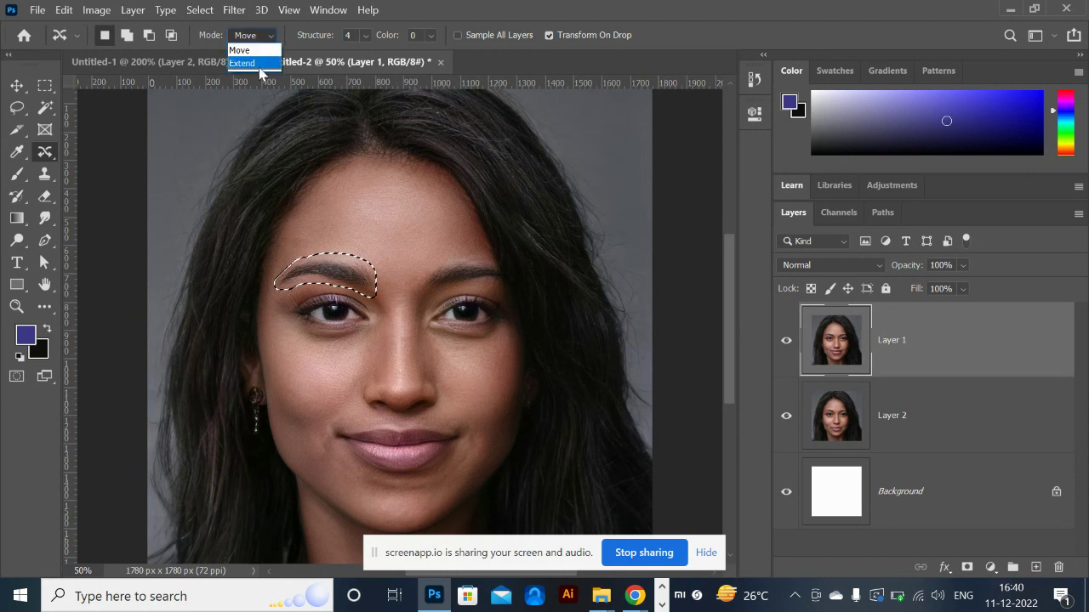
pyautogui.click(247, 64)
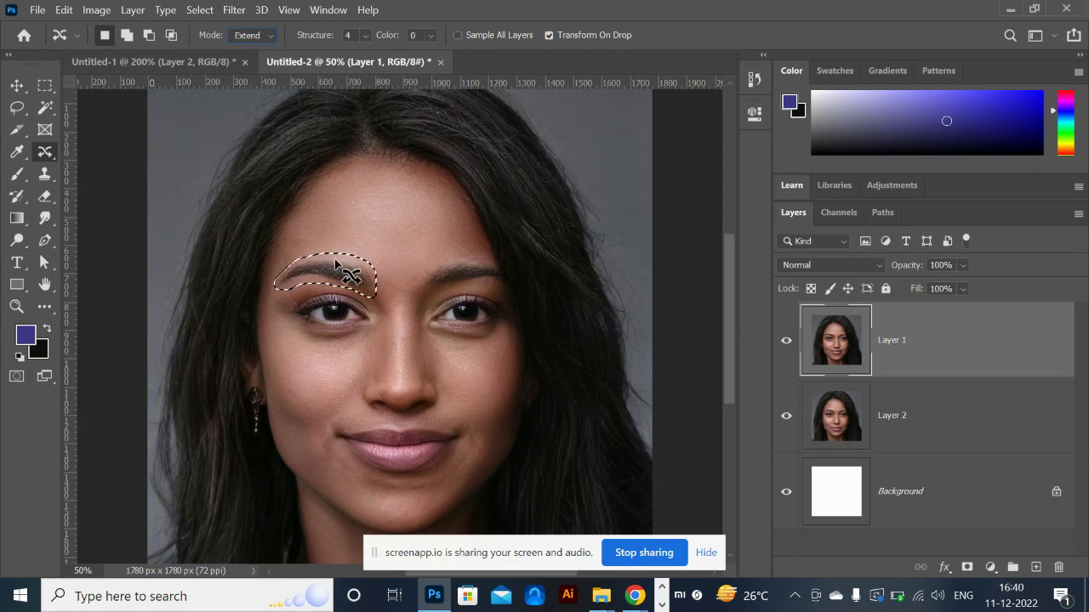
pyautogui.moveTo(336, 268); pyautogui.dragTo(338, 262)
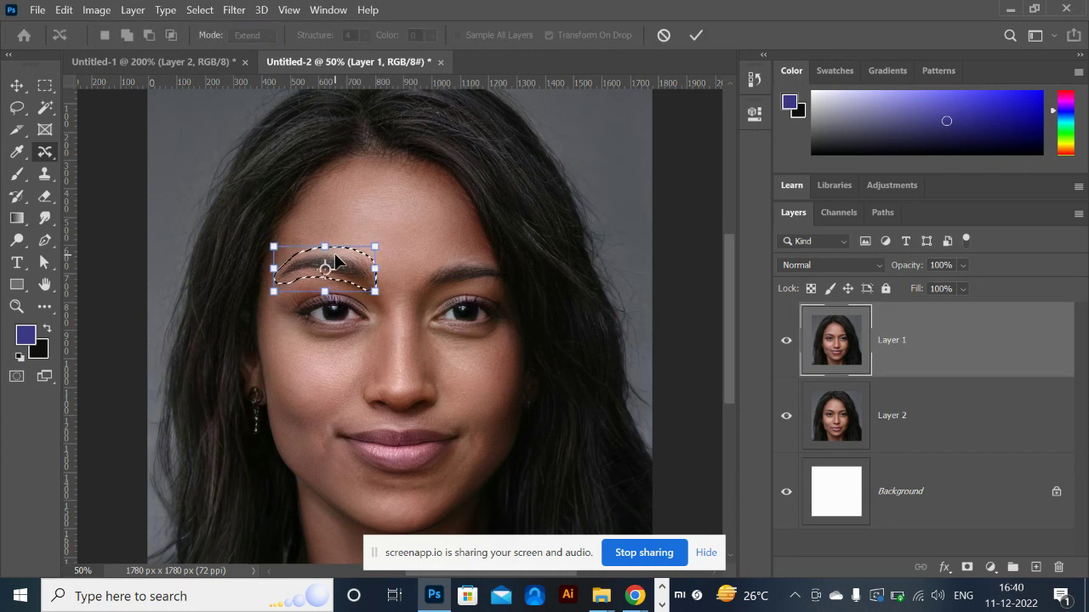
pyautogui.press('Return')
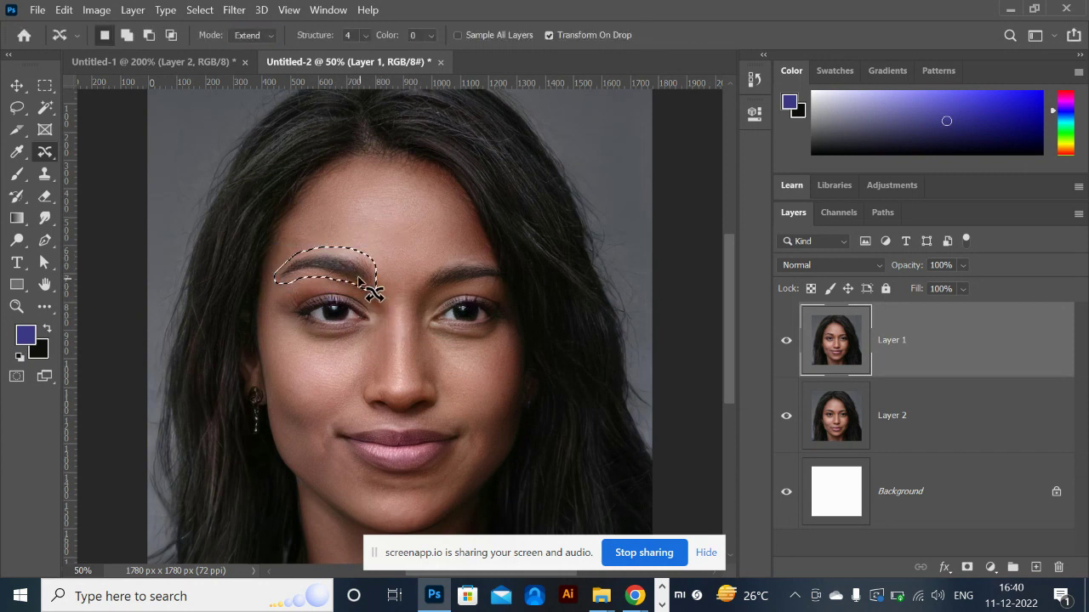
pyautogui.moveTo(355, 278); pyautogui.dragTo(356, 272)
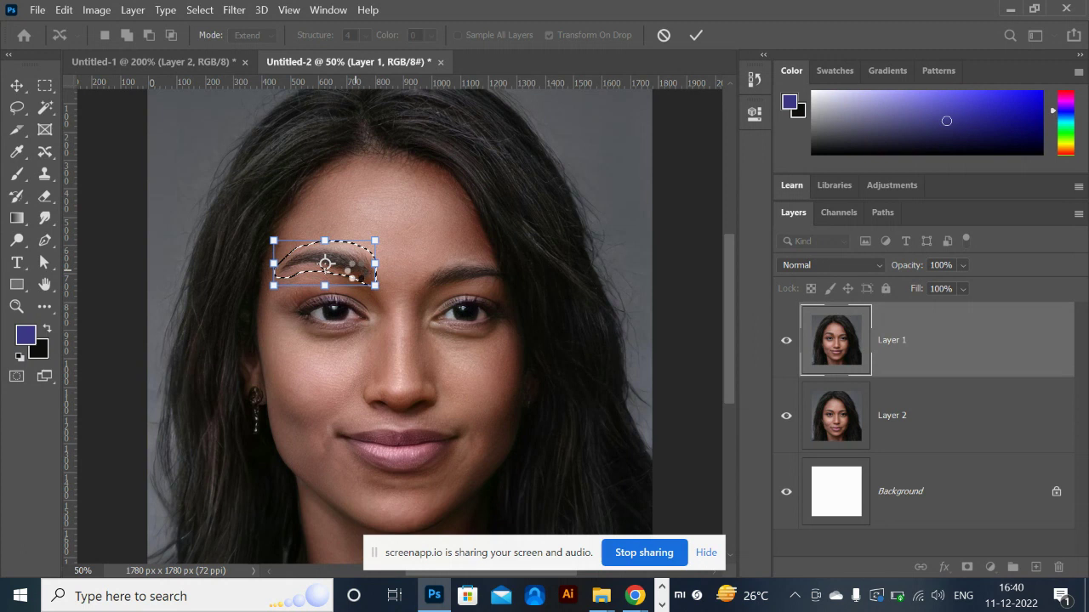
pyautogui.press('Return')
pyautogui.hotkey('ctrl', 'd')
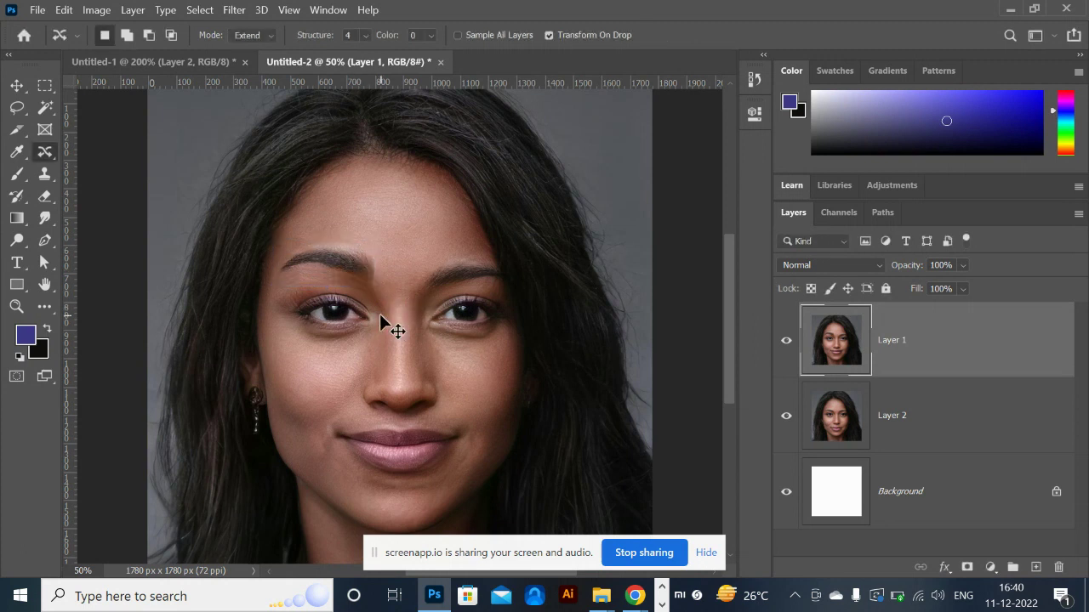
# - Undo the last eyebrow shift and set Content-Aware Move to Move mode with Structure 7
pyautogui.moveTo(380, 272); pyautogui.dragTo(384, 275)
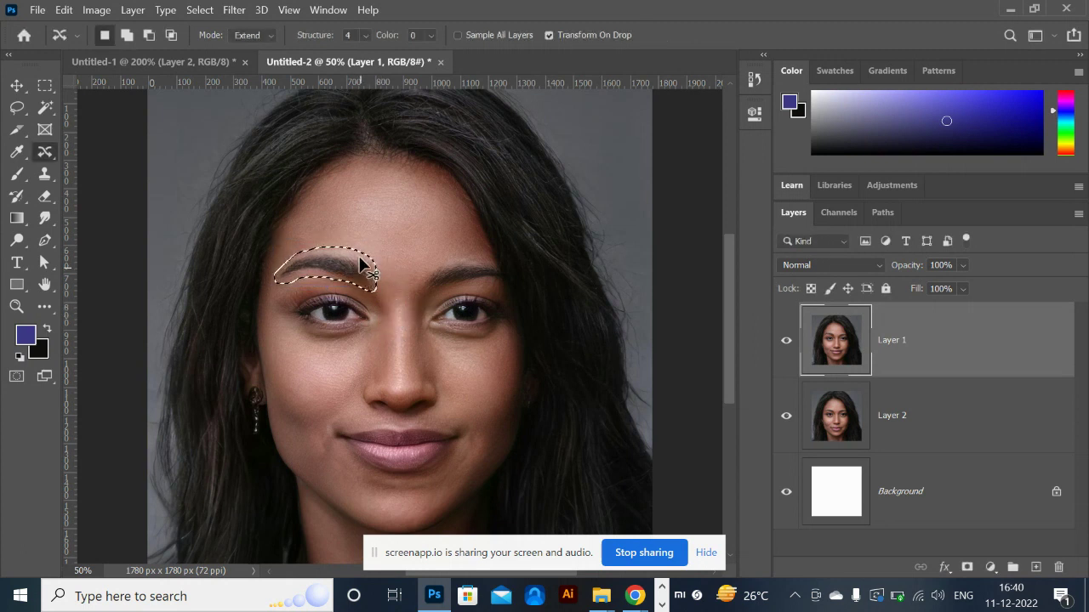
pyautogui.click(253, 34)
pyautogui.click(251, 44)
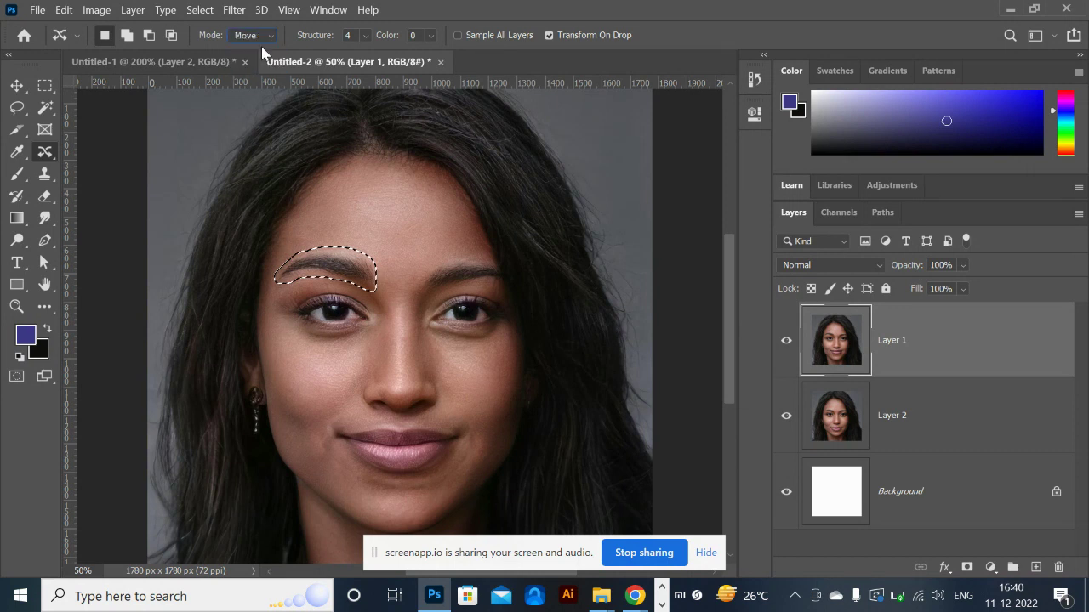
pyautogui.click(367, 37)
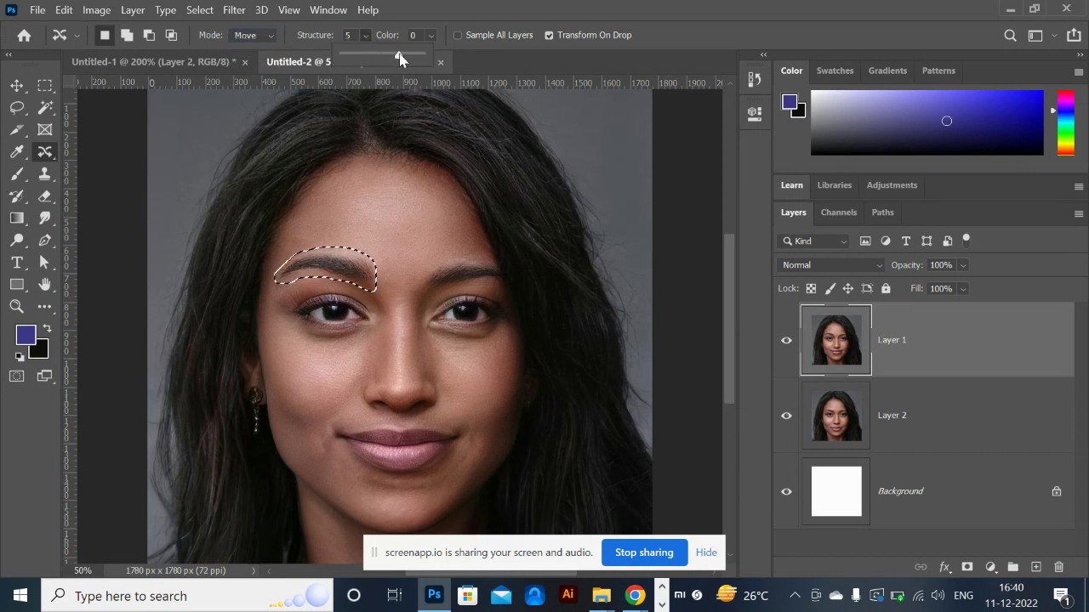
pyautogui.moveTo(417, 58); pyautogui.dragTo(417, 61)
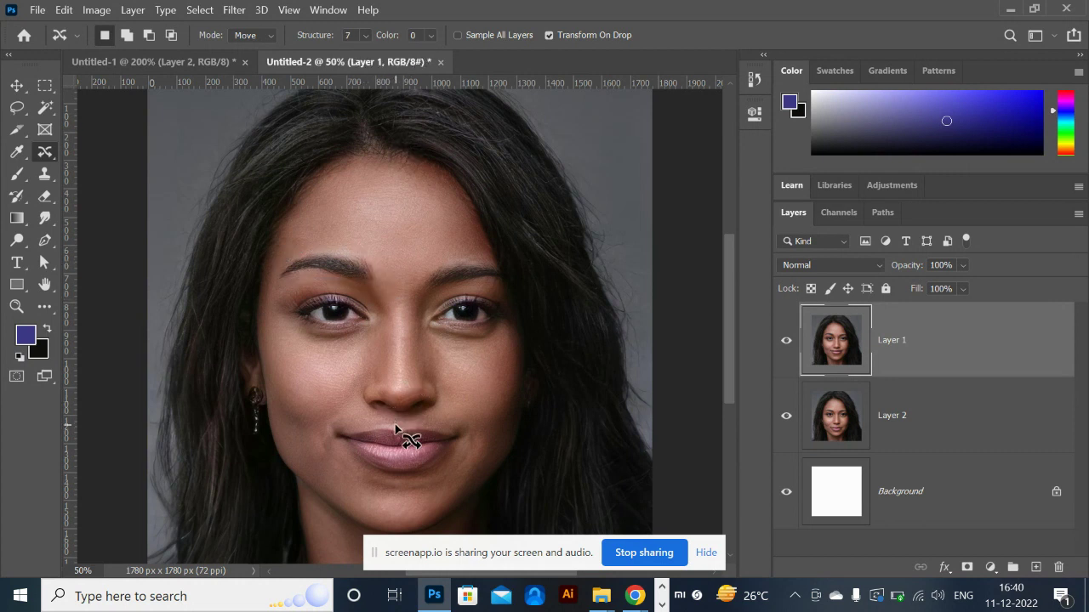
# - Outline the lips again, shift them slightly downward on Layer 1 with Content-Aware Move, and clear the selection
pyautogui.moveTo(324, 429)
pyautogui.mouseDown()
pyautogui.moveTo(382, 501)
pyautogui.moveTo(452, 494)
pyautogui.moveTo(482, 440)
pyautogui.moveTo(454, 426)
pyautogui.moveTo(414, 455)
pyautogui.mouseUp()
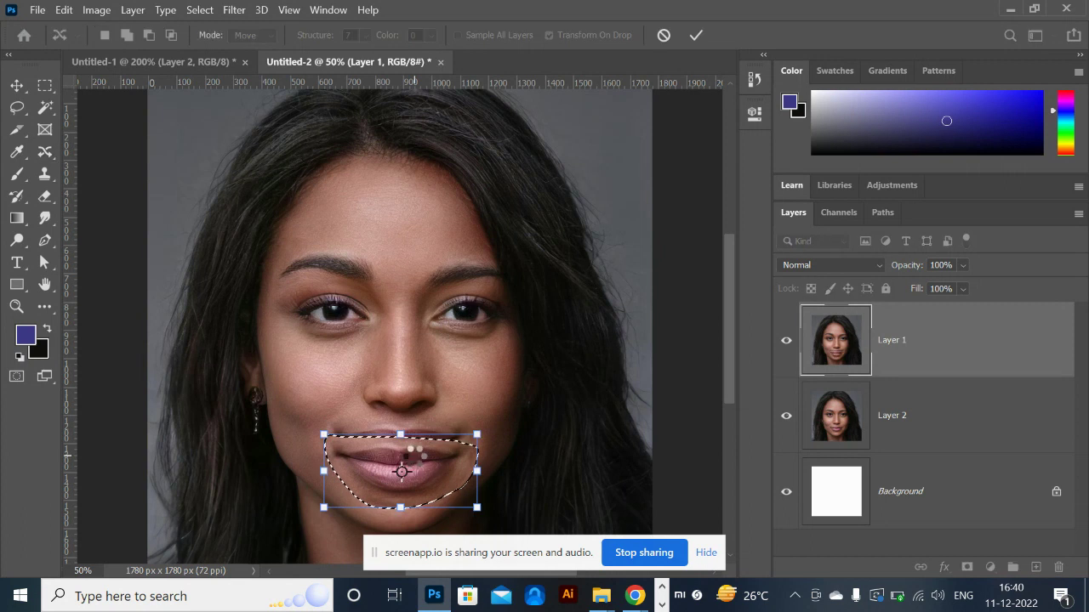
pyautogui.press('Return')
pyautogui.hotkey('ctrl', 'd')
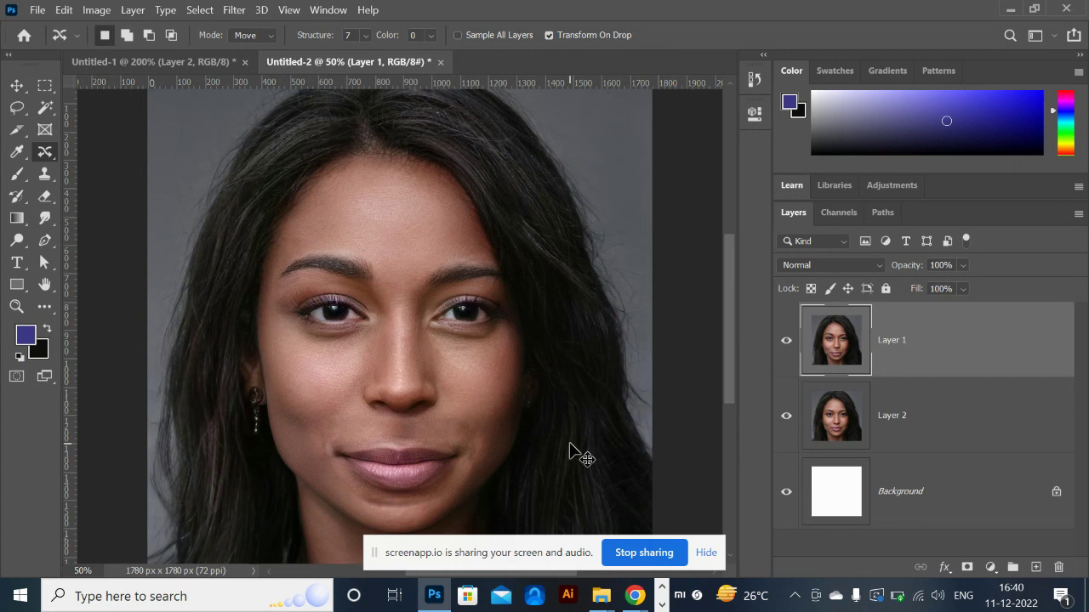
pyautogui.hotkey('ctrl', '-')
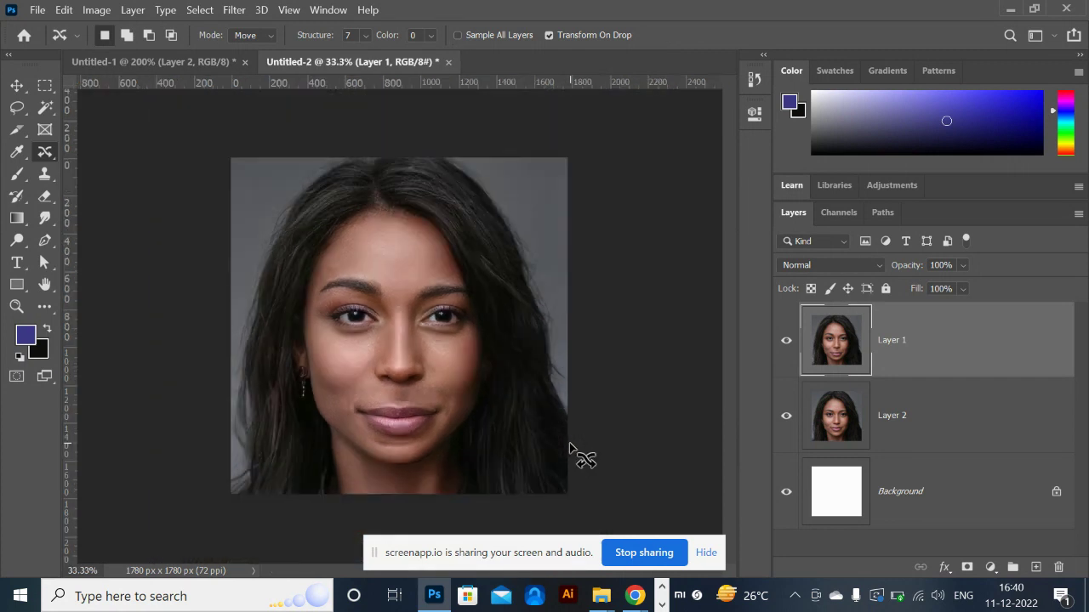
# - Switch to Chrome and search Google for "content aware move tool" from the face portrait results tab
pyautogui.hotkey('alt', 'Tab')
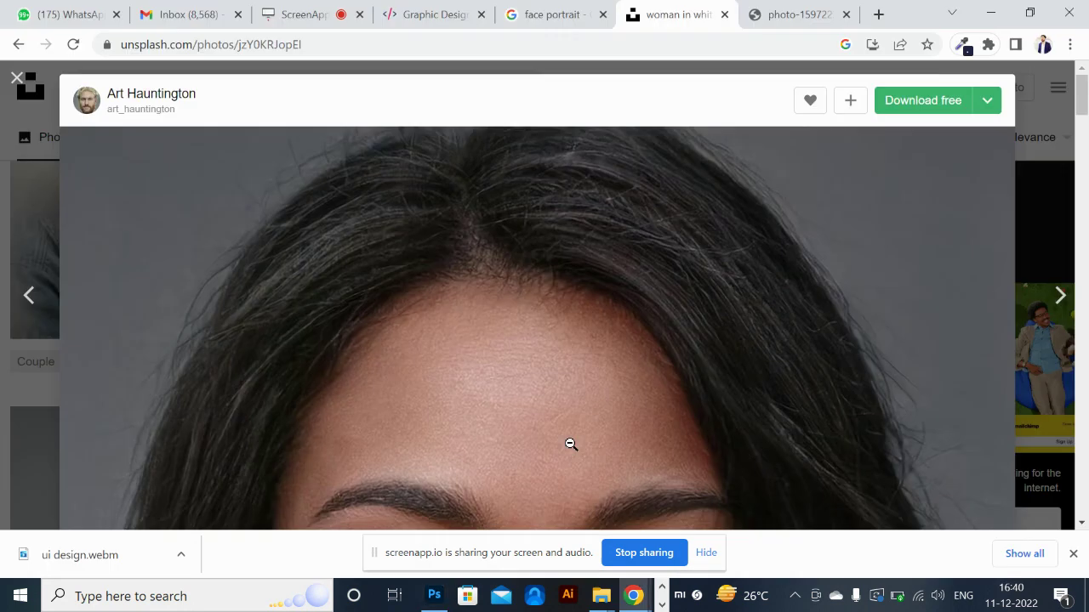
pyautogui.click(534, 14)
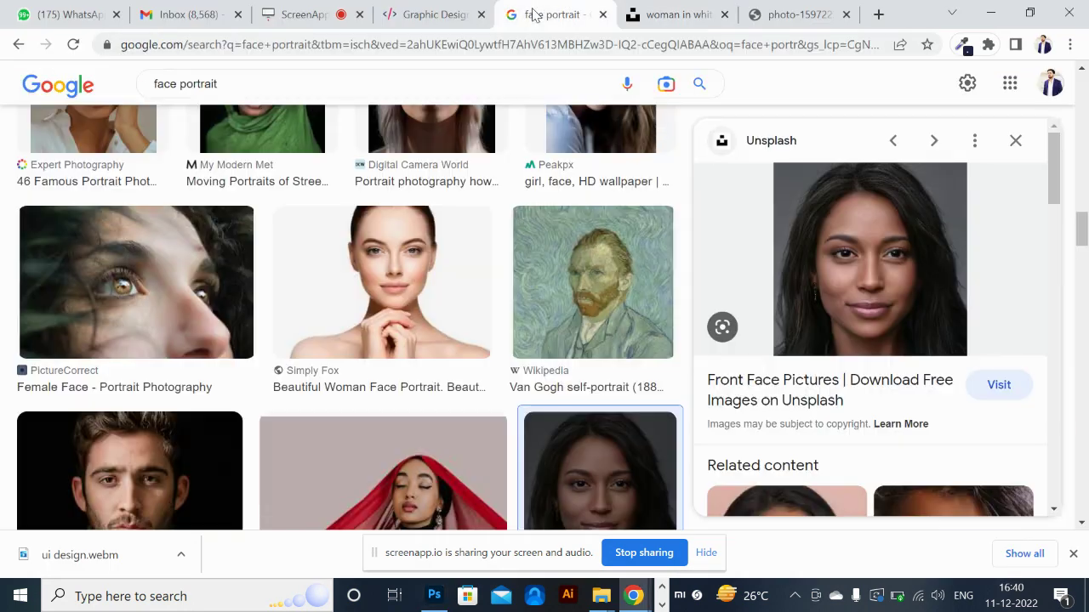
pyautogui.click(498, 49)
pyautogui.write('contr')
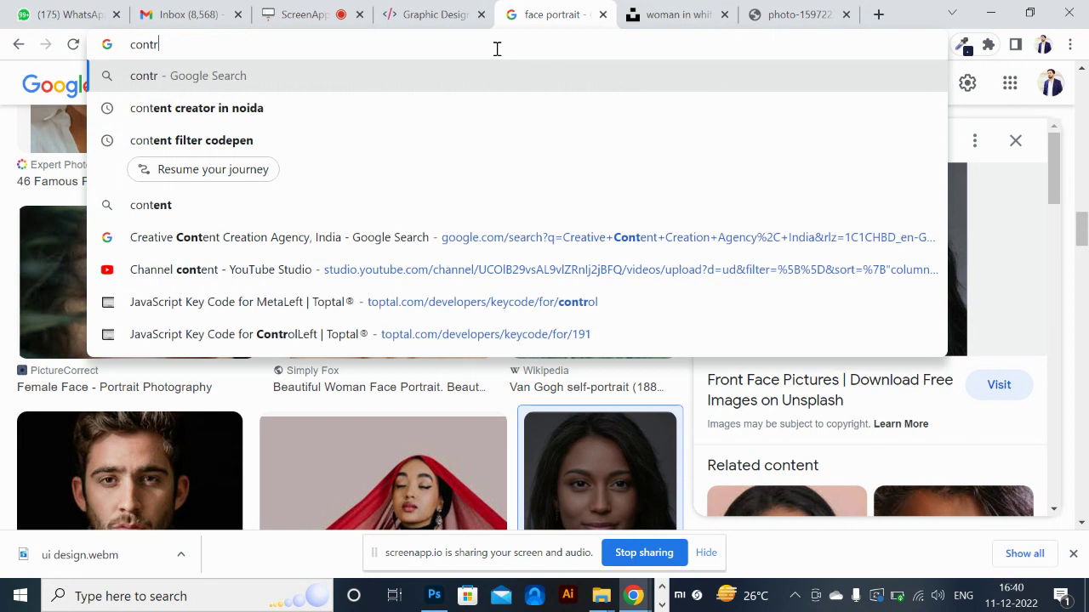
pyautogui.press('BackSpace')
pyautogui.write('ent a')
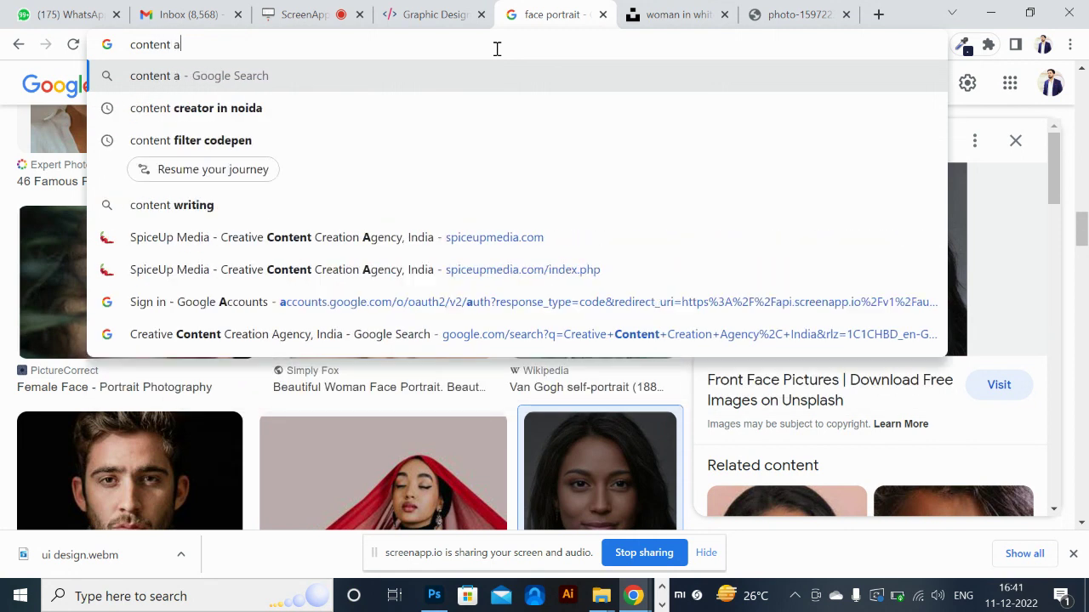
pyautogui.write('ware fm')
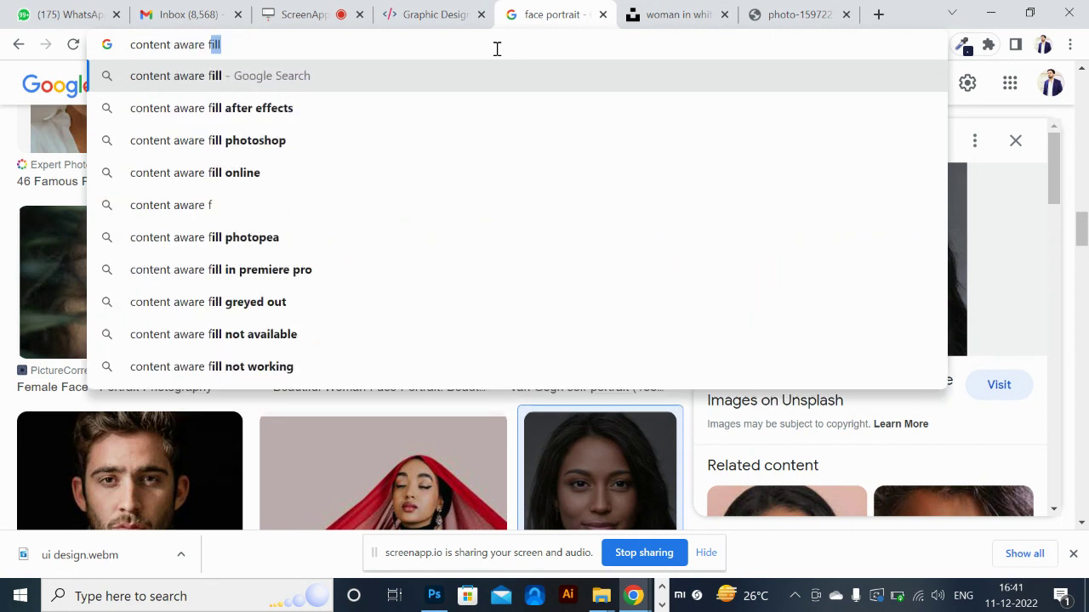
pyautogui.press('BackSpace')
pyautogui.press('BackSpace')
pyautogui.write('mov')
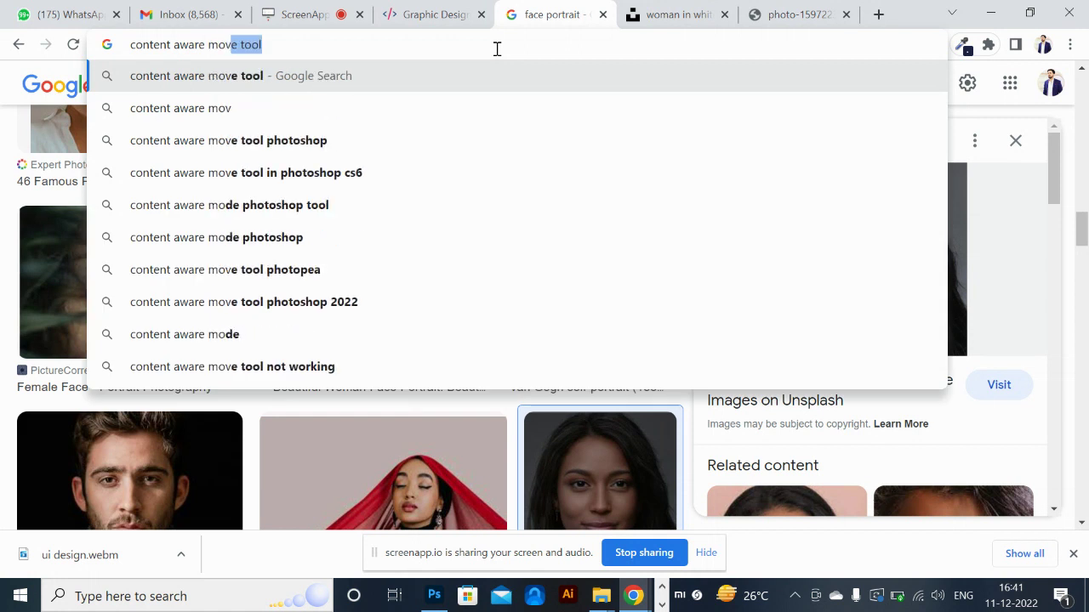
pyautogui.press('Return')
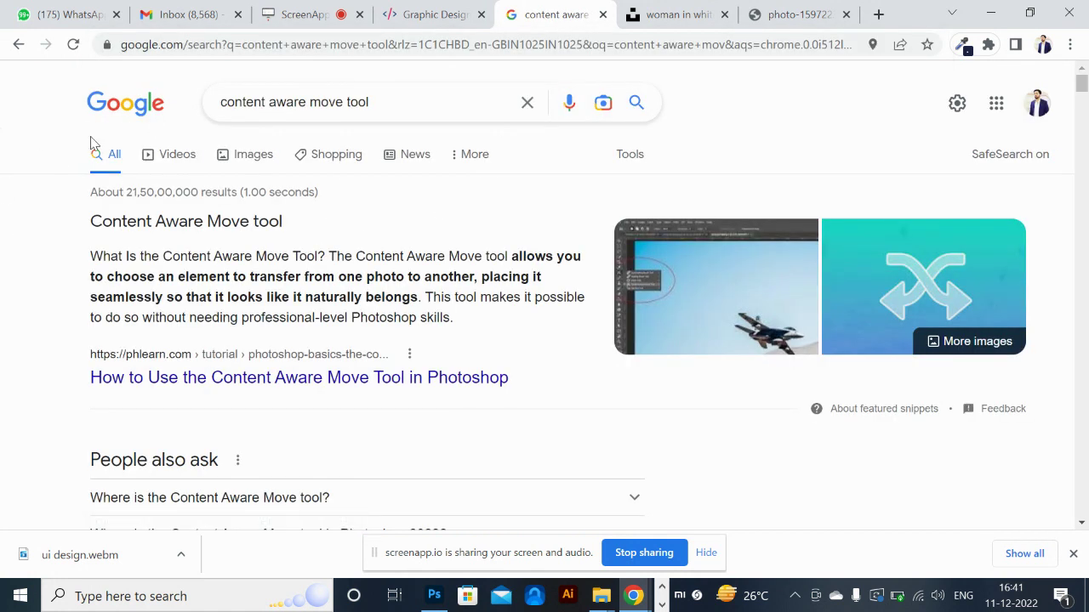
# - Browse Google's image results for "content aware move tool" for example pictures
pyautogui.click(255, 158)
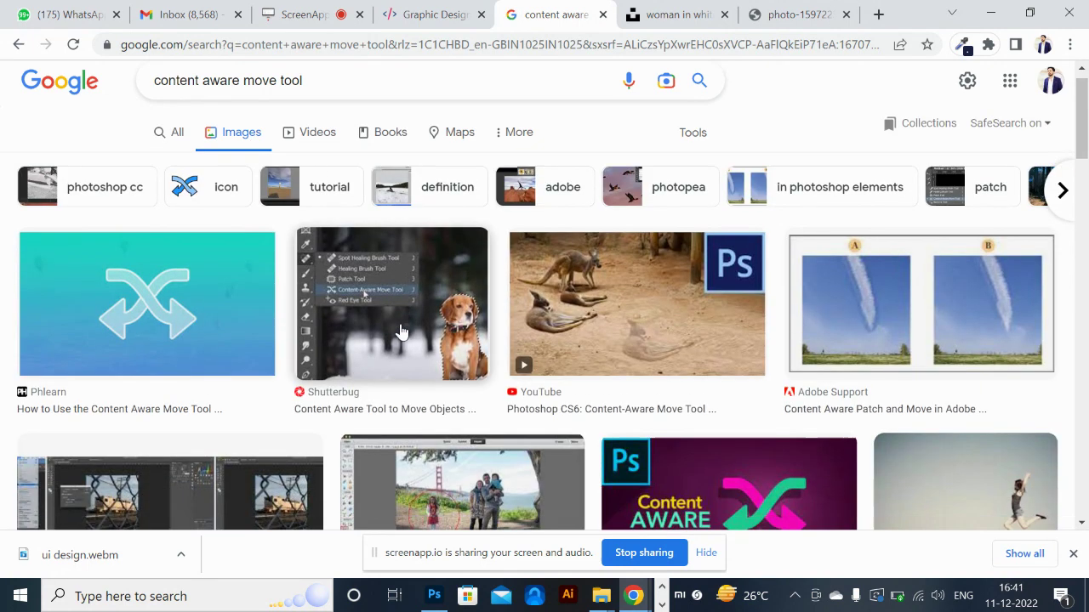
pyautogui.scroll(-1, 401, 332)
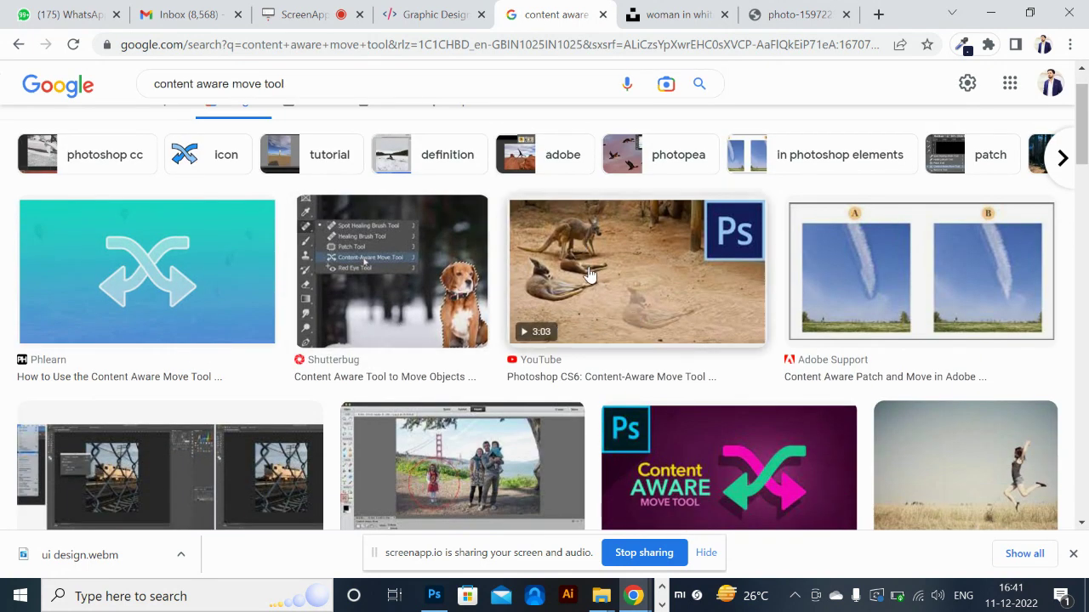
pyautogui.click(547, 293)
pyautogui.scroll(-3, 640, 317)
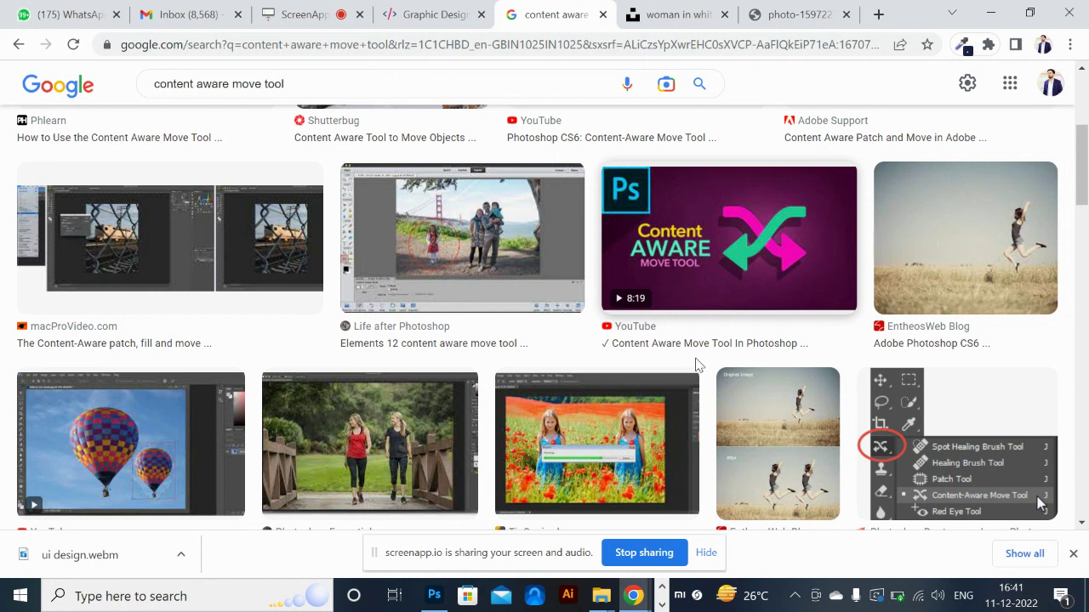
pyautogui.scroll(-5, 695, 364)
pyautogui.scroll(-3, 695, 364)
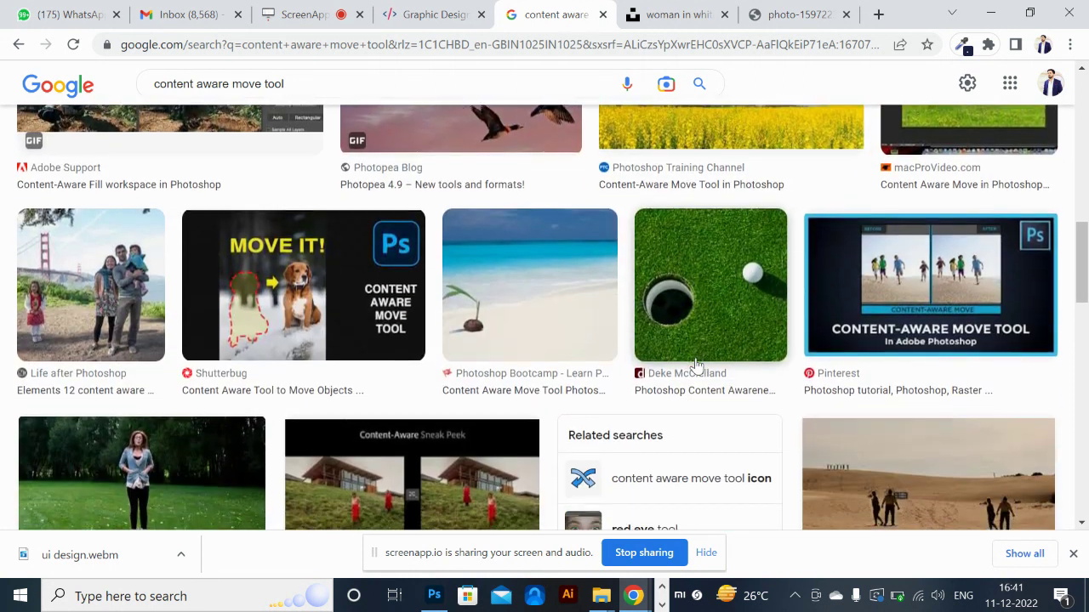
# - Preview the golf ball and hole example, including its before-and-after comparison, and examine the related content
pyautogui.click(730, 241)
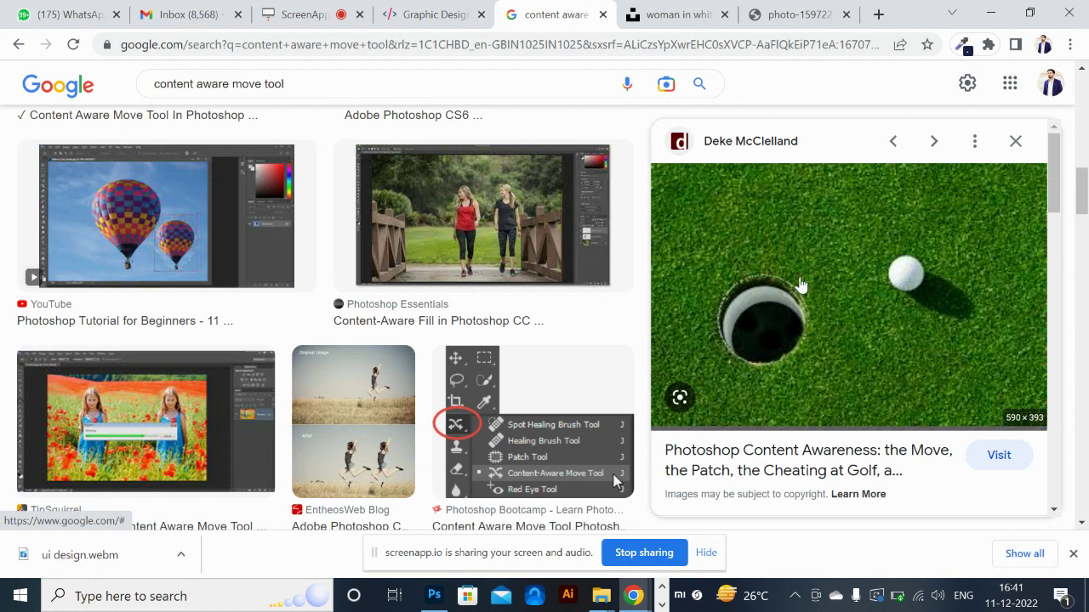
pyautogui.scroll(-3, 856, 343)
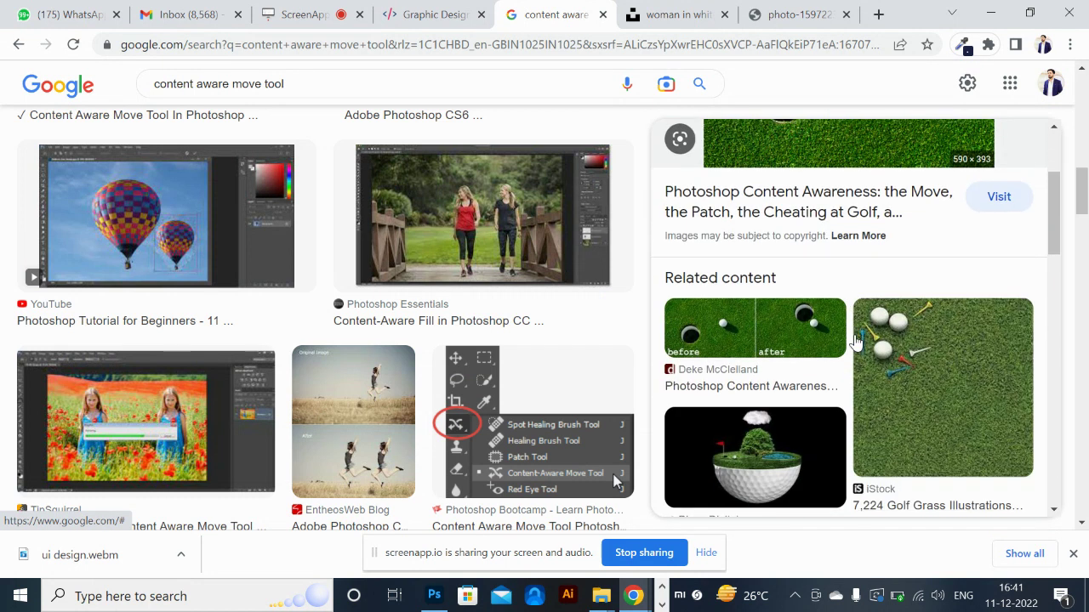
pyautogui.click(815, 332)
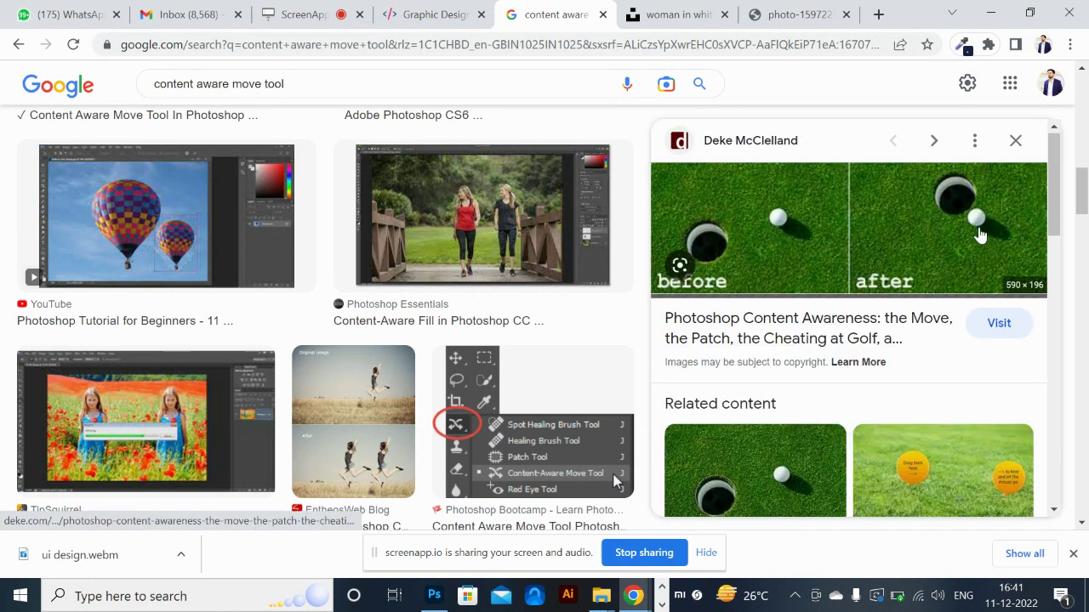
pyautogui.scroll(-2, 942, 243)
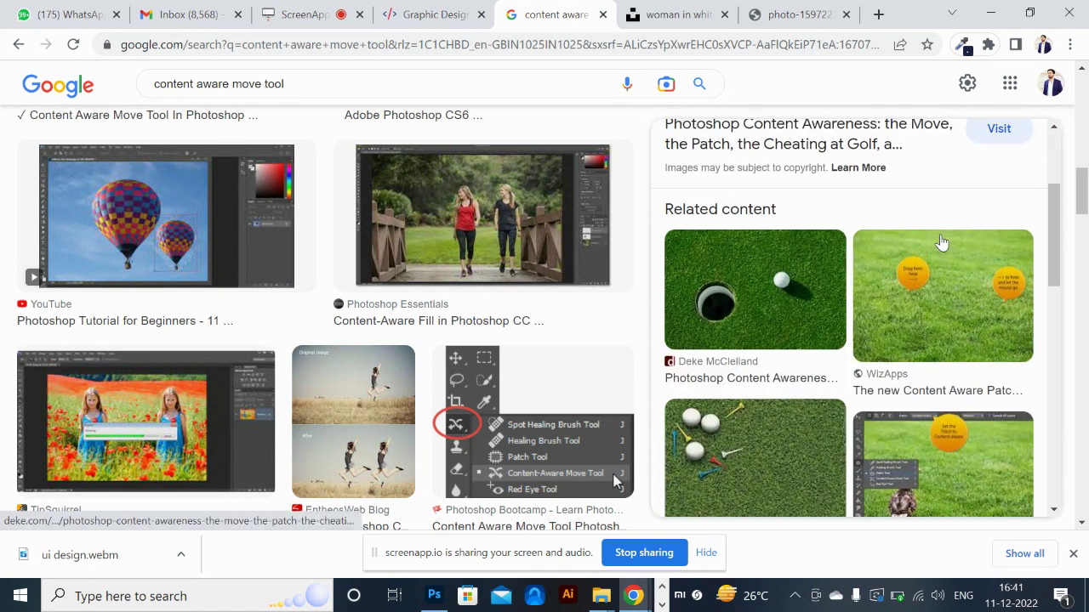
pyautogui.hotkey('alt', 'Tab')
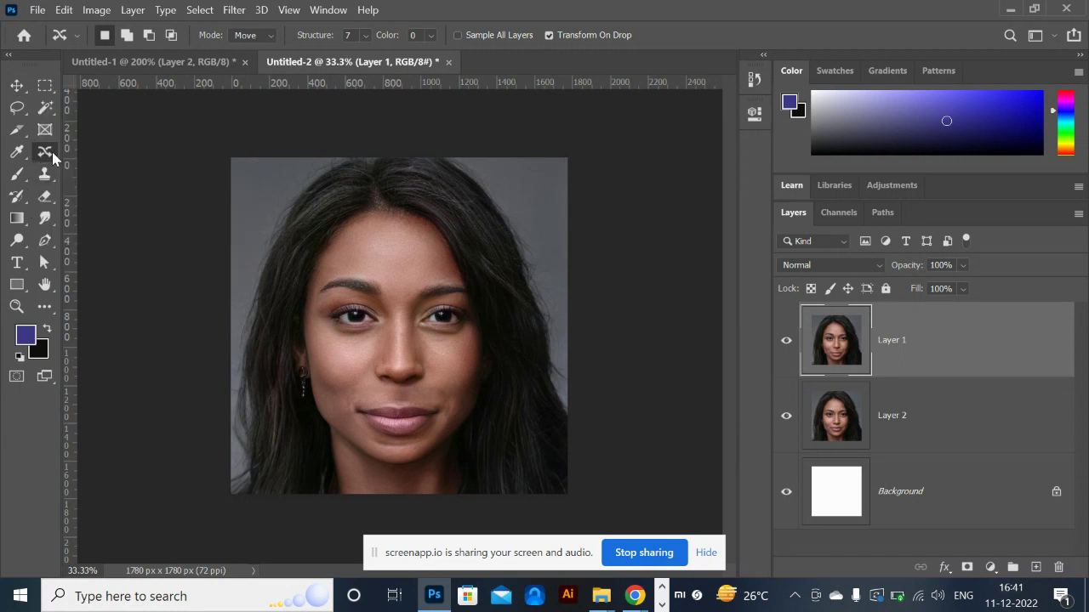
pyautogui.click(64, 11)
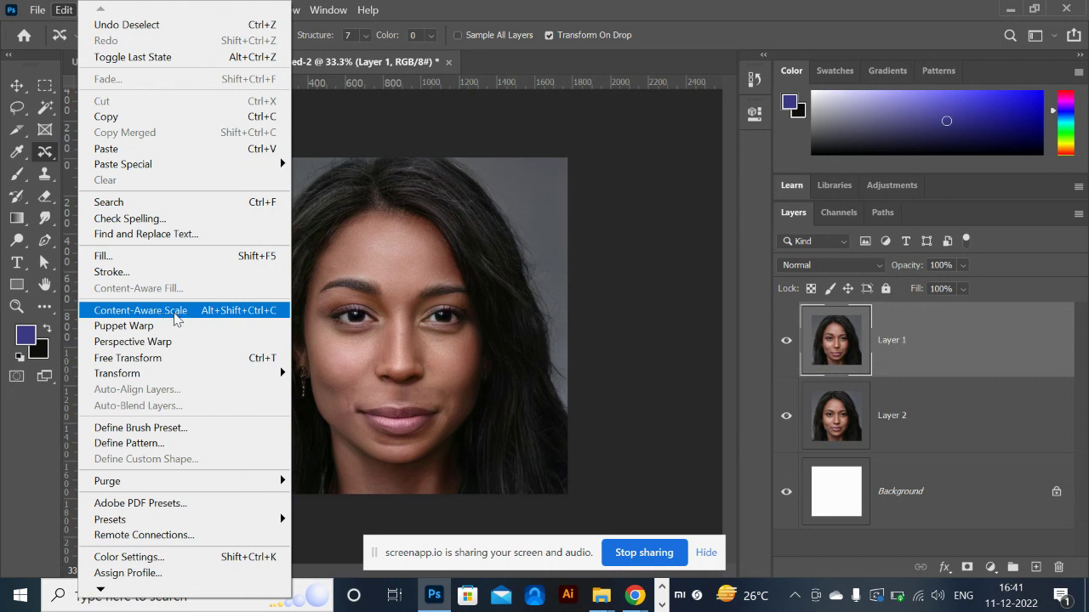
pyautogui.press('Escape')
pyautogui.hotkey('alt', 'Tab')
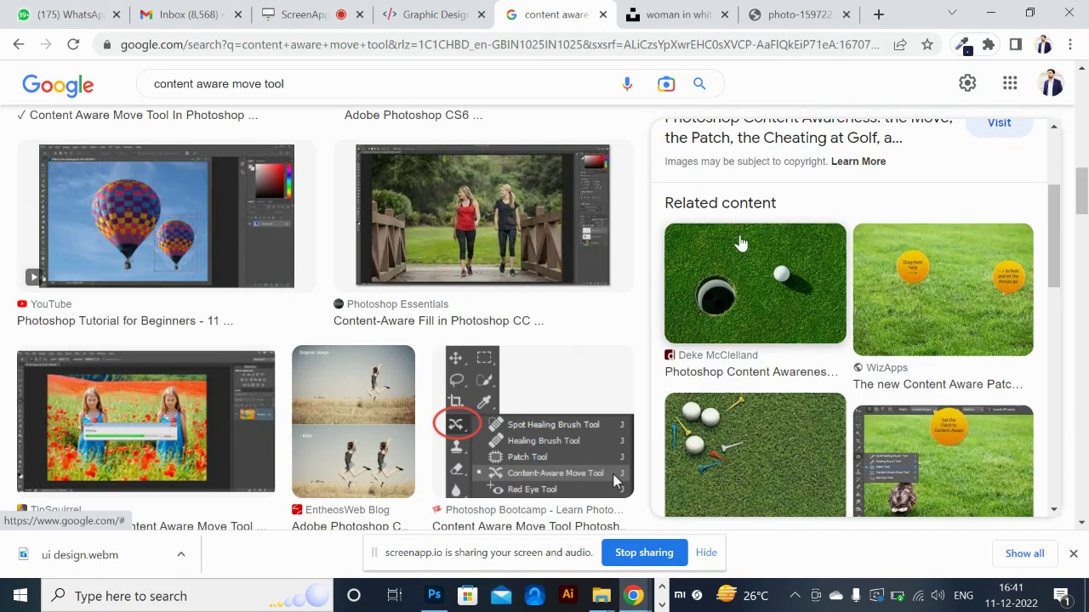
# - Replace the image search query with "match" and run the search
pyautogui.scroll(5, 645, 311)
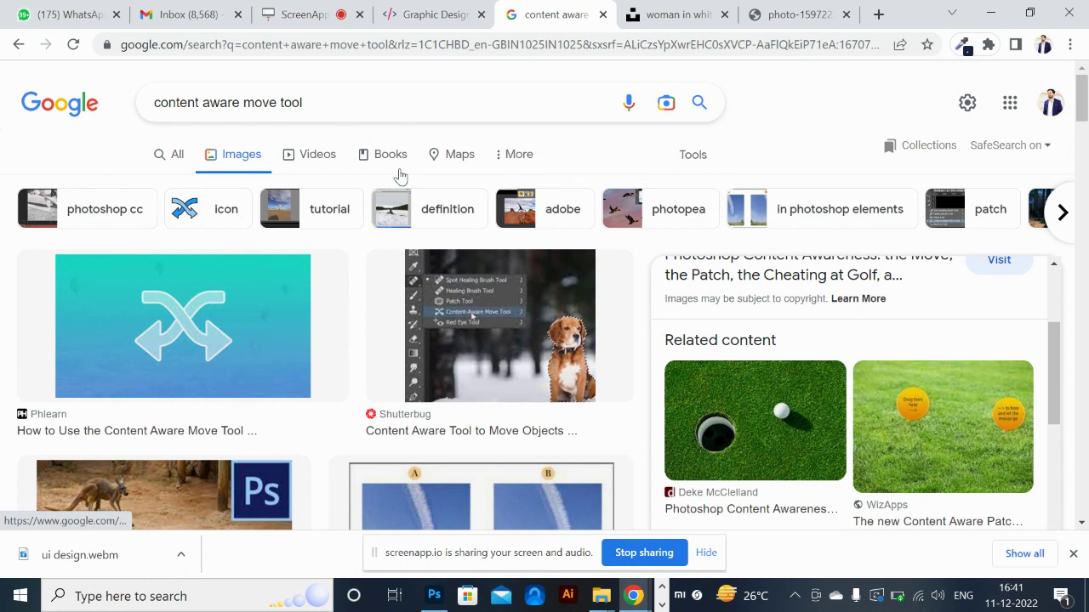
pyautogui.tripleClick(370, 105)
pyautogui.press('BackSpace')
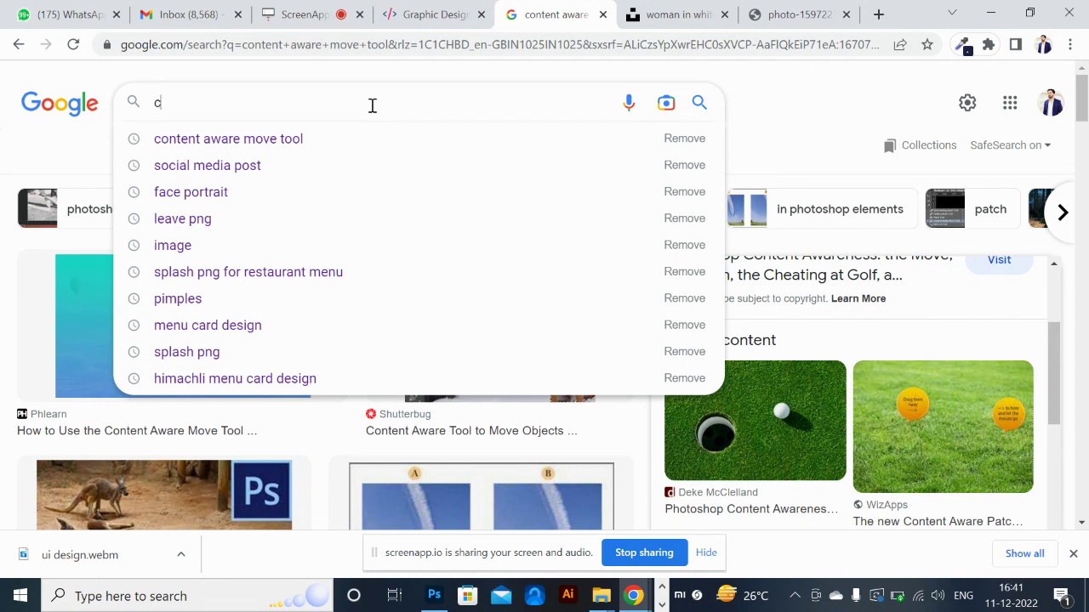
pyautogui.write('cri')
pyautogui.press('BackSpace')
pyautogui.press('BackSpace')
pyautogui.press('BackSpace')
pyautogui.write('ma')
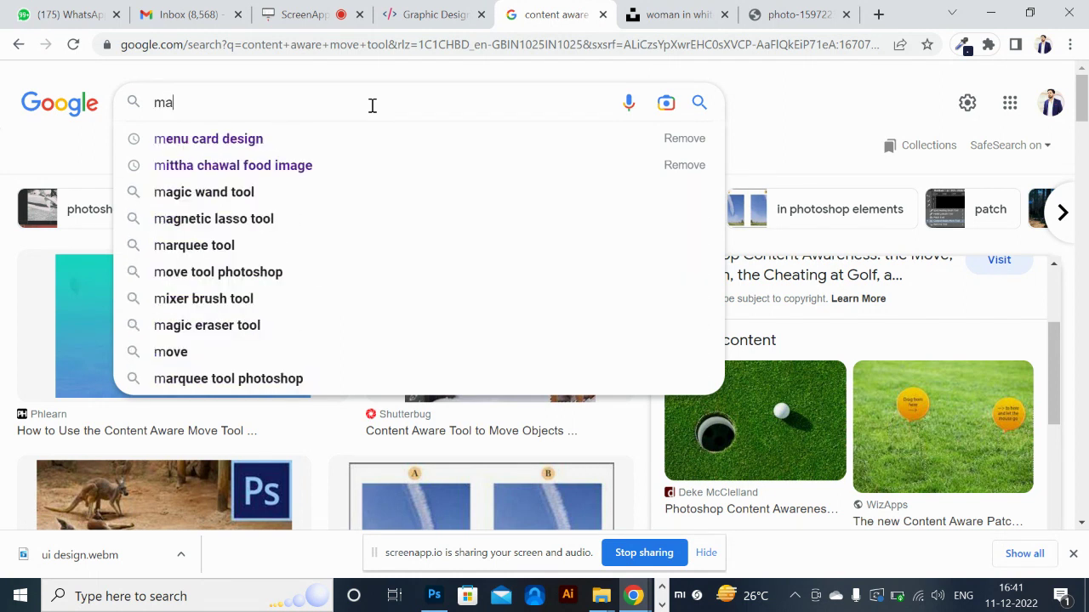
pyautogui.write('tch')
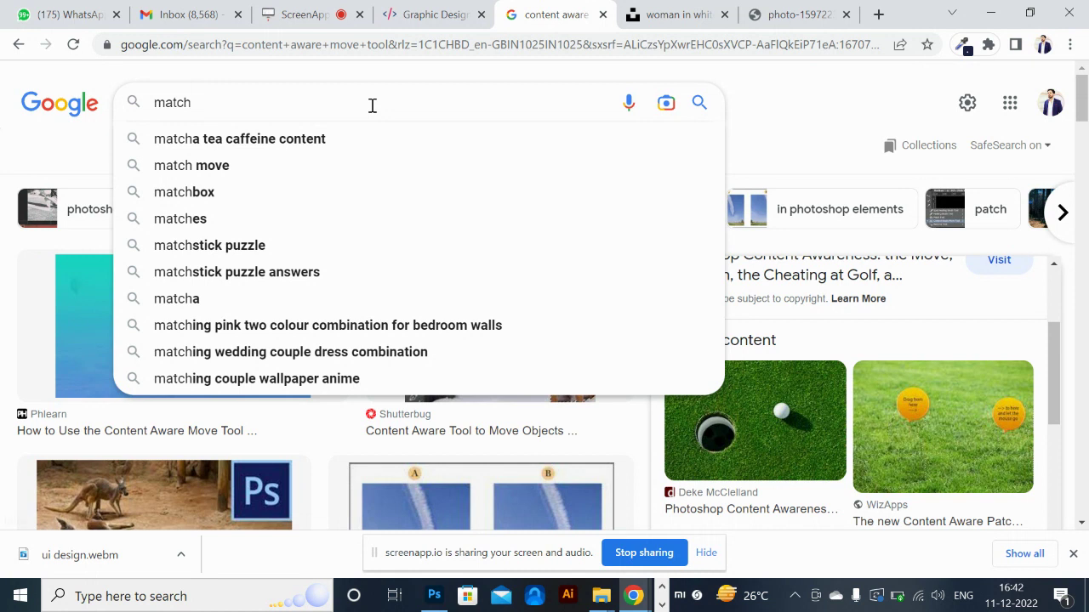
pyautogui.press('Return')
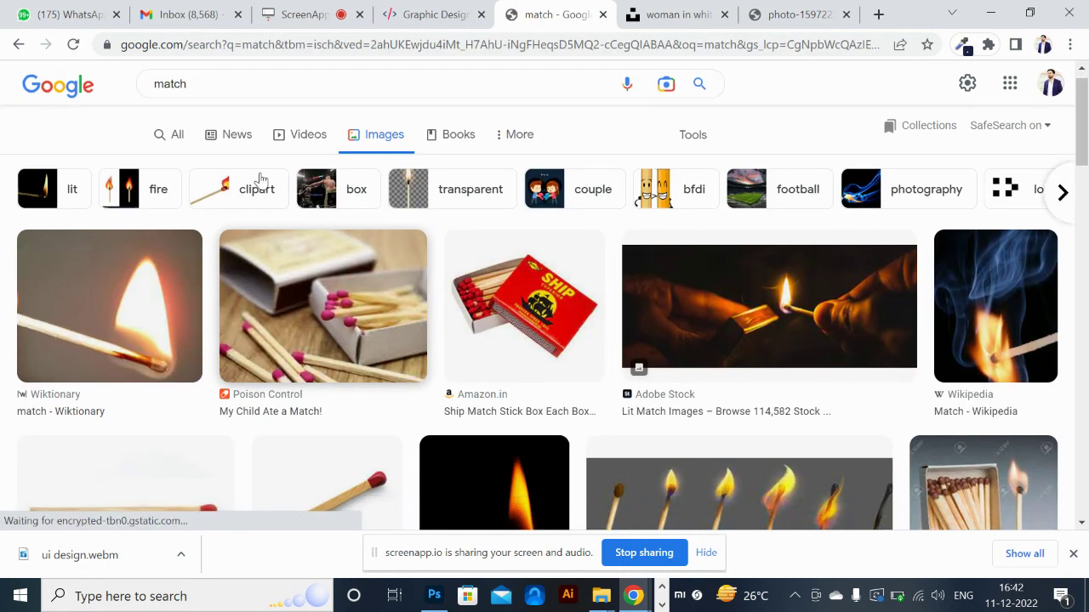
# - Refine the image search to "football match"
pyautogui.click(157, 83)
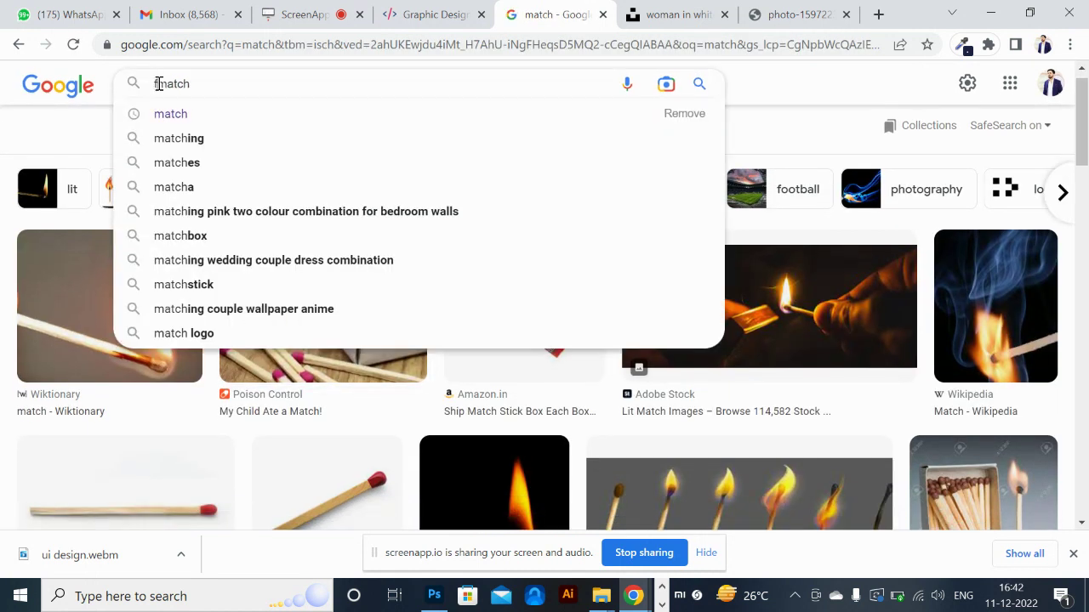
pyautogui.write('football')
pyautogui.press('Return')
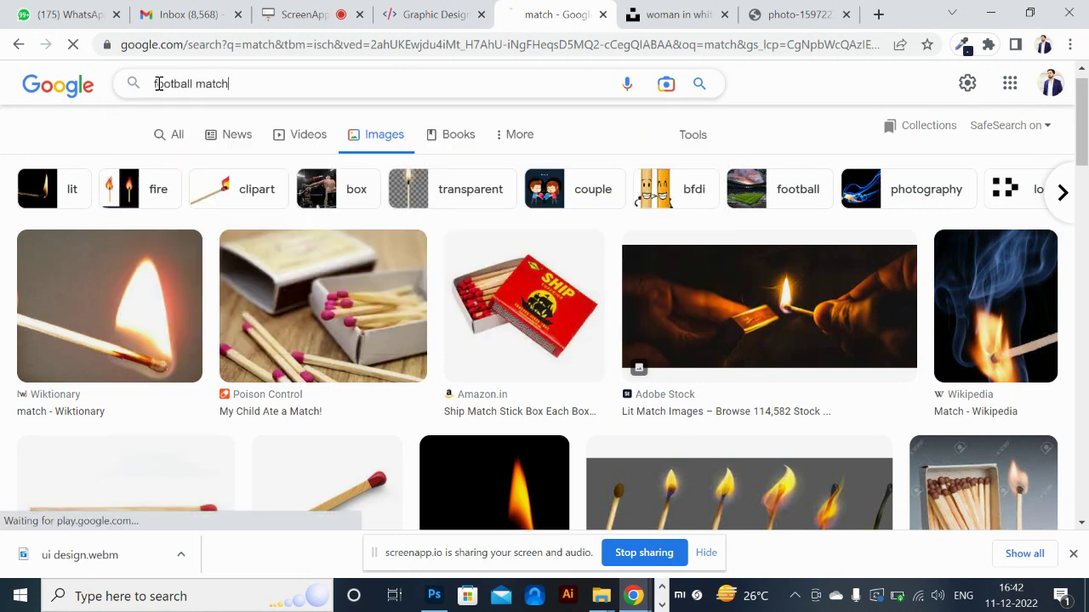
# - Look through the football match image results for a suitable player photo, previewing the Alamy picture
pyautogui.scroll(-3, 401, 341)
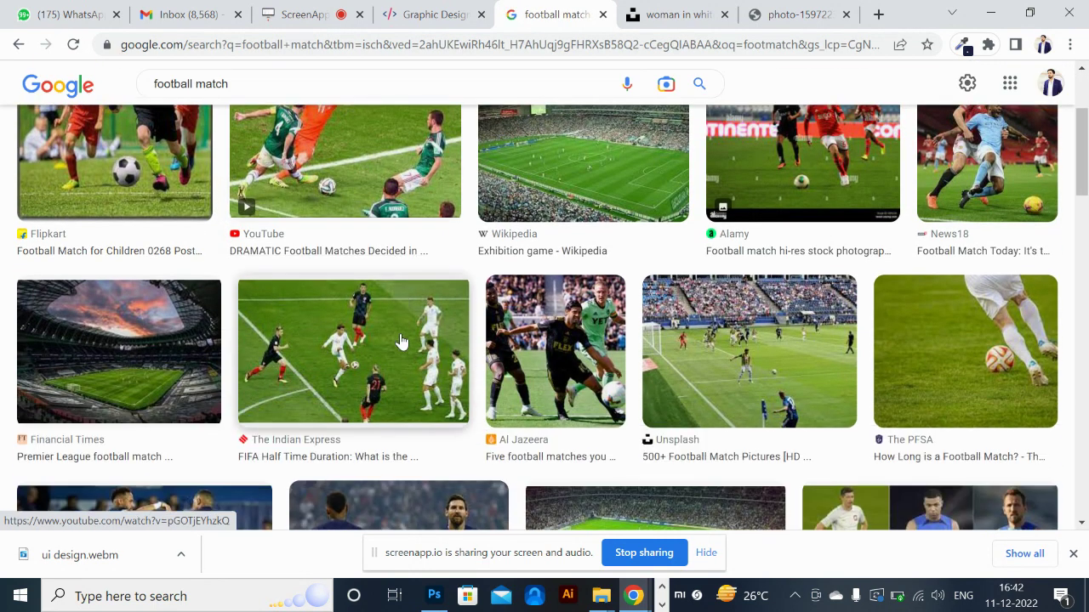
pyautogui.scroll(-5, 401, 341)
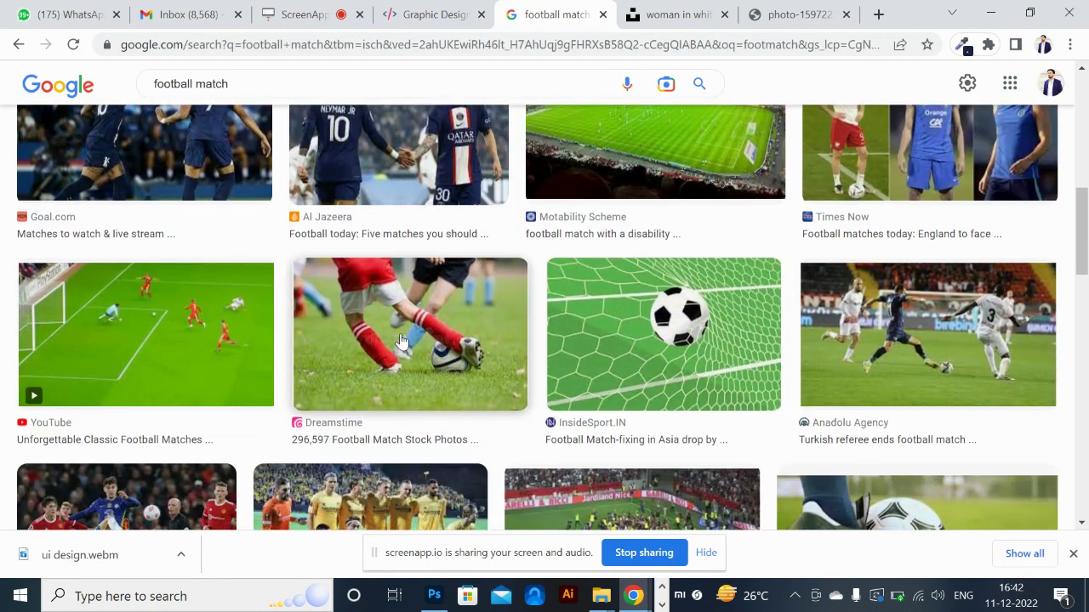
pyautogui.scroll(-4, 402, 341)
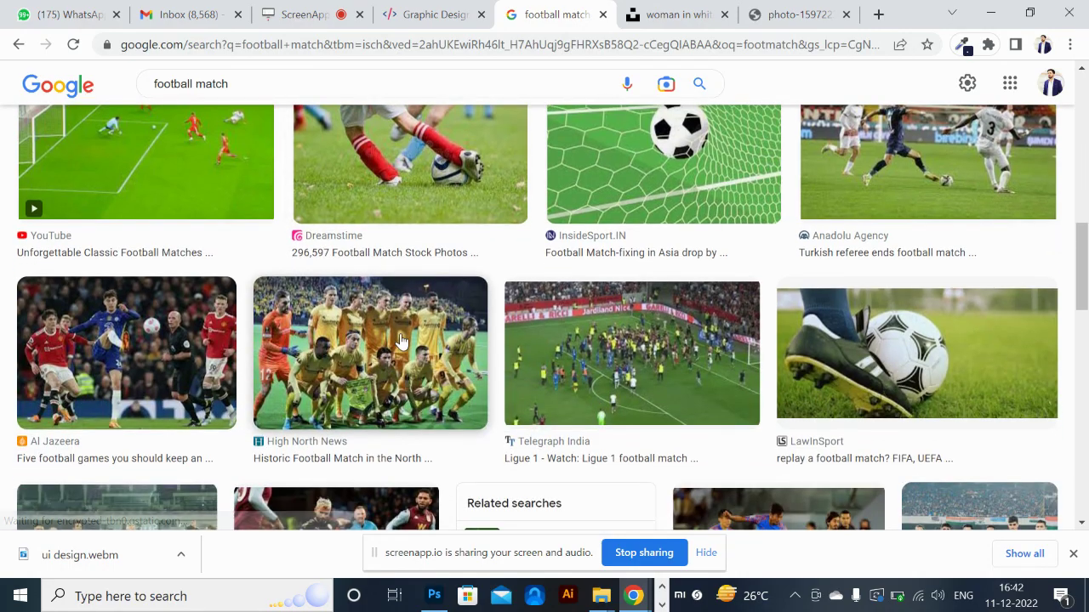
pyautogui.scroll(-2, 402, 341)
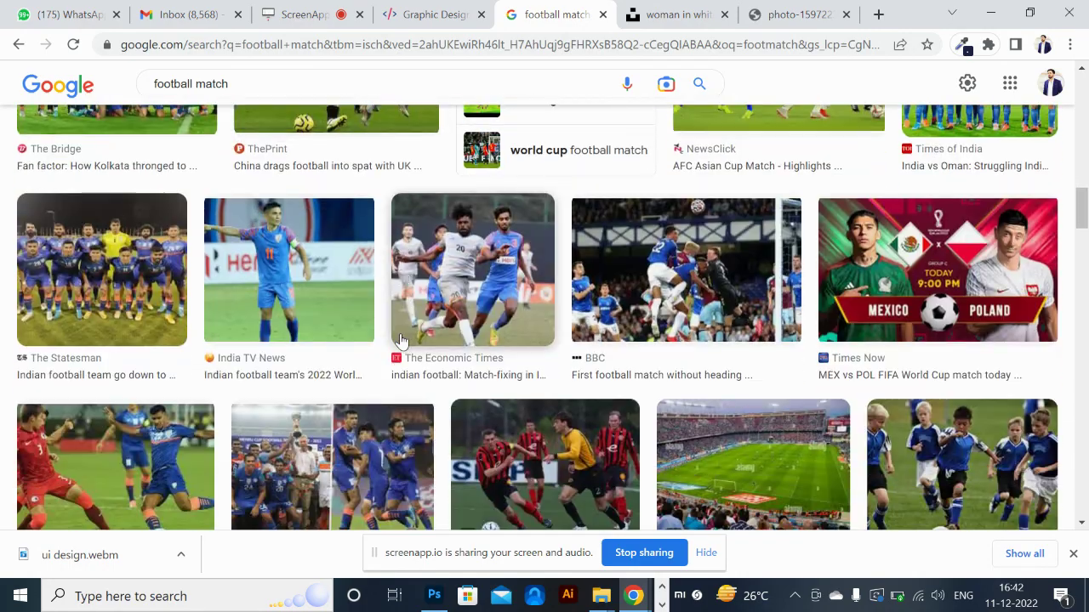
pyautogui.scroll(10, 402, 341)
pyautogui.scroll(-5, 402, 342)
pyautogui.scroll(6, 402, 342)
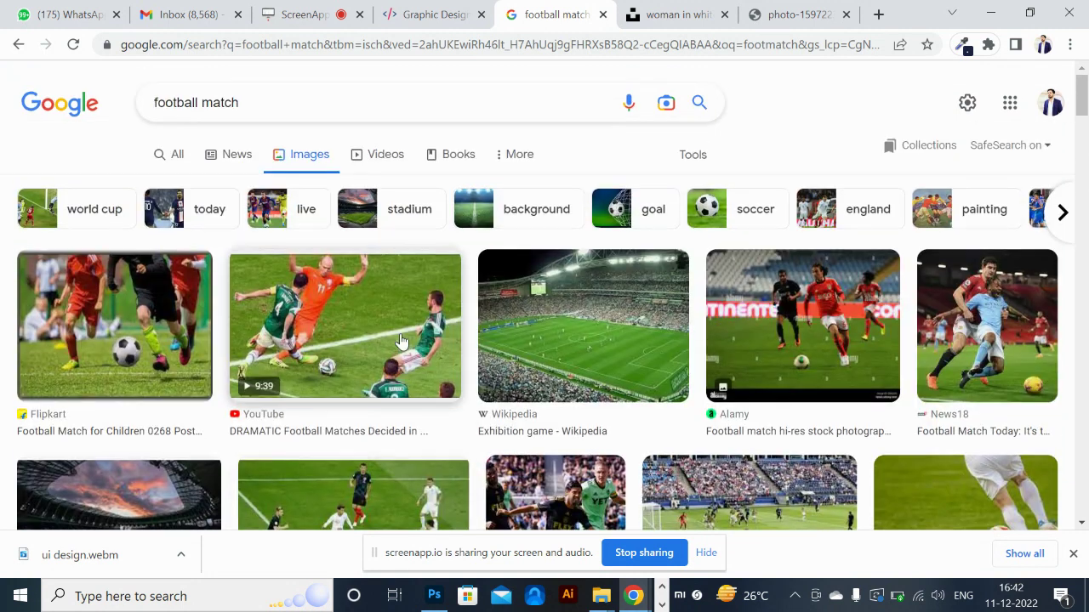
pyautogui.click(815, 343)
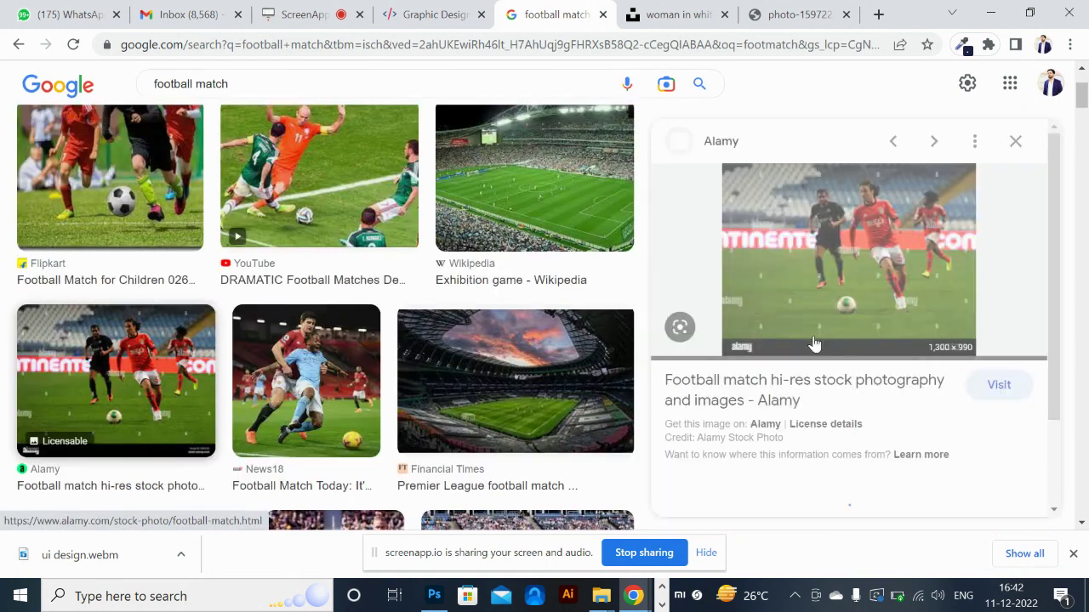
pyautogui.scroll(-5, 544, 383)
pyautogui.scroll(-8, 530, 396)
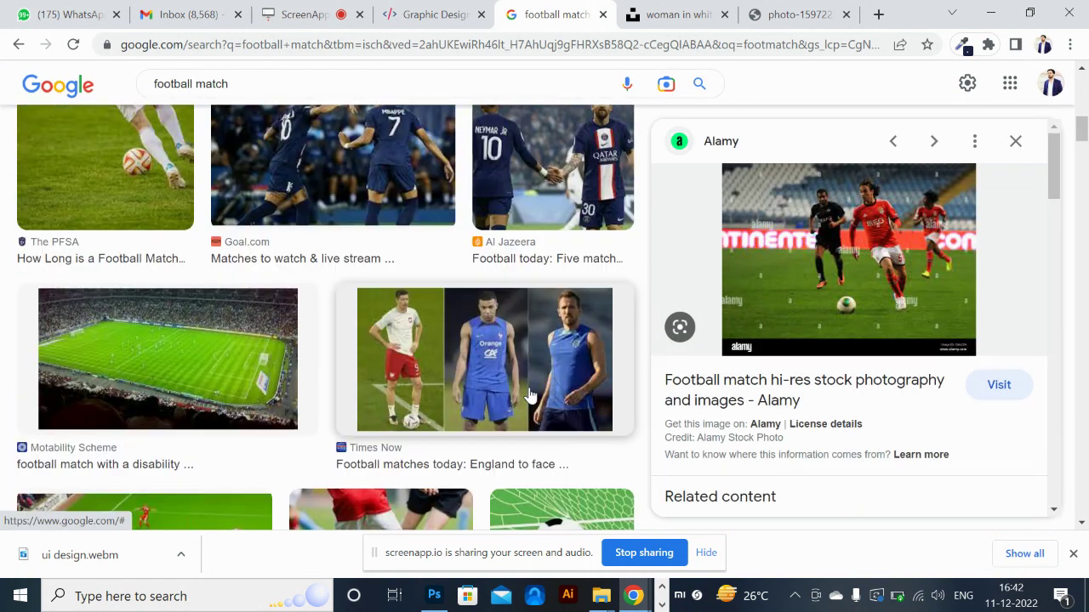
pyautogui.scroll(-8, 530, 396)
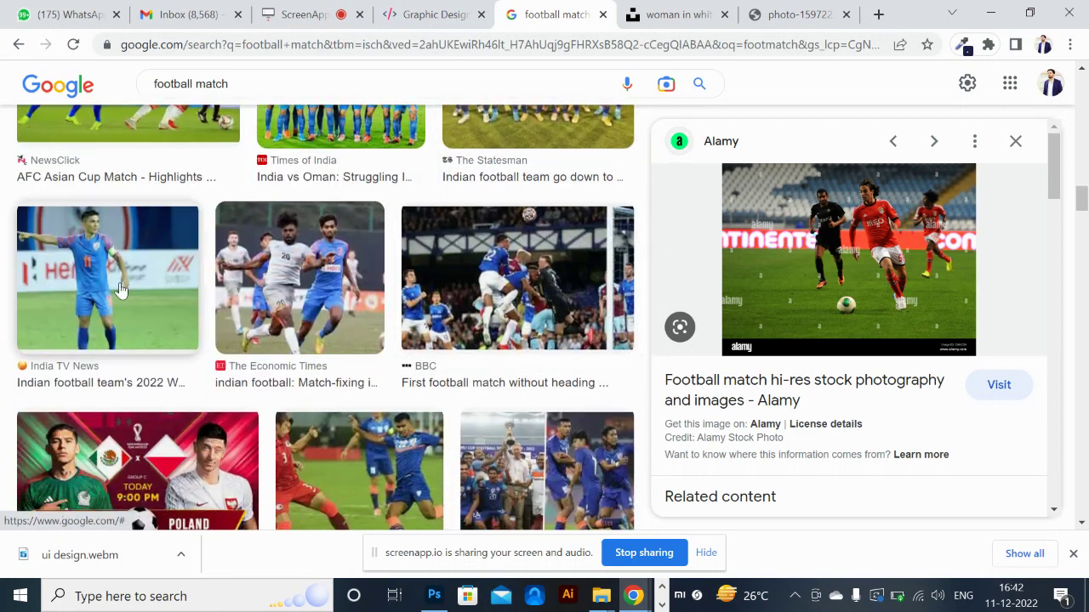
# - Open the India TV News article with the pointing footballer in the blue number 11 jersey and copy its photo
pyautogui.click(142, 272)
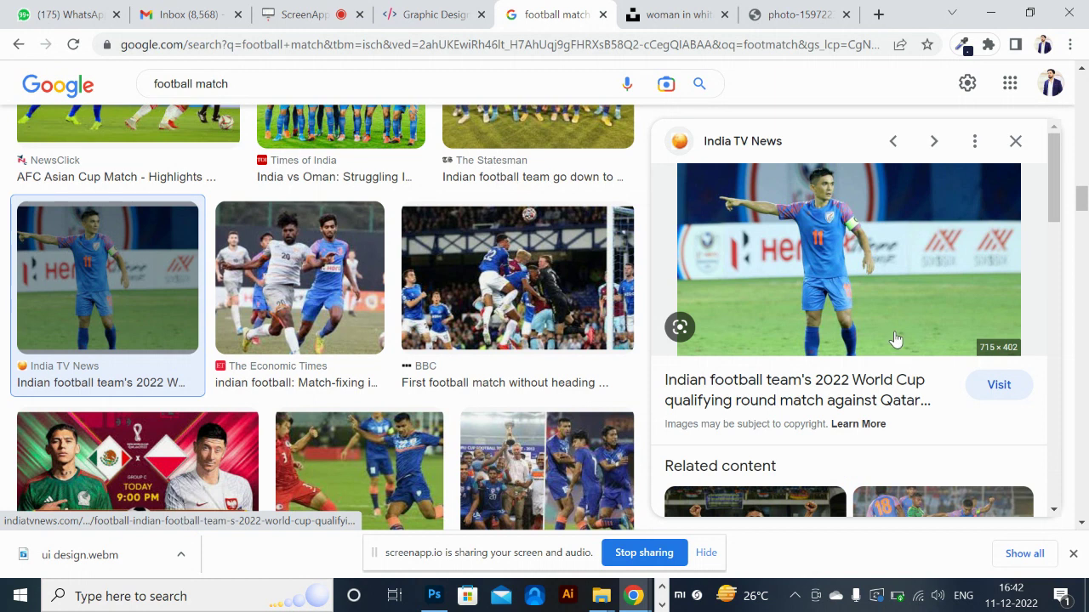
pyautogui.click(868, 302)
pyautogui.scroll(-5, 629, 274)
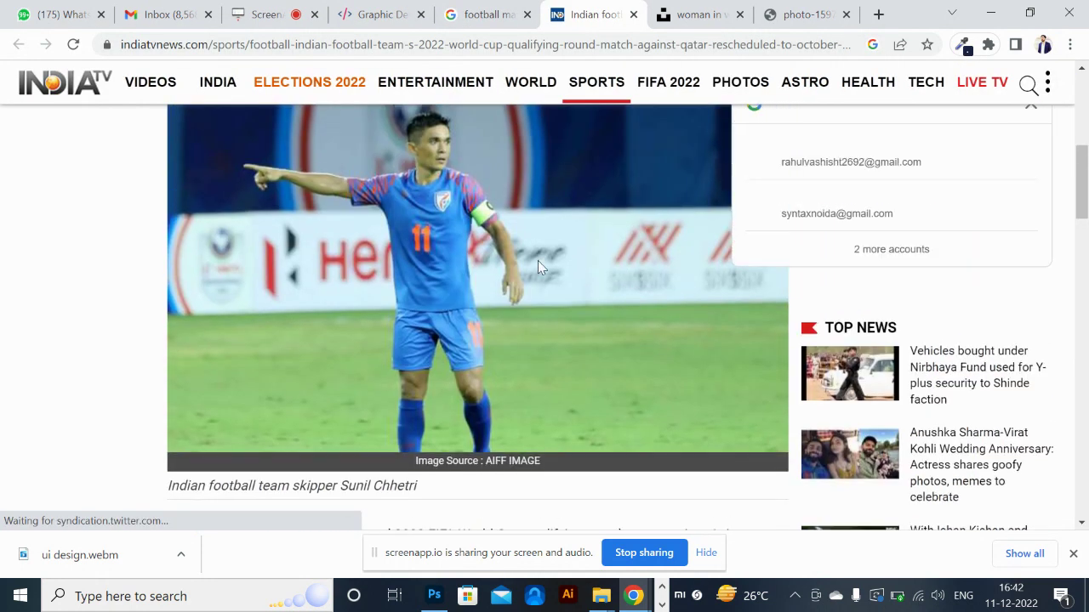
pyautogui.rightClick(525, 259)
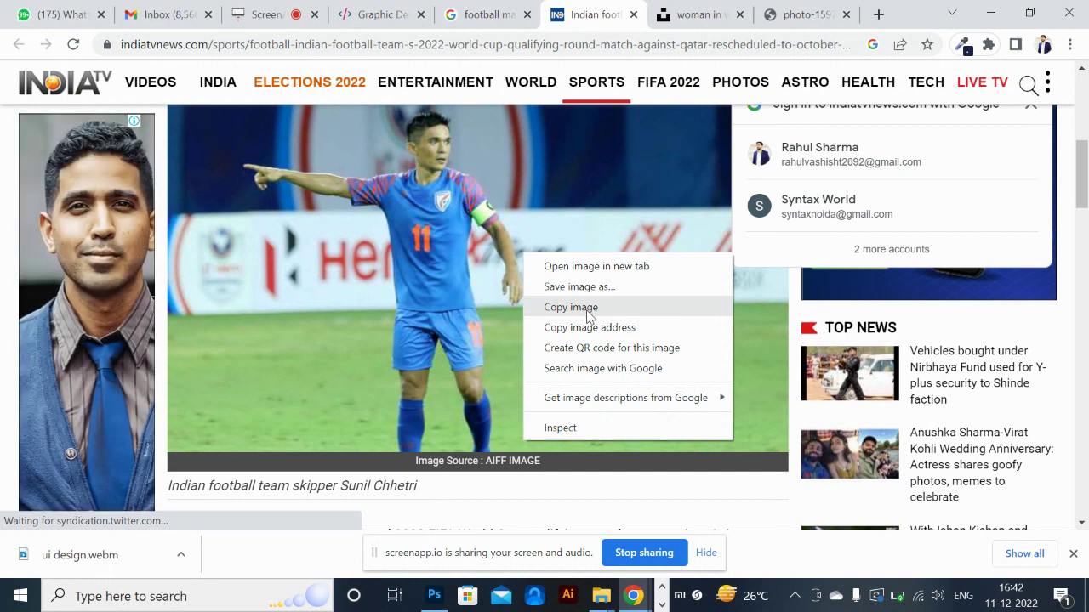
pyautogui.click(586, 311)
# - Switch to Photoshop, create a new 730 x 410 px document at 72 ppi, and paste the copied footballer photo into it
pyautogui.hotkey('alt', 'Tab')
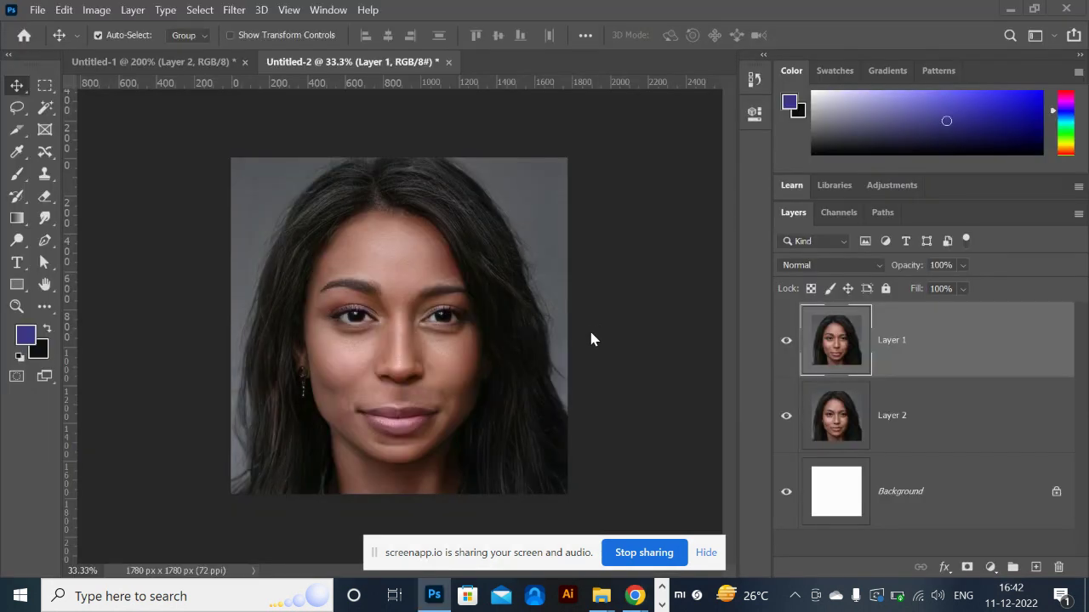
pyautogui.hotkey('ctrl', 'n')
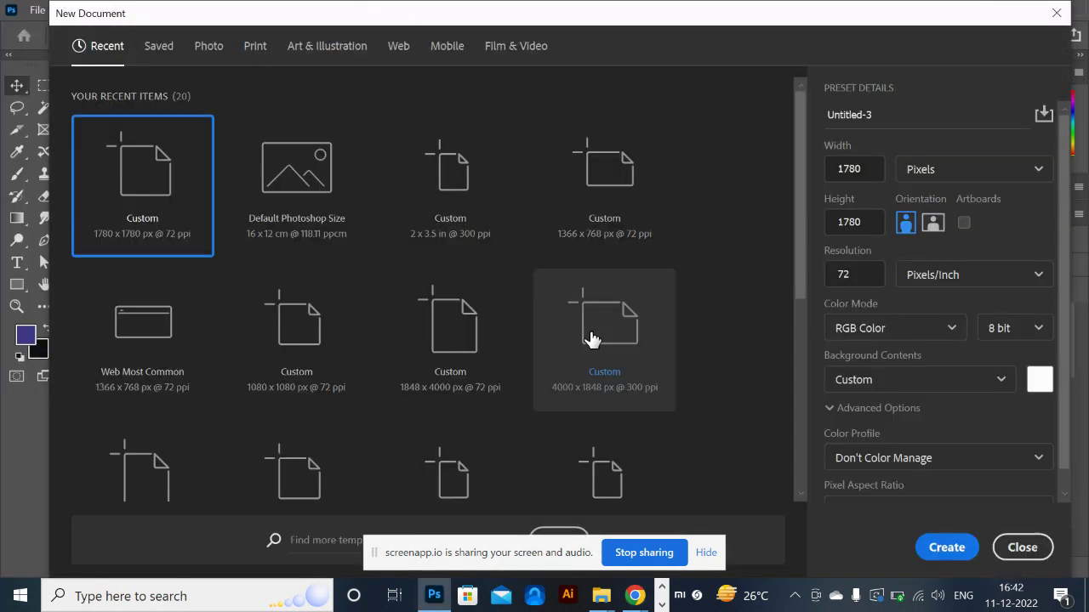
pyautogui.press('Return')
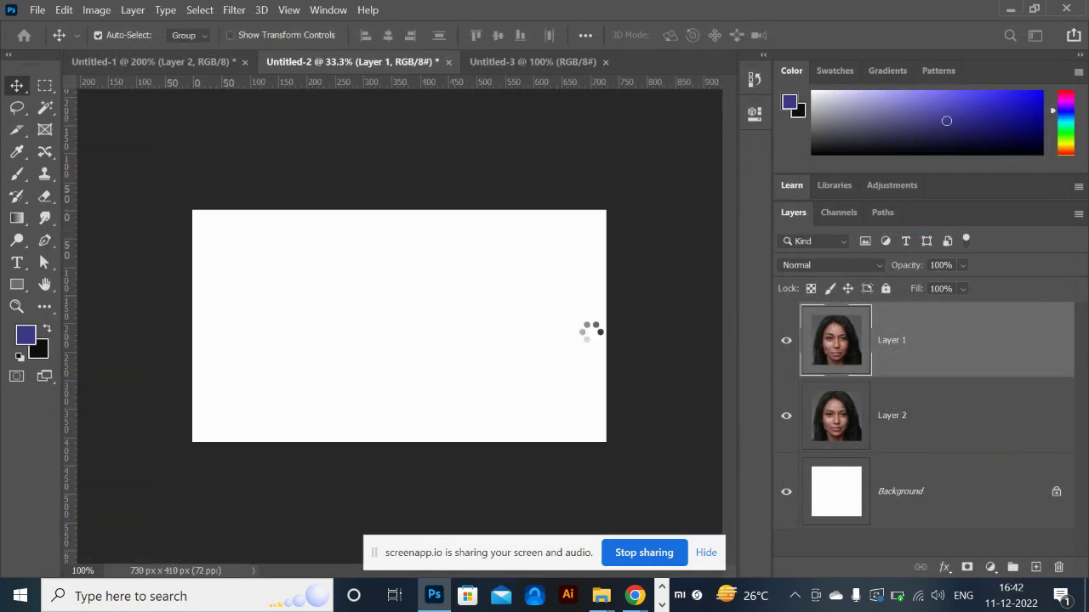
pyautogui.hotkey('ctrl', 'v')
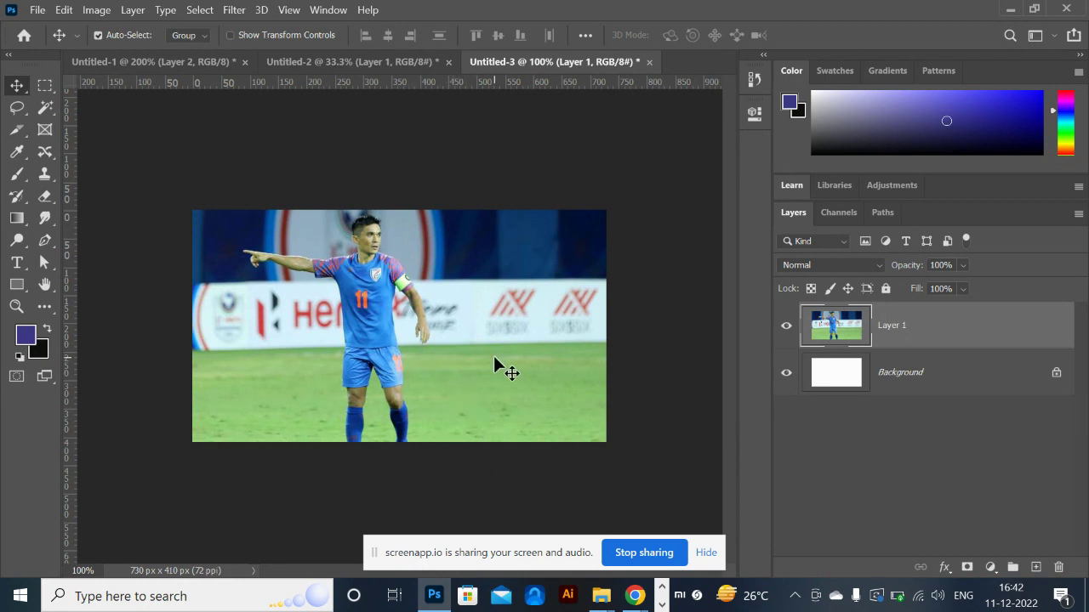
# - Duplicate the footballer photo layer and hide the rulers
pyautogui.hotkey('ctrl', 'j')
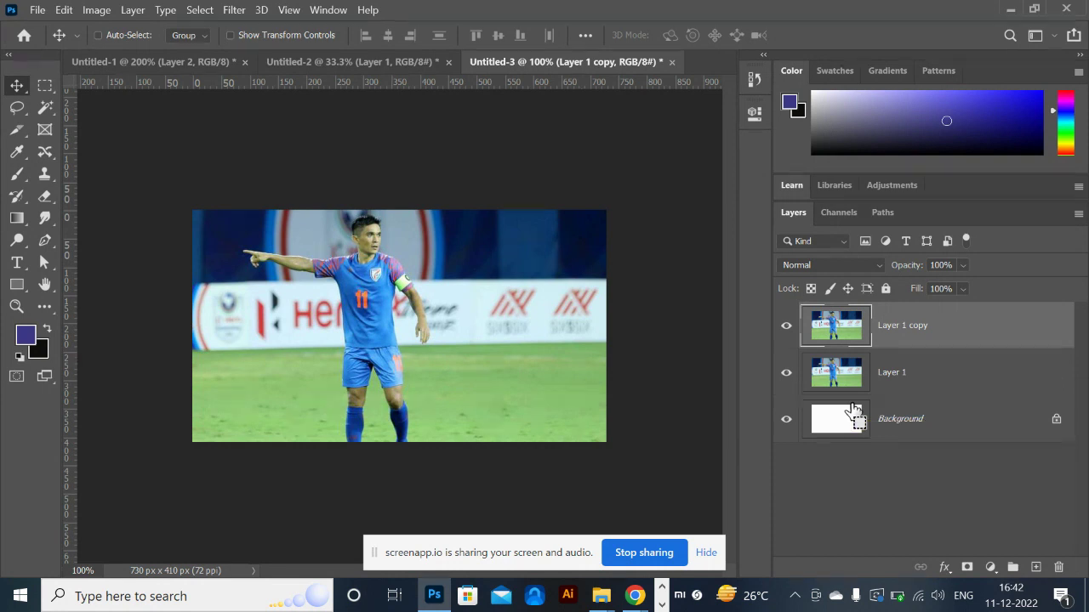
pyautogui.hotkey('ctrl', 't')
pyautogui.moveTo(605, 328); pyautogui.dragTo(498, 328)
pyautogui.press('Return')
pyautogui.click(119, 35)
pyautogui.hotkey('ctrl', 'r')
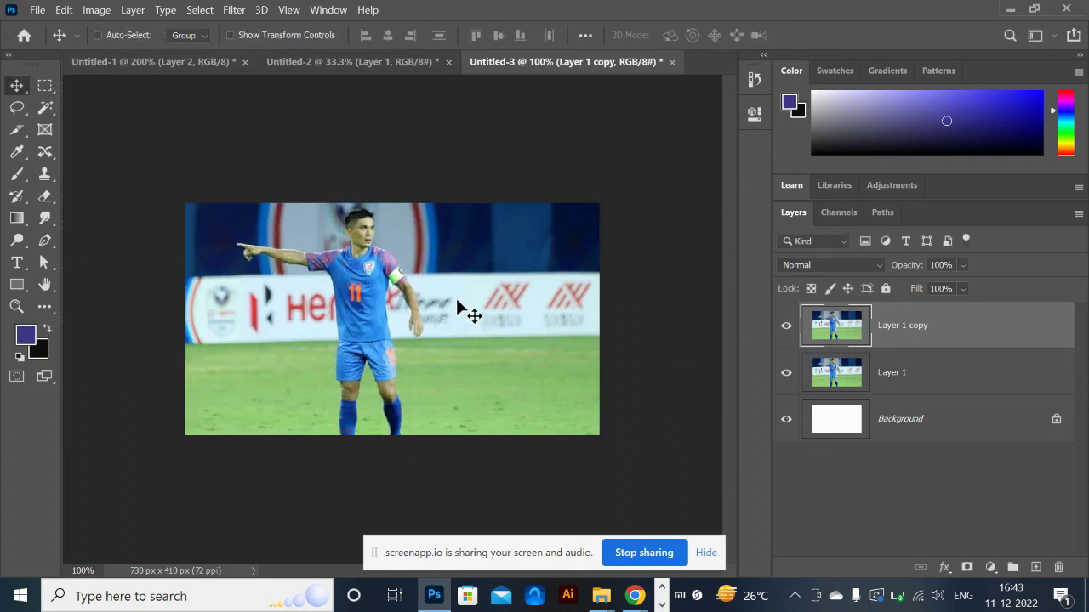
# - Squeeze Layer 1 copy horizontally to about two-thirds of its width with Free Transform, keeping its left edge in place
pyautogui.hotkey('ctrl', 't')
pyautogui.moveTo(598, 321); pyautogui.dragTo(453, 321)
pyautogui.press('Return')
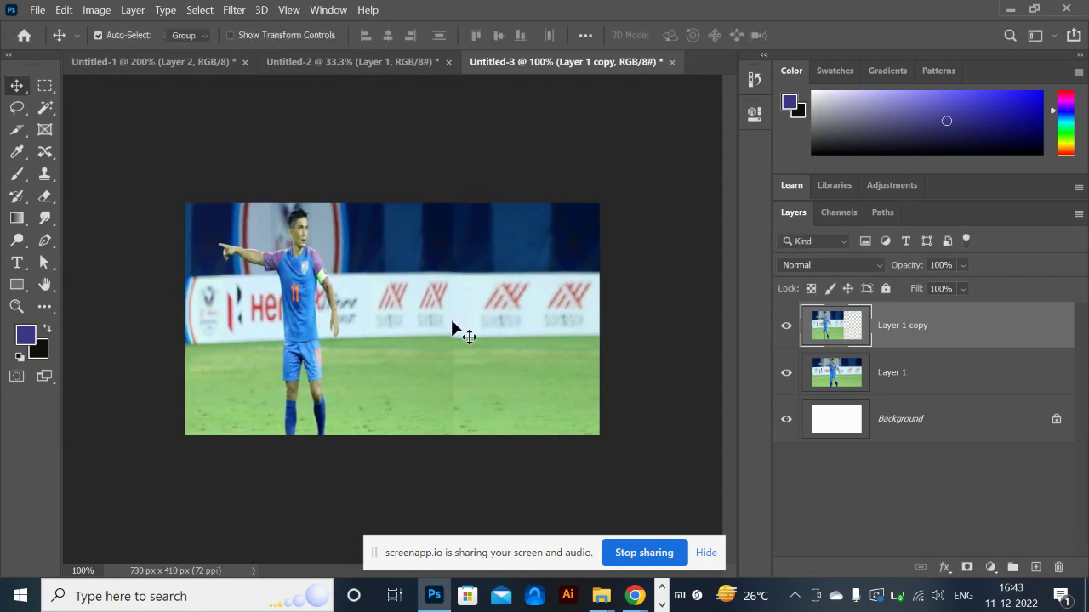
# - Duplicate the original Layer 1 photo again and bring the new copy to the top of the layer stack
pyautogui.click(465, 328)
pyautogui.hotkey('ctrl', 'j')
pyautogui.hotkey('ctrl', ']')
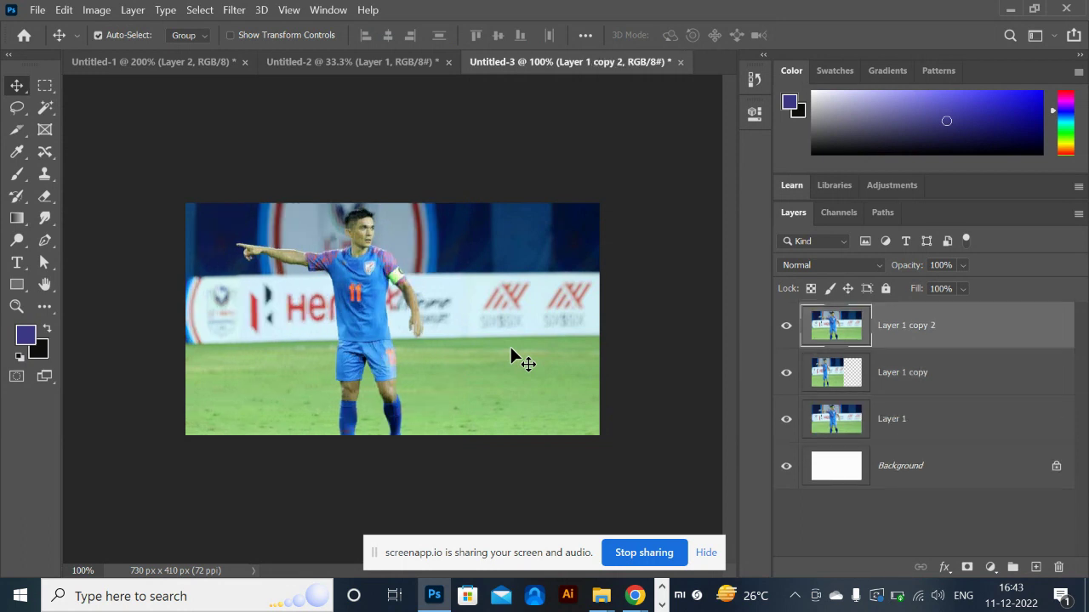
# - Narrow Layer 1 copy 2 to 64.57% width with Content-Aware Scale, matching the width of the squeezed copy
pyautogui.click(64, 9)
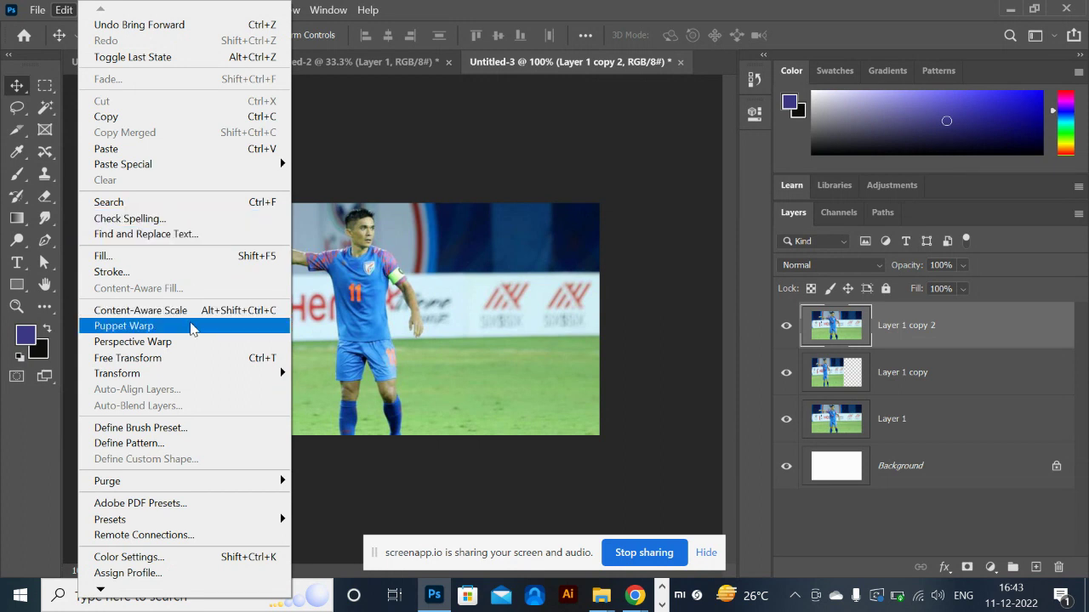
pyautogui.click(141, 311)
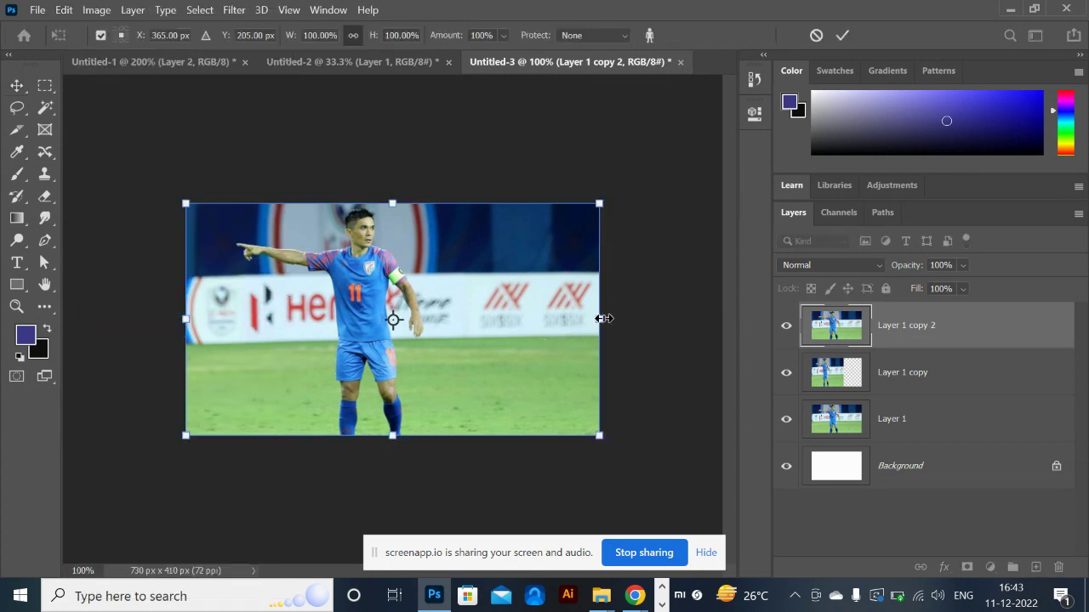
pyautogui.moveTo(603, 318); pyautogui.dragTo(479, 324)
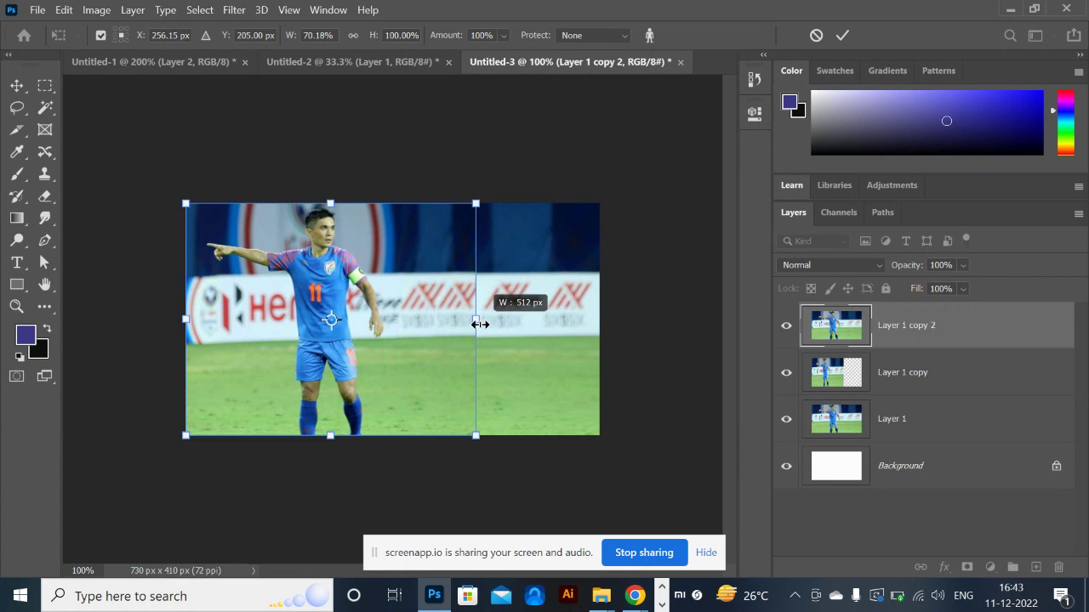
pyautogui.moveTo(480, 324); pyautogui.dragTo(455, 326)
pyautogui.press('Return')
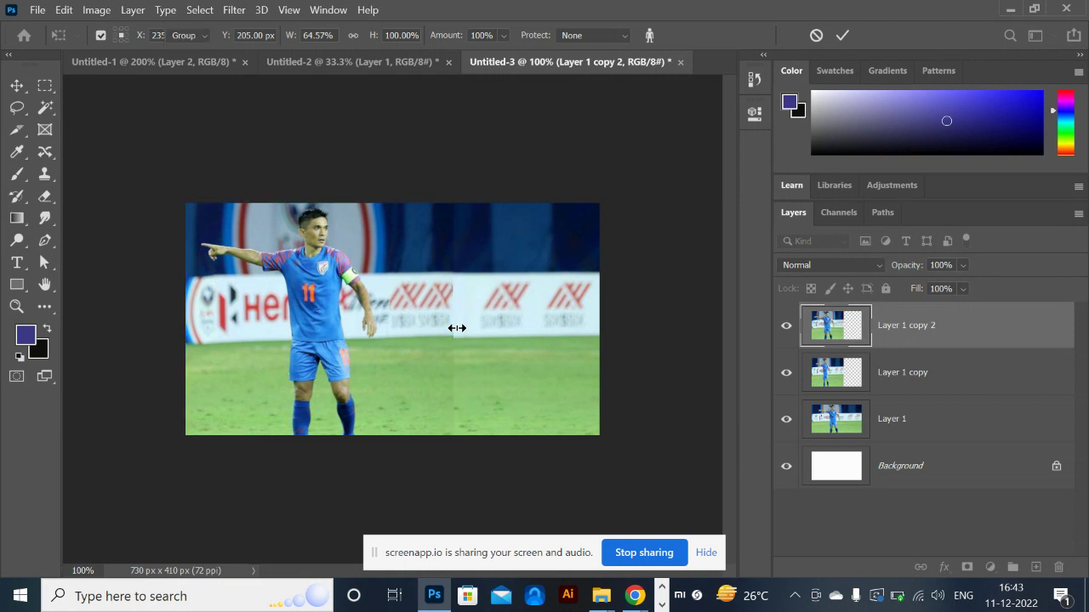
# - Hide Layer 1 and toggle the visibility of Layer 1 copy 2 to compare the content-aware scaling with the plain squeeze
pyautogui.click(787, 422)
pyautogui.click(785, 330)
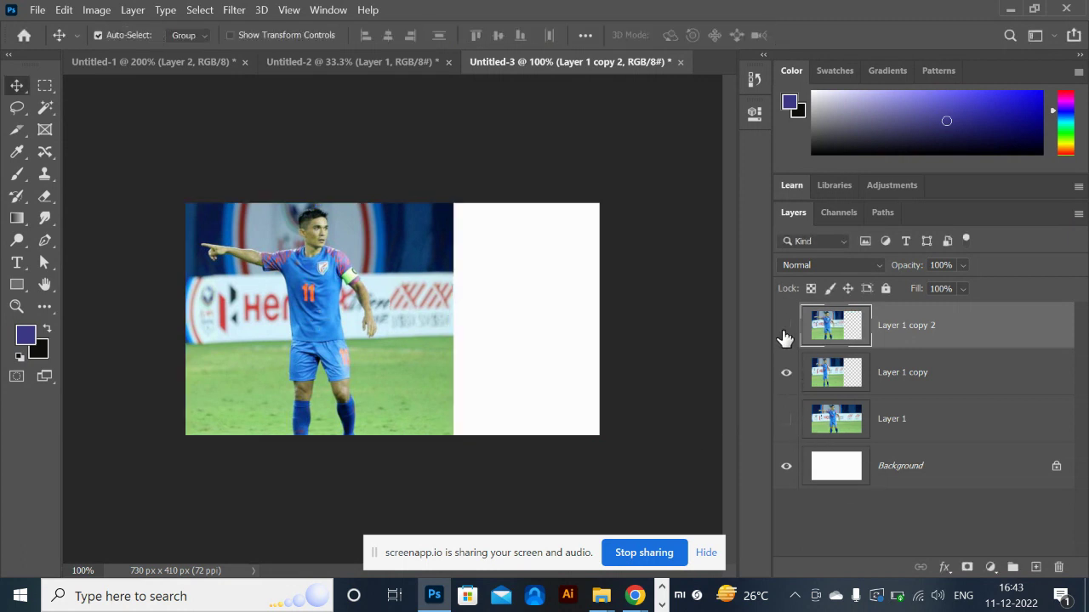
pyautogui.click(784, 334)
pyautogui.click(783, 334)
pyautogui.click(783, 334)
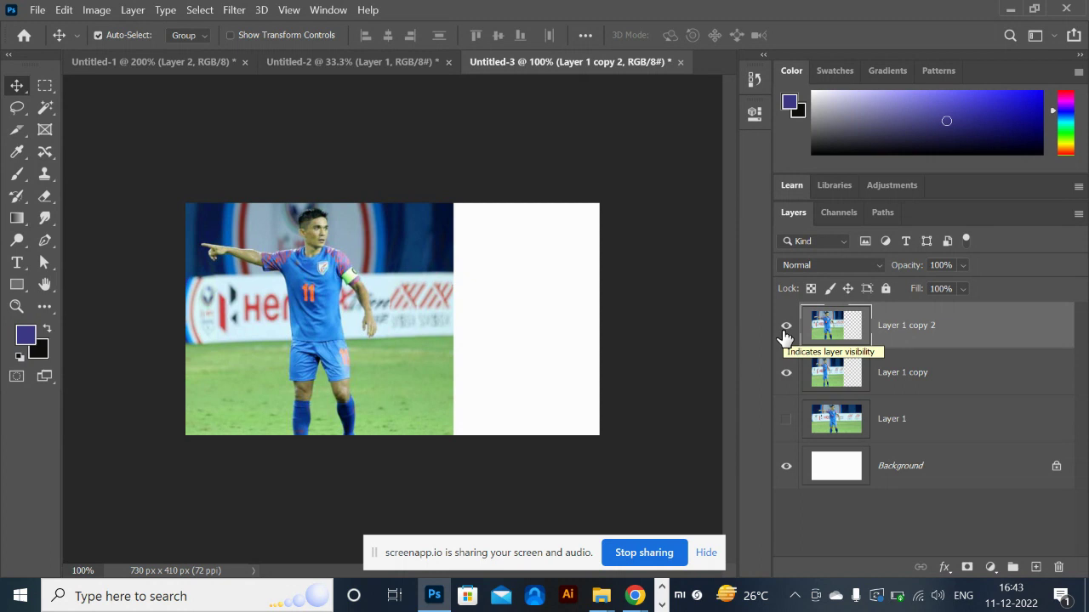
pyautogui.click(784, 335)
pyautogui.click(784, 335)
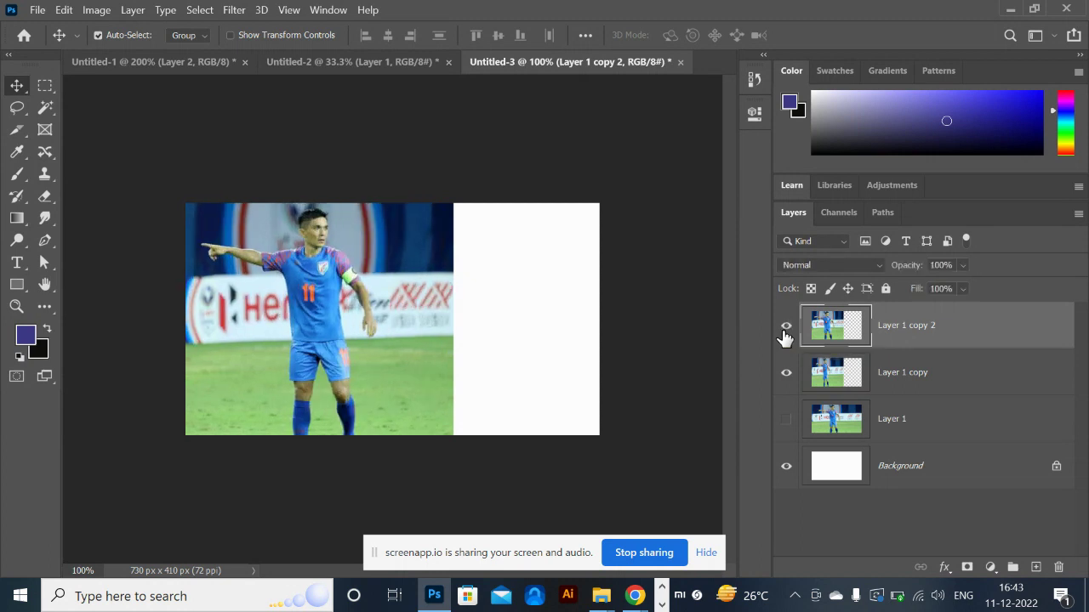
pyautogui.click(784, 336)
pyautogui.click(784, 335)
# - Arrange the two narrowed player copies side by side, expanding the canvas with Reveal All to show both in full
pyautogui.moveTo(397, 332); pyautogui.dragTo(519, 322)
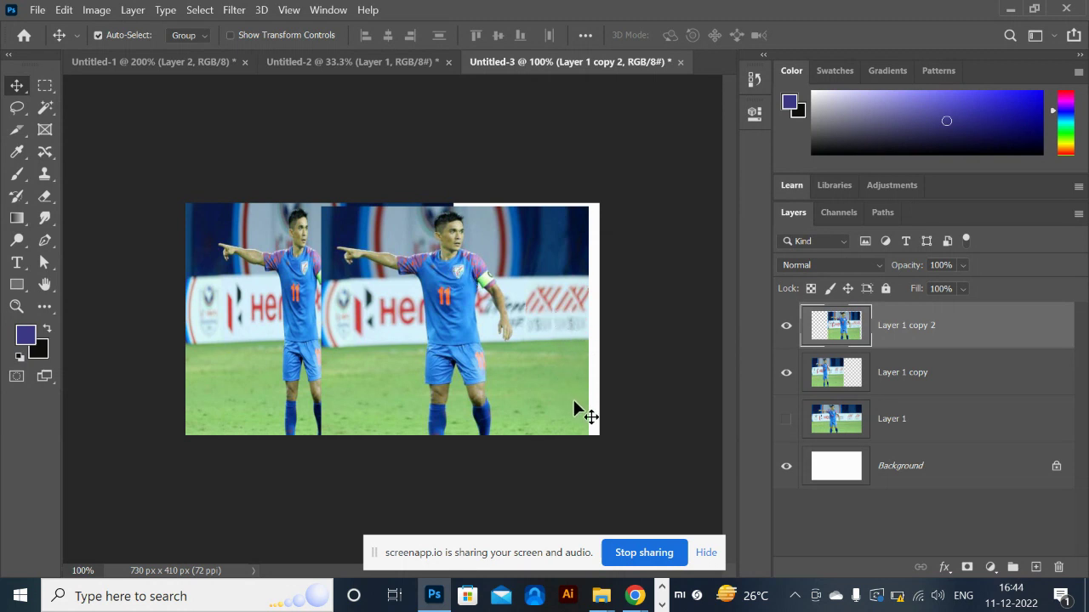
pyautogui.moveTo(572, 325); pyautogui.dragTo(606, 308)
pyautogui.click(111, 12)
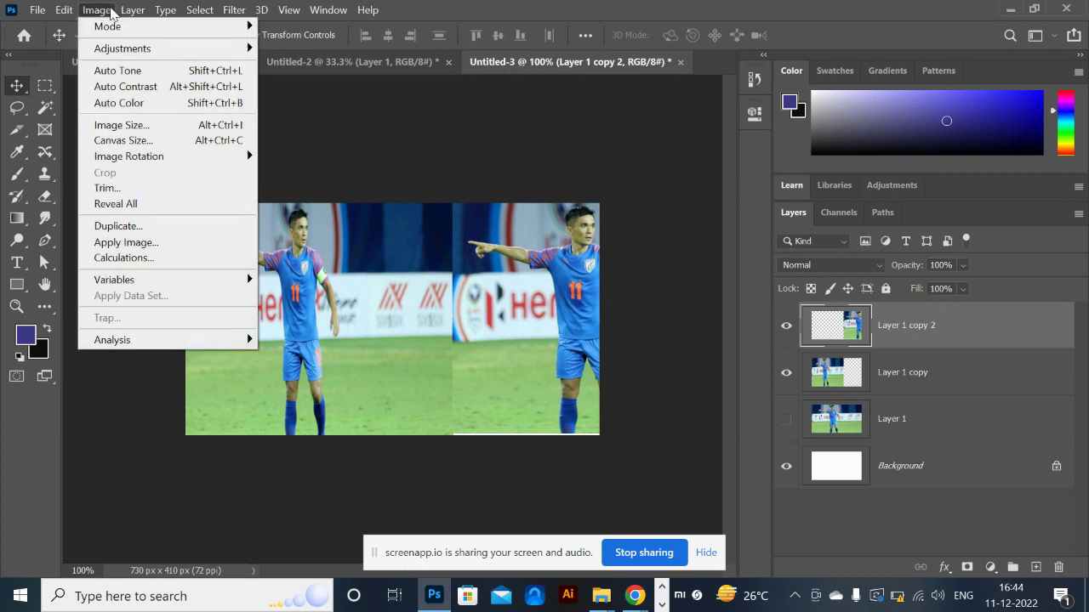
pyautogui.click(141, 206)
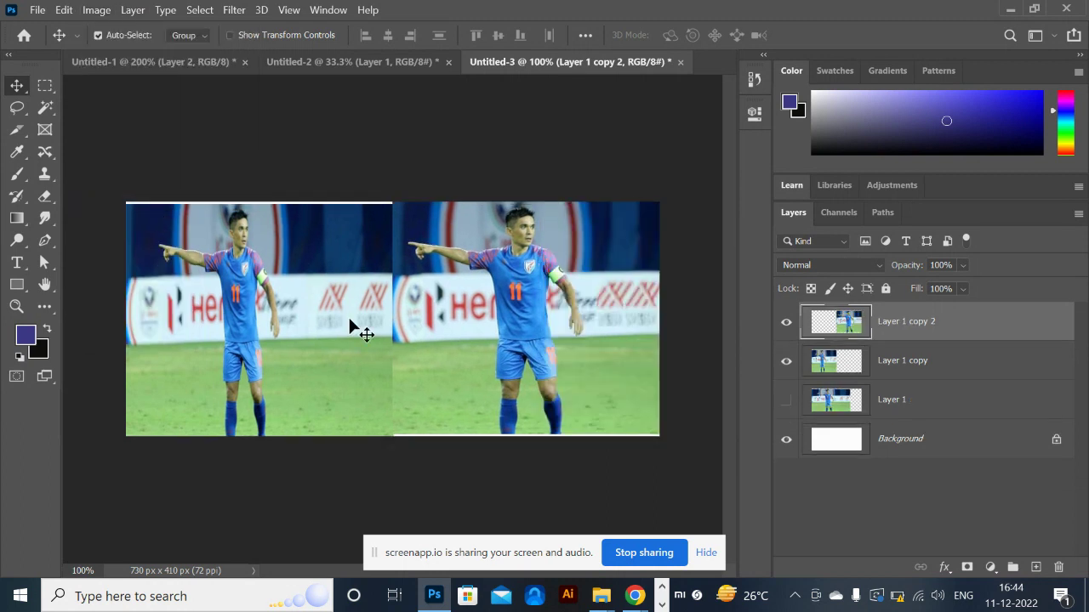
pyautogui.moveTo(293, 315); pyautogui.dragTo(291, 313)
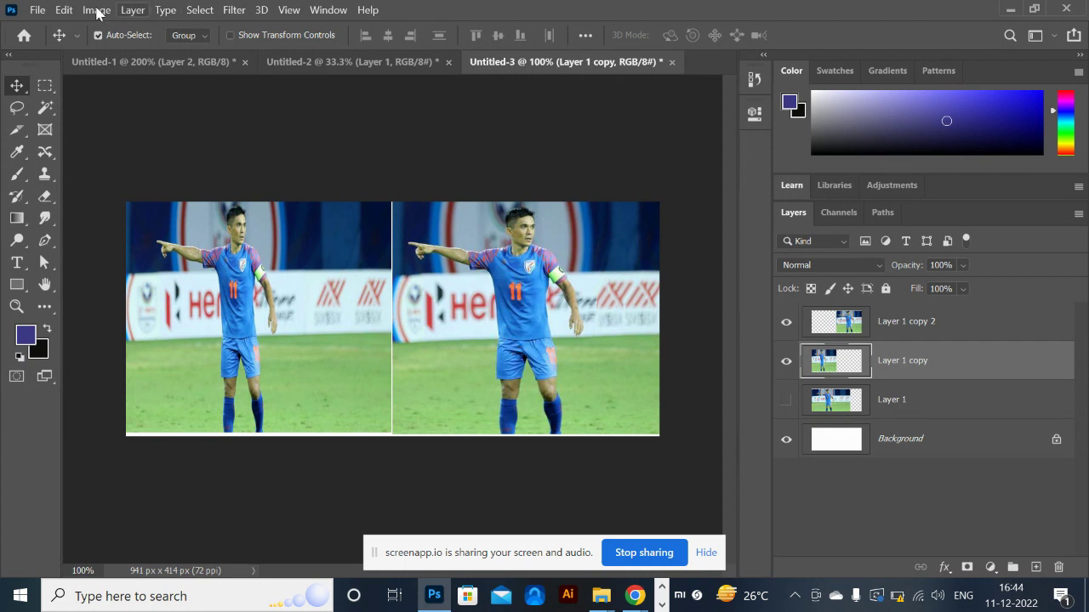
# - Select the Red Eye tool and switch to Chrome to search Google Images for "red eyes"
pyautogui.click(48, 151)
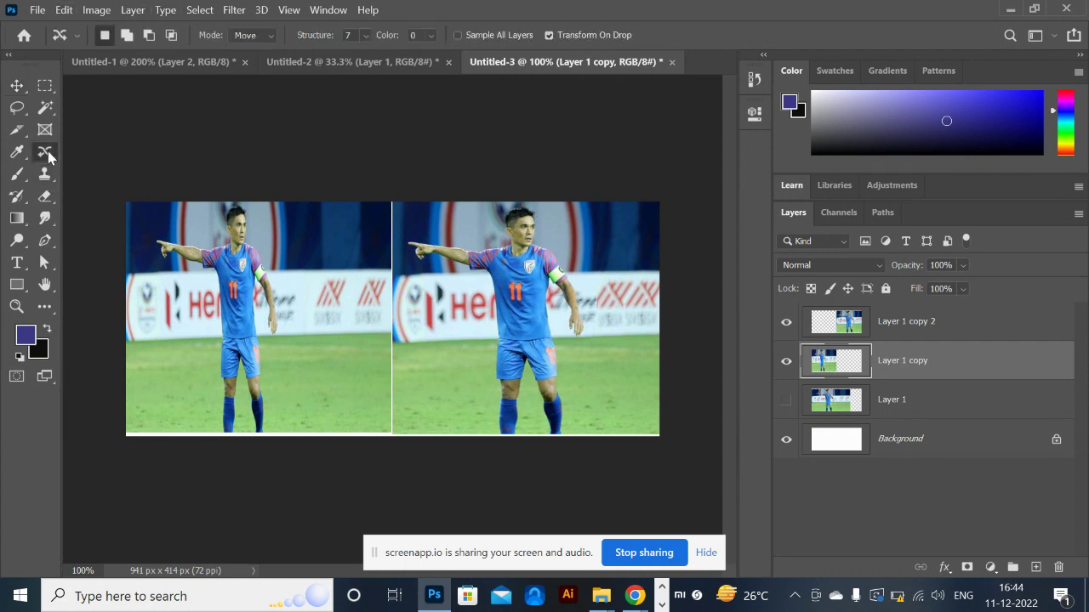
pyautogui.click(120, 215)
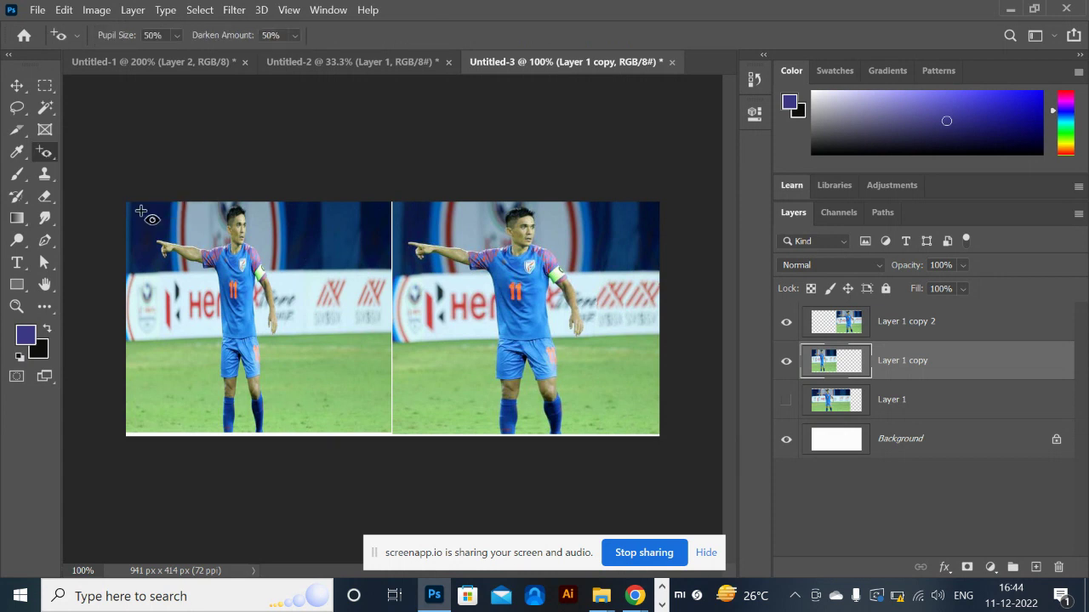
pyautogui.hotkey('alt', 'Tab')
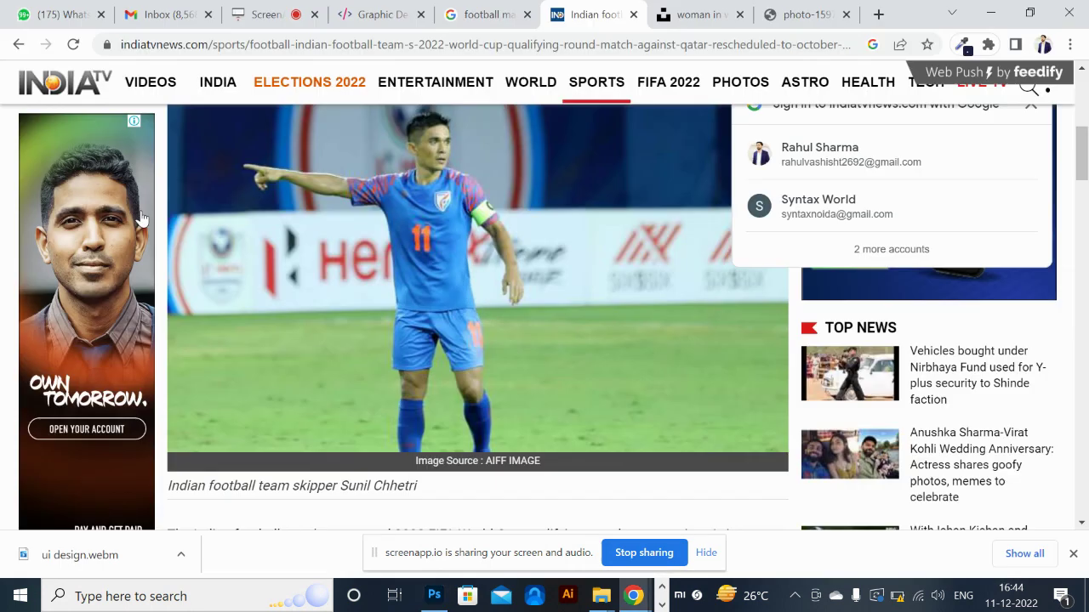
pyautogui.click(493, 45)
pyautogui.press('BackSpace')
pyautogui.write('red ')
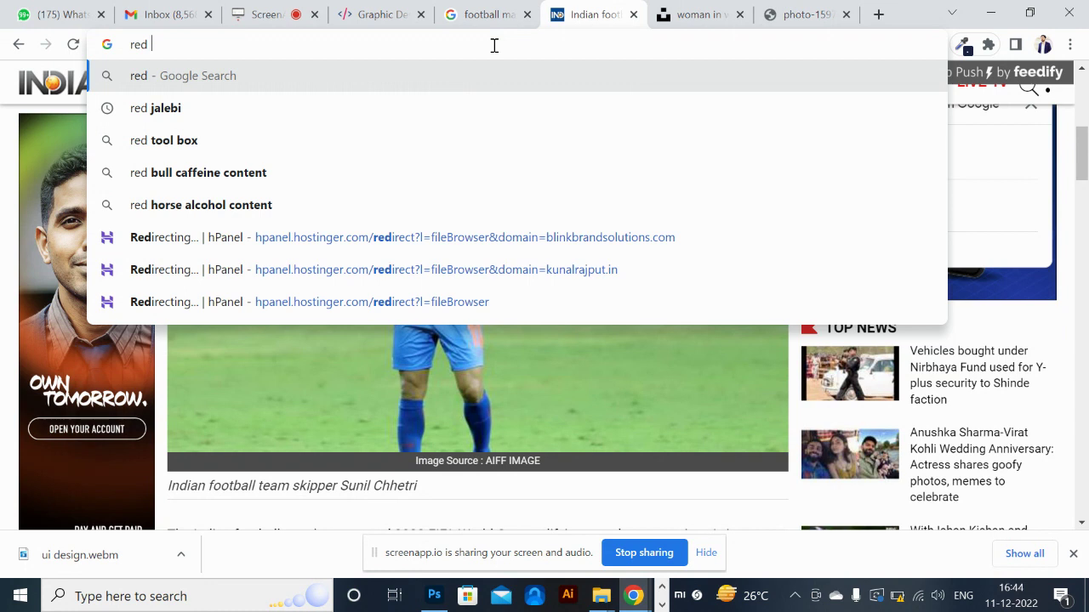
pyautogui.write('eyes')
pyautogui.press('Return')
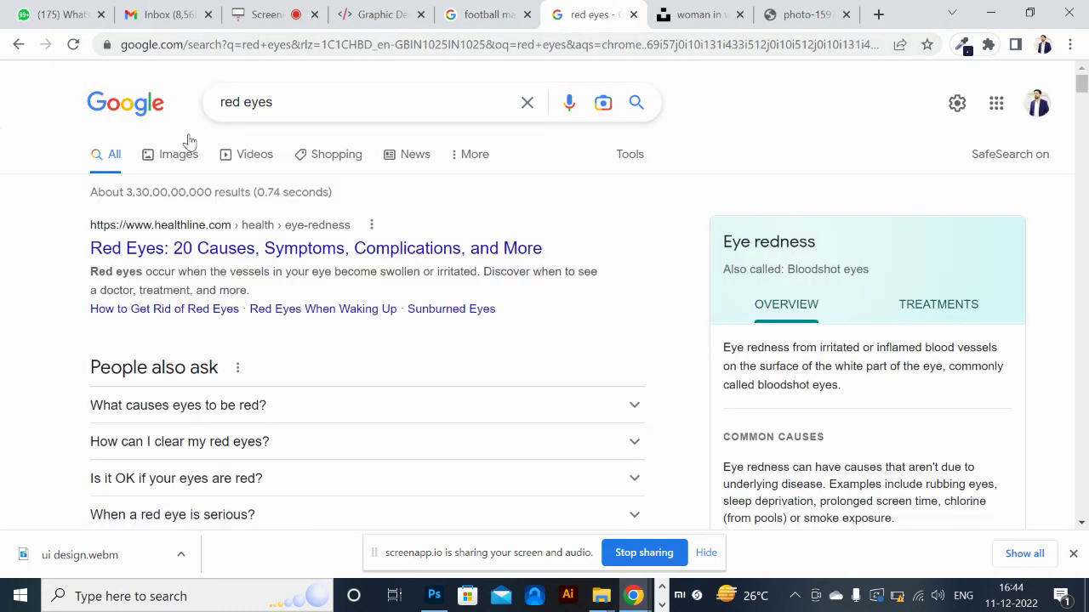
pyautogui.click(177, 156)
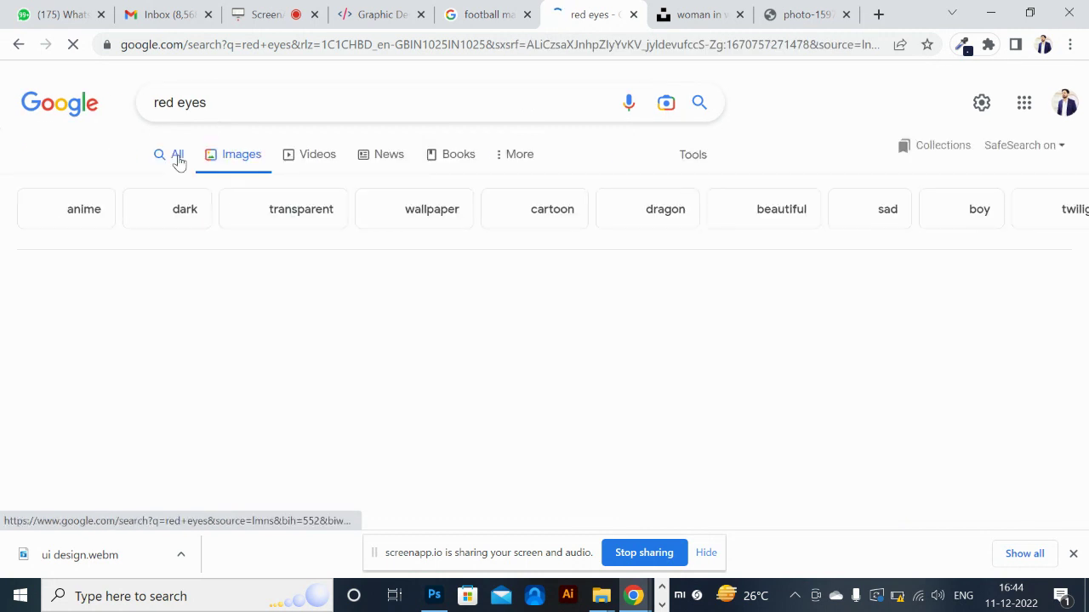
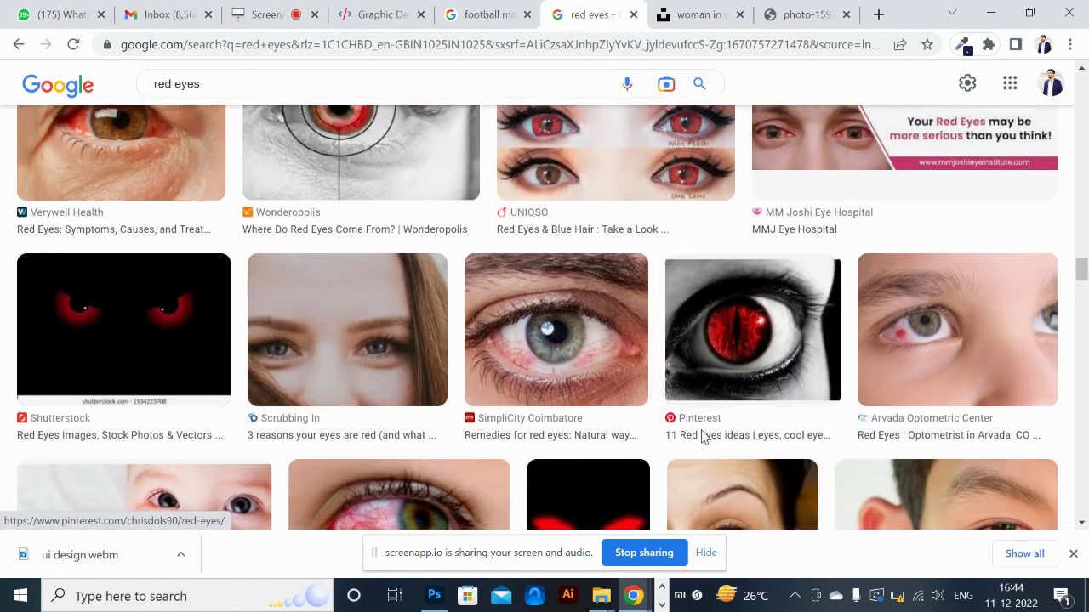
# - Look through the red eyes image results for a suitable sample photo and return to Photoshop
pyautogui.scroll(2, 702, 438)
pyautogui.scroll(-15, 724, 428)
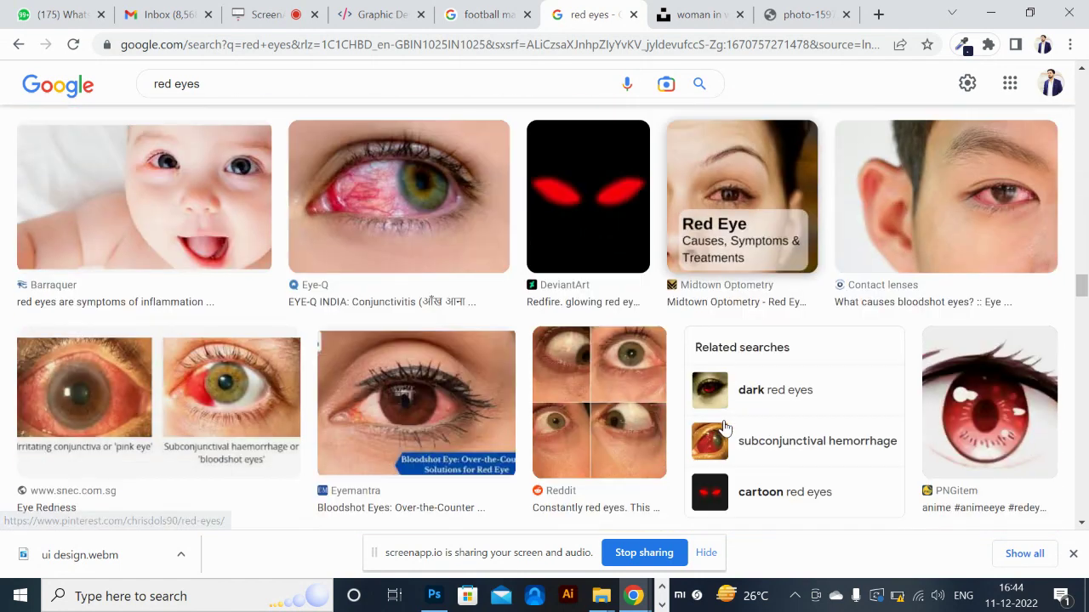
pyautogui.scroll(-7, 724, 427)
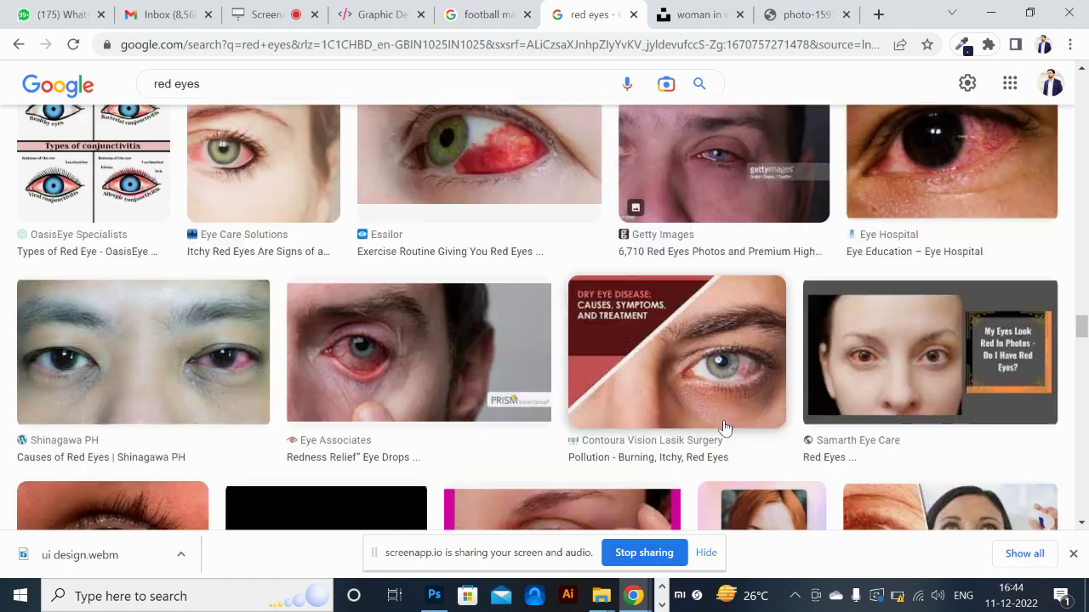
pyautogui.scroll(-4, 724, 428)
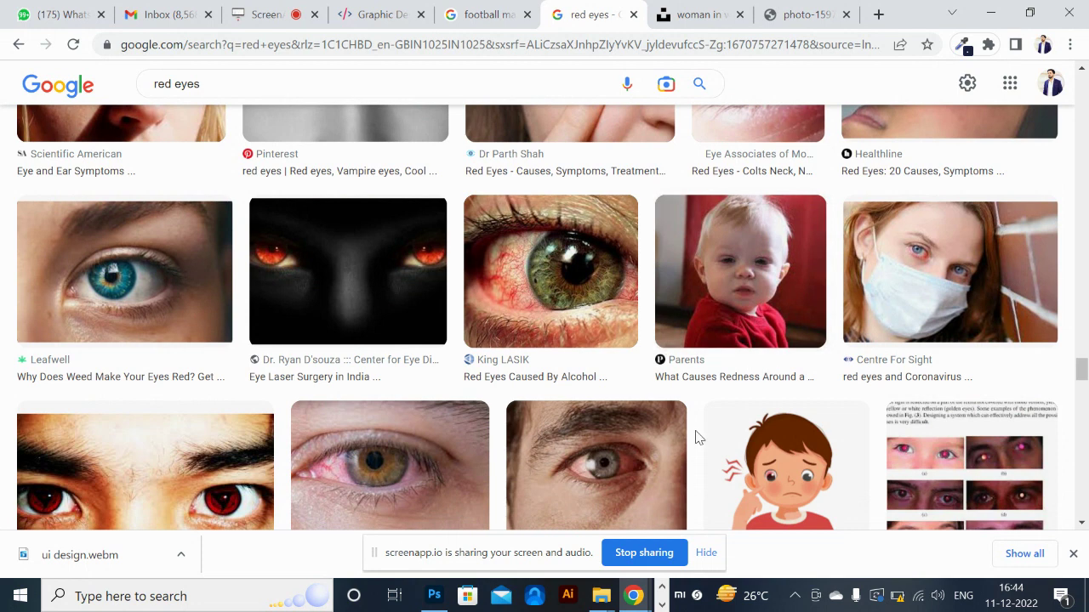
pyautogui.scroll(-10, 699, 437)
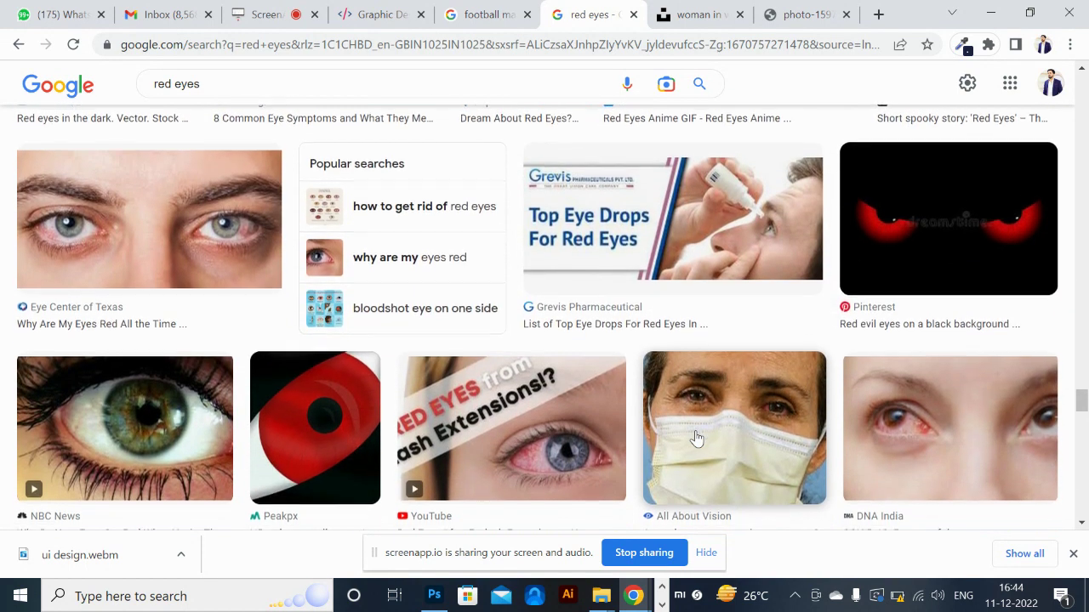
pyautogui.scroll(-8, 696, 438)
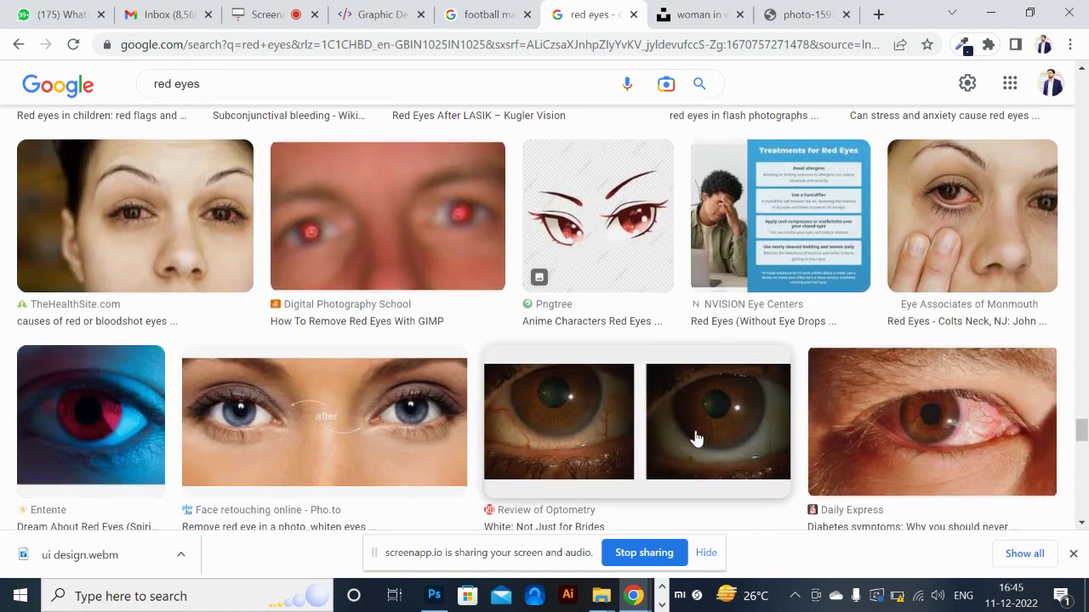
pyautogui.scroll(-2, 695, 438)
pyautogui.hotkey('alt', 'Tab')
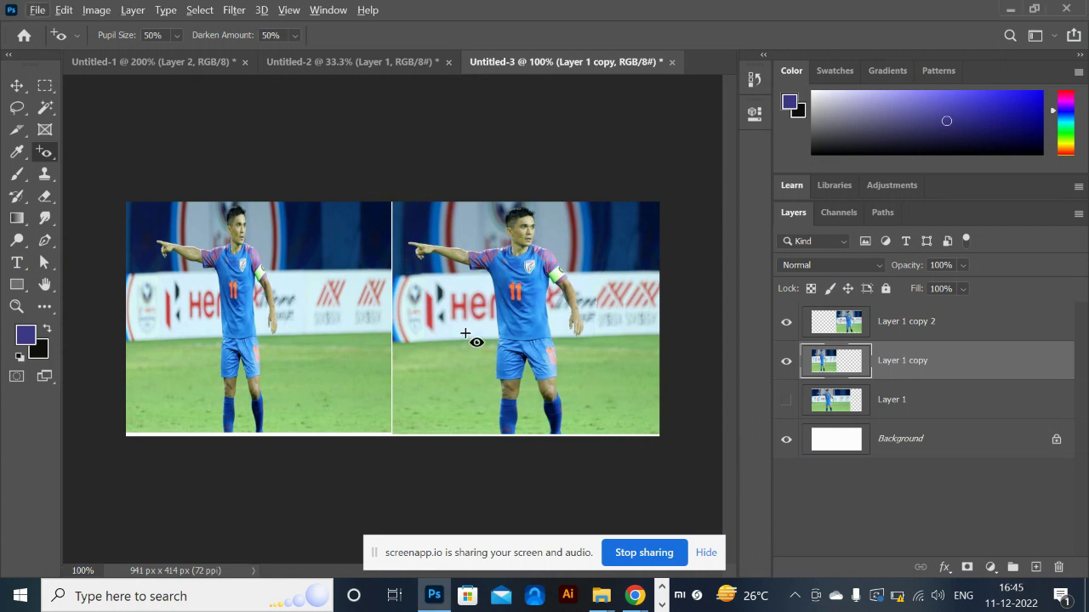
# - Activate the Spot Healing Brush tool in place of the Red Eye tool, and switch to the Brush tool
pyautogui.rightClick(52, 149)
pyautogui.click(113, 153)
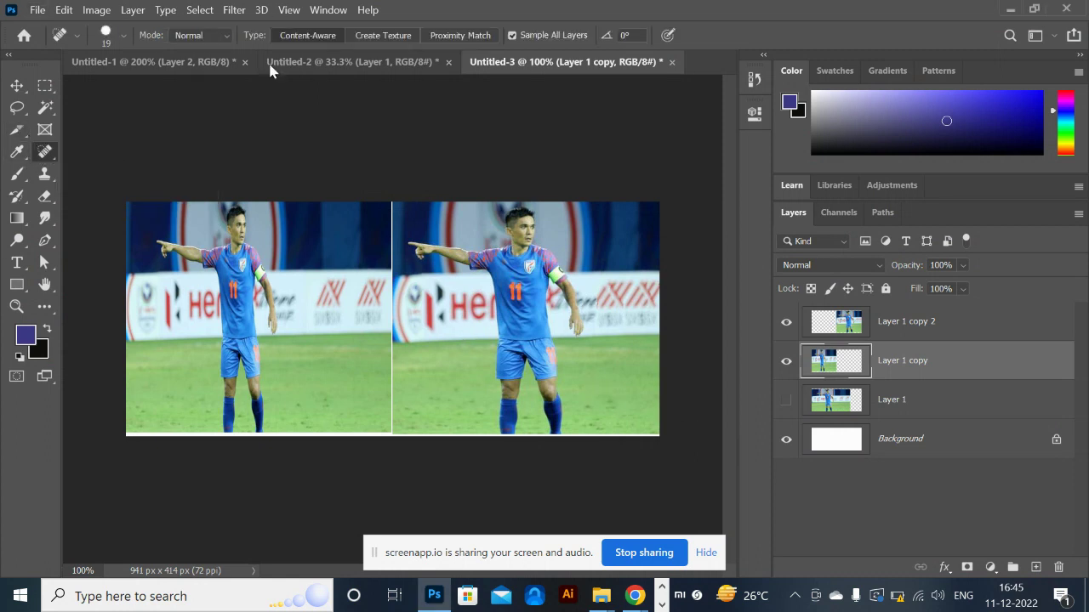
pyautogui.click(17, 179)
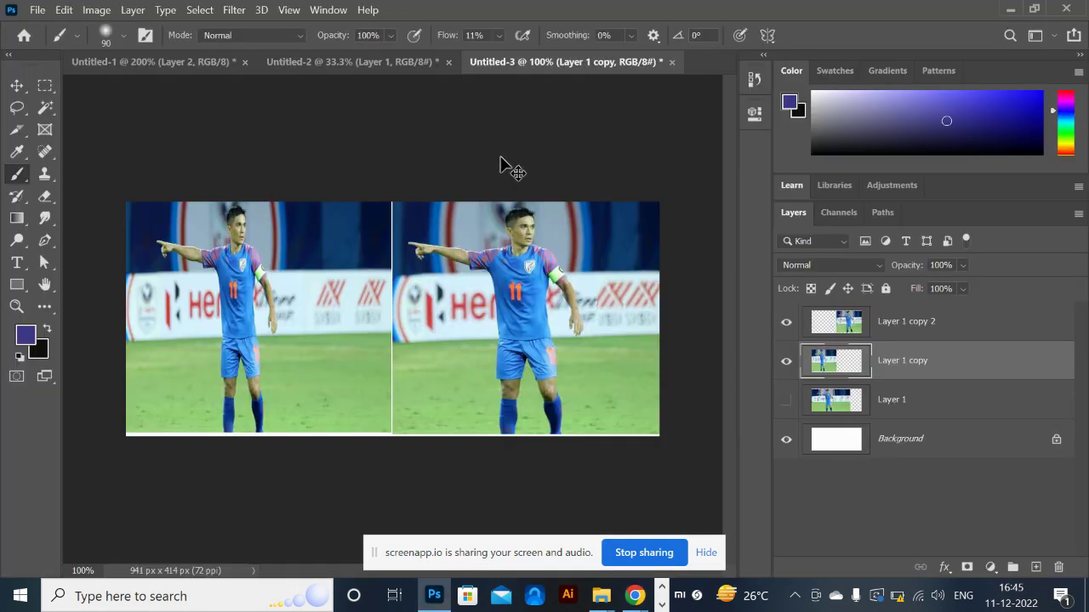
# - Close all three open documents without saving their changes
pyautogui.hotkey('ctrl', 'w')
pyautogui.press('Tab')
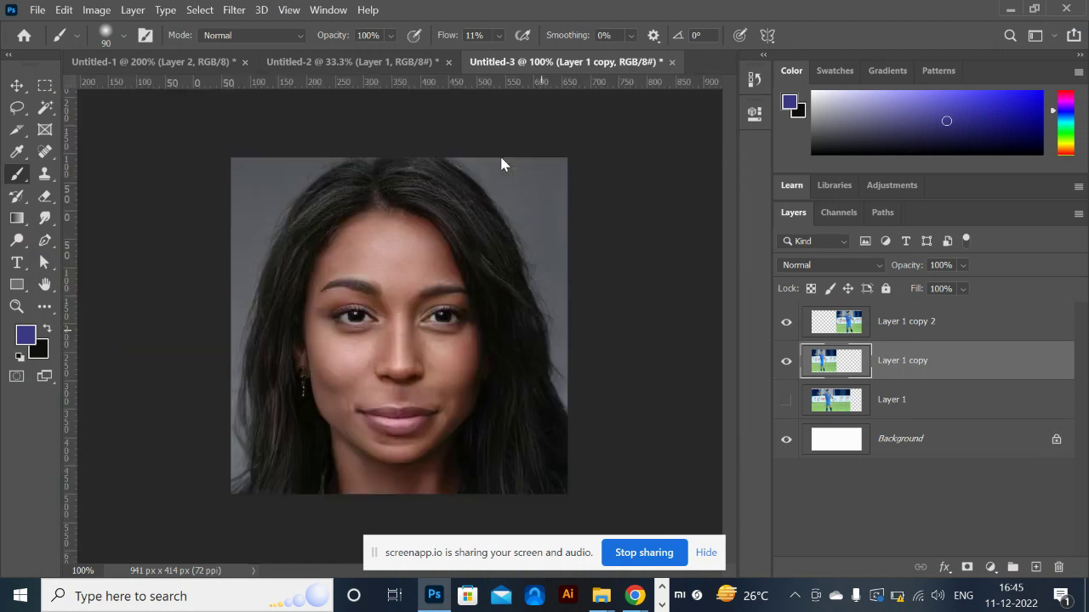
pyautogui.press('Return')
pyautogui.hotkey('ctrl', 'w')
pyautogui.press('Tab')
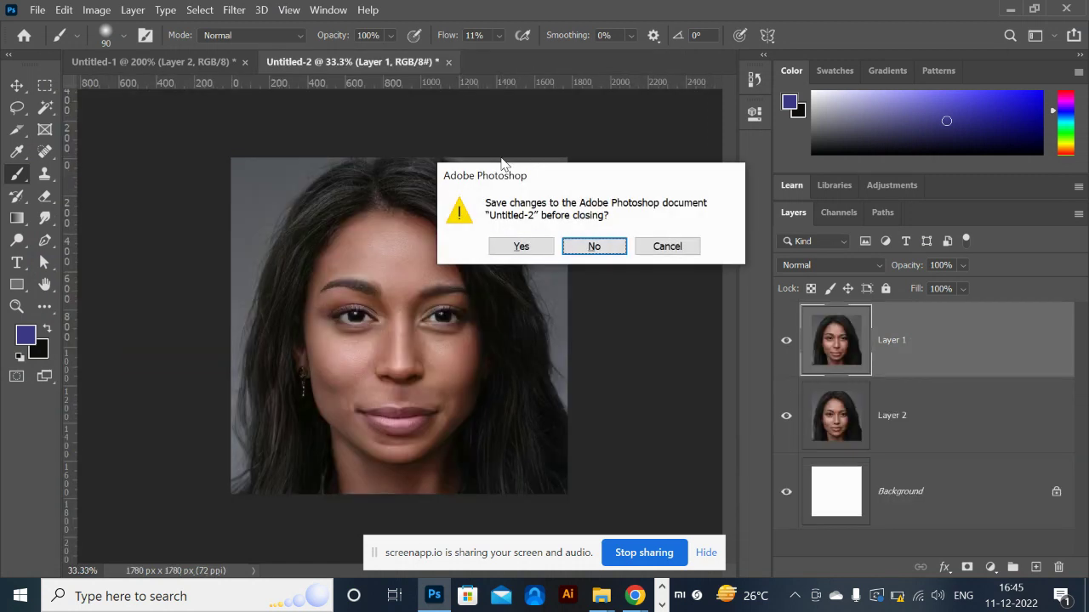
pyautogui.press('Return')
pyautogui.hotkey('ctrl', 'w')
pyautogui.press('Tab')
pyautogui.press('Return')
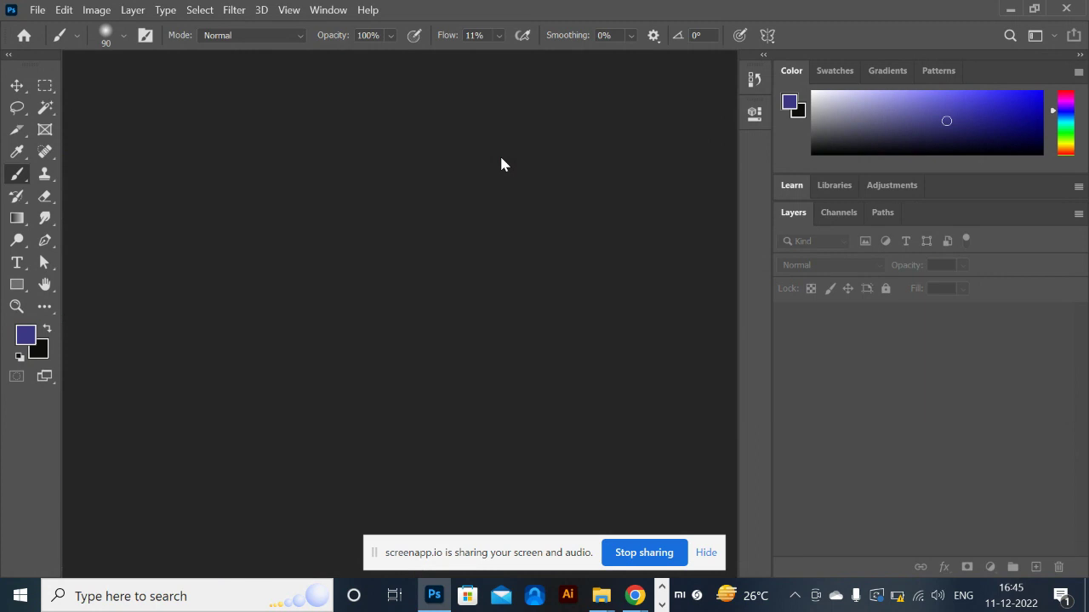
# - Create a new 600 x 600 pixel document at 72 pixels/inch in RGB Color
pyautogui.hotkey('ctrl', 'n')
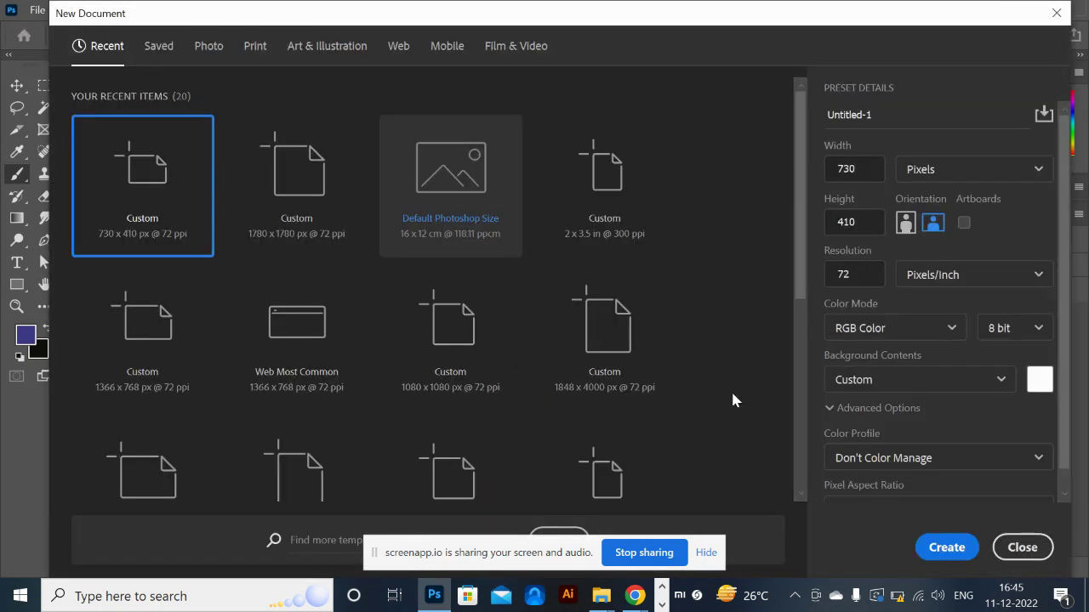
pyautogui.click(714, 158)
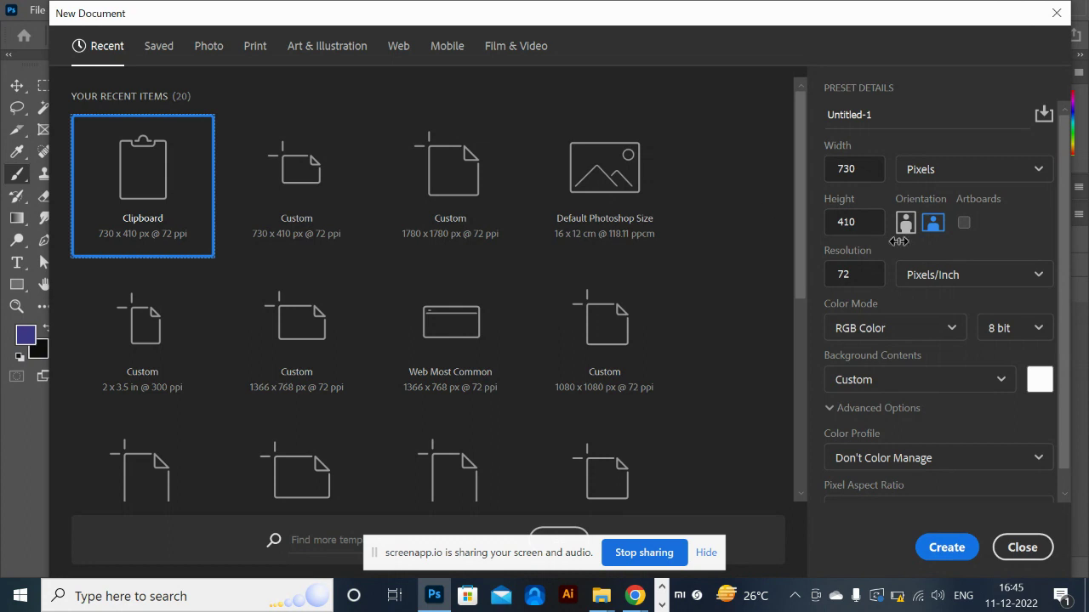
pyautogui.click(871, 175)
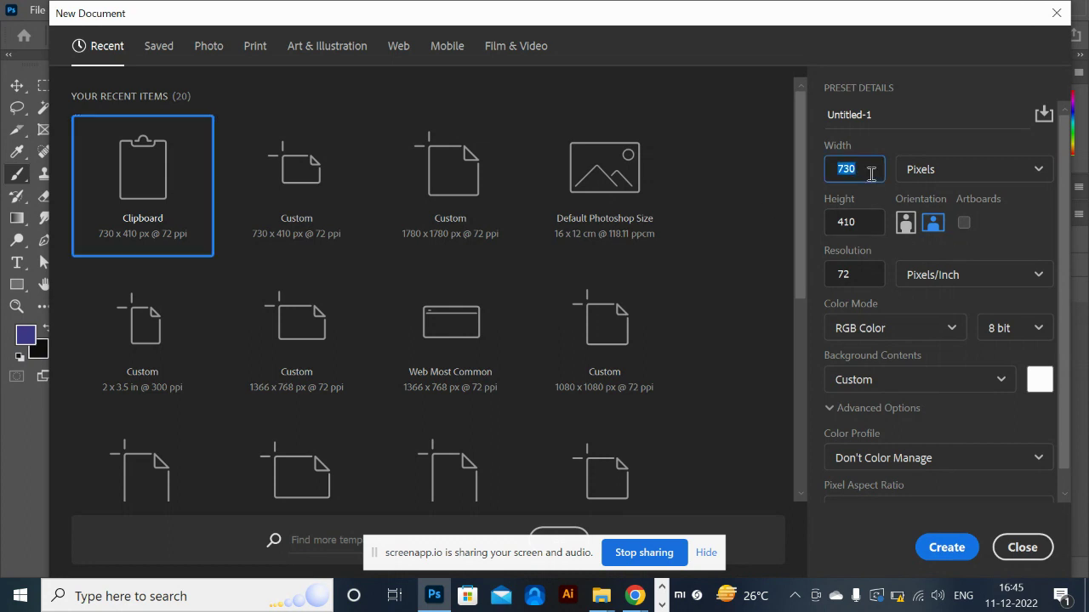
pyautogui.doubleClick(871, 174)
pyautogui.write('600')
pyautogui.press('Tab')
pyautogui.press('Tab')
pyautogui.press('Tab')
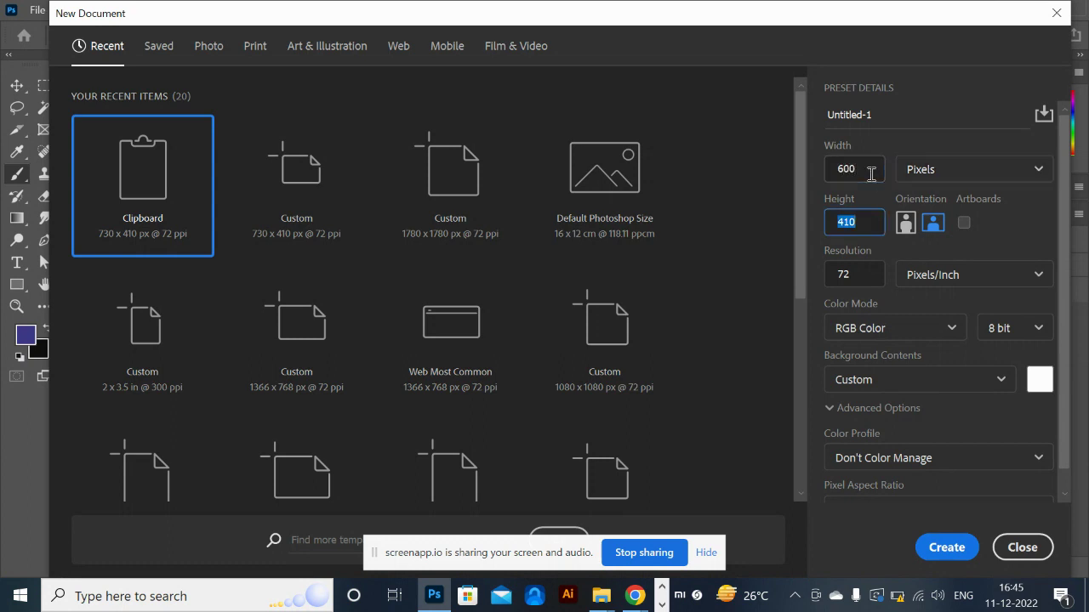
pyautogui.hotkey('shift', 'Tab')
pyautogui.write('600')
pyautogui.press('Return')
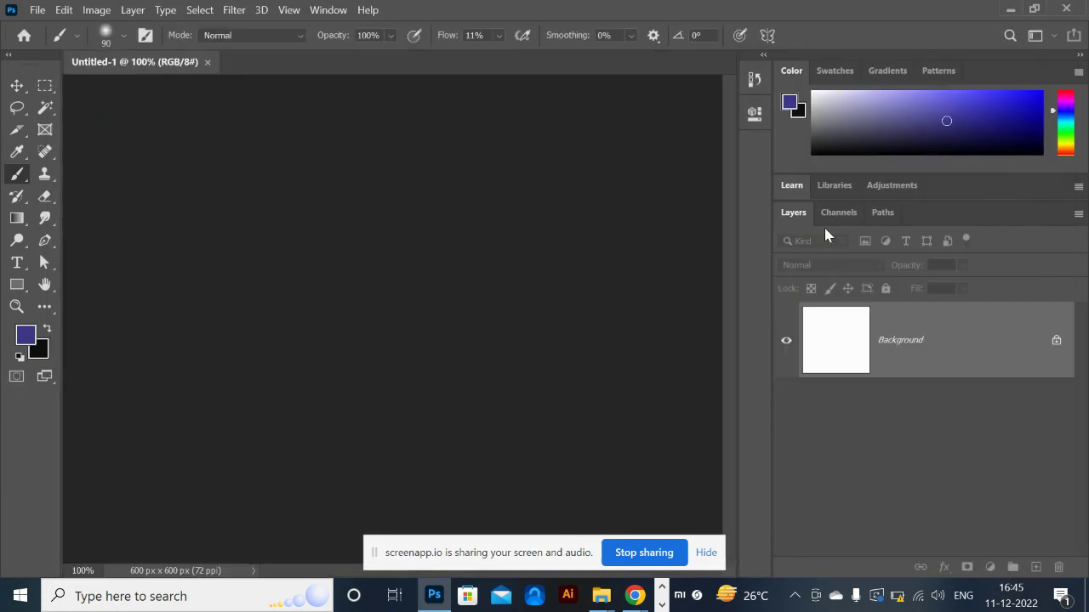
# - Select a square about 25 px wide near the canvas's upper edge and fill it with the foreground colour on a new layer
pyautogui.click(45, 86)
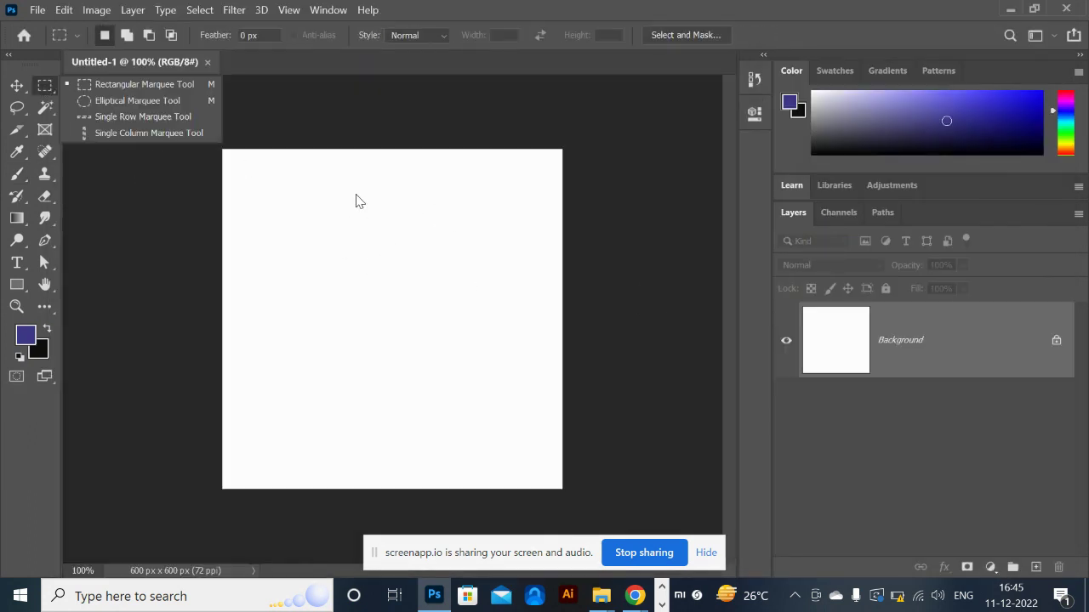
pyautogui.moveTo(321, 198); pyautogui.dragTo(333, 210)
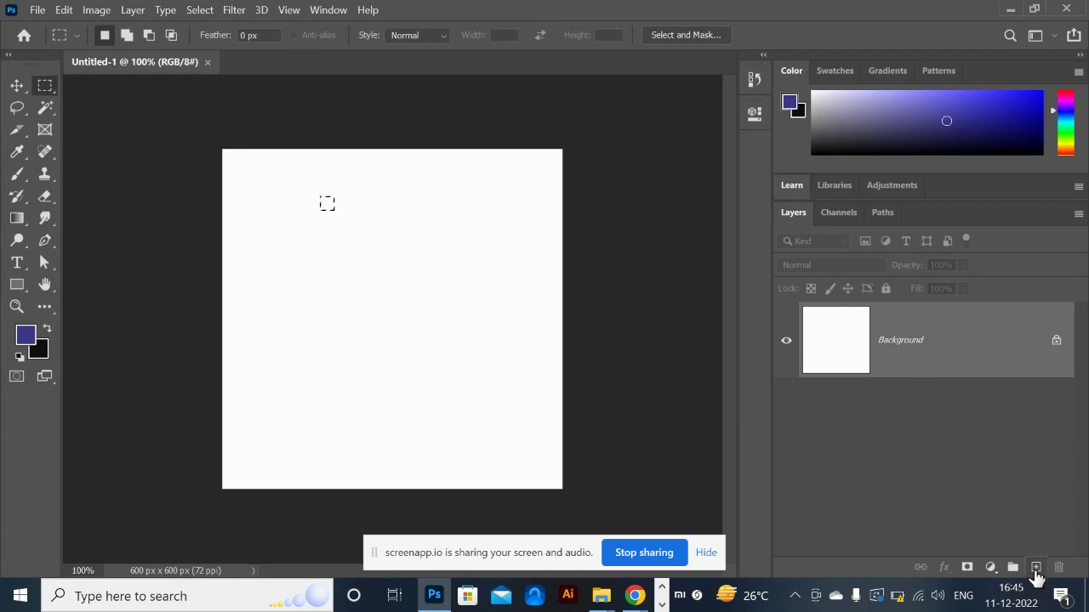
pyautogui.click(1036, 567)
pyautogui.hotkey('alt', 'BackSpace')
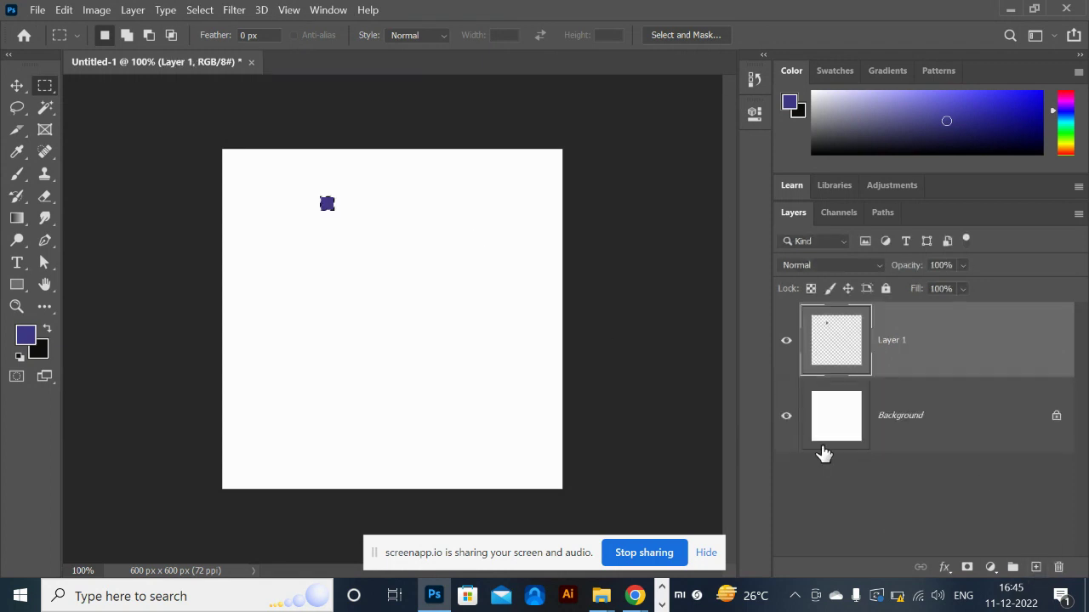
# - Define a brush preset from the filled square, keeping the name Sampled Brush 4
pyautogui.hotkey('alt', 'e')
pyautogui.press('Down')
pyautogui.press('Down')
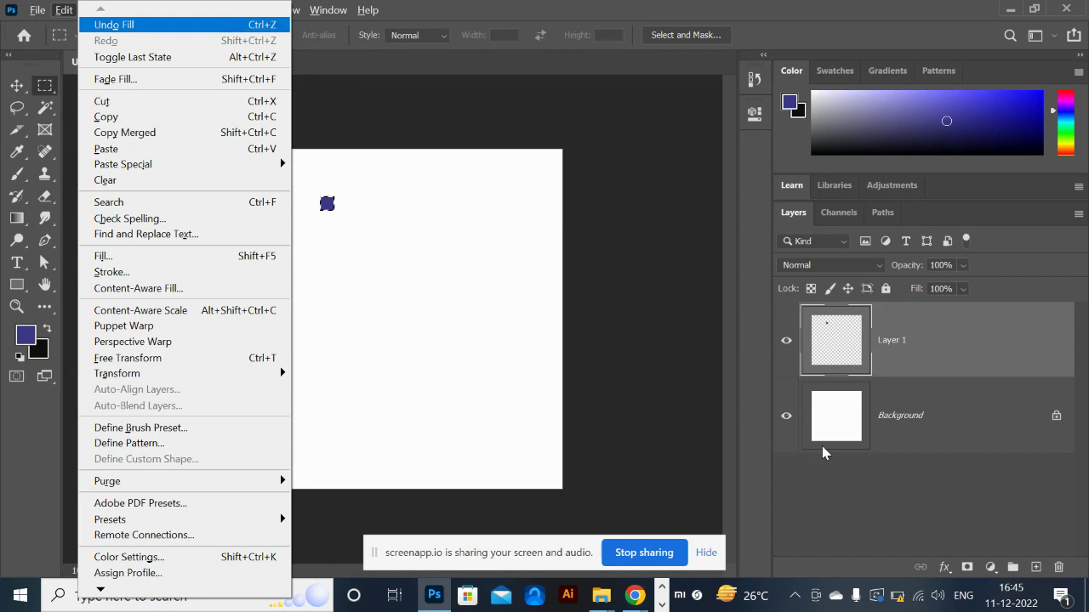
pyautogui.press('Down')
pyautogui.press('Down')
pyautogui.press('Down')
pyautogui.press('Down')
pyautogui.press('Down')
pyautogui.press('Down')
pyautogui.press('Down')
pyautogui.press('Down')
pyautogui.press('Down')
pyautogui.press('Down')
pyautogui.press('Down')
pyautogui.press('Down')
pyautogui.press('Down')
pyautogui.press('Down')
pyautogui.press('Down')
pyautogui.press('Down')
pyautogui.press('Down')
pyautogui.press('Down')
pyautogui.press('Down')
pyautogui.press('Down')
pyautogui.press('Up')
pyautogui.press('Up')
pyautogui.press('Return')
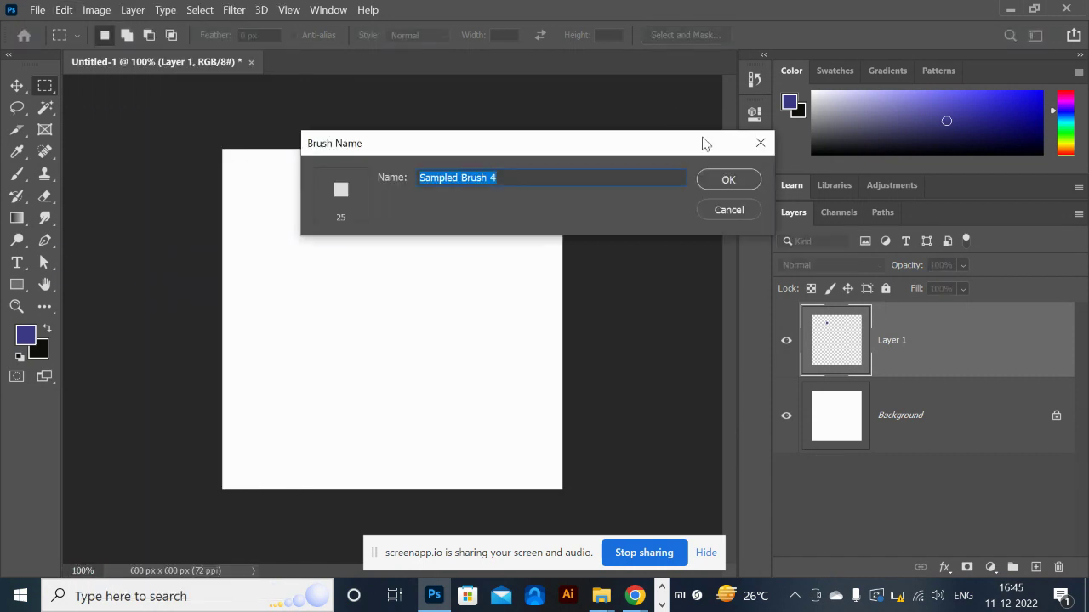
pyautogui.click(730, 187)
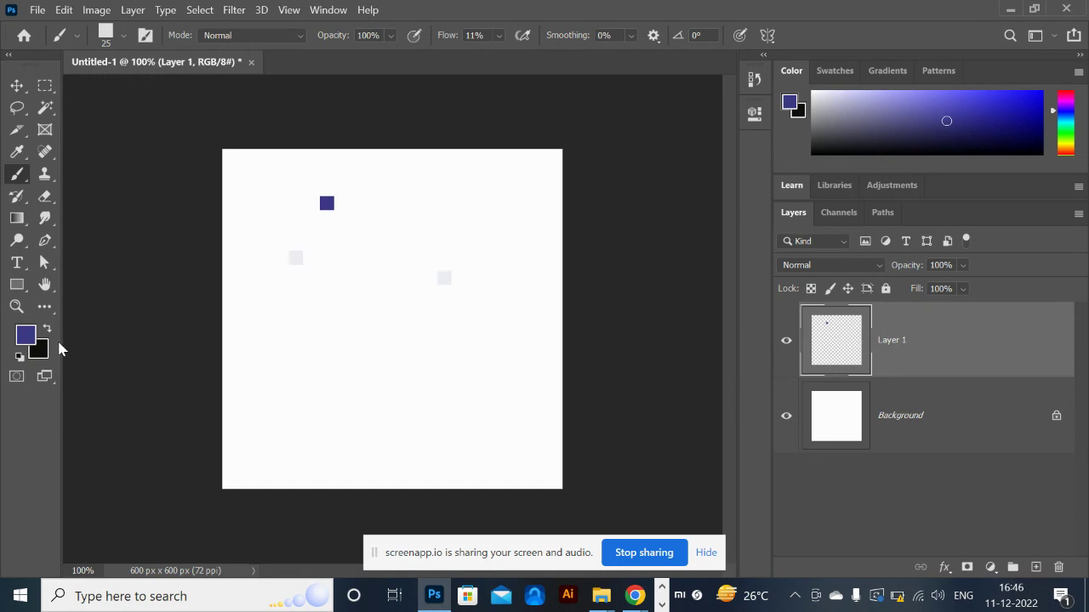
# - Set the foreground colour to near-black and try a wavy stroke with the square brush, undoing the stroke
pyautogui.click(25, 335)
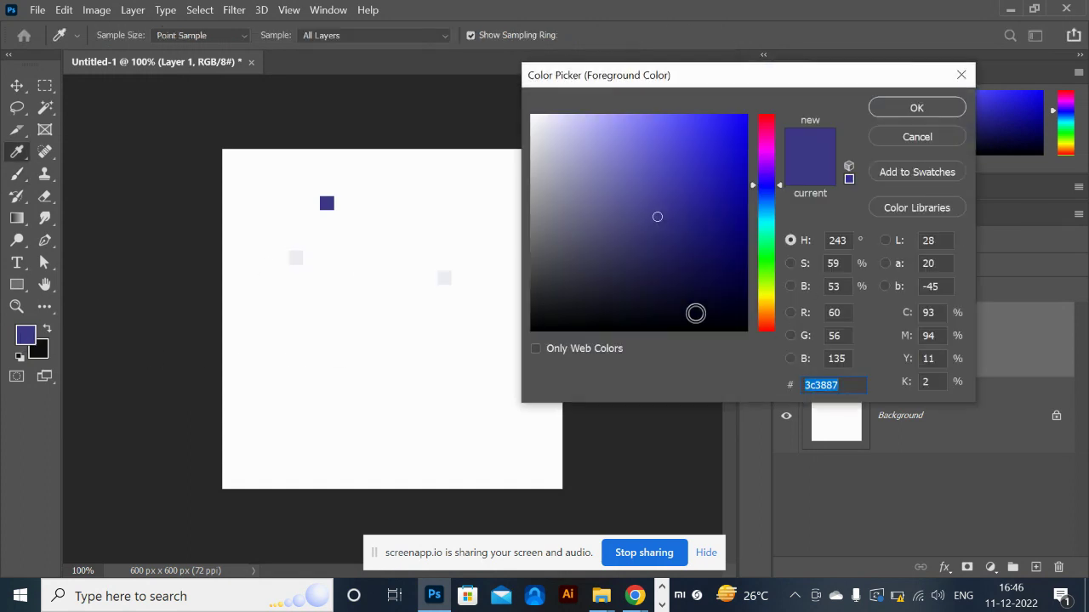
pyautogui.click(696, 314)
pyautogui.click(916, 110)
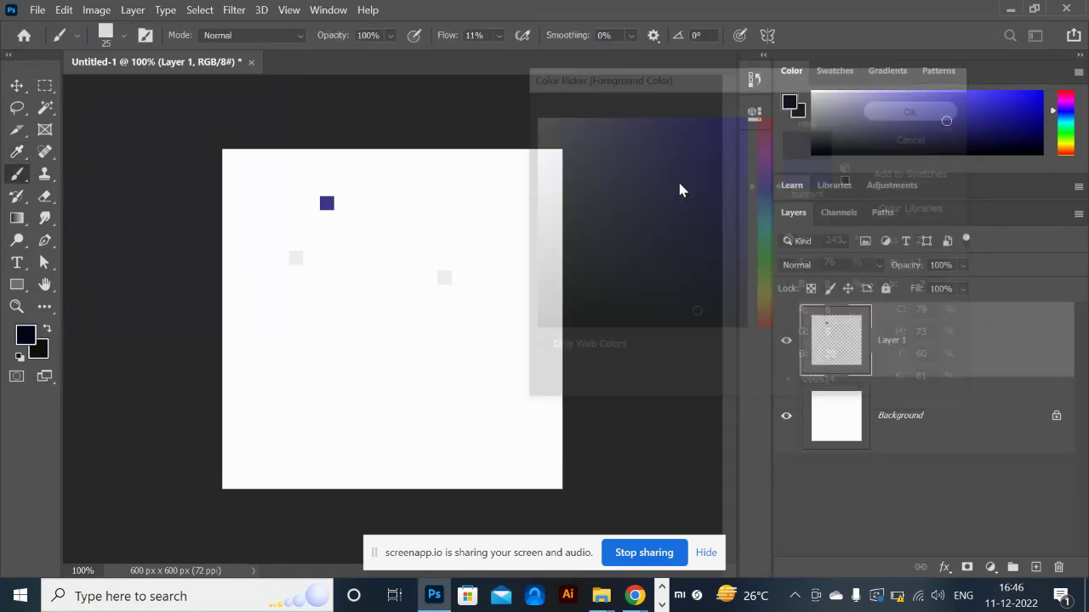
pyautogui.moveTo(382, 321)
pyautogui.mouseDown()
pyautogui.moveTo(489, 388)
pyautogui.moveTo(486, 338)
pyautogui.moveTo(543, 321)
pyautogui.mouseUp()
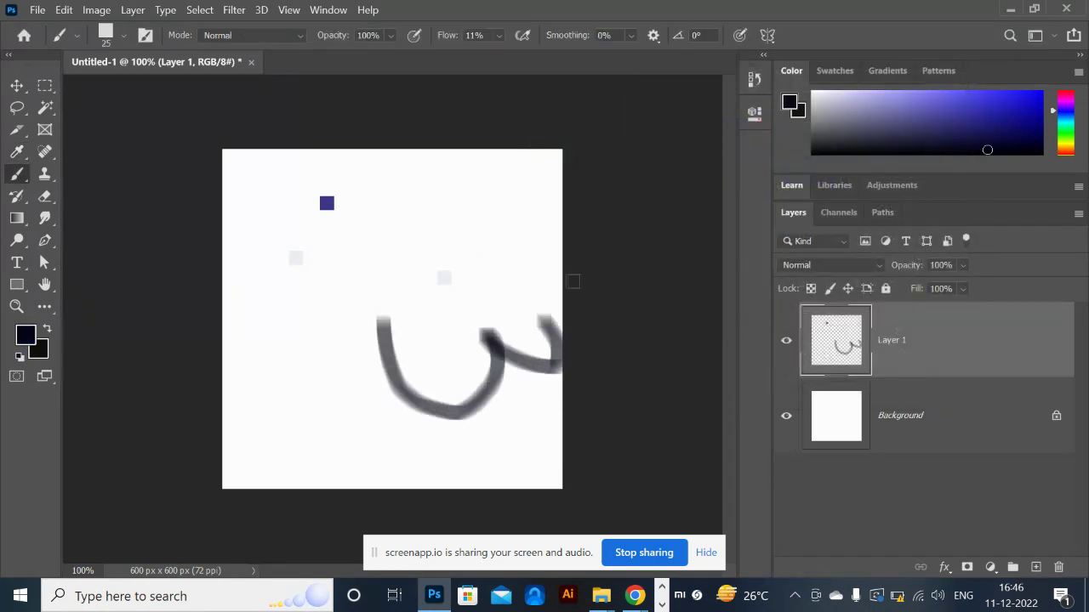
pyautogui.hotkey('ctrl', 'z')
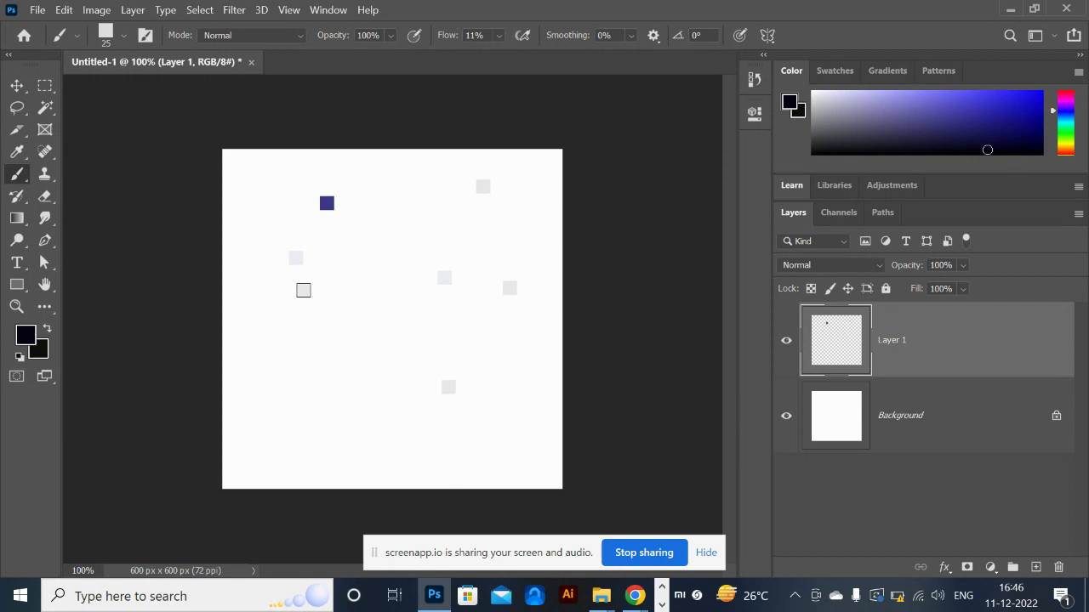
# - Set the brush flow to 100% and stamp three dark squares at separate spots on the canvas
pyautogui.click(497, 36)
pyautogui.moveTo(504, 55); pyautogui.dragTo(712, 85)
pyautogui.click(415, 262)
pyautogui.click(367, 389)
pyautogui.click(468, 449)
# - Undo all the brush stamps and the original square's fill, and clear the remaining selection
pyautogui.hotkey('ctrl', 'z')
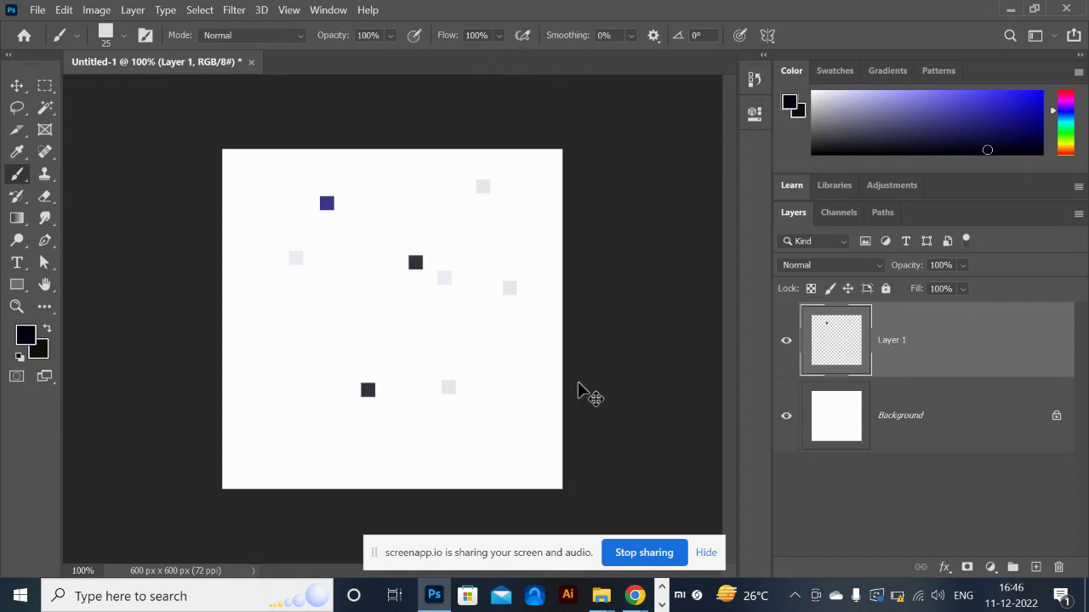
pyautogui.hotkey('ctrl', 'z')
pyautogui.hotkey('ctrl', 'z')
pyautogui.hotkey('ctrl', 'z')
pyautogui.hotkey('ctrl', 'z')
pyautogui.hotkey('ctrl', 'z')
pyautogui.hotkey('ctrl', 'z')
pyautogui.hotkey('ctrl', 'z')
pyautogui.hotkey('ctrl', 'z')
pyautogui.hotkey('ctrl', 'z')
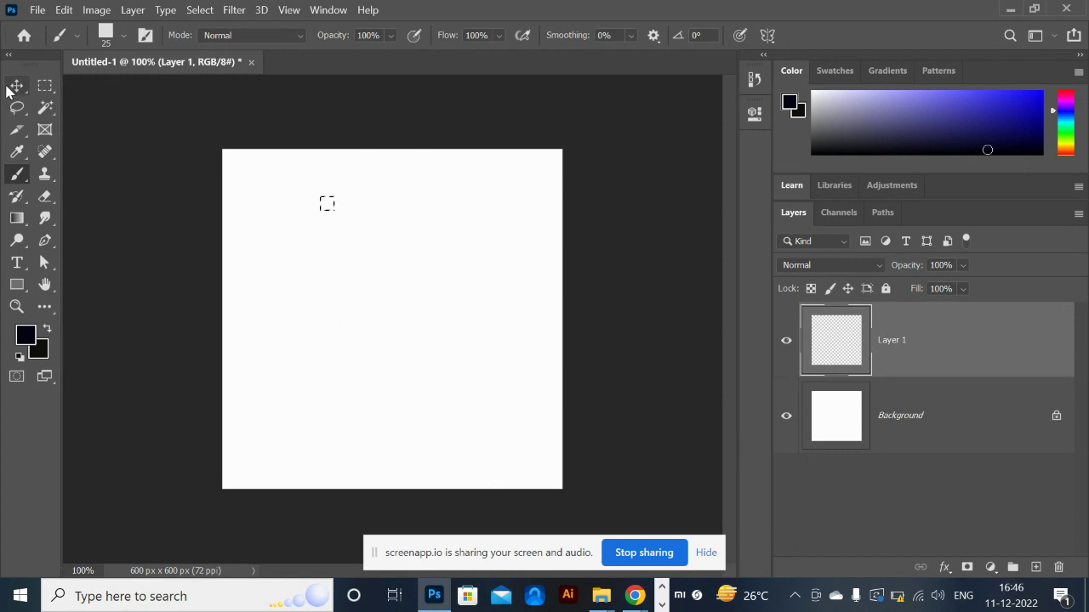
pyautogui.click(17, 85)
pyautogui.hotkey('ctrl', 'd')
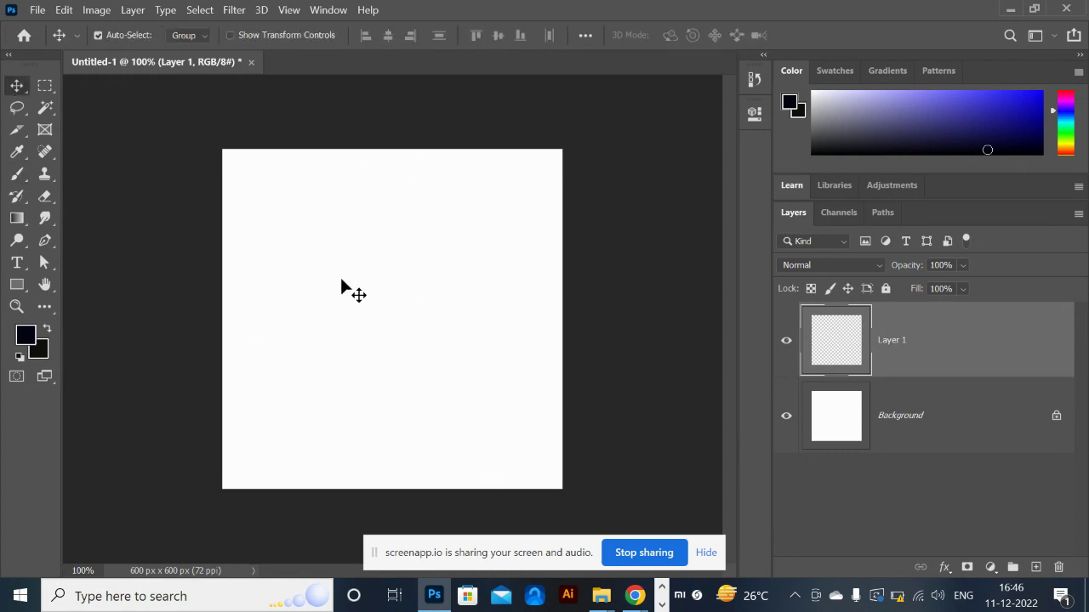
# - Add the letter "R" as horizontal text near the canvas centre in Poppins SemiBold at 56 pt
pyautogui.click(17, 265)
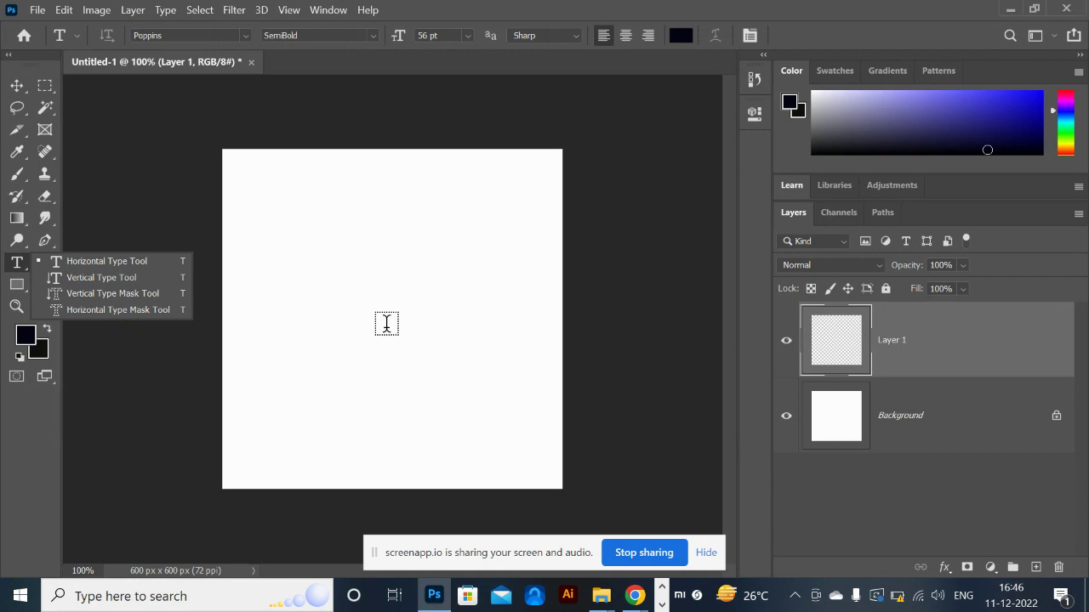
pyautogui.click(351, 297)
pyautogui.write('R')
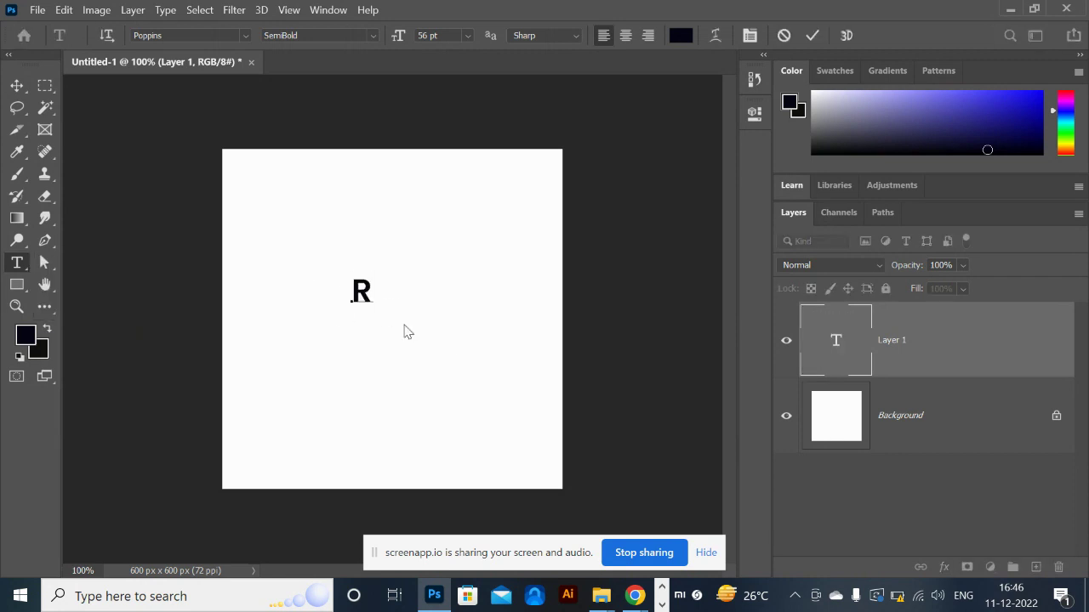
pyautogui.press('ctrl')
pyautogui.click(20, 89)
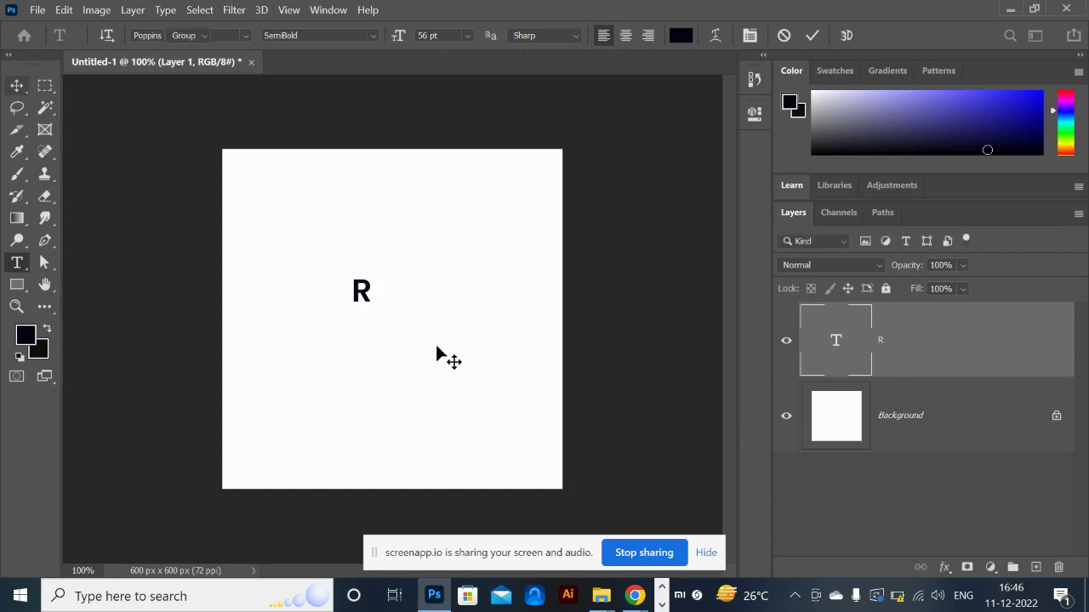
# - Scale the letter R up to about 158 px tall and move it up towards the canvas centre
pyautogui.hotkey('ctrl', 't')
pyautogui.moveTo(372, 323); pyautogui.dragTo(499, 437)
pyautogui.press('Return')
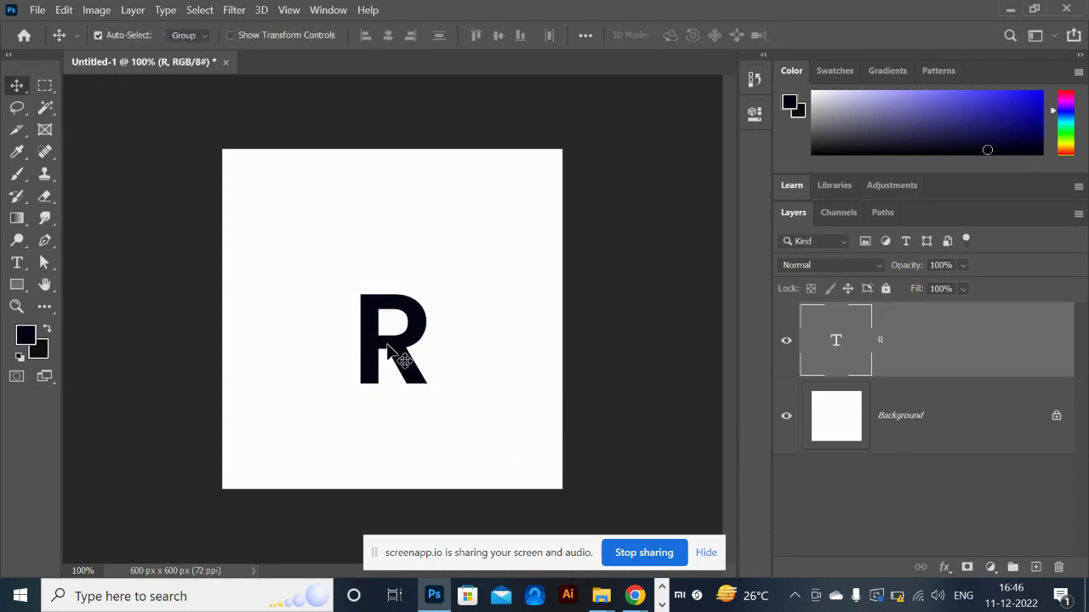
pyautogui.moveTo(389, 356); pyautogui.dragTo(396, 305)
# - Load the R text layer's outline as a selection and define a brush preset from it with the default name
pyautogui.press('ctrl')
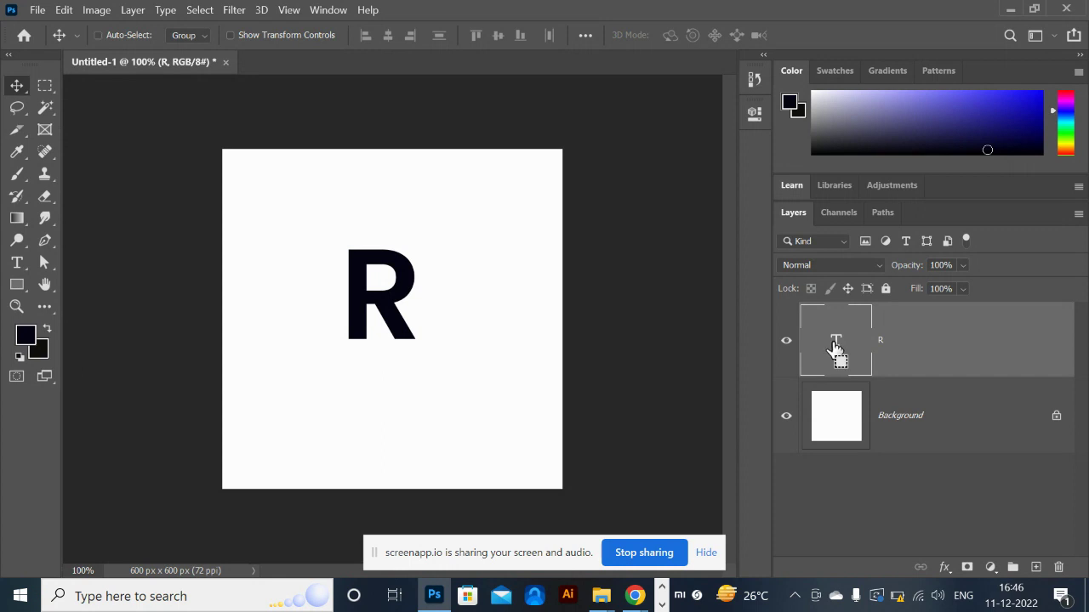
pyautogui.keyDown('ctrl'); pyautogui.click(836, 349); pyautogui.keyUp('ctrl')
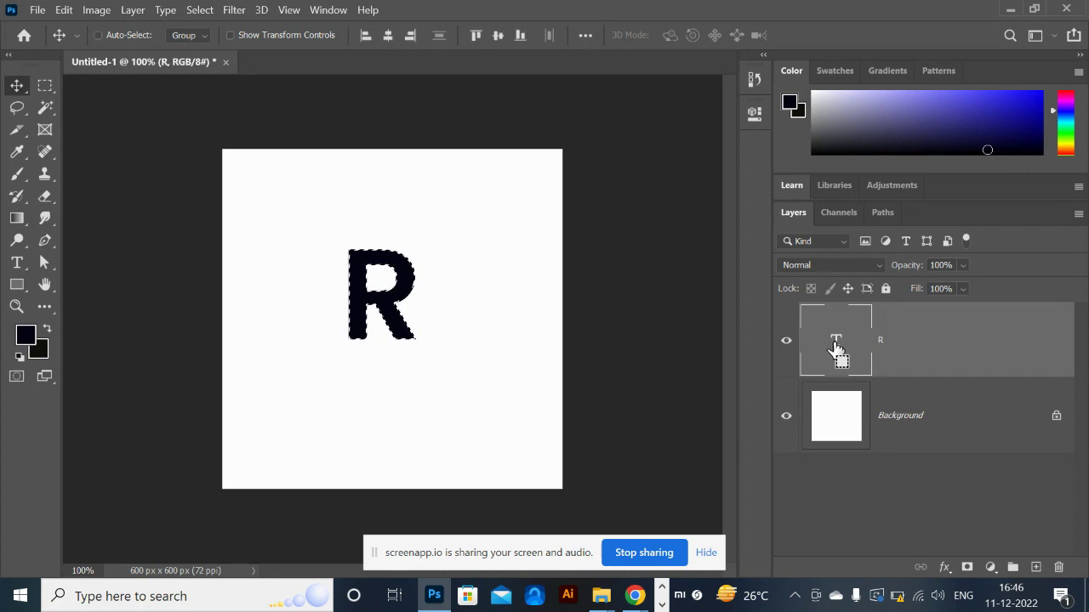
pyautogui.click(64, 11)
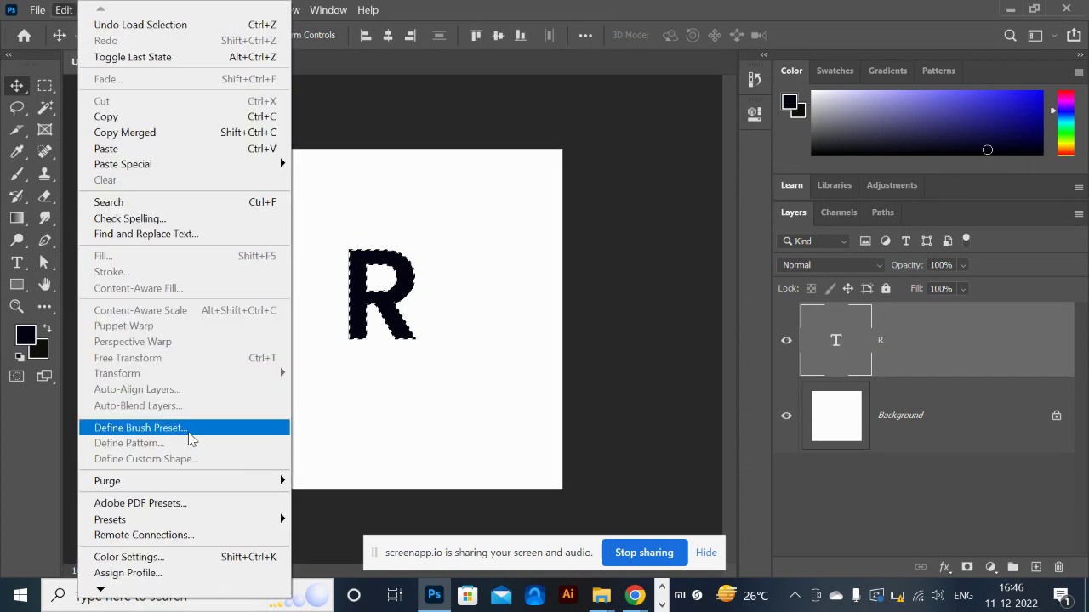
pyautogui.click(190, 429)
pyautogui.click(725, 179)
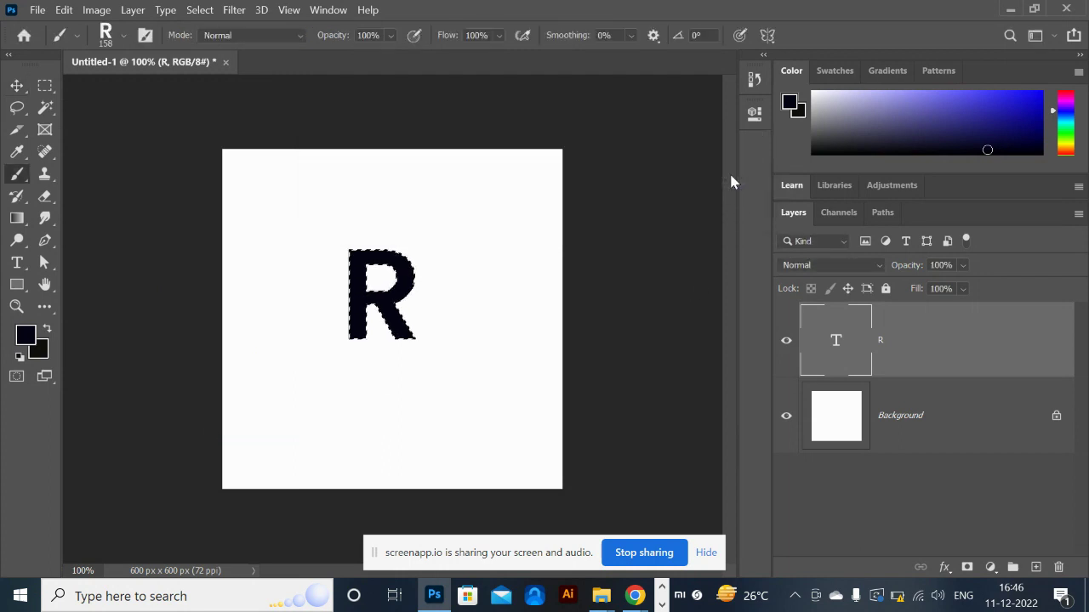
# - Hide the R text layer and add a new empty layer above it
pyautogui.click(786, 340)
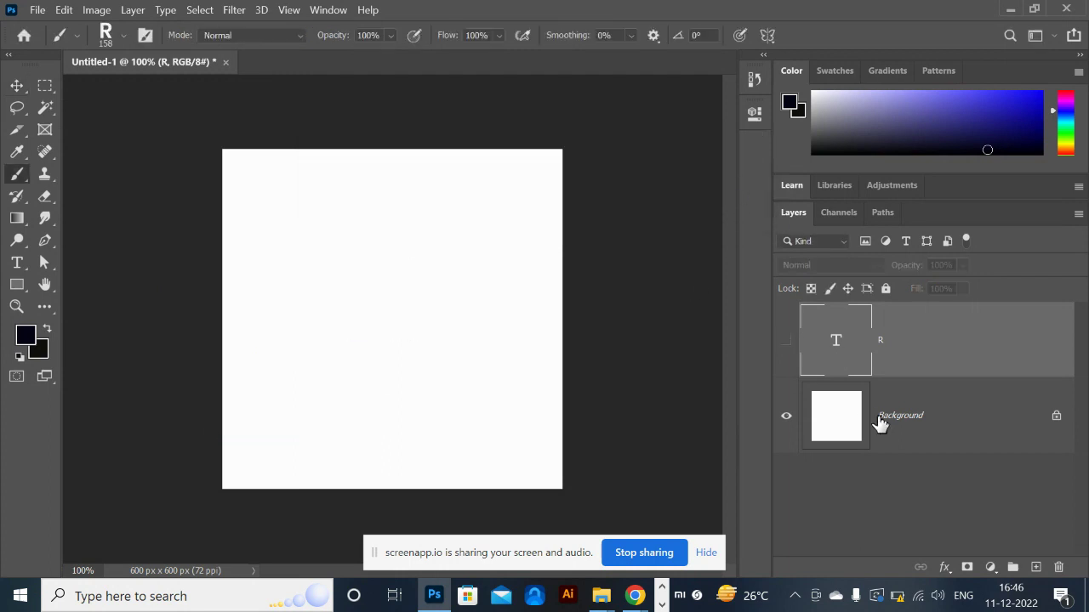
pyautogui.click(1035, 566)
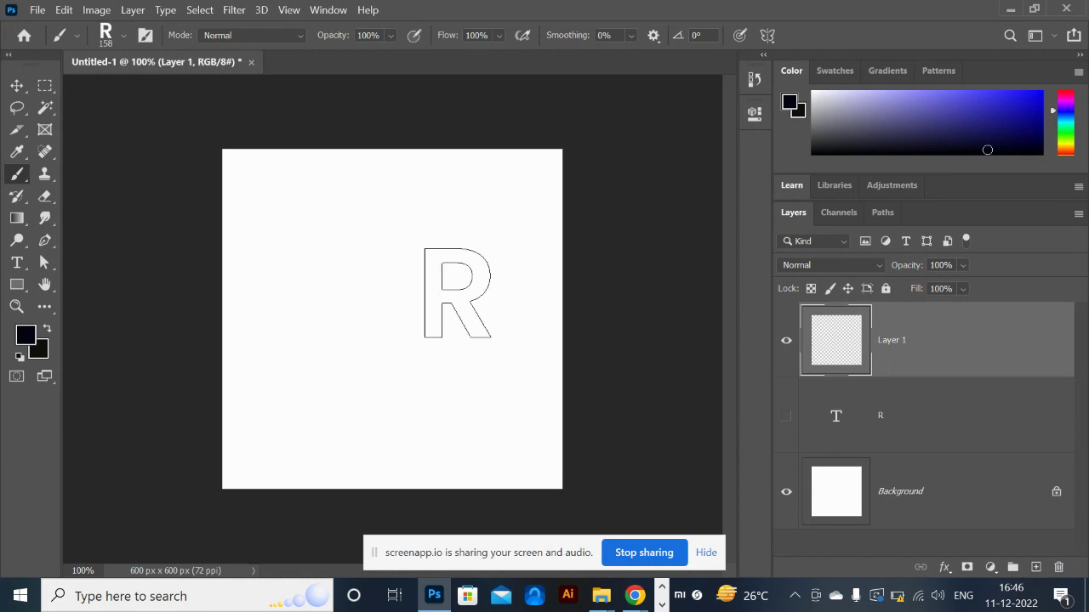
# - Try the R brush with two stamps on the new layer and undo both
pyautogui.click(436, 249)
pyautogui.click(322, 361)
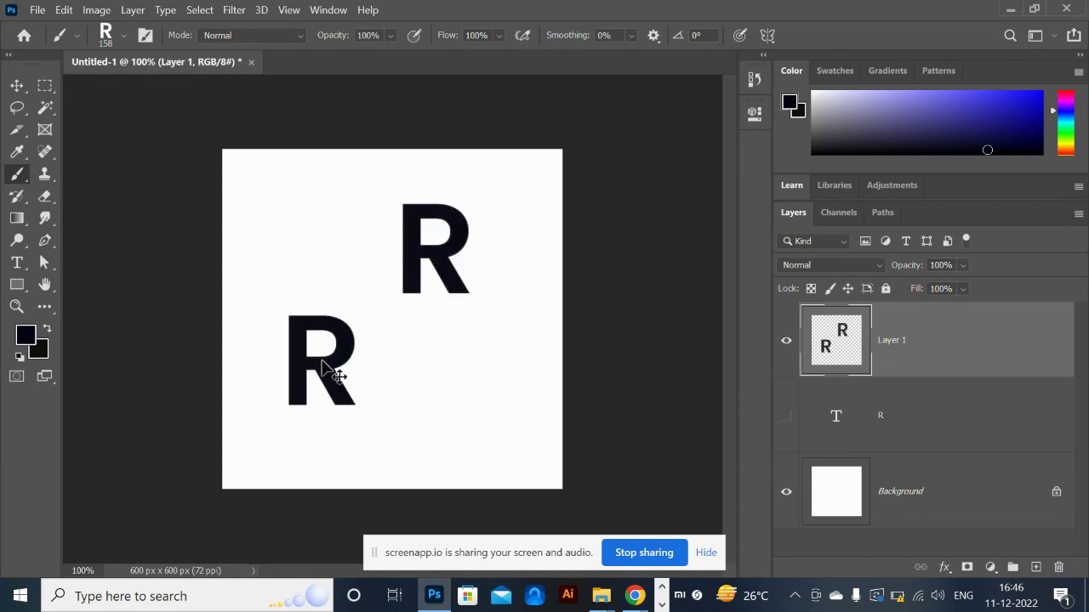
pyautogui.hotkey('ctrl', 'z')
pyautogui.hotkey('ctrl', 'z')
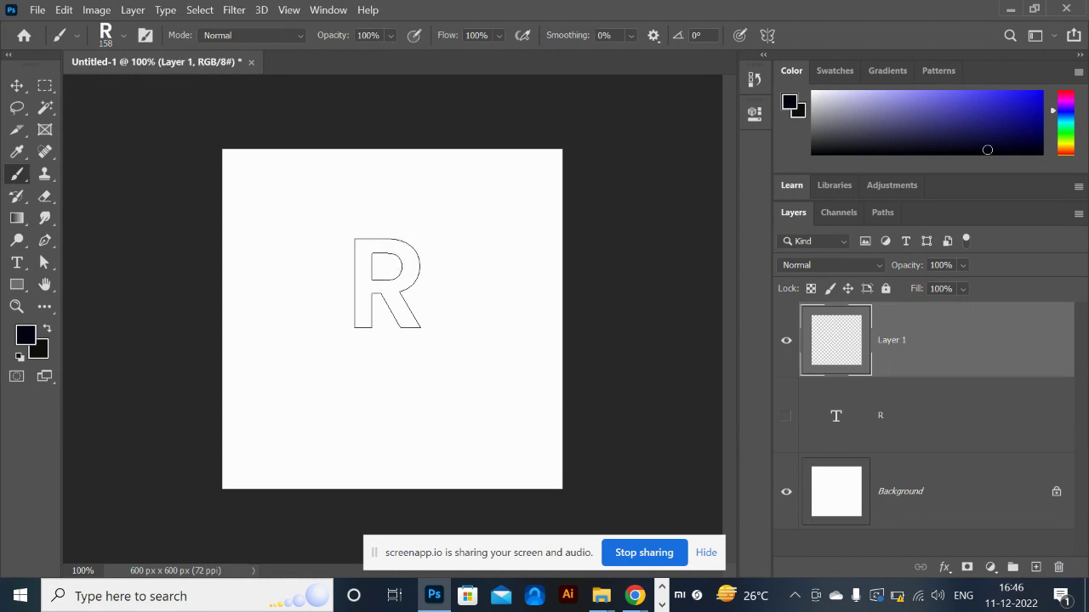
# - Reduce the R brush to 70 px and open the brush settings
pyautogui.press('[')
pyautogui.press('[')
pyautogui.press('[')
pyautogui.press('[')
pyautogui.press('[')
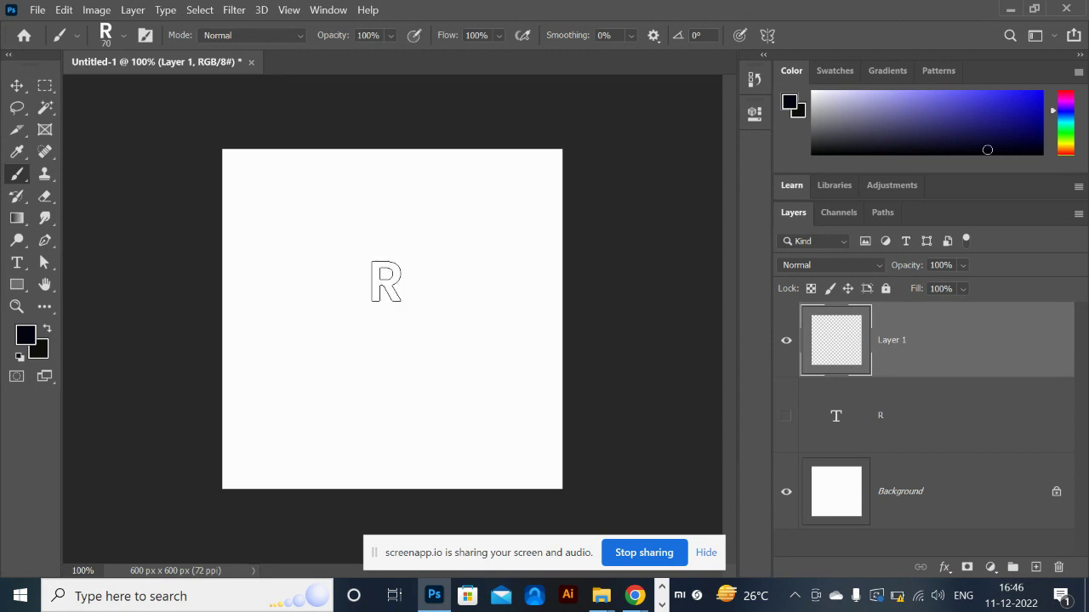
pyautogui.press('F5')
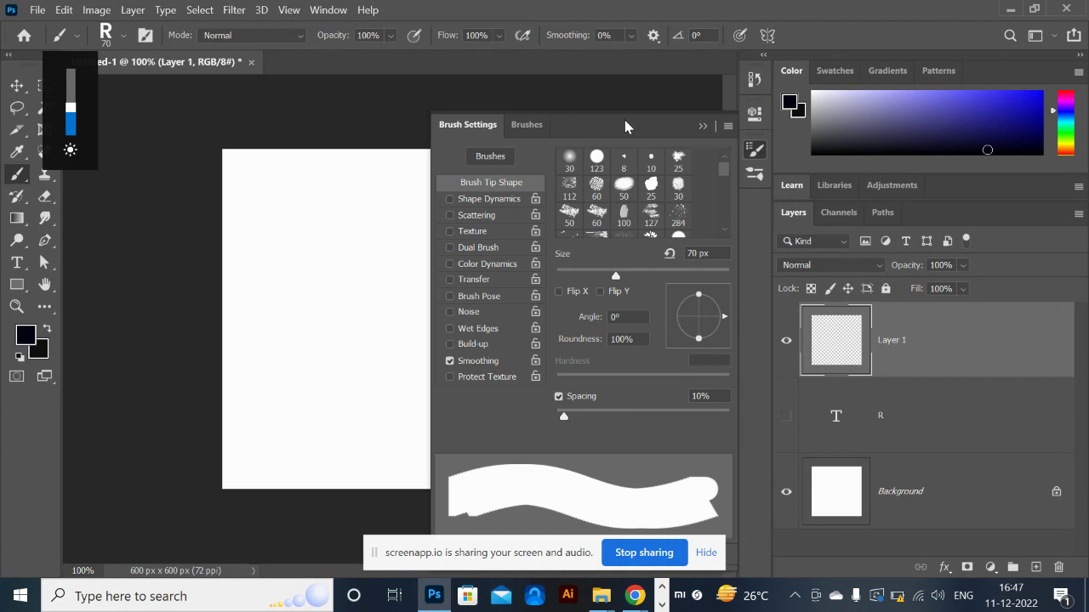
pyautogui.press('F5')
pyautogui.moveTo(830, 143)
pyautogui.mouseDown()
pyautogui.moveTo(739, 119)
pyautogui.moveTo(711, 134)
pyautogui.mouseUp()
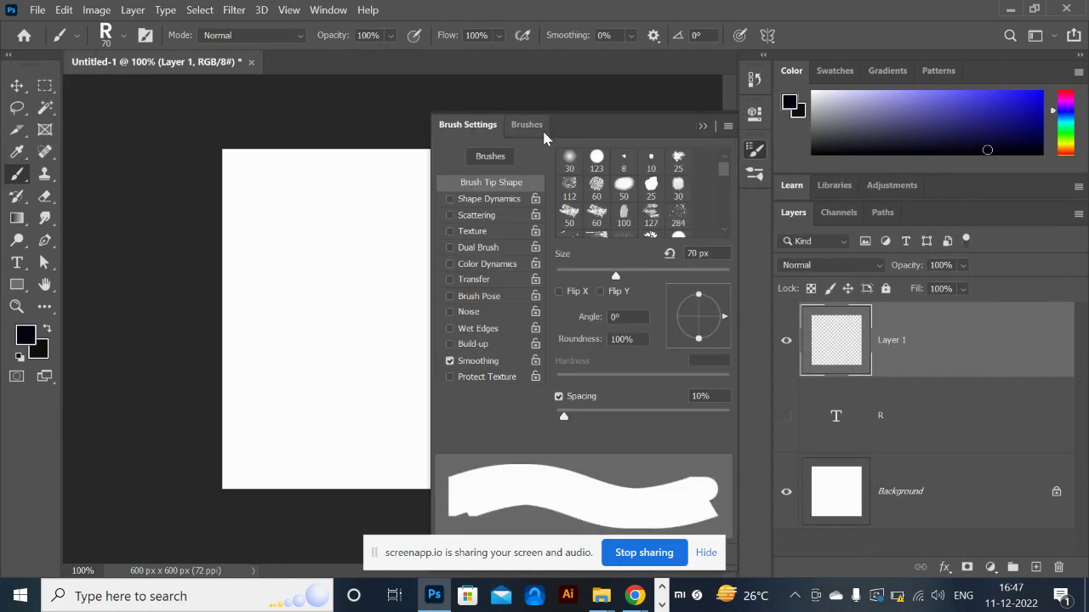
pyautogui.moveTo(629, 124); pyautogui.dragTo(625, 123)
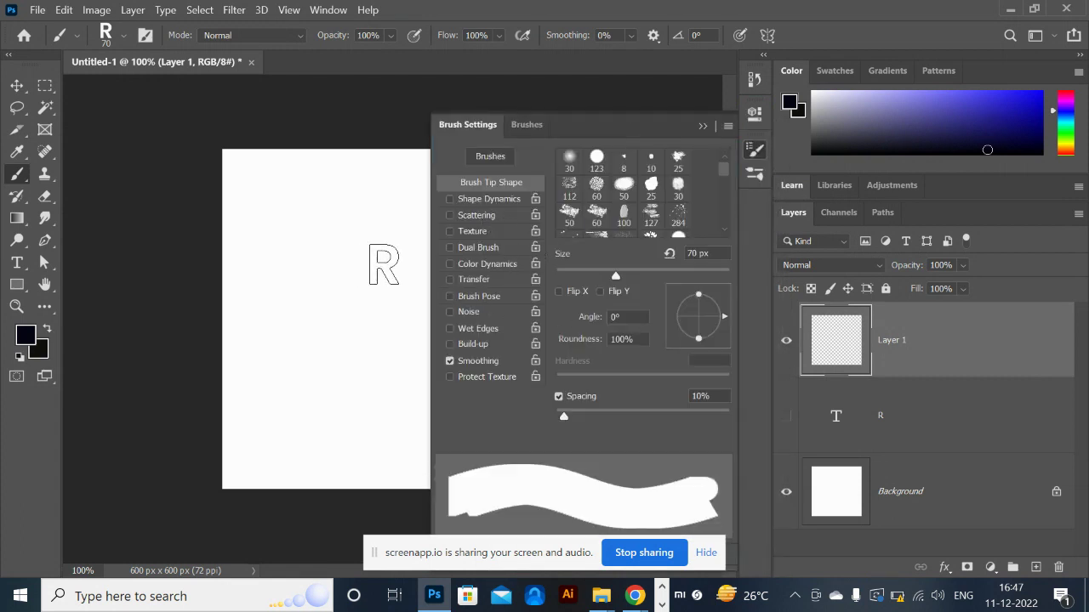
# - Enable Shape Dynamics for the R brush and set its tip to 161% spacing and 57 px size
pyautogui.click(505, 200)
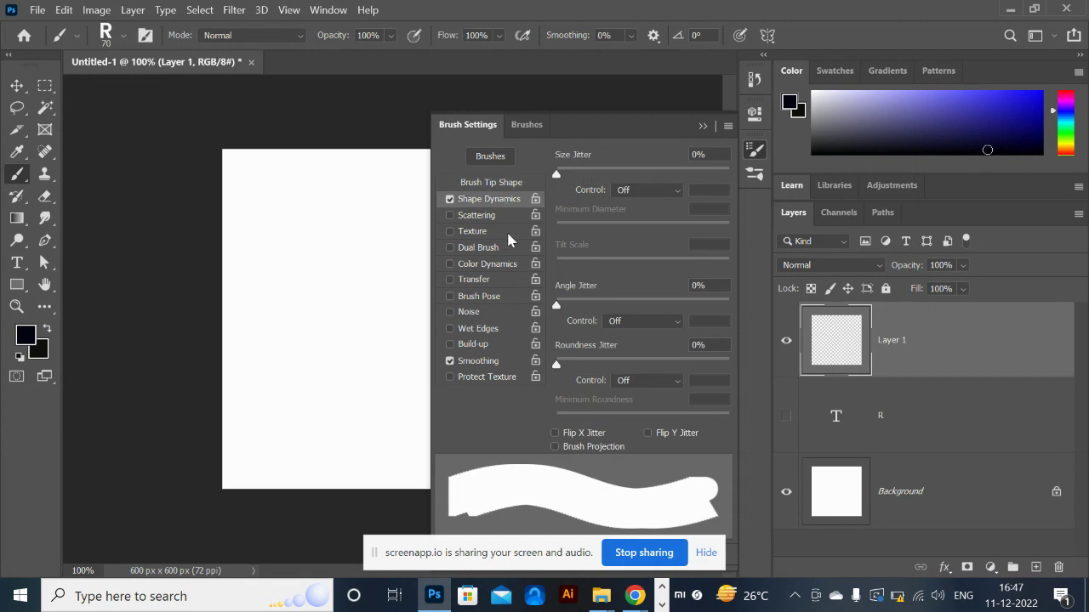
pyautogui.click(496, 183)
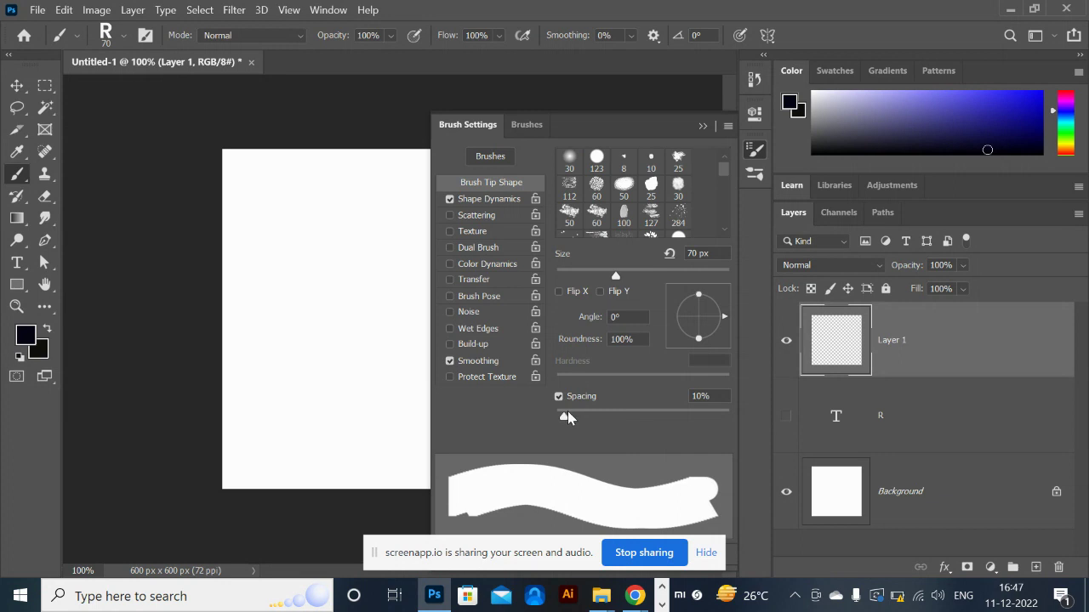
pyautogui.moveTo(562, 419); pyautogui.dragTo(670, 420)
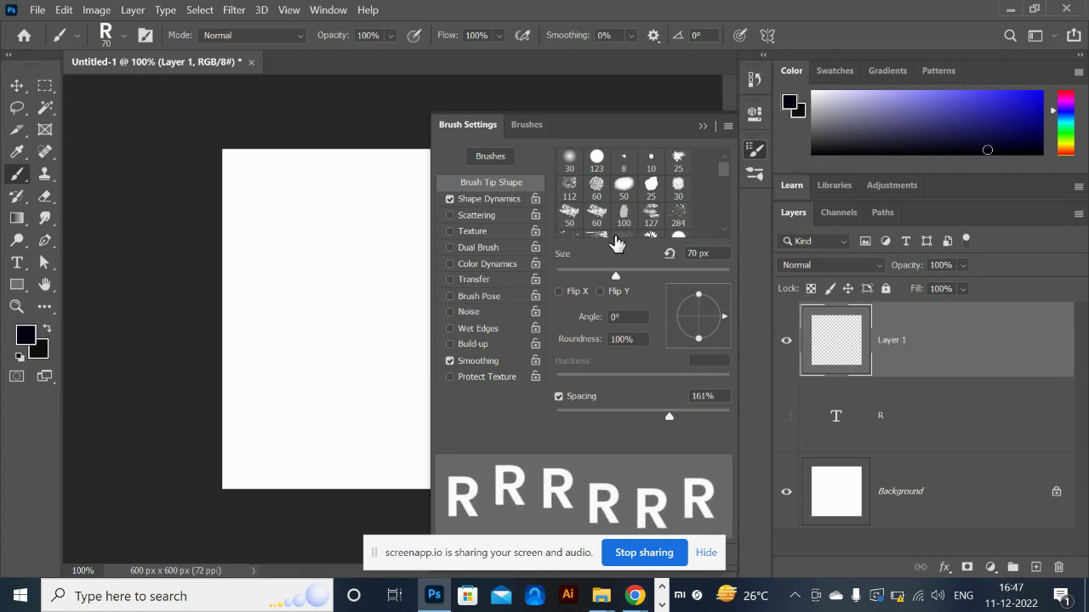
pyautogui.moveTo(618, 277)
pyautogui.mouseDown()
pyautogui.moveTo(644, 277)
pyautogui.moveTo(606, 277)
pyautogui.mouseUp()
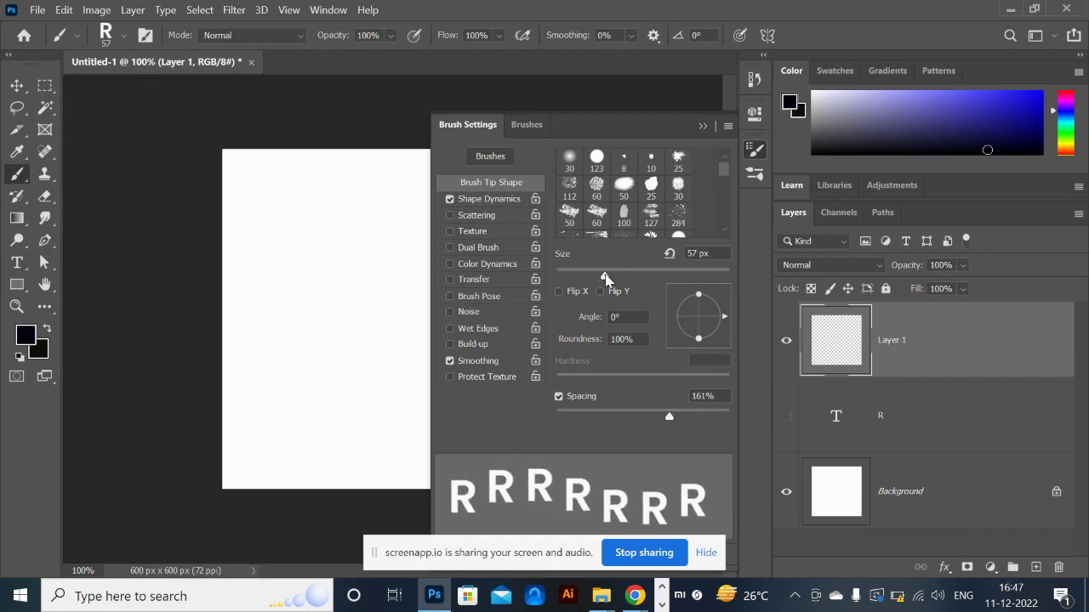
# - Enable Scattering for the R brush and set the scatter to 348%
pyautogui.click(478, 218)
pyautogui.moveTo(557, 175); pyautogui.dragTo(619, 176)
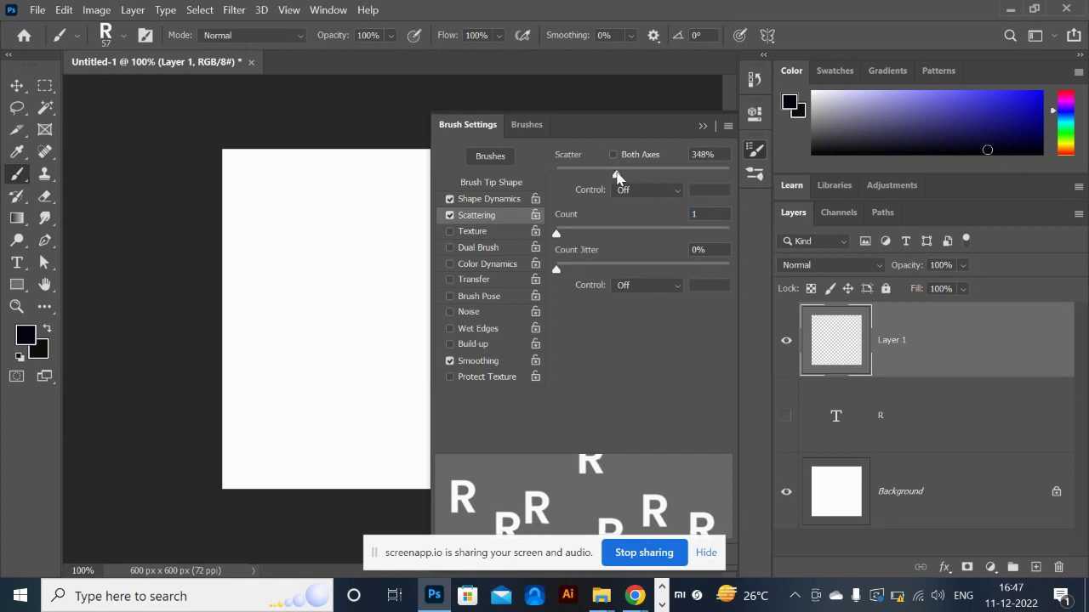
pyautogui.moveTo(559, 238); pyautogui.dragTo(562, 239)
# - Enable Color Dynamics for the R brush with 100% foreground/background jitter, leaving Dual Brush off, and close the brush settings
pyautogui.click(446, 249)
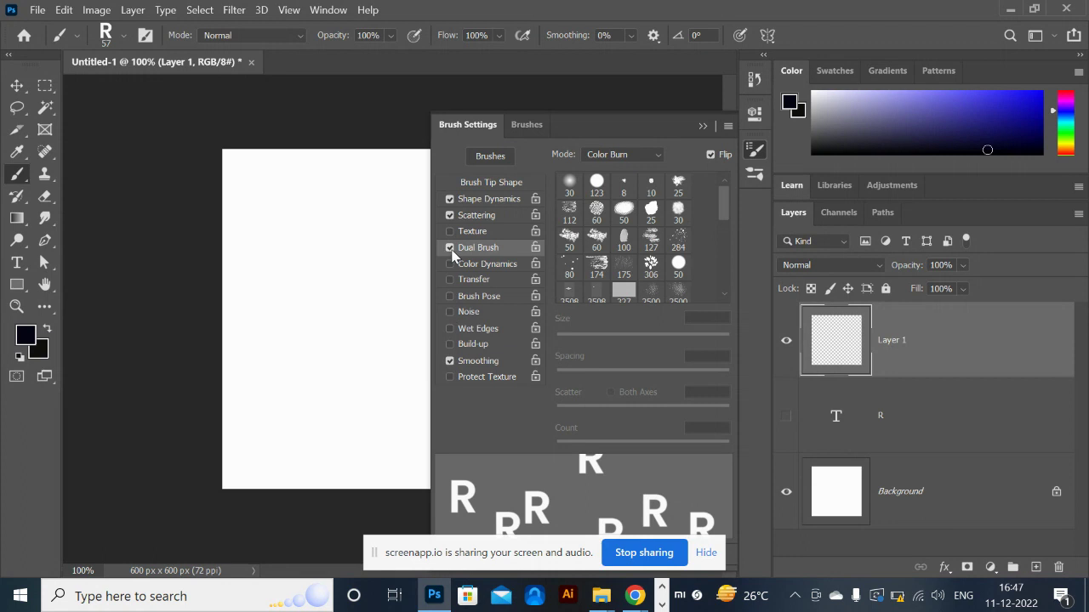
pyautogui.click(456, 252)
pyautogui.click(464, 265)
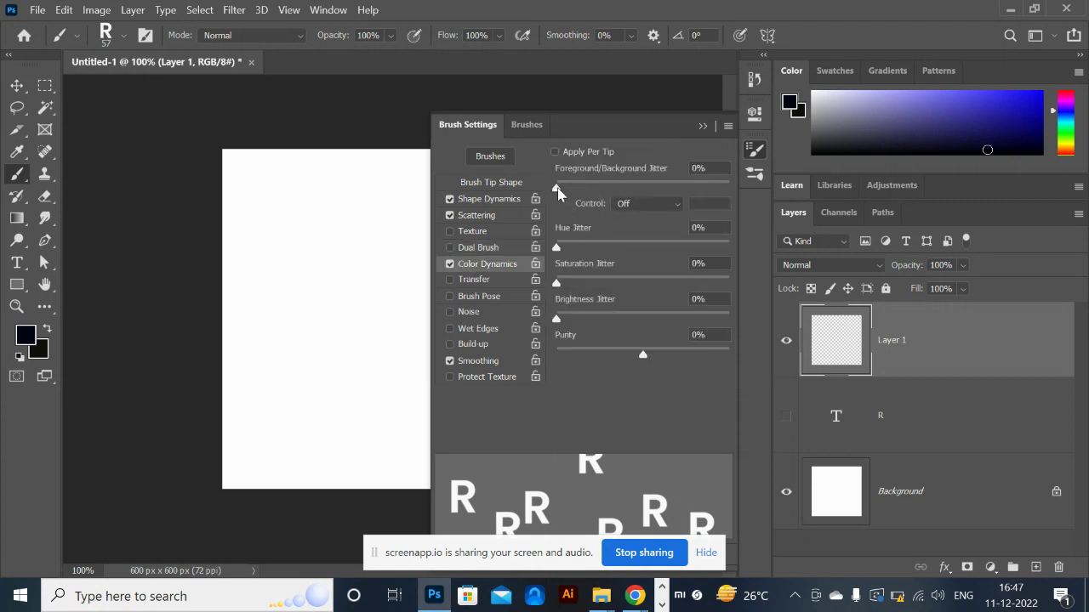
pyautogui.moveTo(636, 191); pyautogui.dragTo(737, 196)
pyautogui.click(703, 124)
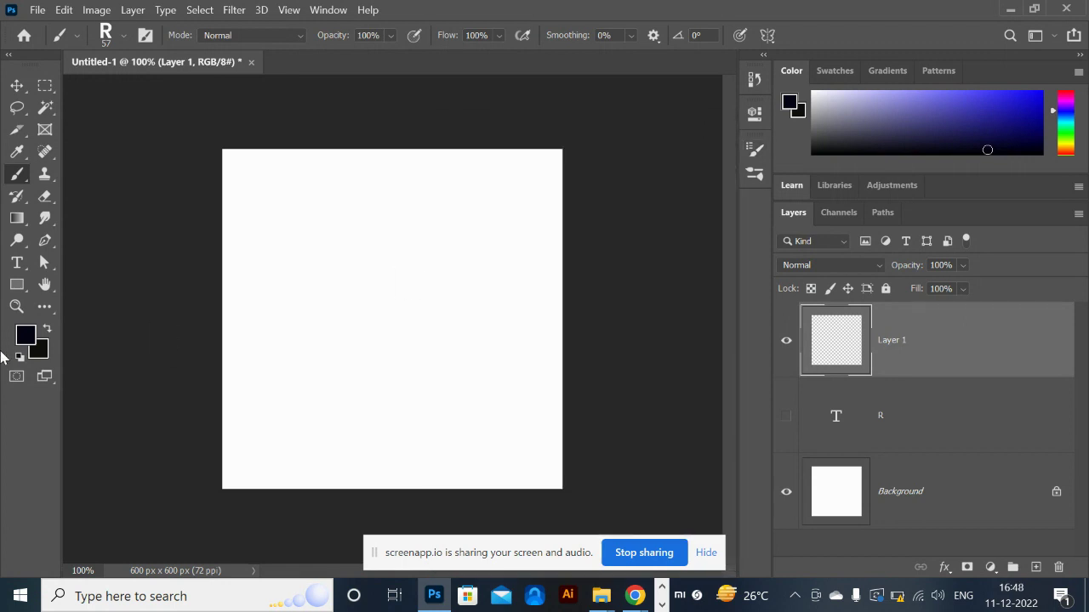
# - Set the foreground colour to pure red, ff0000
pyautogui.click(28, 338)
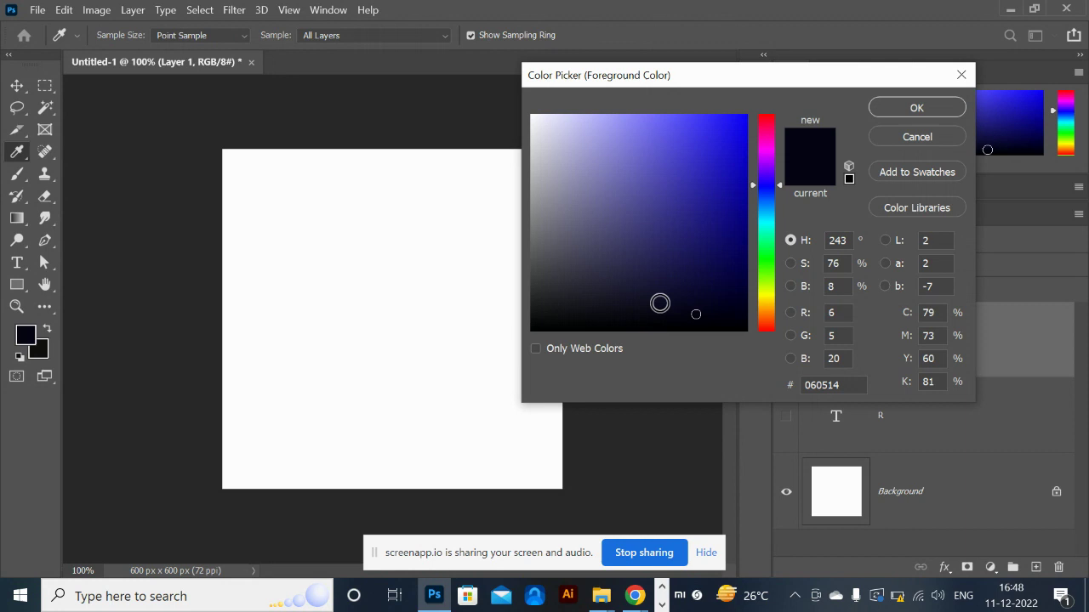
pyautogui.moveTo(764, 146); pyautogui.dragTo(747, 114)
pyautogui.click(907, 108)
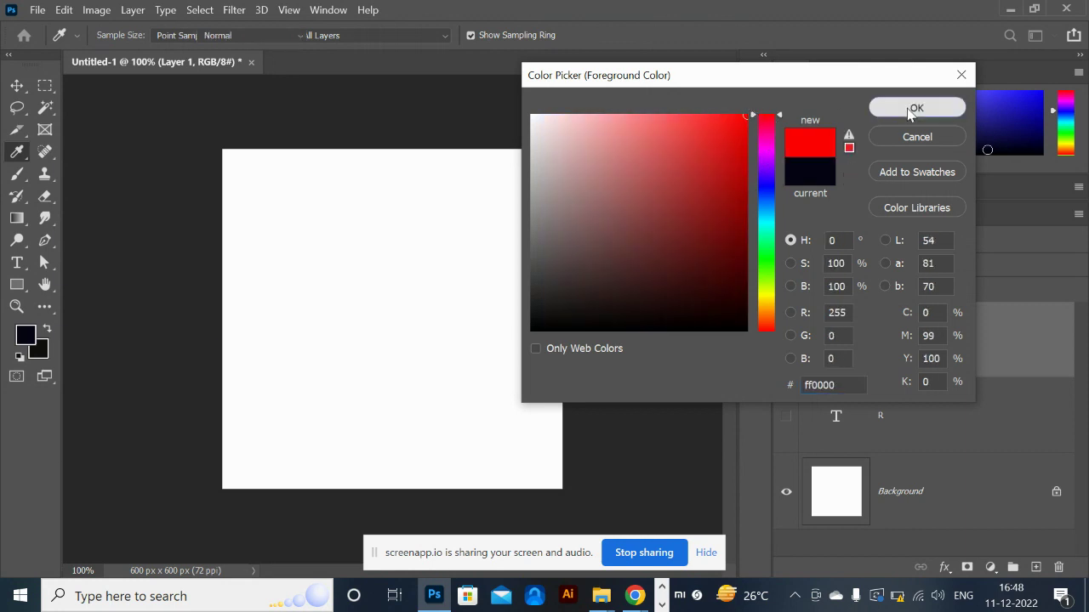
# - Try a diagonal stroke with the scattered R brush on Layer 1 and undo it
pyautogui.moveTo(369, 231)
pyautogui.mouseDown()
pyautogui.moveTo(437, 369)
pyautogui.moveTo(238, 377)
pyautogui.moveTo(251, 204)
pyautogui.moveTo(535, 165)
pyautogui.moveTo(527, 437)
pyautogui.moveTo(493, 445)
pyautogui.mouseUp()
pyautogui.hotkey('ctrl', 'z')
pyautogui.hotkey('ctrl', 'z')
pyautogui.hotkey('ctrl', 'shift', 'z')
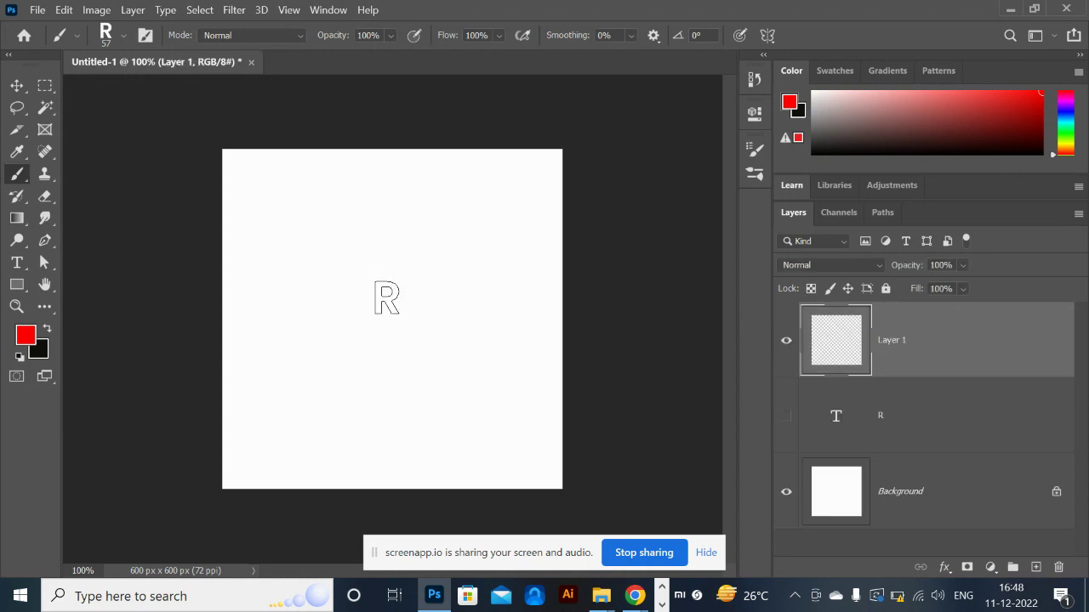
# - Raise the R brush's size jitter to the maximum in Shape Dynamics and close the brush settings
pyautogui.press('F5')
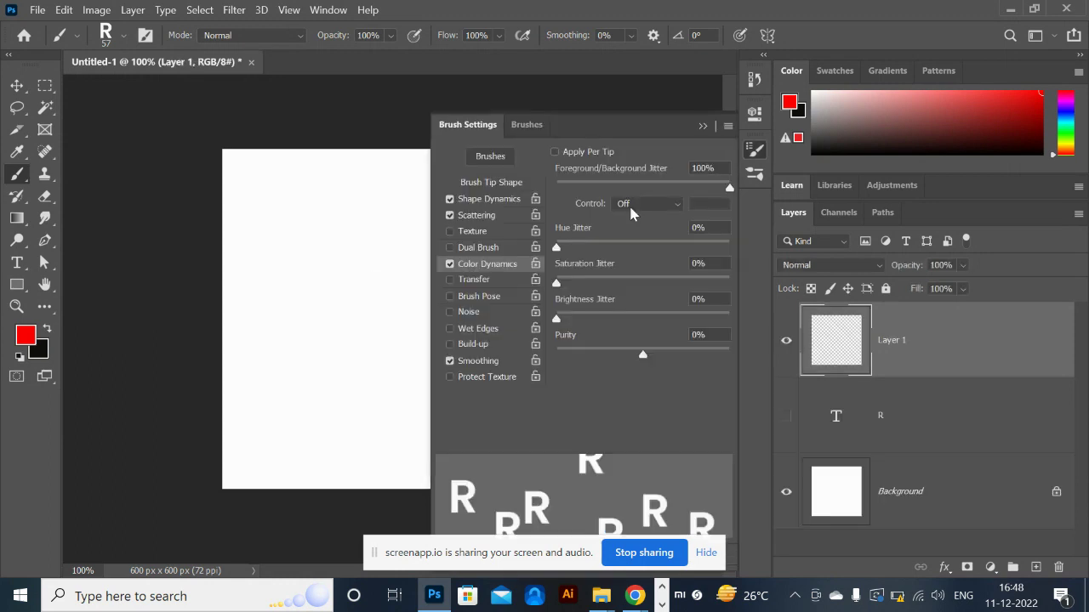
pyautogui.click(489, 199)
pyautogui.moveTo(557, 176); pyautogui.dragTo(766, 181)
pyautogui.click(702, 125)
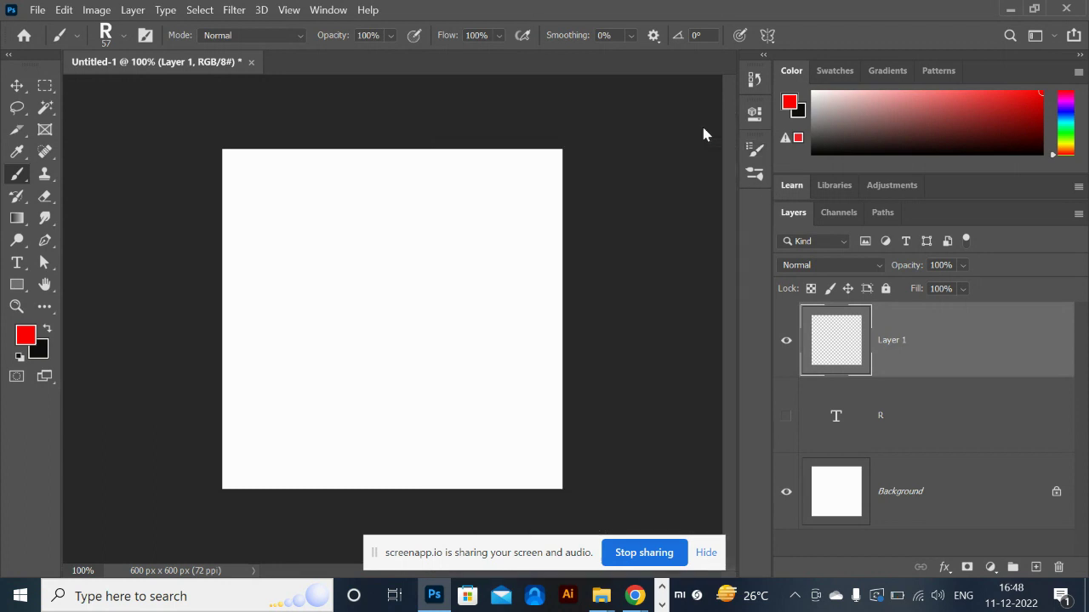
# - Cover the canvas with scattered red Rs of varying size on Layer 1 and delete that painted layer
pyautogui.moveTo(501, 188)
pyautogui.mouseDown()
pyautogui.moveTo(341, 311)
pyautogui.moveTo(362, 384)
pyautogui.moveTo(490, 384)
pyautogui.moveTo(424, 291)
pyautogui.moveTo(518, 290)
pyautogui.moveTo(545, 462)
pyautogui.moveTo(455, 508)
pyautogui.moveTo(253, 507)
pyautogui.moveTo(180, 394)
pyautogui.moveTo(211, 312)
pyautogui.moveTo(215, 219)
pyautogui.moveTo(333, 169)
pyautogui.moveTo(315, 131)
pyautogui.moveTo(210, 163)
pyautogui.moveTo(290, 178)
pyautogui.moveTo(423, 152)
pyautogui.moveTo(559, 156)
pyautogui.moveTo(556, 259)
pyautogui.moveTo(479, 306)
pyautogui.moveTo(302, 325)
pyautogui.moveTo(223, 309)
pyautogui.moveTo(321, 301)
pyautogui.moveTo(328, 433)
pyautogui.moveTo(399, 438)
pyautogui.moveTo(430, 458)
pyautogui.moveTo(478, 433)
pyautogui.moveTo(408, 493)
pyautogui.moveTo(217, 427)
pyautogui.mouseUp()
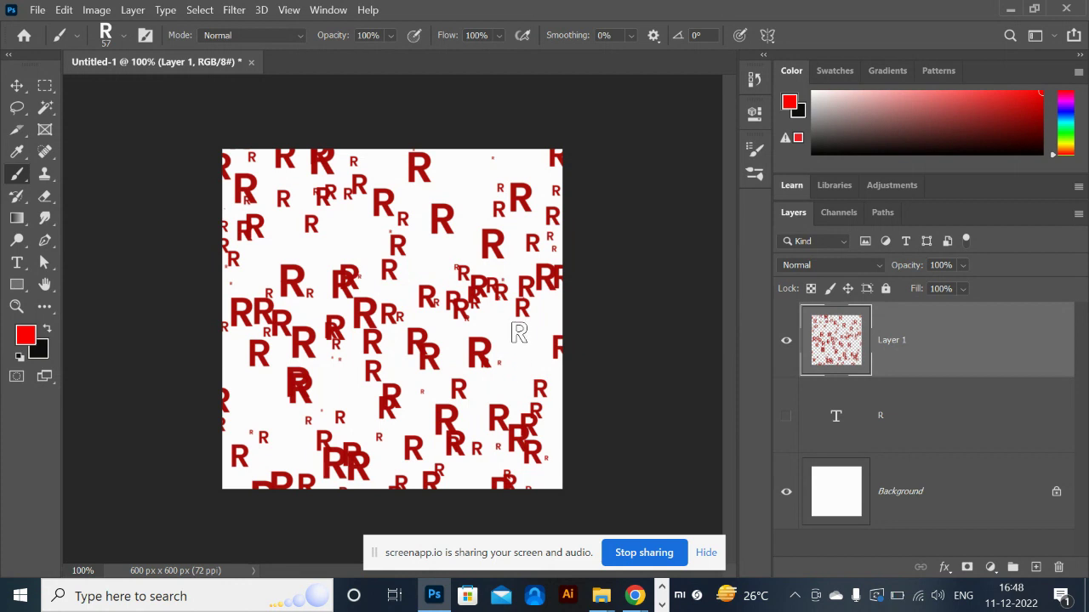
pyautogui.moveTo(521, 337)
pyautogui.mouseDown()
pyautogui.moveTo(524, 368)
pyautogui.moveTo(486, 403)
pyautogui.mouseUp()
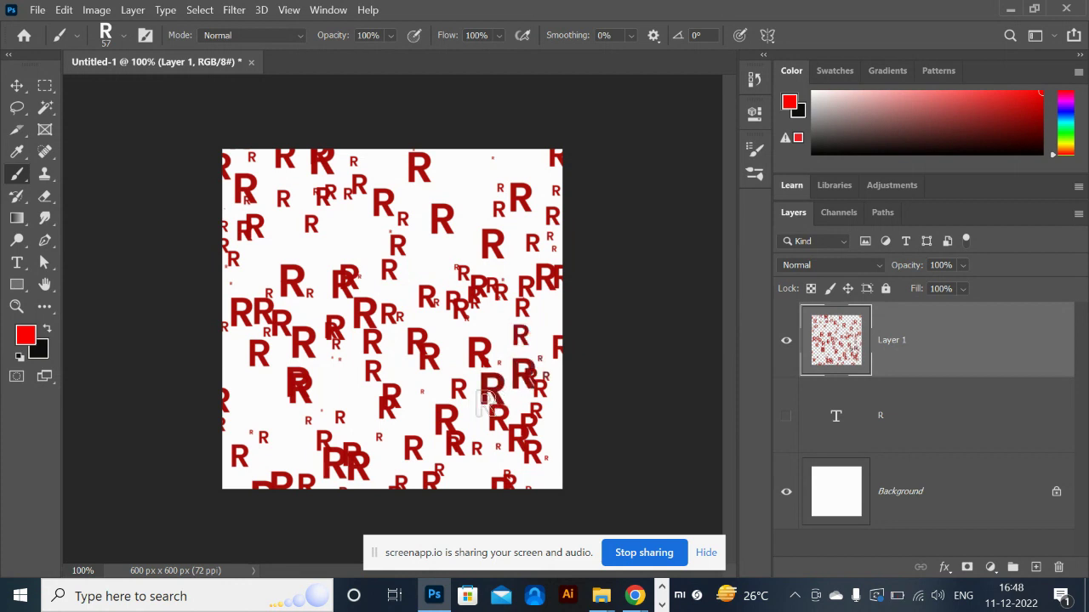
pyautogui.click(17, 85)
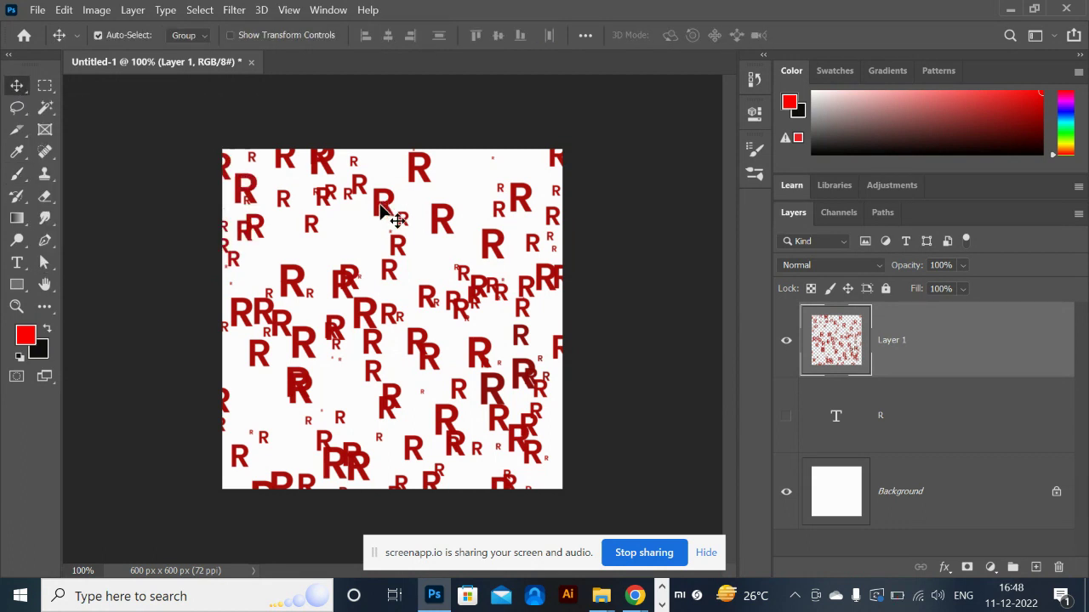
pyautogui.press('Delete')
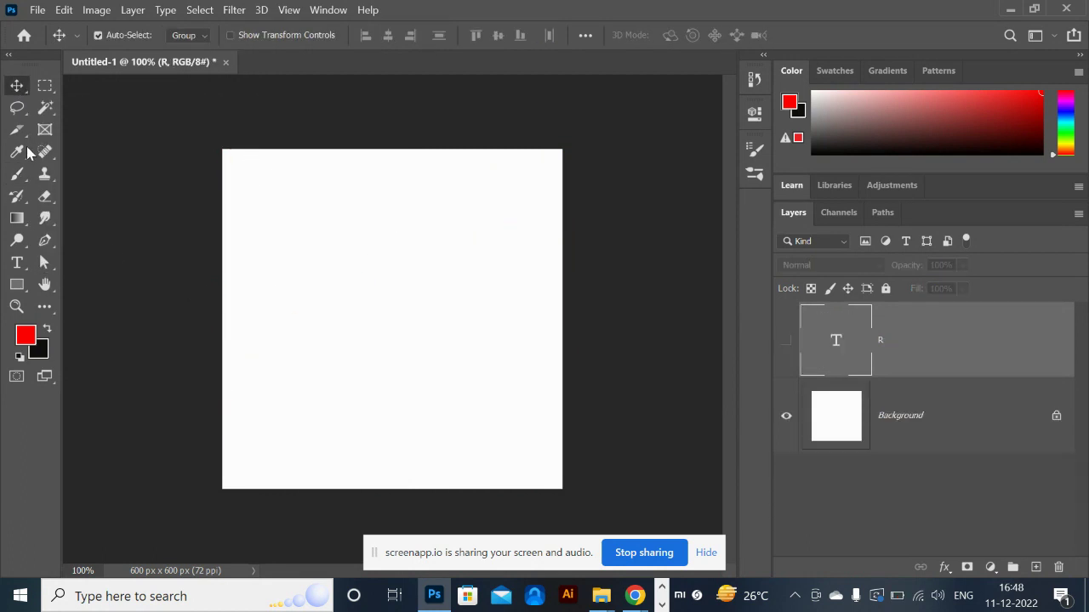
# - Draw a circular selection about 60 px wide in the upper middle of the canvas and fill it with red on a new layer
pyautogui.press('o')
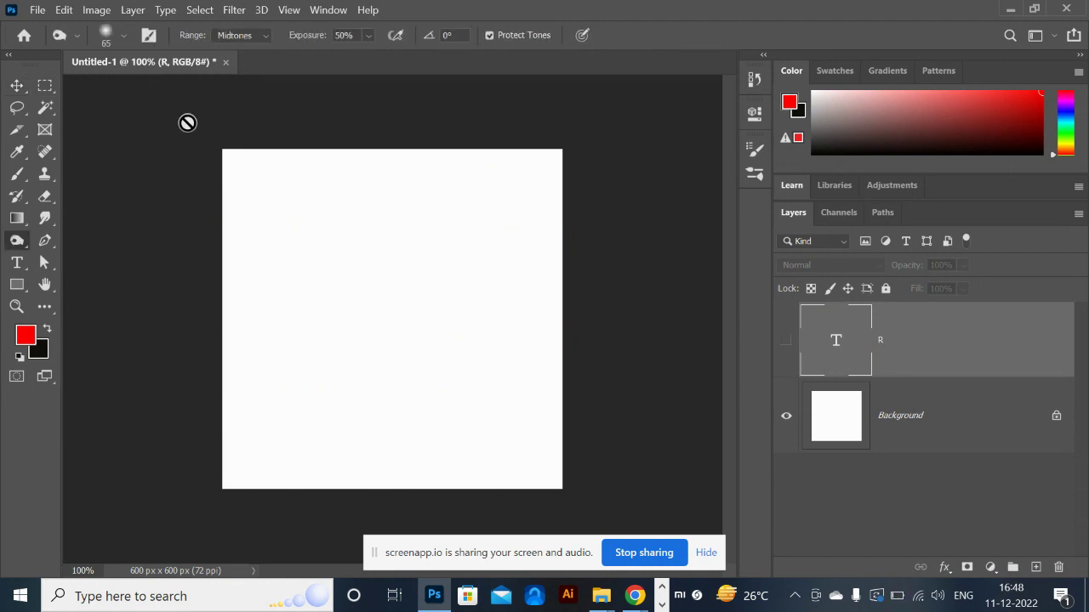
pyautogui.click(44, 88)
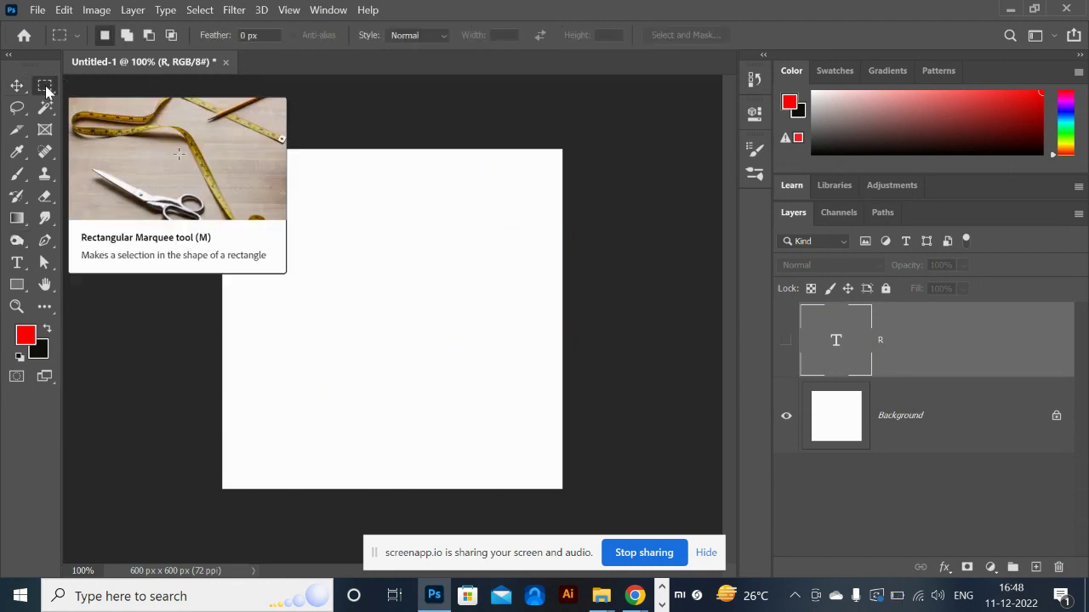
pyautogui.rightClick(45, 88)
pyautogui.click(119, 96)
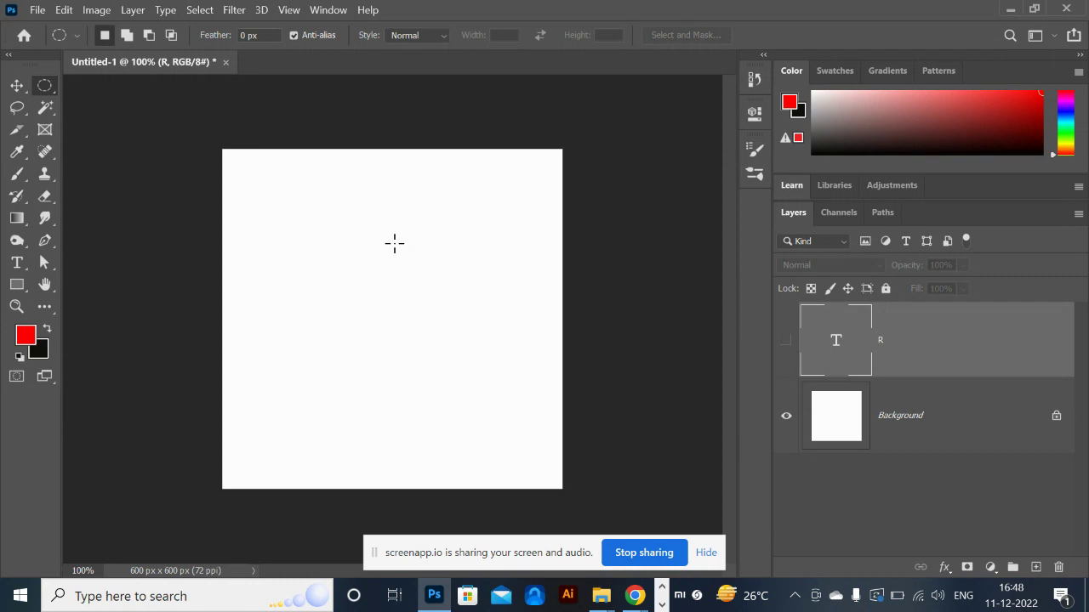
pyautogui.moveTo(376, 225); pyautogui.dragTo(410, 259)
pyautogui.click(1036, 568)
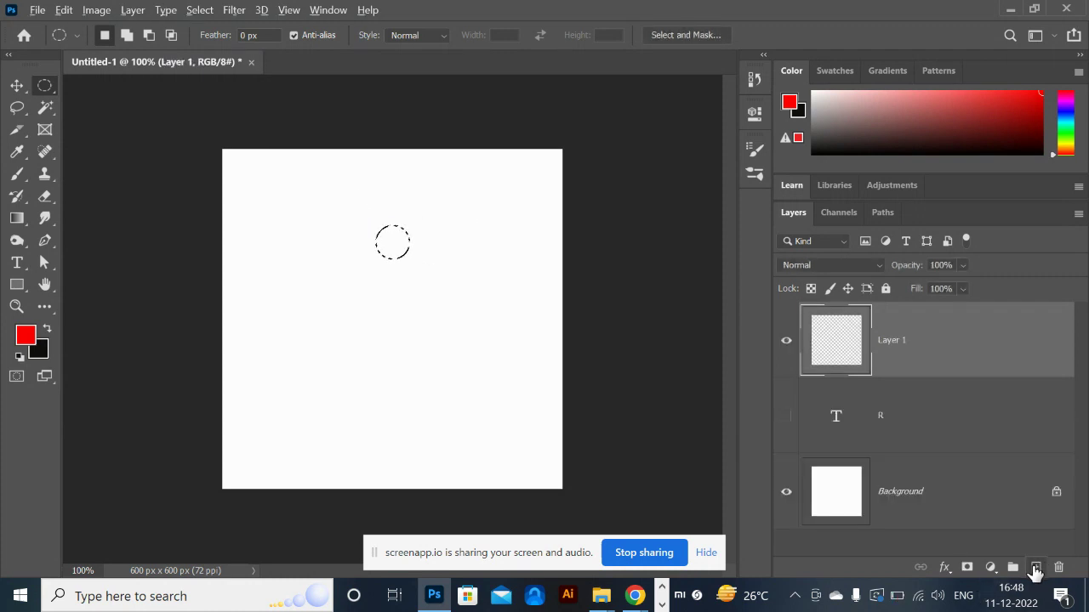
pyautogui.hotkey('alt', 'BackSpace')
# - Define a brush preset from the selected red circle with the default name
pyautogui.hotkey('alt', 'e')
pyautogui.press('Down')
pyautogui.press('Down')
pyautogui.press('Down')
pyautogui.press('Down')
pyautogui.press('Down')
pyautogui.press('Down')
pyautogui.press('Down')
pyautogui.press('Down')
pyautogui.press('Down')
pyautogui.press('Down')
pyautogui.press('Down')
pyautogui.press('Down')
pyautogui.press('Down')
pyautogui.press('Down')
pyautogui.press('Down')
pyautogui.press('Down')
pyautogui.press('Down')
pyautogui.press('Down')
pyautogui.press('Down')
pyautogui.press('Down')
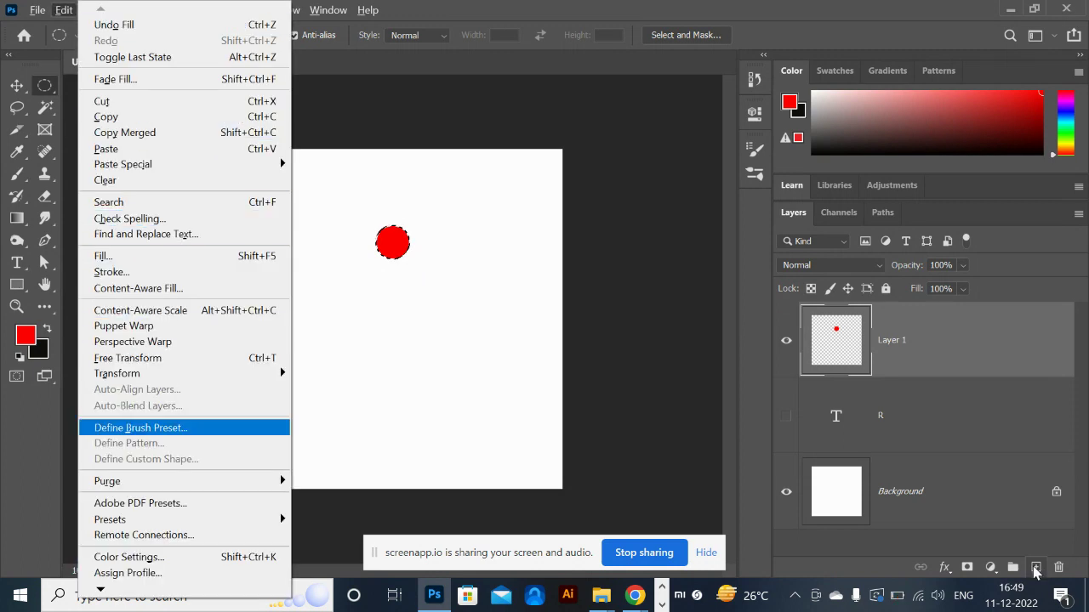
pyautogui.press('Return')
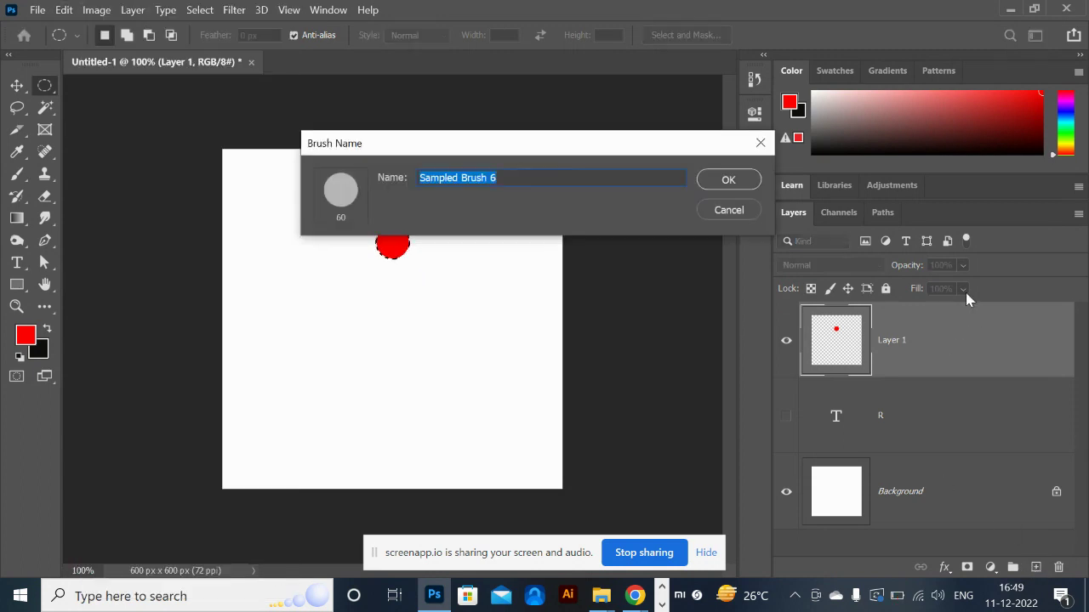
pyautogui.click(748, 180)
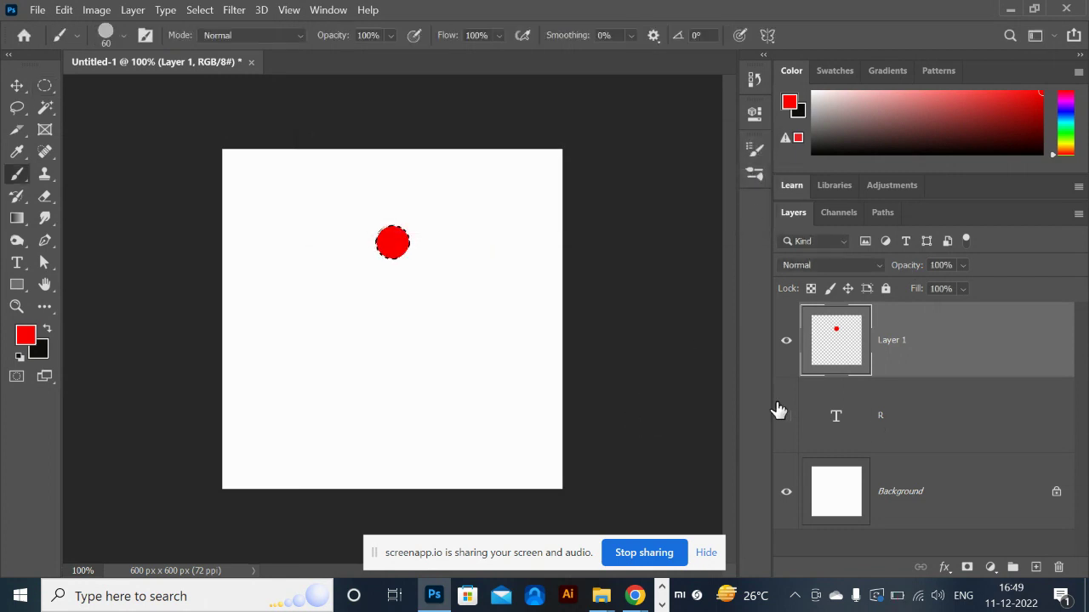
# - Deselect and replace the circle's layer with a new empty one, and undo a test stroke of the circle brush
pyautogui.hotkey('ctrl', 'd')
pyautogui.press('Delete')
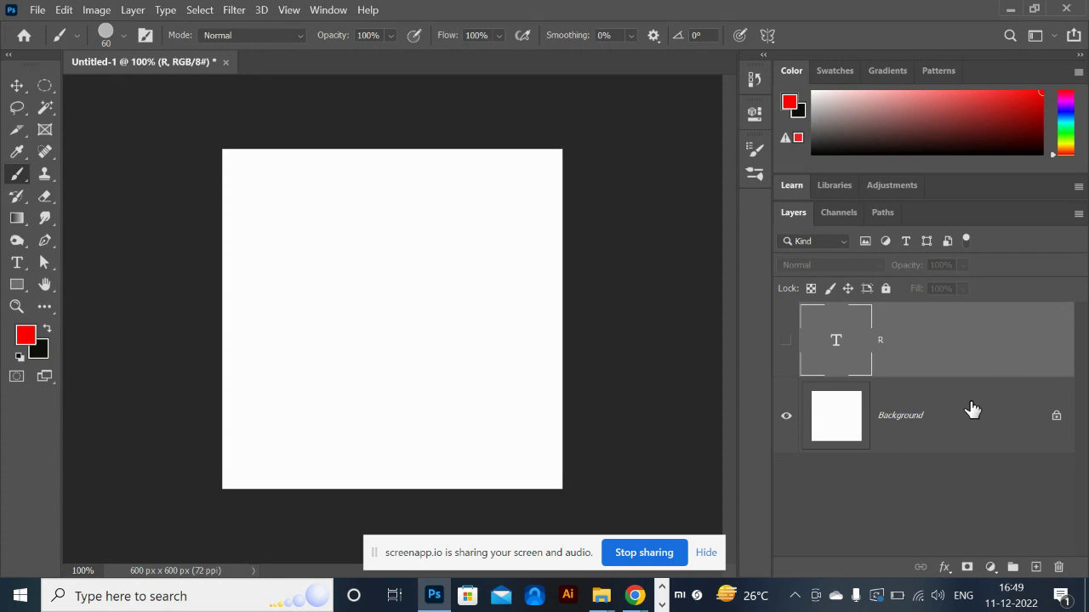
pyautogui.hotkey('ctrl', 'shift', 'alt', 'n')
pyautogui.moveTo(461, 224)
pyautogui.mouseDown()
pyautogui.moveTo(289, 277)
pyautogui.moveTo(491, 349)
pyautogui.moveTo(449, 304)
pyautogui.mouseUp()
pyautogui.hotkey('ctrl', 'z')
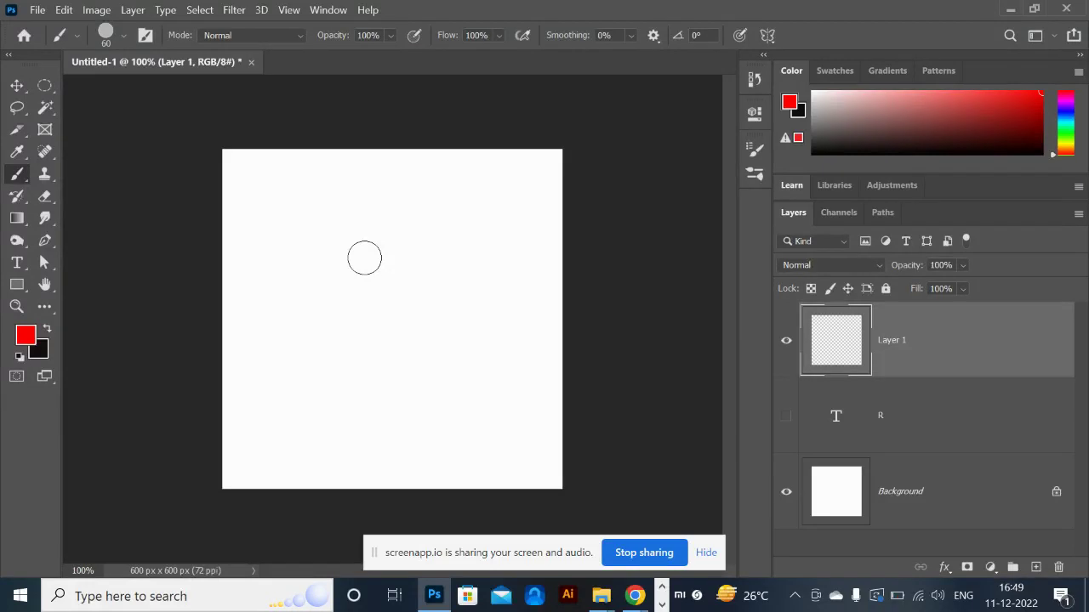
# - Enable Shape Dynamics for the circle brush with 100% size jitter and set the tip spacing to 180%
pyautogui.press('F5')
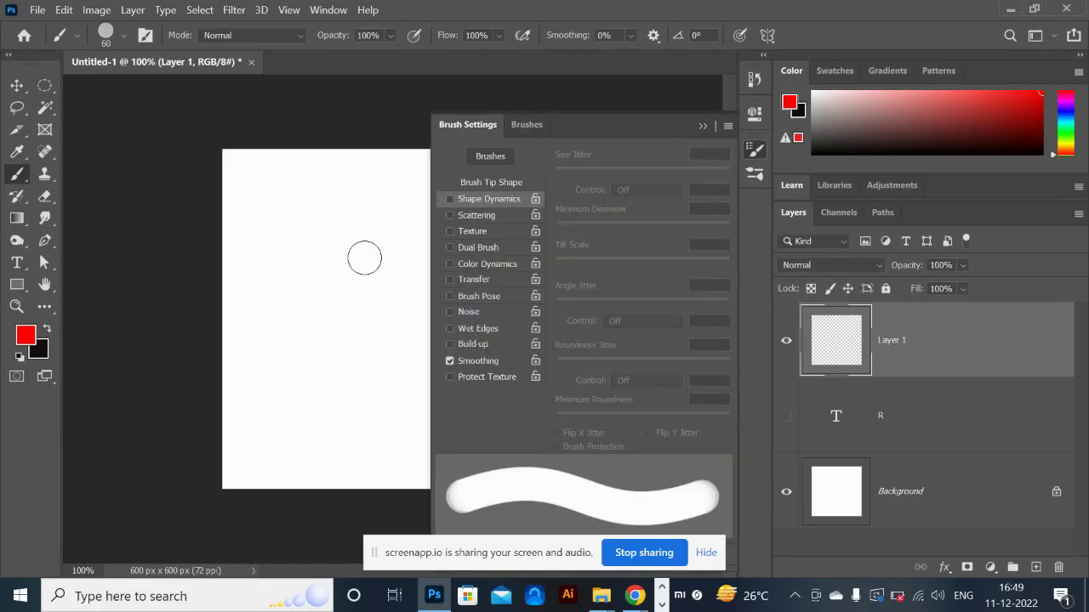
pyautogui.click(481, 200)
pyautogui.moveTo(557, 175); pyautogui.dragTo(730, 175)
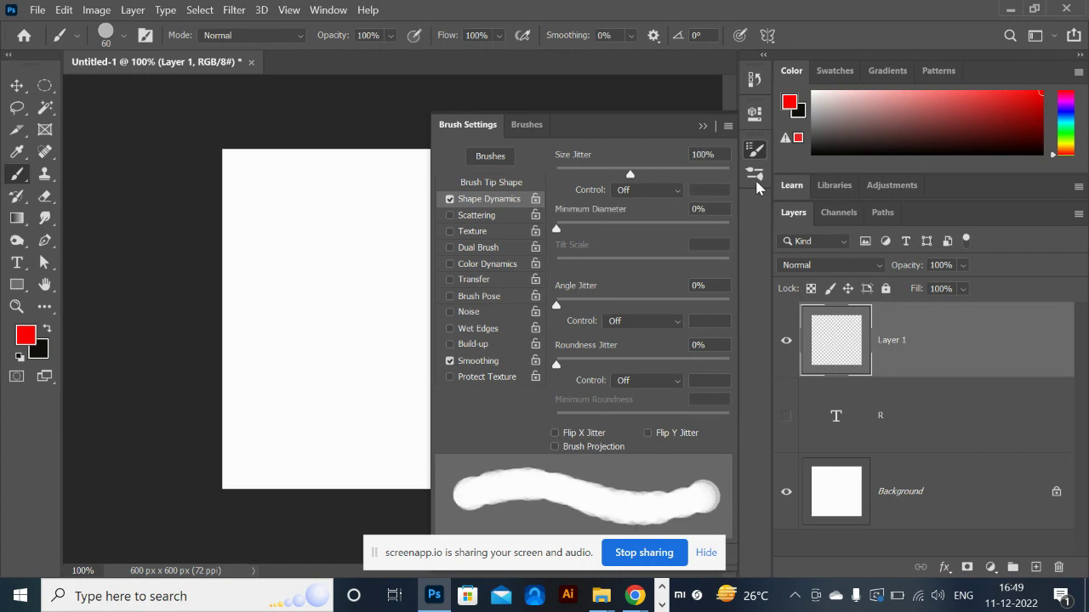
pyautogui.click(498, 187)
pyautogui.moveTo(564, 416); pyautogui.dragTo(678, 428)
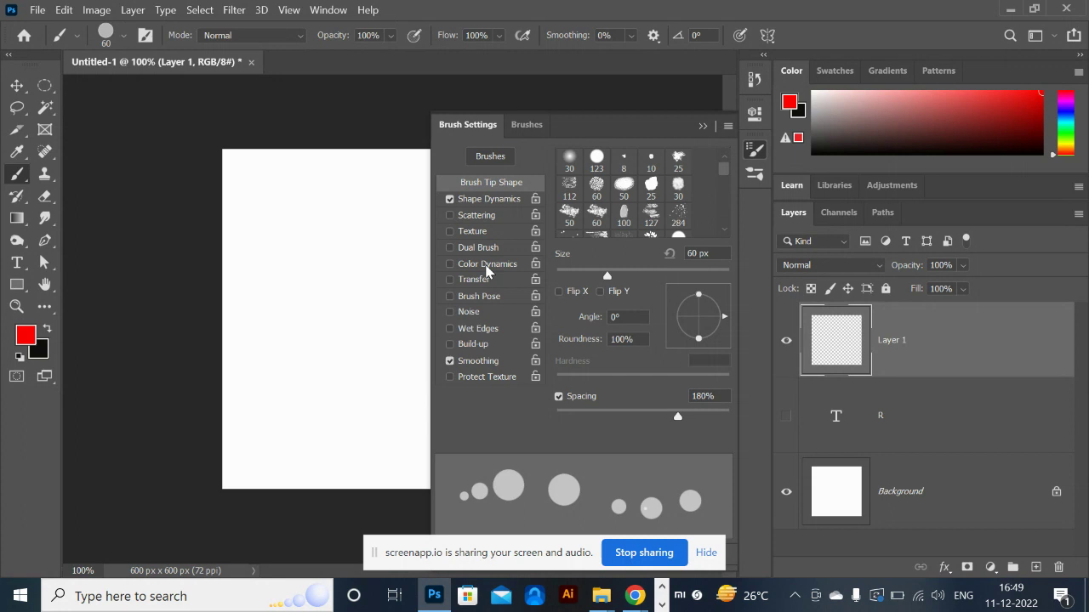
# - Enable Color Dynamics and Scattering for the circle brush, setting the scatter to 1000%
pyautogui.click(487, 264)
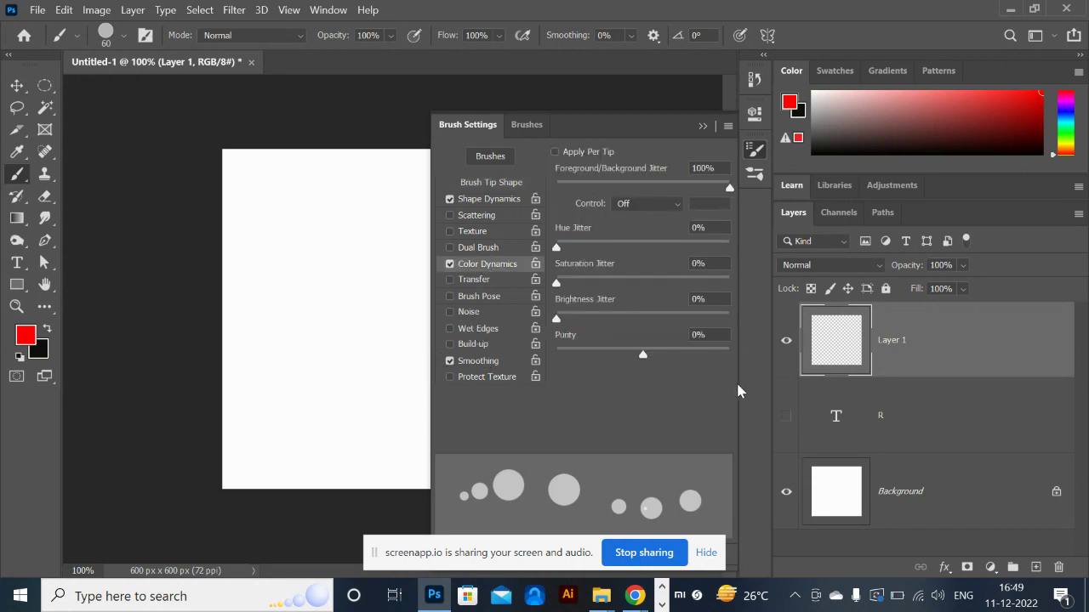
pyautogui.click(486, 215)
pyautogui.moveTo(558, 174); pyautogui.dragTo(742, 177)
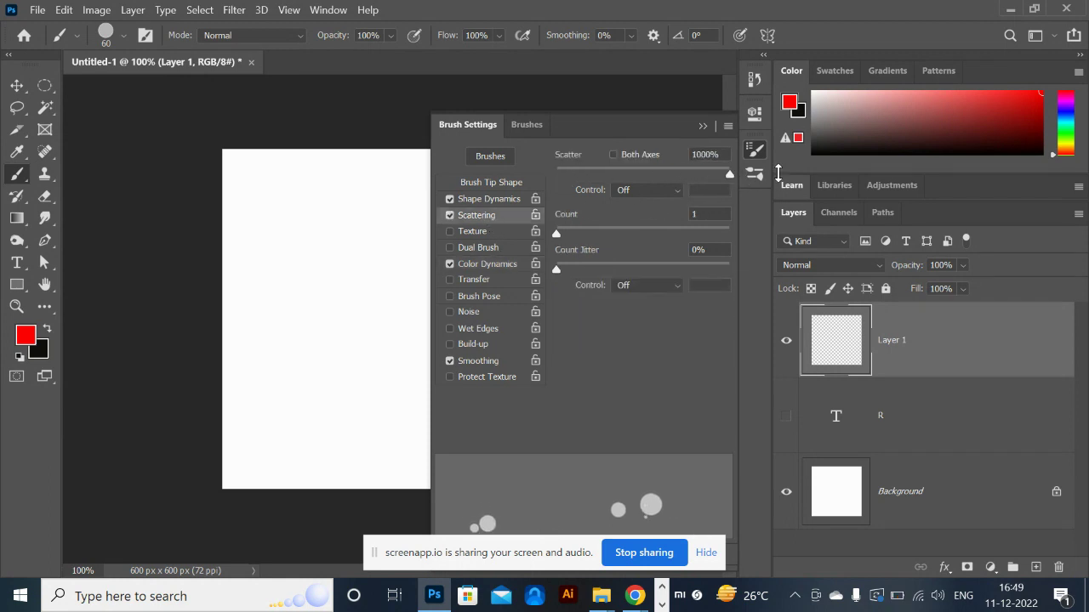
# - Paint scattered, size-varying circles across the whole canvas on Layer 1 with the red foreground color, closing the brush settings
pyautogui.moveTo(292, 243)
pyautogui.mouseDown()
pyautogui.moveTo(418, 303)
pyautogui.moveTo(307, 413)
pyautogui.moveTo(248, 425)
pyautogui.mouseUp()
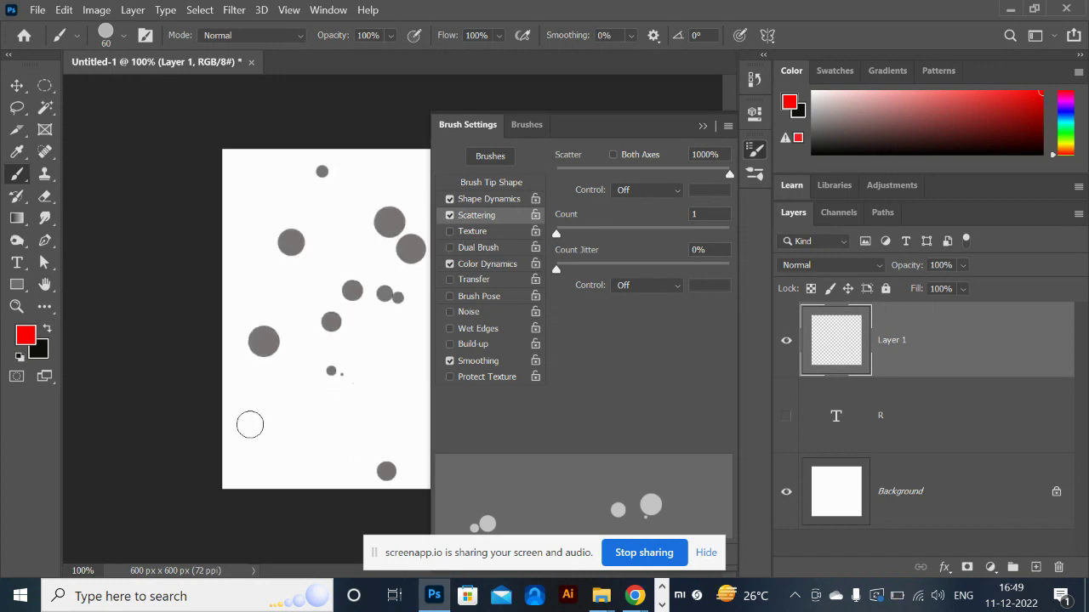
pyautogui.click(752, 328)
pyautogui.click(704, 127)
pyautogui.moveTo(544, 231); pyautogui.dragTo(478, 314)
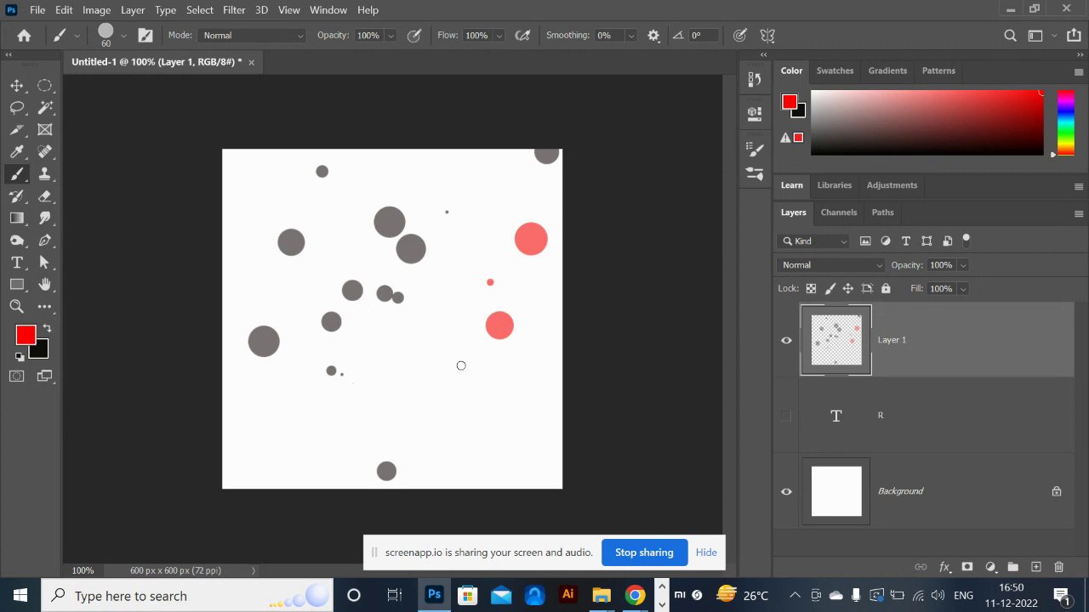
pyautogui.moveTo(484, 430)
pyautogui.mouseDown()
pyautogui.moveTo(343, 397)
pyautogui.moveTo(415, 381)
pyautogui.moveTo(450, 433)
pyautogui.mouseUp()
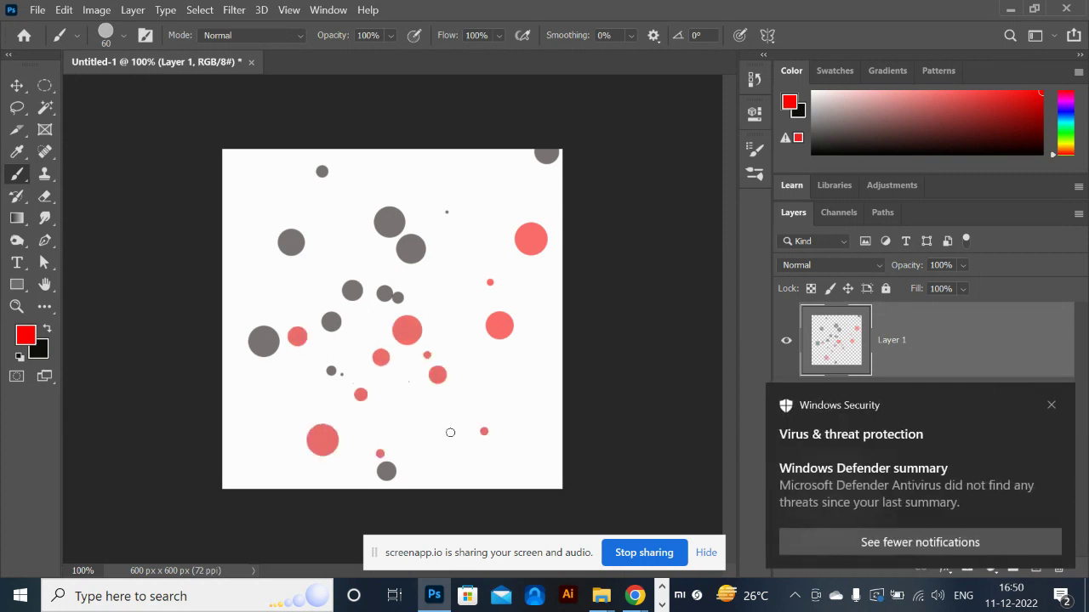
pyautogui.click(1051, 405)
pyautogui.moveTo(513, 418)
pyautogui.mouseDown()
pyautogui.moveTo(537, 389)
pyautogui.moveTo(408, 474)
pyautogui.moveTo(179, 467)
pyautogui.moveTo(210, 212)
pyautogui.moveTo(291, 187)
pyautogui.moveTo(426, 202)
pyautogui.moveTo(506, 420)
pyautogui.moveTo(225, 371)
pyautogui.moveTo(358, 456)
pyautogui.moveTo(537, 454)
pyautogui.moveTo(489, 430)
pyautogui.mouseUp()
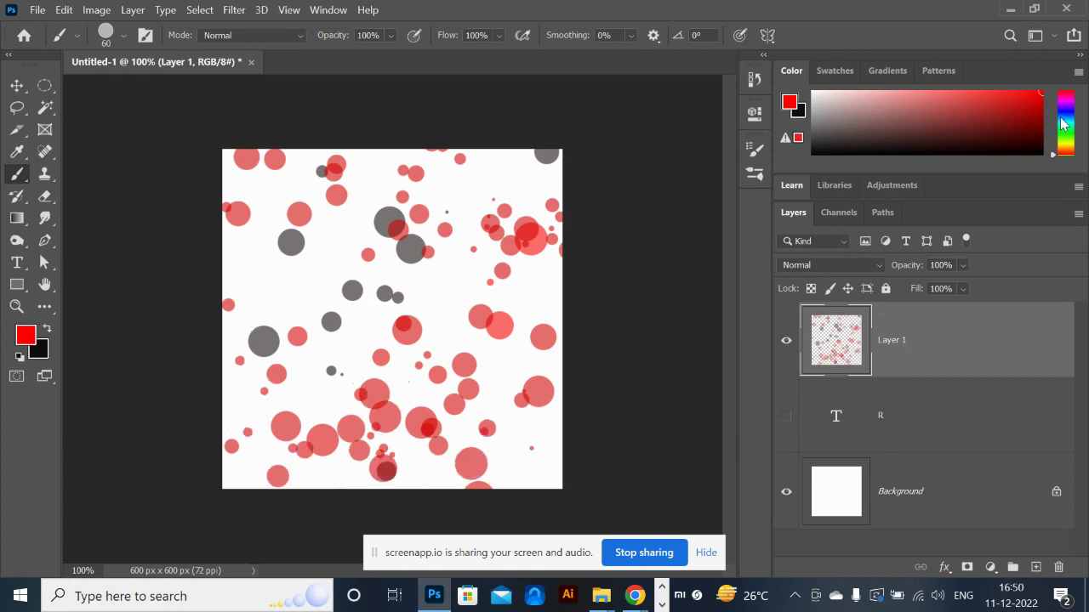
# - Paint more scattered circles over the canvas in blue, orange and green with the circle brush
pyautogui.click(1070, 120)
pyautogui.moveTo(450, 267)
pyautogui.mouseDown()
pyautogui.moveTo(163, 305)
pyautogui.moveTo(376, 369)
pyautogui.moveTo(489, 420)
pyautogui.mouseUp()
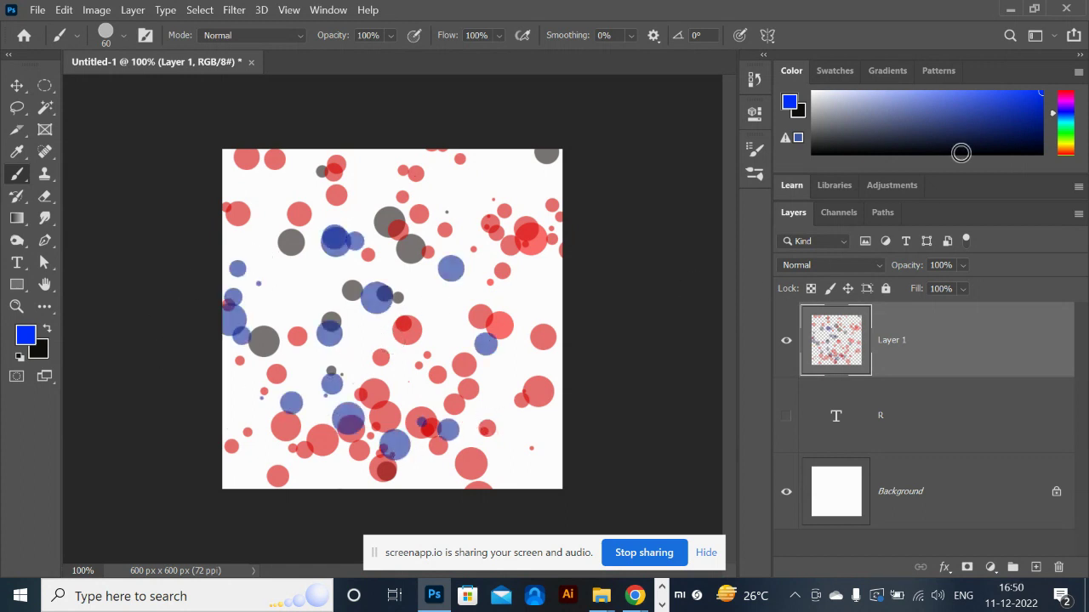
pyautogui.click(1062, 151)
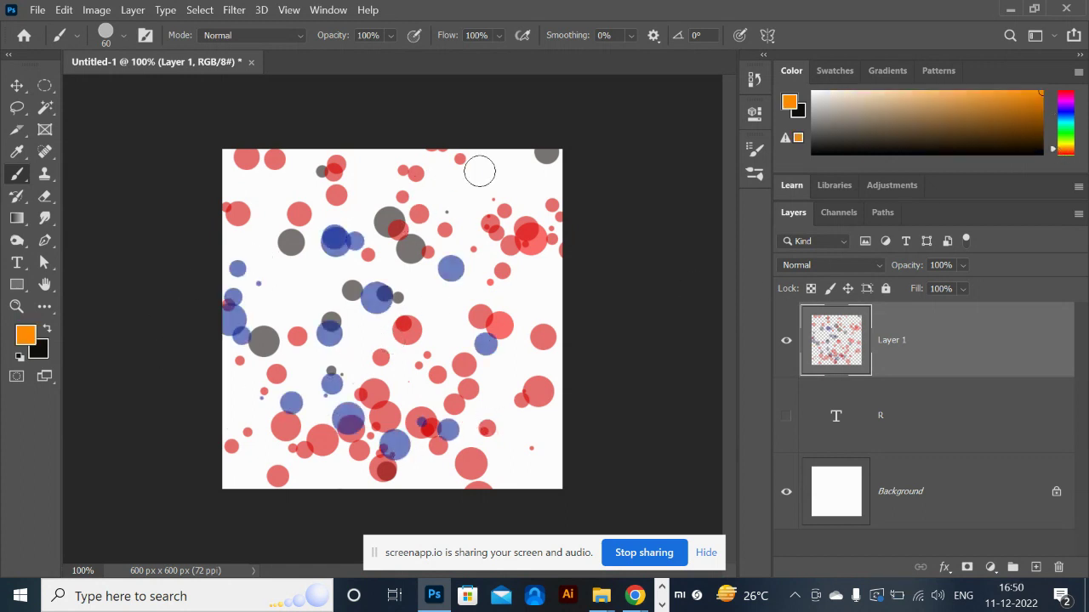
pyautogui.moveTo(536, 163)
pyautogui.mouseDown()
pyautogui.moveTo(247, 280)
pyautogui.moveTo(293, 281)
pyautogui.moveTo(374, 234)
pyautogui.moveTo(409, 398)
pyautogui.moveTo(480, 323)
pyautogui.moveTo(477, 434)
pyautogui.moveTo(463, 304)
pyautogui.moveTo(344, 347)
pyautogui.moveTo(374, 483)
pyautogui.moveTo(204, 457)
pyautogui.moveTo(207, 516)
pyautogui.moveTo(246, 451)
pyautogui.mouseUp()
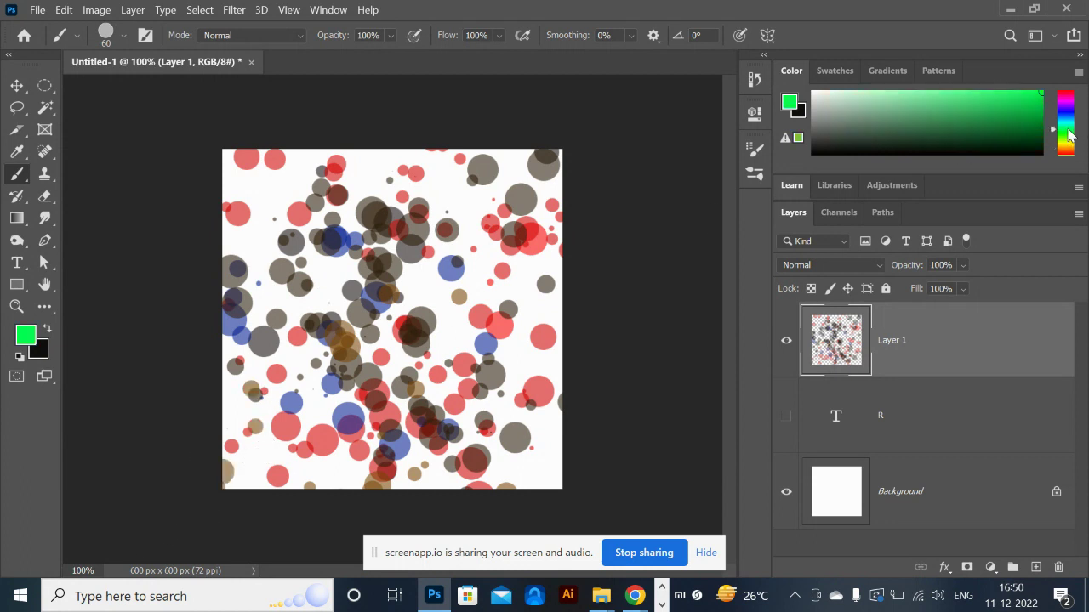
pyautogui.moveTo(1007, 108); pyautogui.dragTo(1030, 91)
pyautogui.moveTo(457, 178)
pyautogui.mouseDown()
pyautogui.moveTo(389, 138)
pyautogui.moveTo(300, 219)
pyautogui.moveTo(257, 177)
pyautogui.moveTo(291, 219)
pyautogui.moveTo(263, 213)
pyautogui.moveTo(288, 267)
pyautogui.moveTo(245, 276)
pyautogui.moveTo(368, 292)
pyautogui.moveTo(338, 274)
pyautogui.moveTo(317, 281)
pyautogui.moveTo(526, 379)
pyautogui.moveTo(411, 323)
pyautogui.moveTo(446, 327)
pyautogui.moveTo(514, 435)
pyautogui.moveTo(476, 491)
pyautogui.moveTo(561, 444)
pyautogui.moveTo(557, 434)
pyautogui.moveTo(526, 474)
pyautogui.moveTo(474, 453)
pyautogui.moveTo(421, 480)
pyautogui.moveTo(369, 533)
pyautogui.moveTo(286, 515)
pyautogui.moveTo(321, 484)
pyautogui.moveTo(193, 333)
pyautogui.moveTo(184, 383)
pyautogui.moveTo(246, 434)
pyautogui.moveTo(286, 313)
pyautogui.moveTo(251, 265)
pyautogui.moveTo(281, 216)
pyautogui.moveTo(236, 198)
pyautogui.mouseUp()
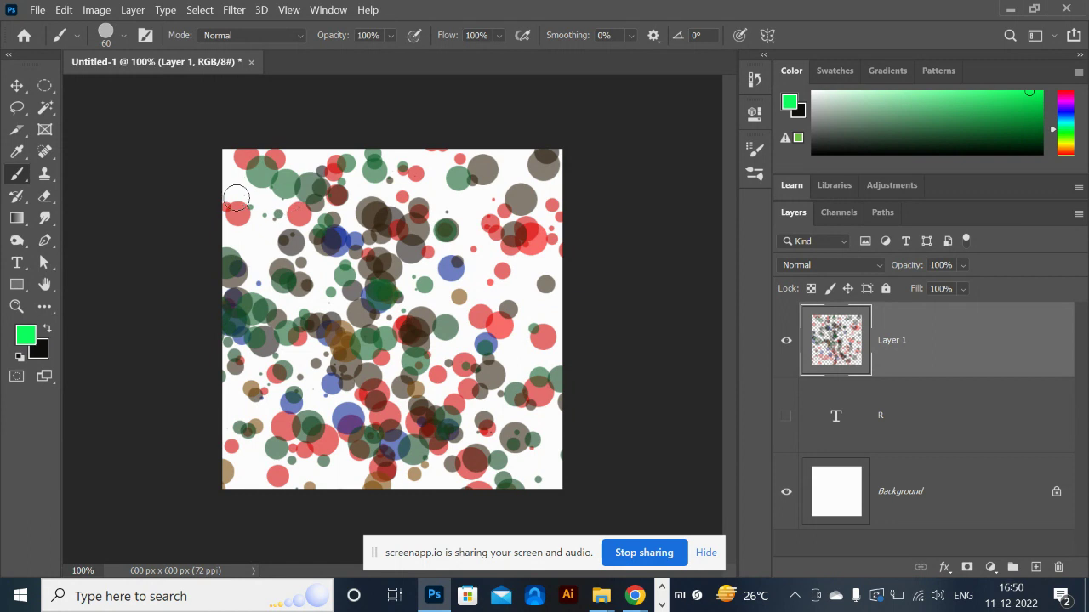
pyautogui.moveTo(448, 230)
pyautogui.mouseDown()
pyautogui.moveTo(476, 217)
pyautogui.moveTo(506, 307)
pyautogui.moveTo(459, 344)
pyautogui.mouseUp()
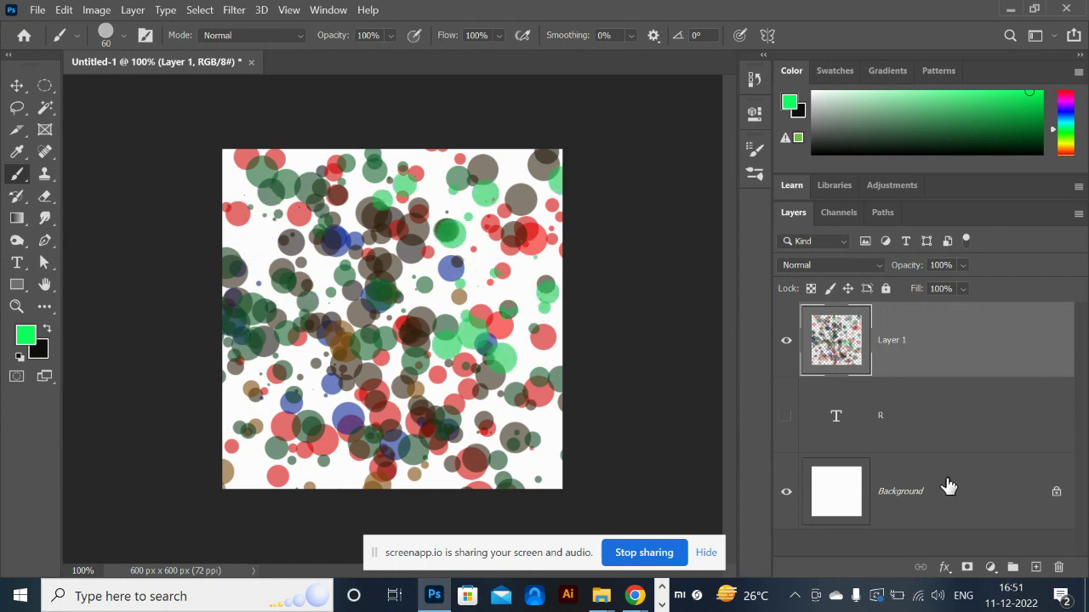
# - Fill the Background layer with black
pyautogui.click(887, 493)
pyautogui.moveTo(821, 113); pyautogui.dragTo(814, 155)
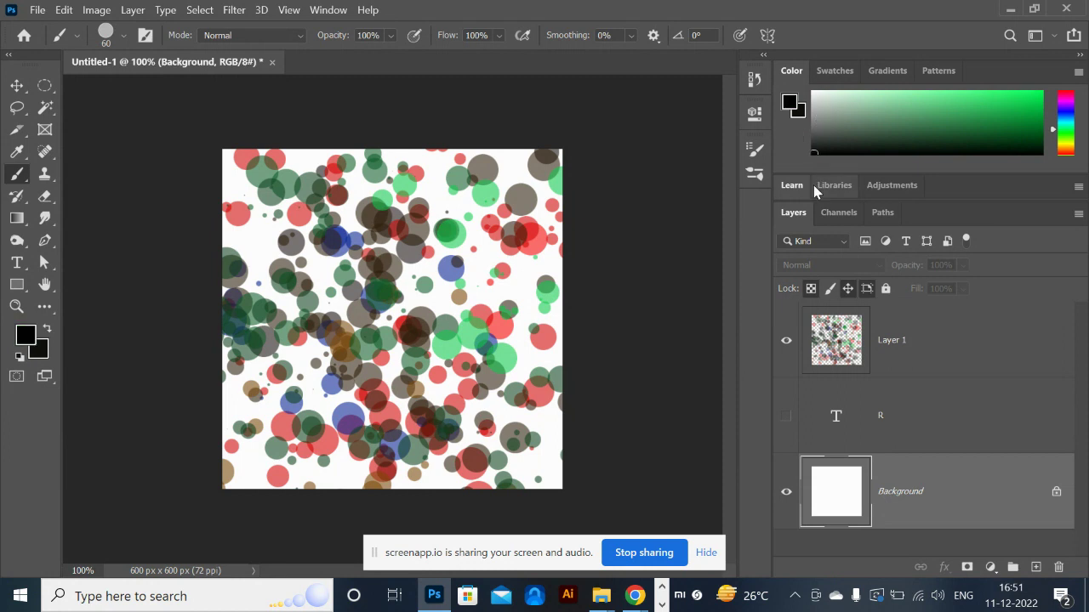
pyautogui.hotkey('alt', 'BackSpace')
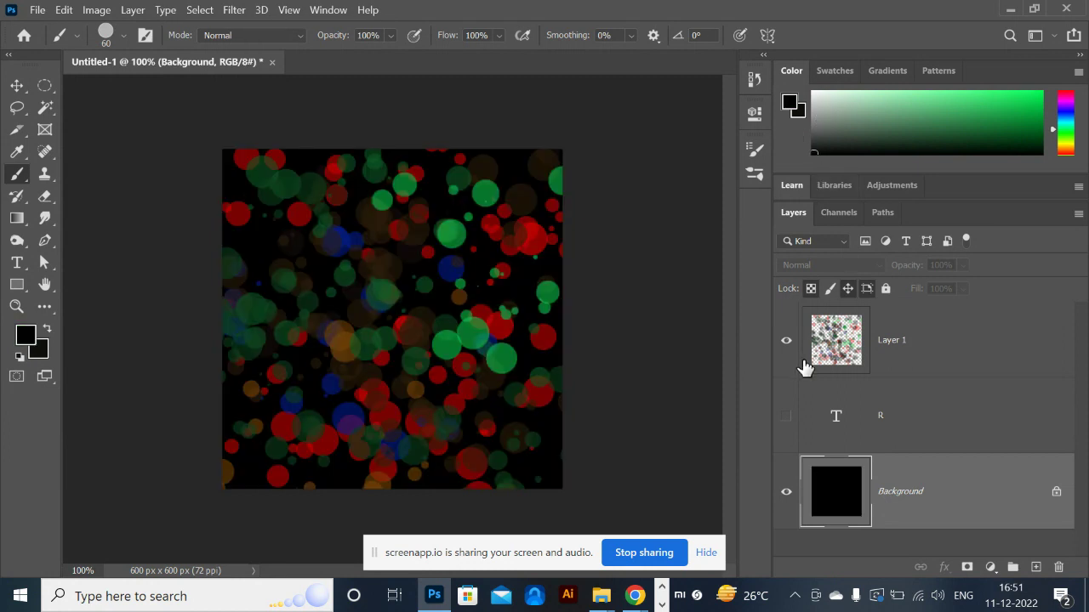
# - Convert Layer 1 with the painted circles to a smart object
pyautogui.click(900, 351)
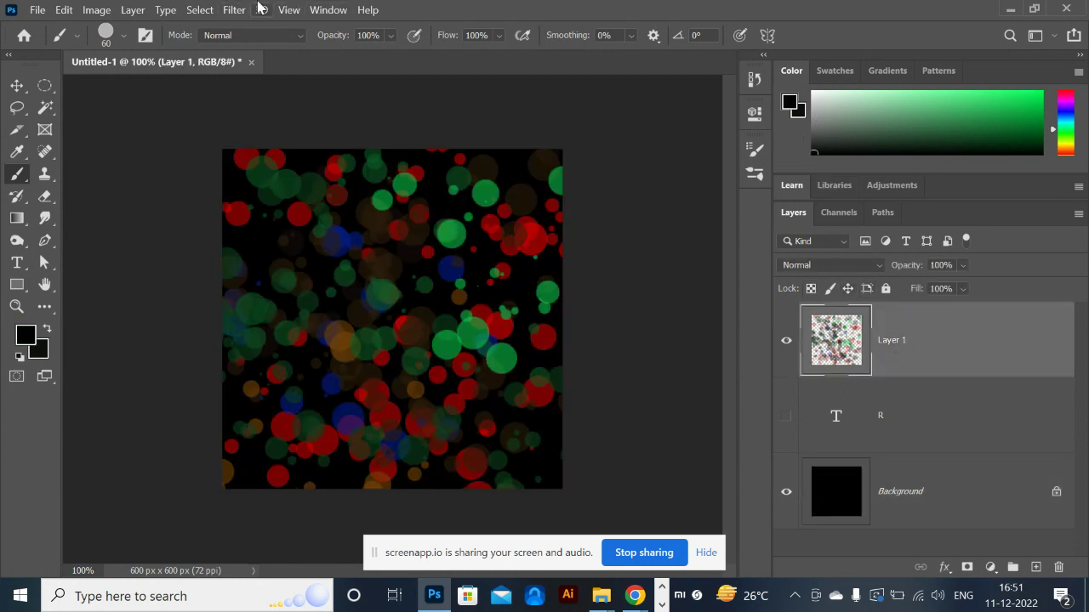
pyautogui.rightClick(958, 333)
pyautogui.click(793, 242)
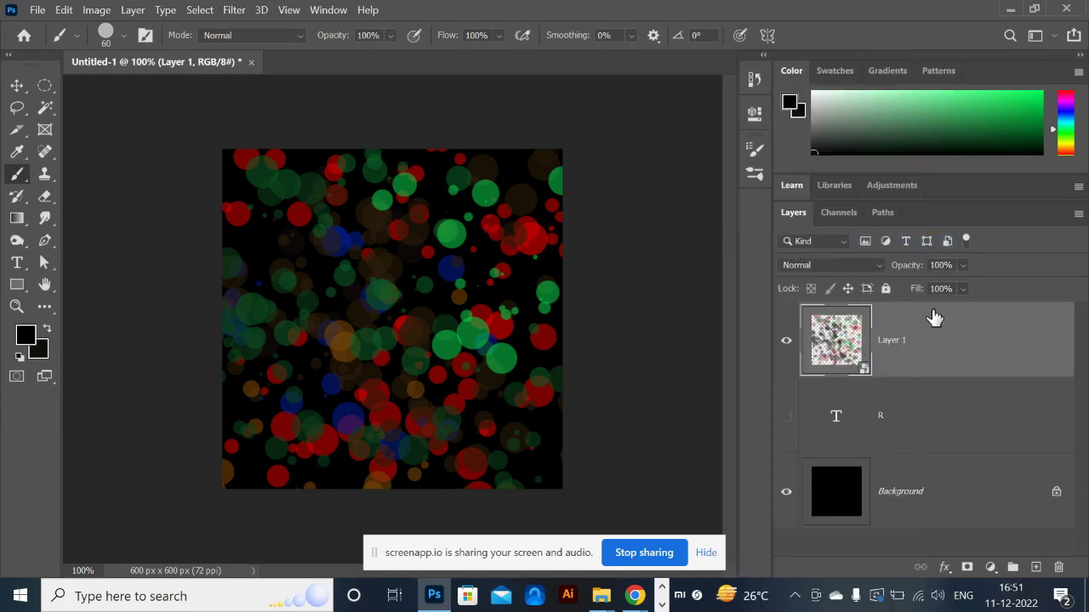
# - Apply a Gaussian Blur with a 31.8 px radius to the circles layer
pyautogui.click(234, 10)
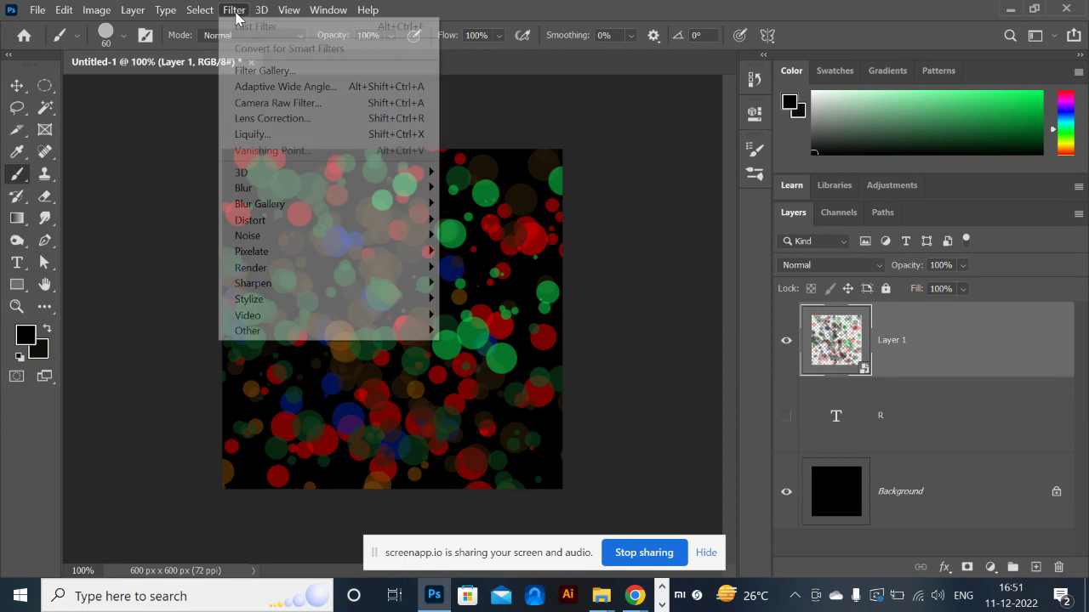
pyautogui.moveTo(283, 196)
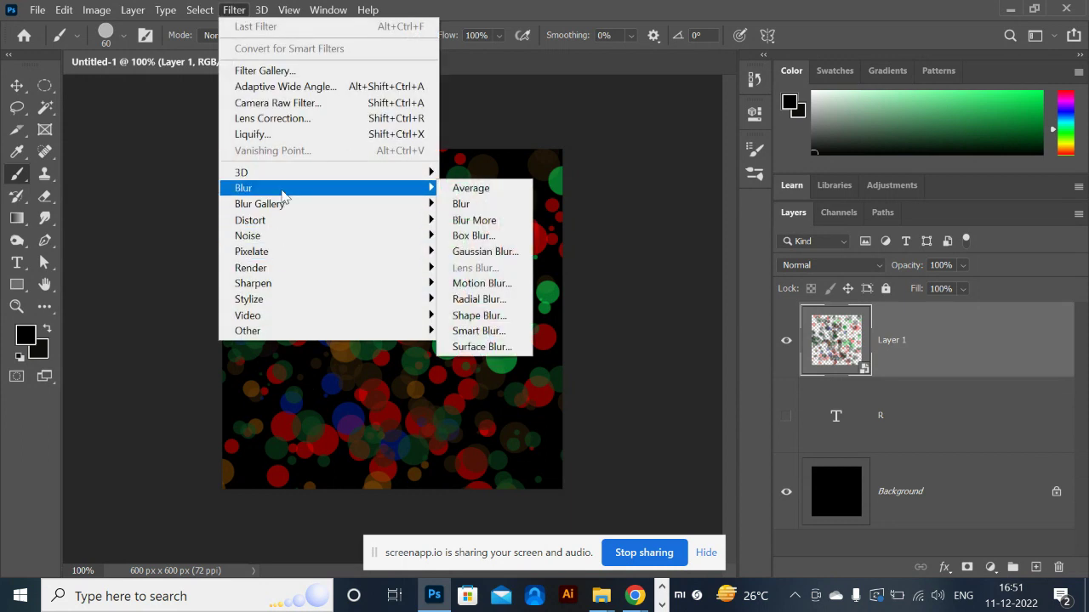
pyautogui.click(481, 252)
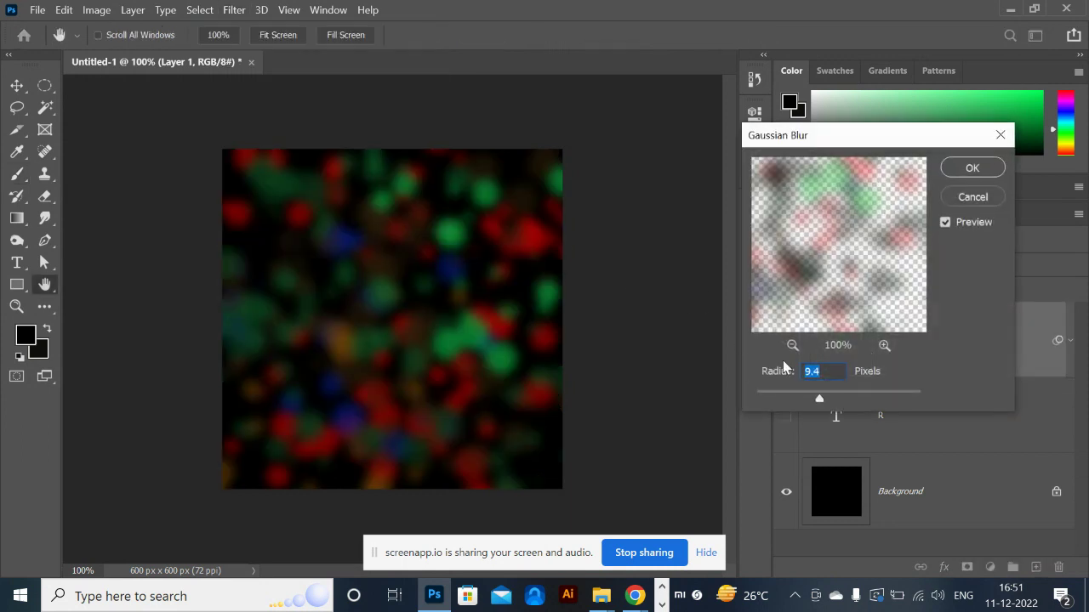
pyautogui.scroll(1, 821, 370)
pyautogui.moveTo(824, 401); pyautogui.dragTo(836, 399)
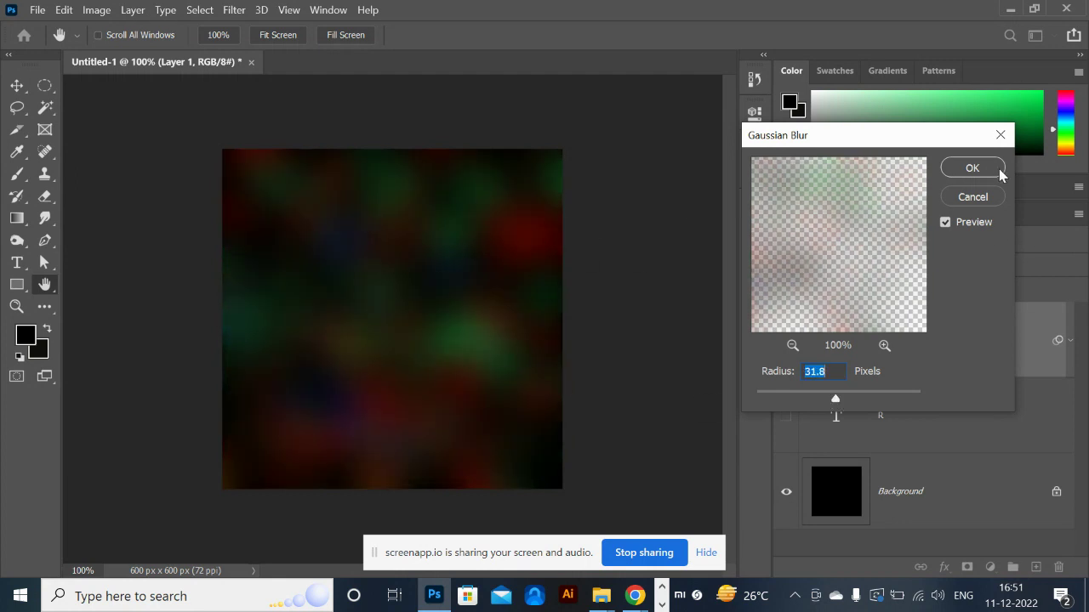
pyautogui.click(971, 168)
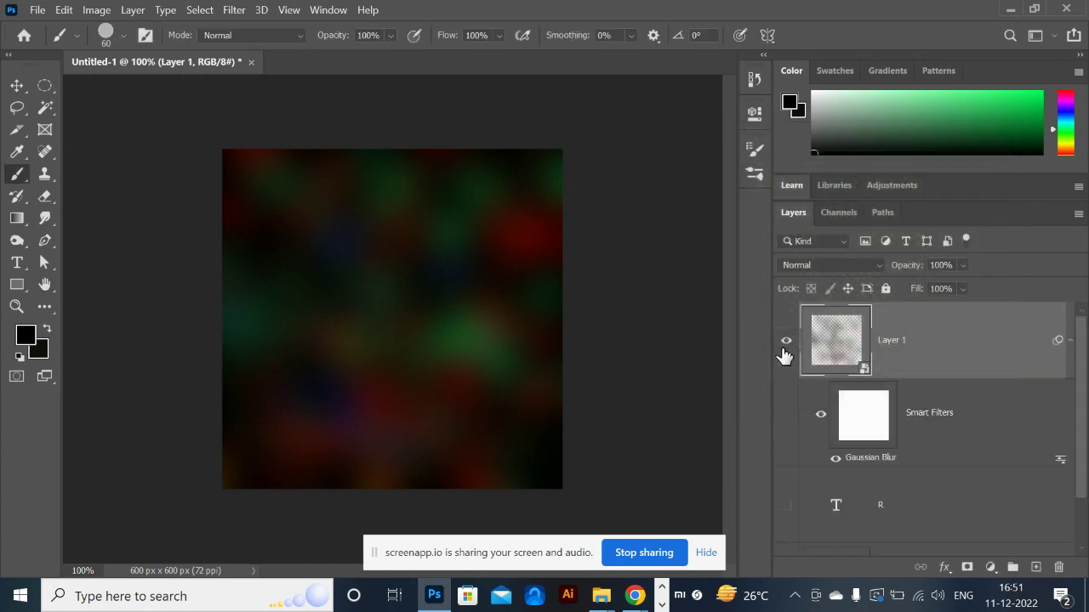
# - Duplicate the blurred layer twice and merge both copies with the original into one layer
pyautogui.click(17, 86)
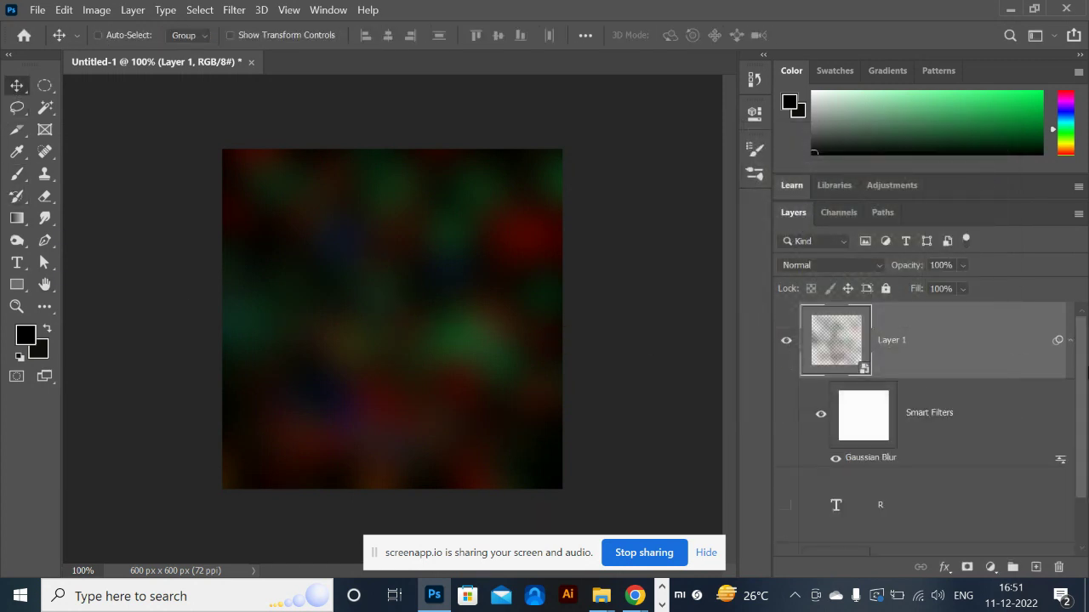
pyautogui.hotkey('ctrl', 'j')
pyautogui.hotkey('ctrl', 'j')
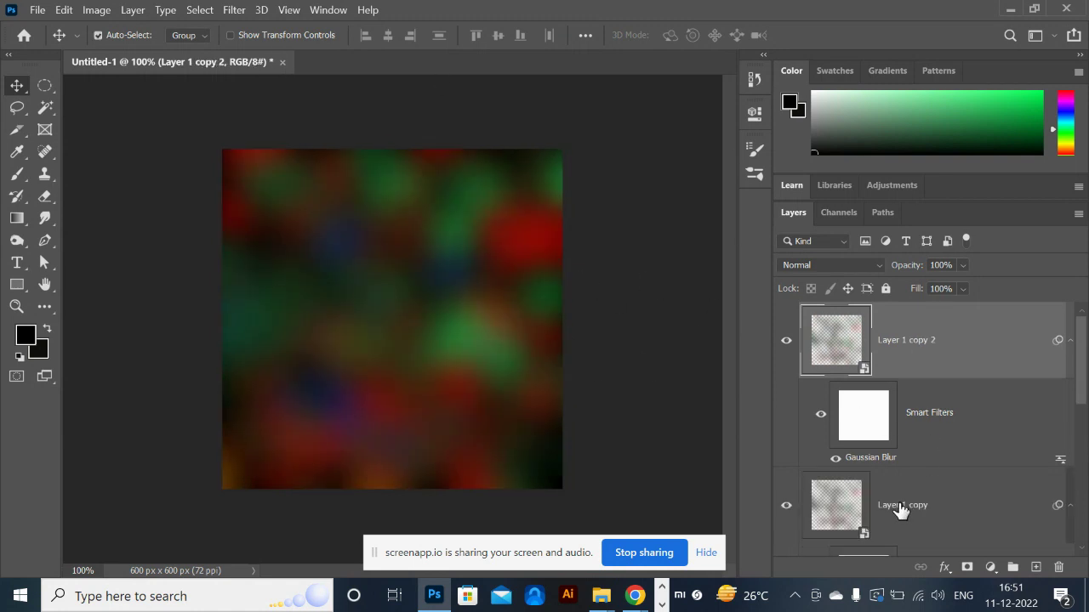
pyautogui.scroll(-2, 900, 511)
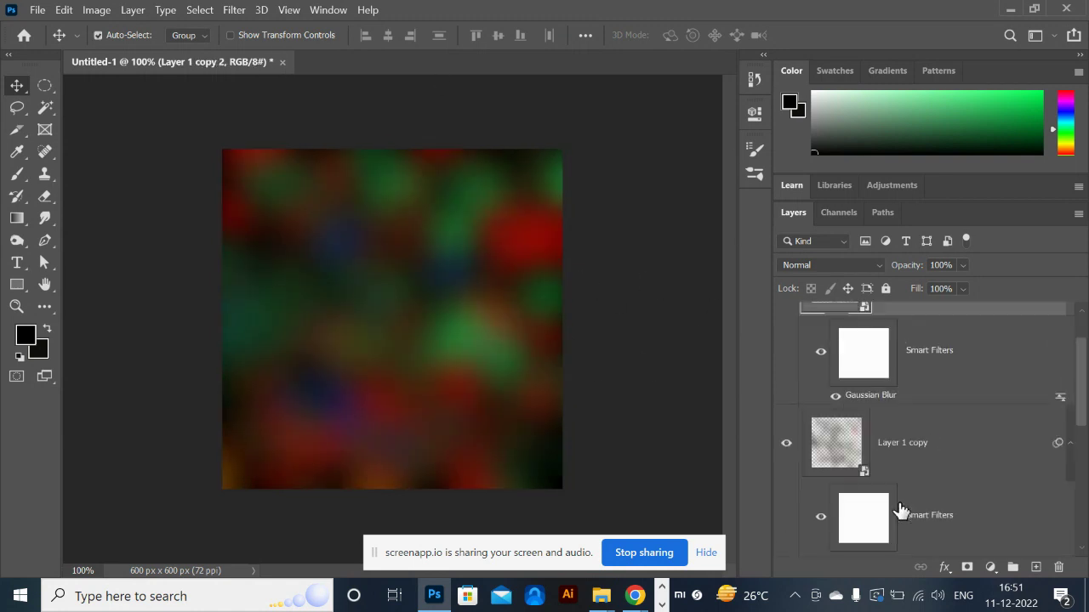
pyautogui.click(946, 470)
pyautogui.press('Delete')
pyautogui.scroll(2, 948, 409)
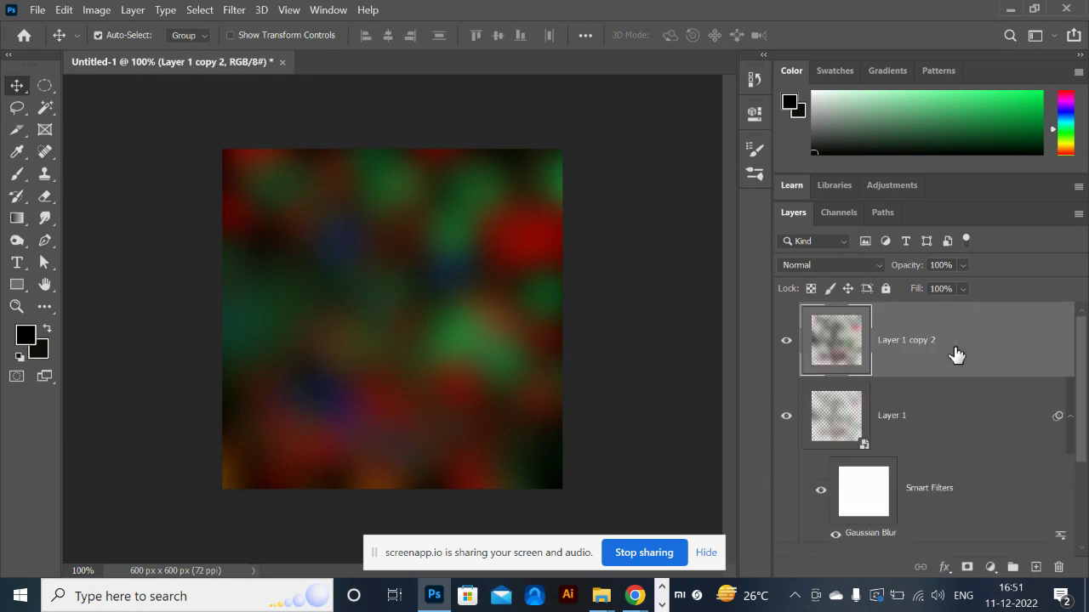
pyautogui.click(940, 415)
pyautogui.press('Delete')
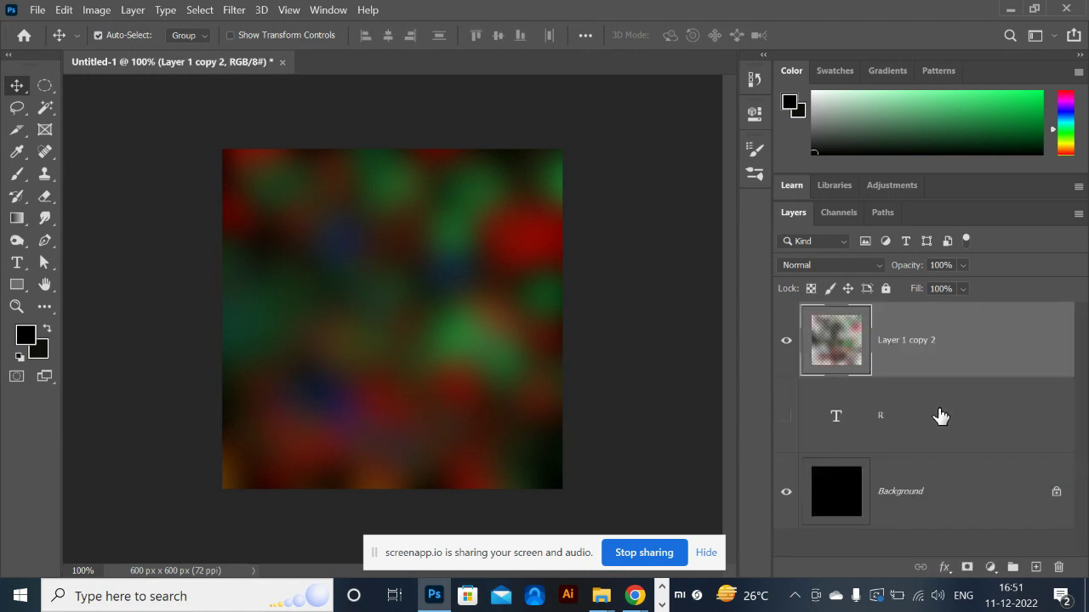
# - Apply a Twirl filter with a strong positive angle to the merged blurred layer
pyautogui.click(235, 10)
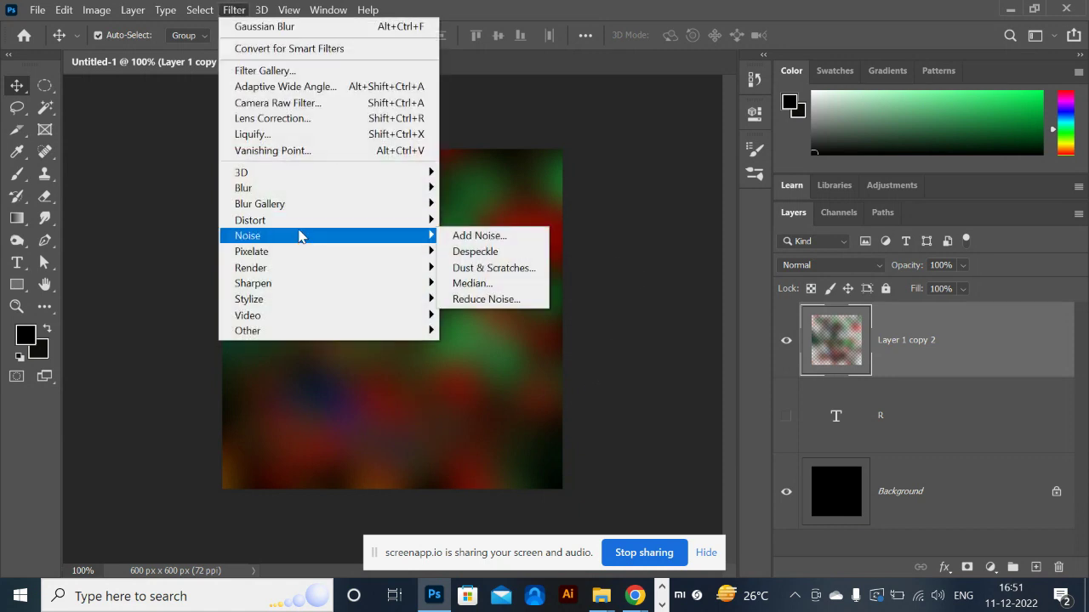
pyautogui.moveTo(306, 222)
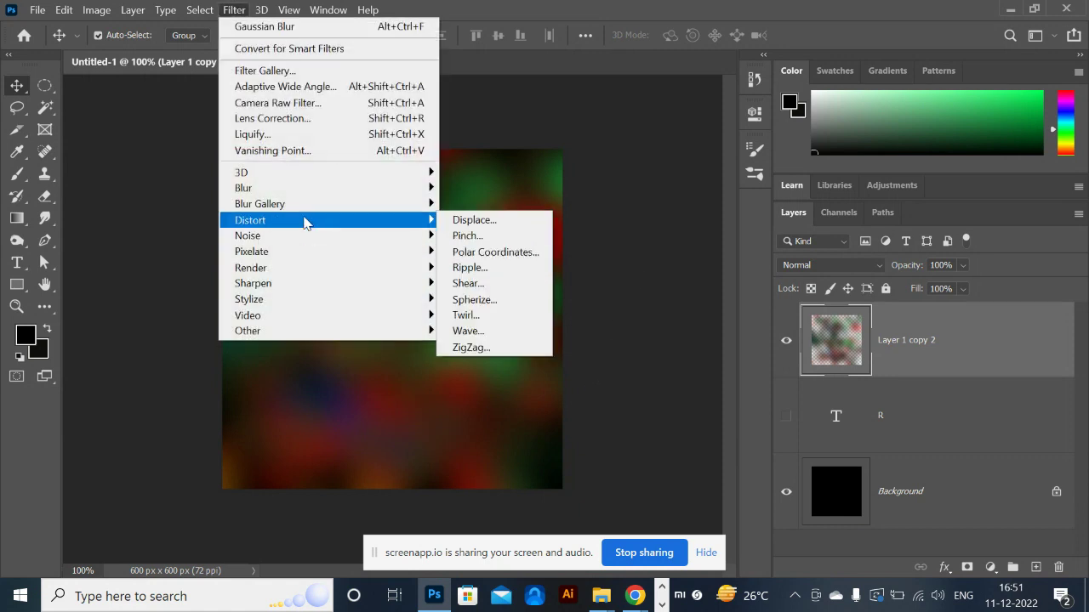
pyautogui.click(497, 317)
pyautogui.moveTo(489, 112); pyautogui.dragTo(707, 117)
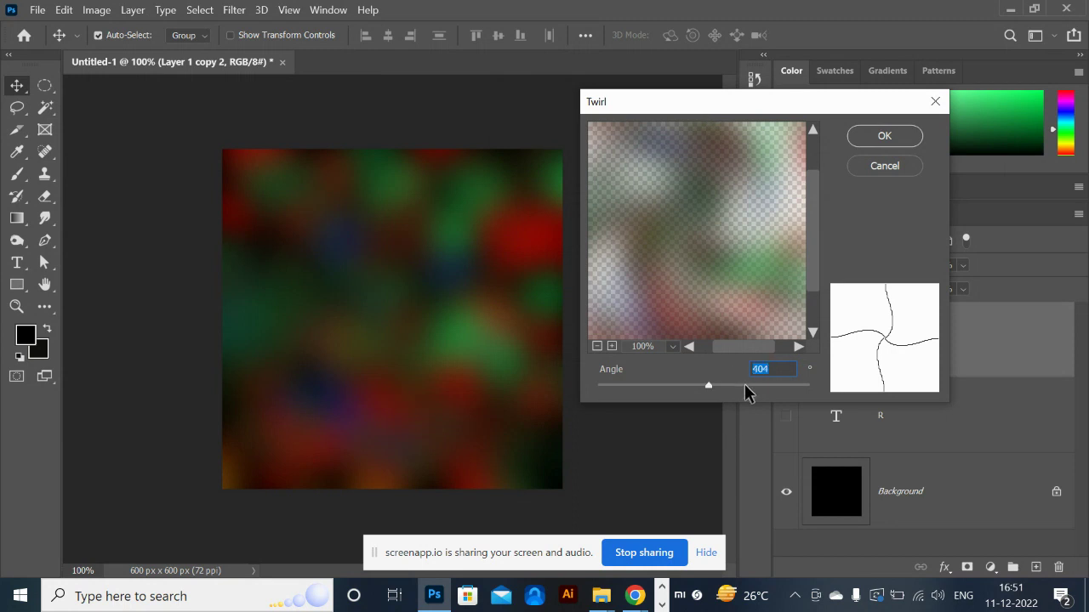
pyautogui.click(744, 384)
pyautogui.click(883, 137)
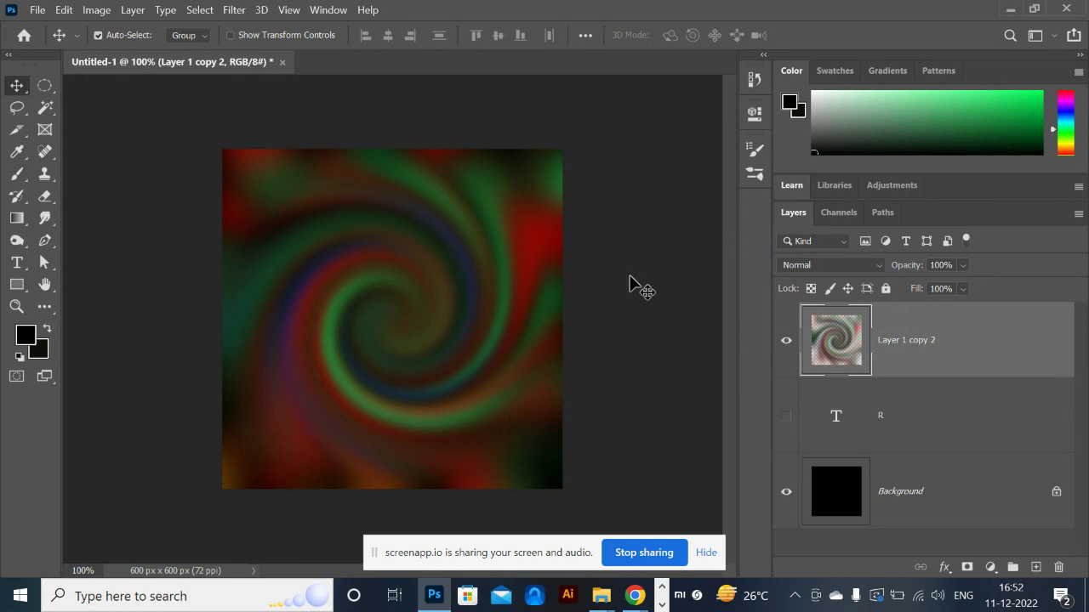
# - Scale the twirled layer proportionally well beyond the canvas and move the swirl's center near the canvas's lower-right corner
pyautogui.hotkey('ctrl', 't')
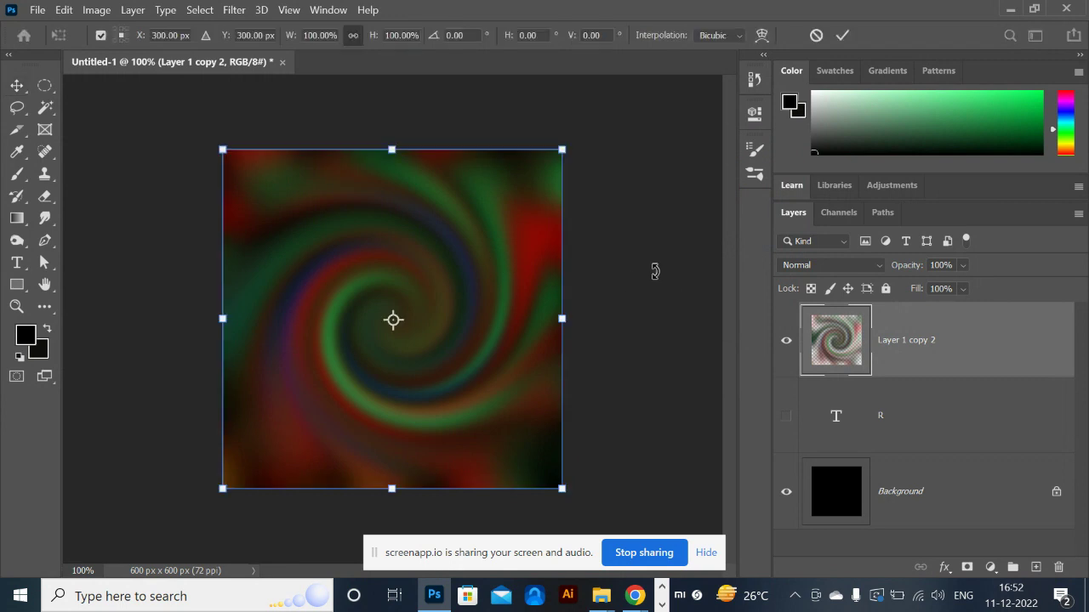
pyautogui.moveTo(559, 146); pyautogui.dragTo(1021, 17)
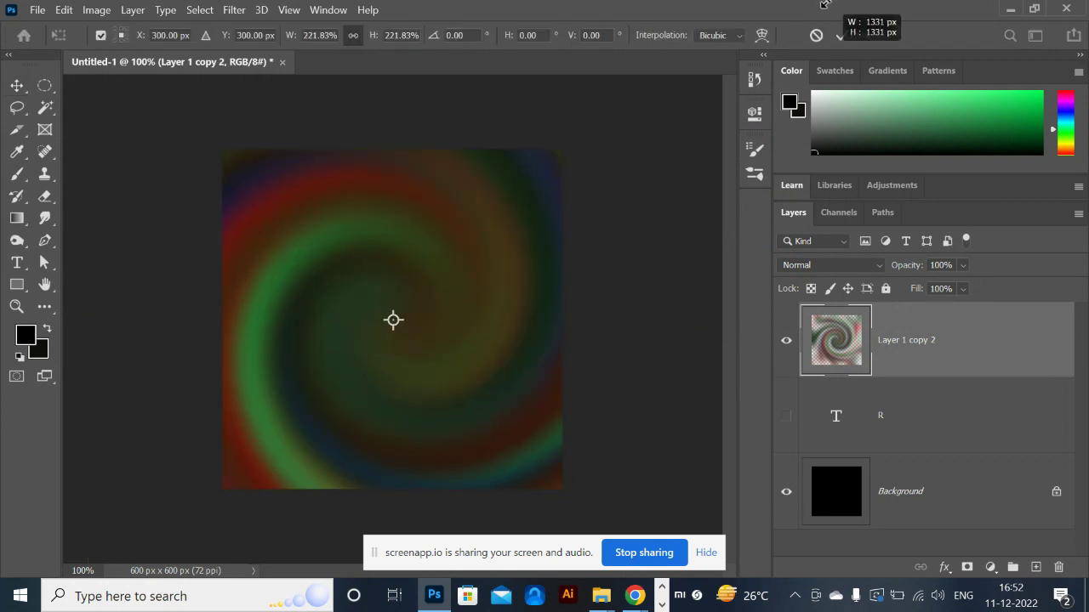
pyautogui.moveTo(481, 313); pyautogui.dragTo(339, 425)
pyautogui.press('Return')
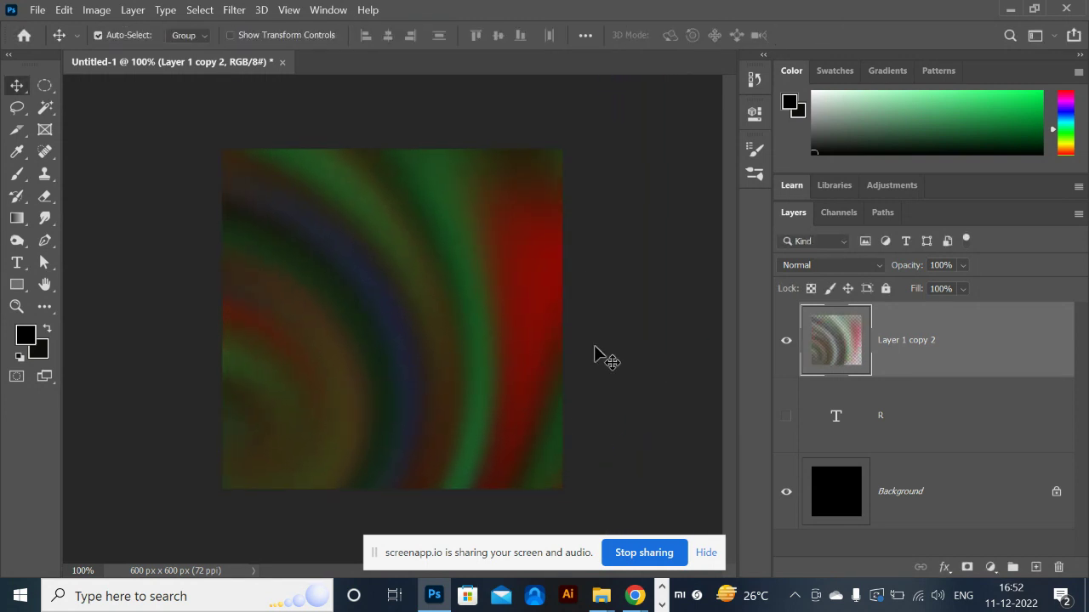
pyautogui.moveTo(273, 370); pyautogui.dragTo(652, 343)
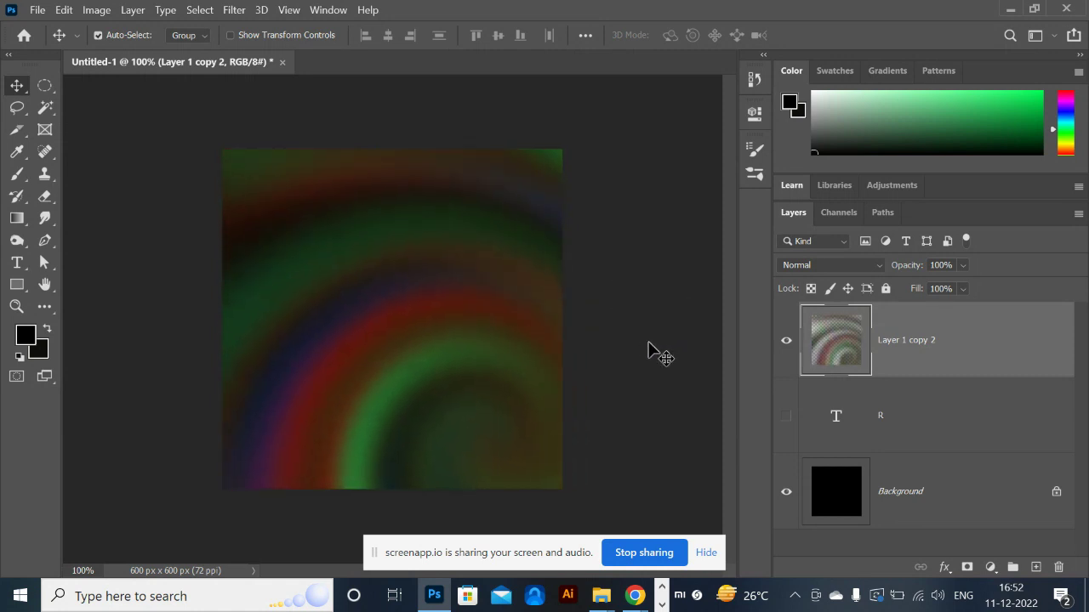
pyautogui.moveTo(492, 347); pyautogui.dragTo(558, 373)
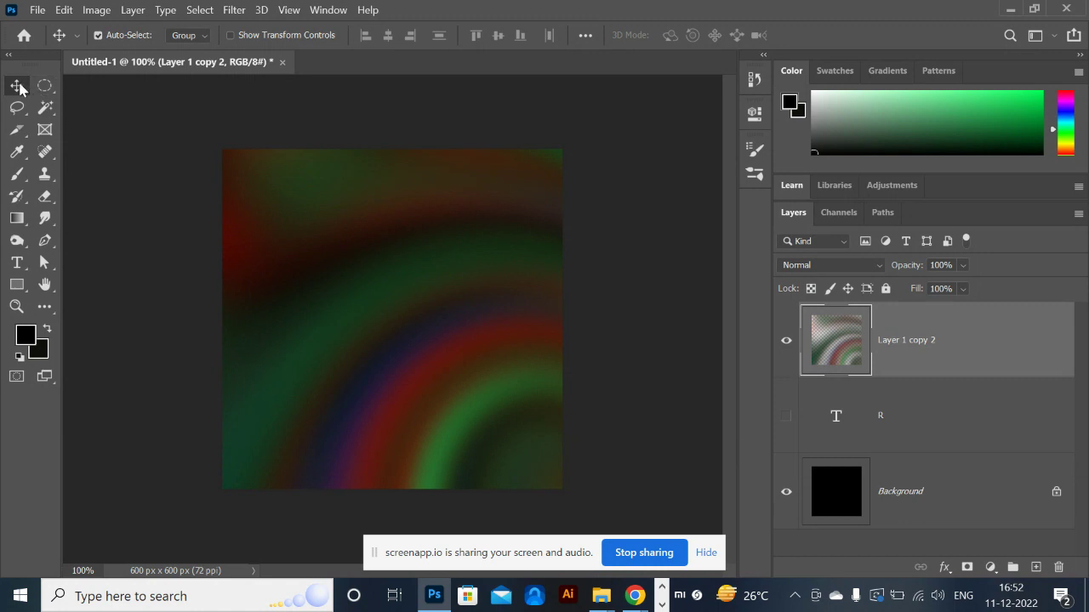
# - Duplicate the swirl layer four times and merge all the copies with the original into one layer
pyautogui.hotkey('ctrl', 'j')
pyautogui.hotkey('ctrl', 'j')
pyautogui.hotkey('ctrl', 'j')
pyautogui.hotkey('ctrl', 'j')
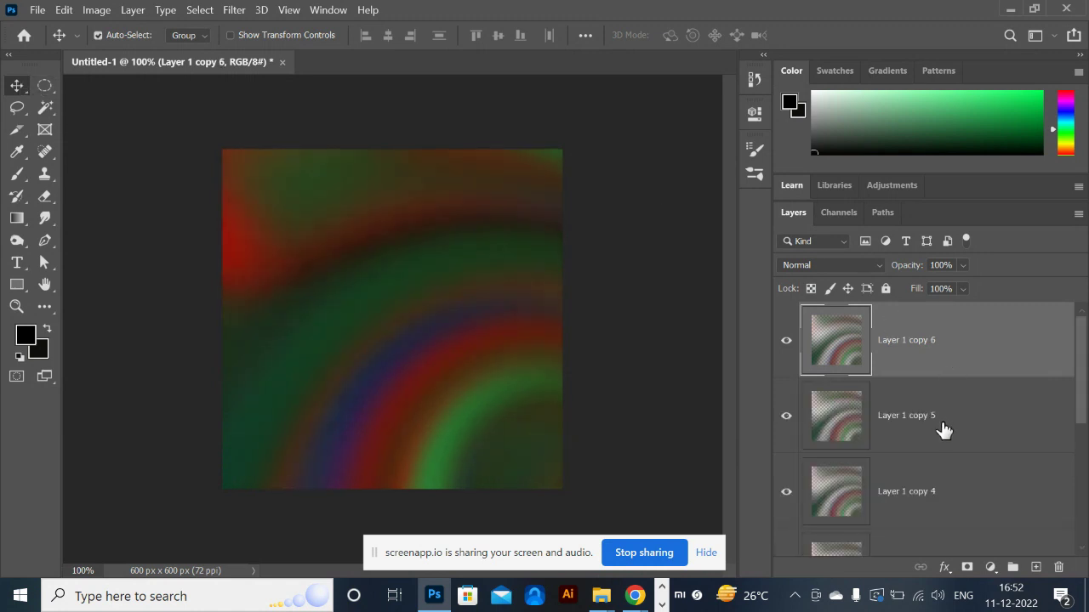
pyautogui.scroll(-5, 942, 431)
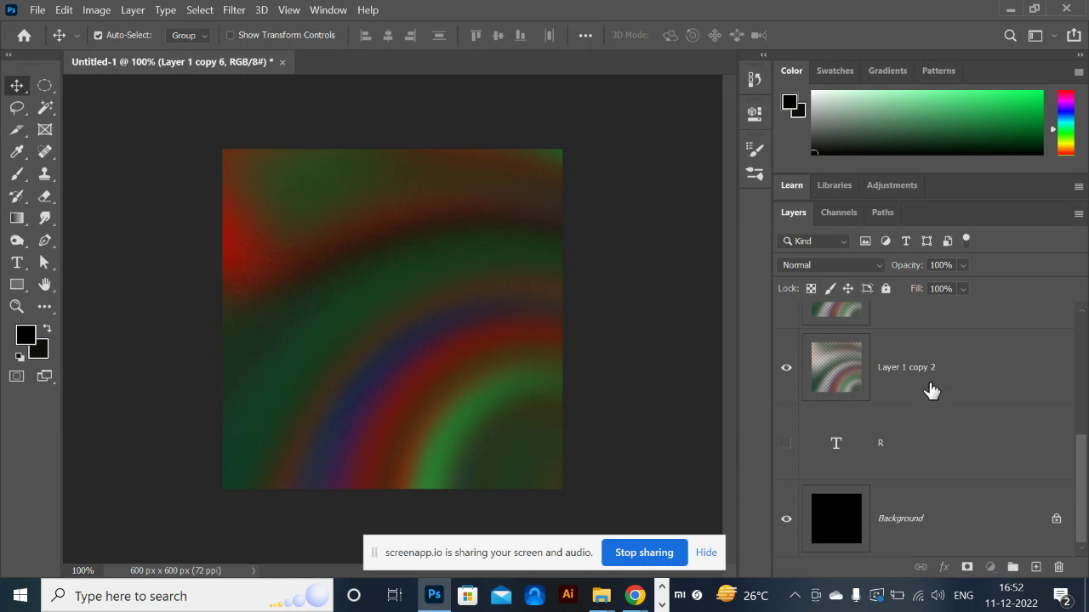
pyautogui.keyDown('shift'); pyautogui.click(931, 390); pyautogui.keyUp('shift')
pyautogui.hotkey('ctrl', 'e')
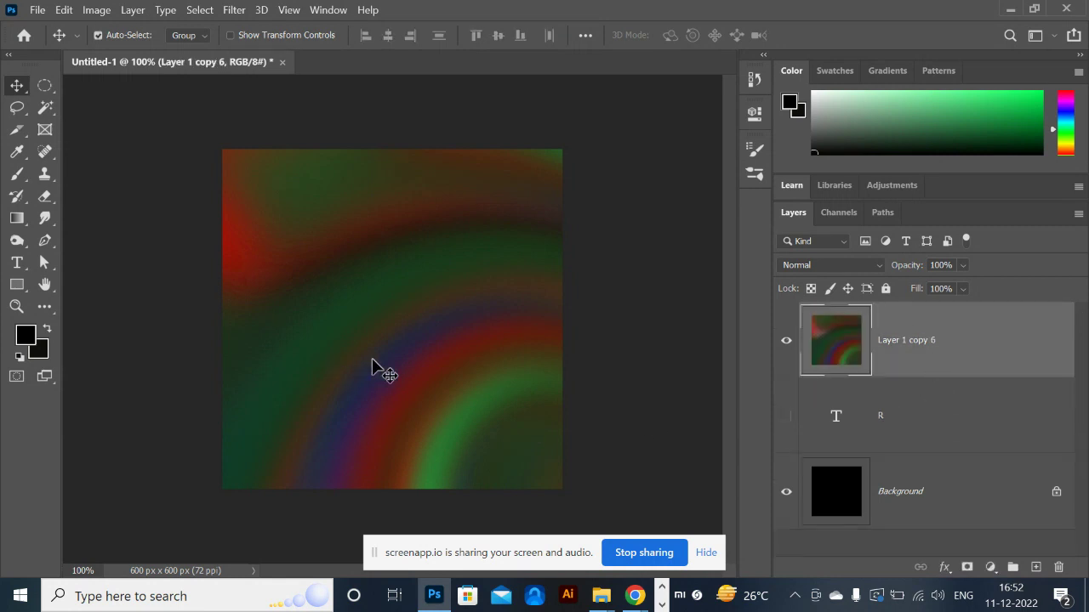
# - Set a green foreground color and scatter green circle brush strokes across a new layer above the swirl
pyautogui.press('b')
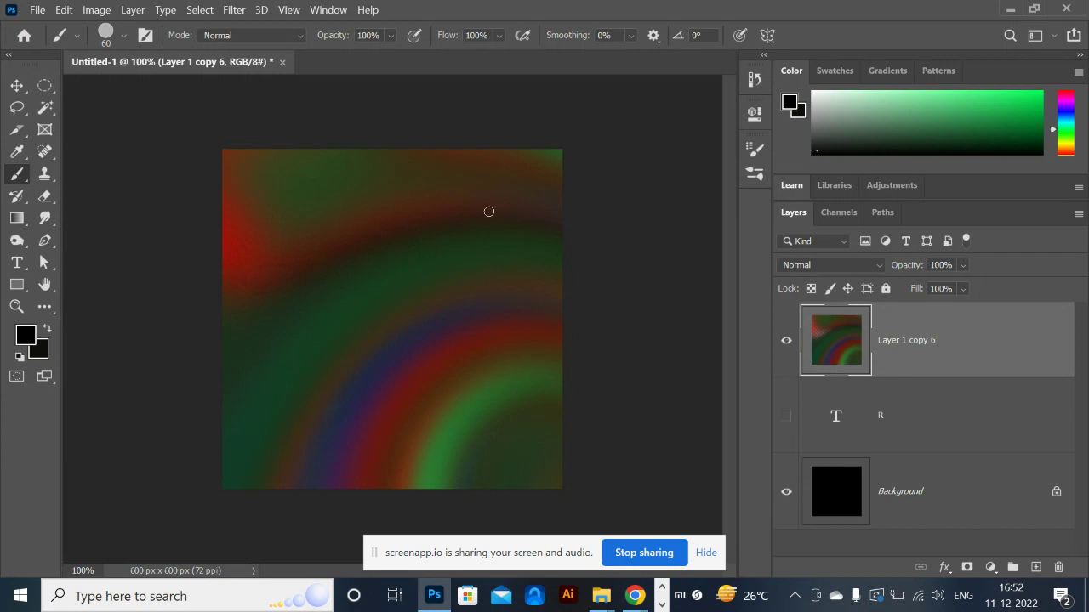
pyautogui.moveTo(954, 111); pyautogui.dragTo(995, 111)
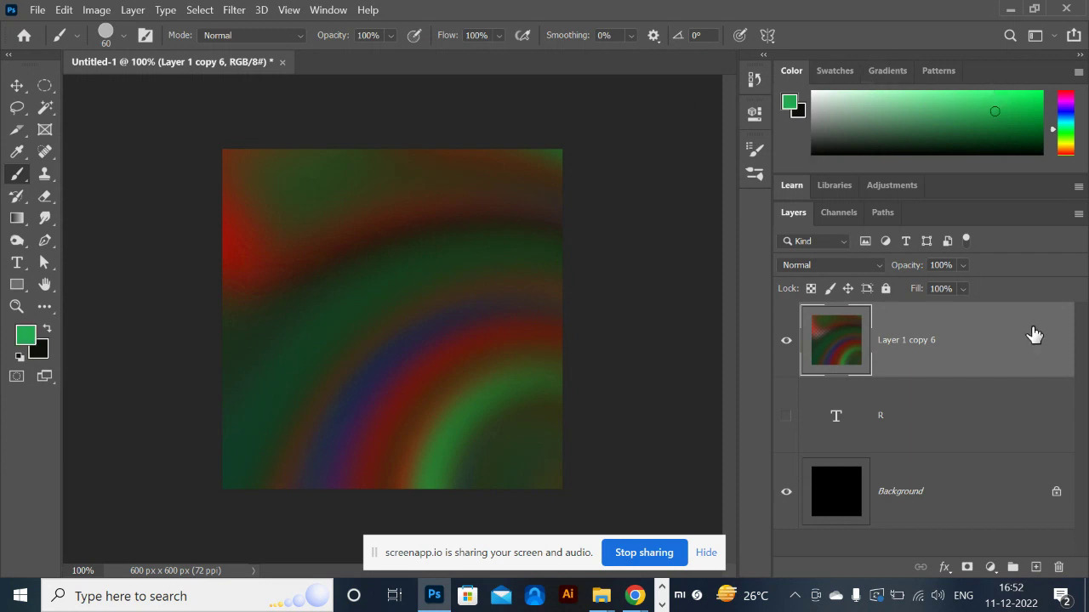
pyautogui.click(1035, 568)
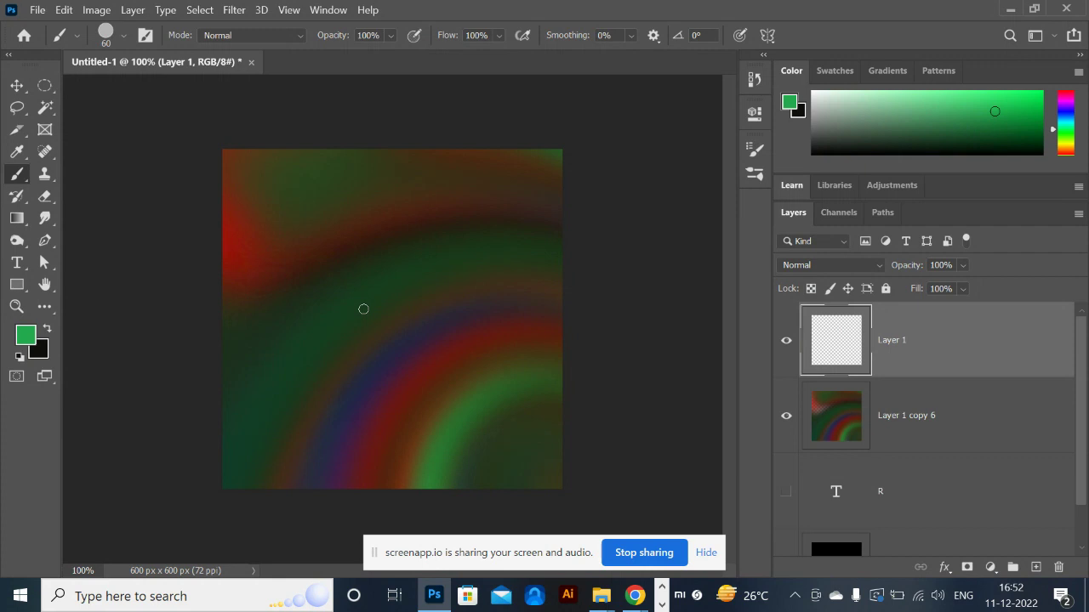
pyautogui.moveTo(368, 220)
pyautogui.mouseDown()
pyautogui.moveTo(357, 389)
pyautogui.moveTo(489, 151)
pyautogui.moveTo(392, 367)
pyautogui.moveTo(229, 415)
pyautogui.moveTo(301, 455)
pyautogui.mouseUp()
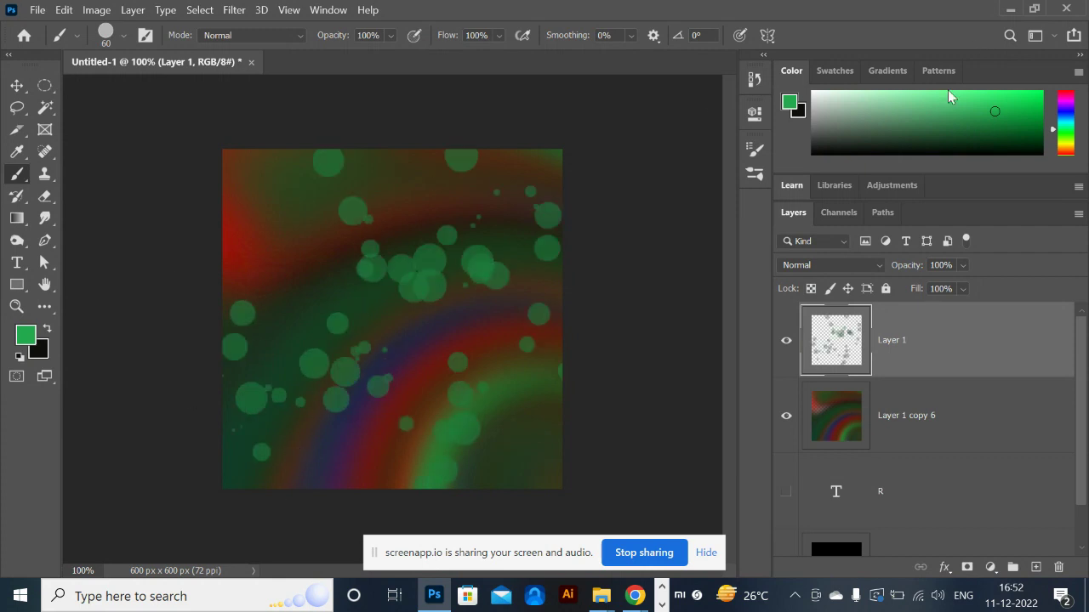
# - Change the foreground color to bright yellow and brush a few circles over the upper part of the canvas
pyautogui.moveTo(1069, 131); pyautogui.dragTo(1071, 145)
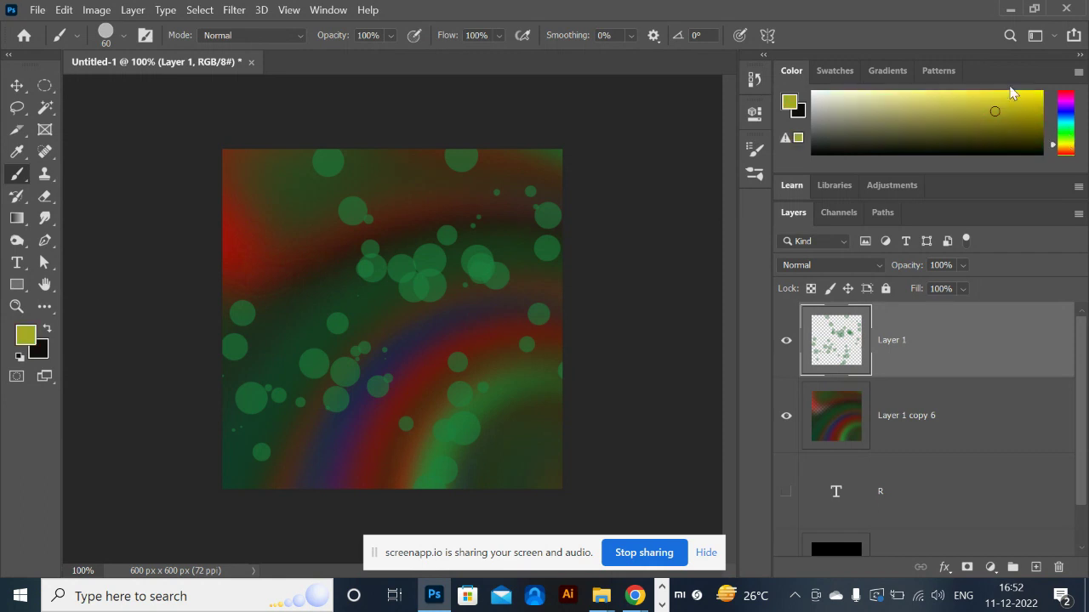
pyautogui.click(1024, 102)
pyautogui.moveTo(475, 222)
pyautogui.mouseDown()
pyautogui.moveTo(383, 173)
pyautogui.moveTo(396, 180)
pyautogui.moveTo(313, 243)
pyautogui.moveTo(264, 317)
pyautogui.mouseUp()
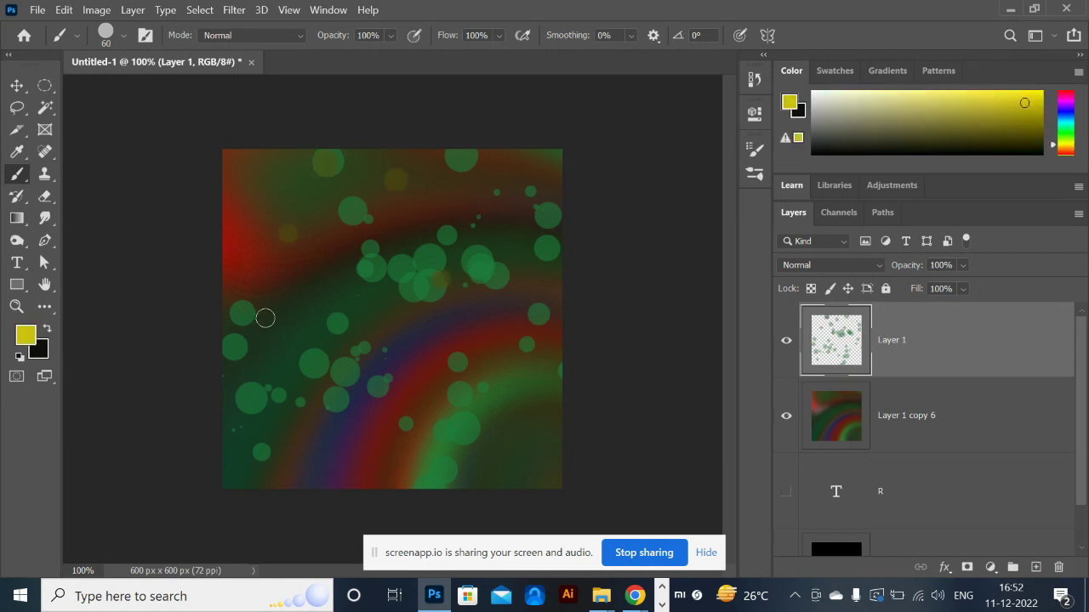
# - Set the background color to #c24213 and scatter yellow-orange circles from the canvas's upper-left area toward its center
pyautogui.click(39, 355)
pyautogui.click(727, 166)
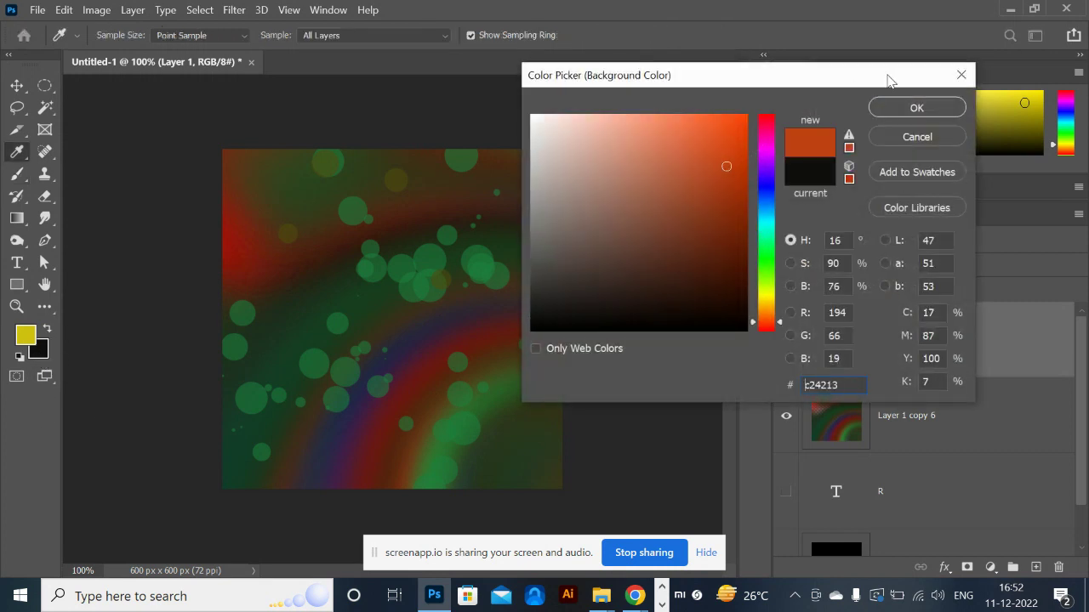
pyautogui.click(917, 108)
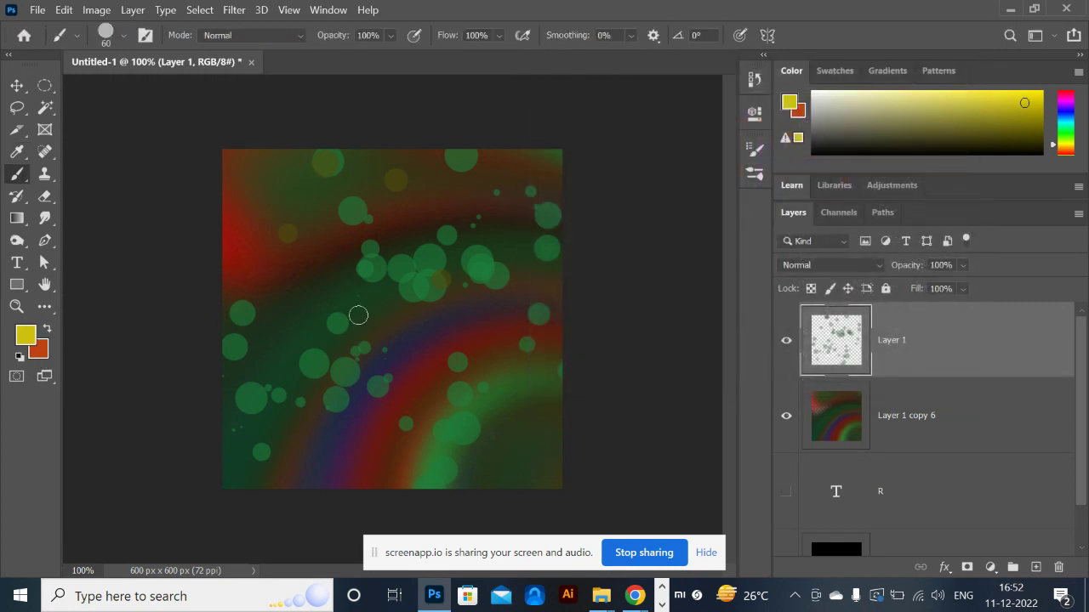
pyautogui.moveTo(231, 218)
pyautogui.mouseDown()
pyautogui.moveTo(290, 240)
pyautogui.moveTo(321, 283)
pyautogui.moveTo(315, 323)
pyautogui.moveTo(302, 304)
pyautogui.moveTo(346, 242)
pyautogui.moveTo(337, 301)
pyautogui.moveTo(385, 399)
pyautogui.mouseUp()
# - Swap the foreground and background colors between strokes and scatter more orange and red-orange circles over the whole canvas
pyautogui.press('x')
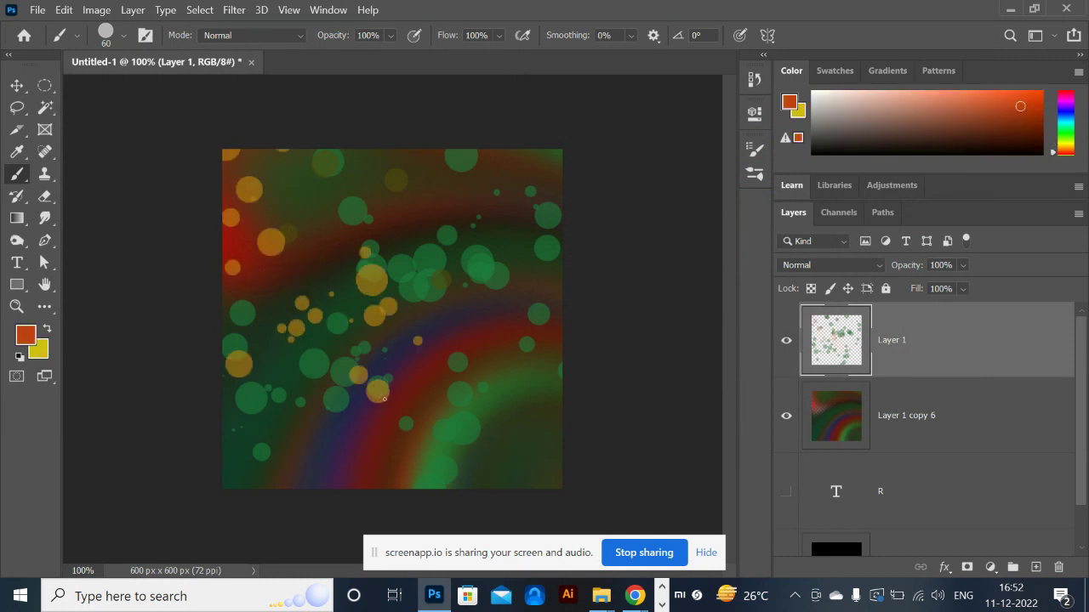
pyautogui.moveTo(322, 476)
pyautogui.mouseDown()
pyautogui.moveTo(431, 414)
pyautogui.moveTo(274, 493)
pyautogui.moveTo(556, 453)
pyautogui.moveTo(535, 467)
pyautogui.mouseUp()
pyautogui.moveTo(522, 335)
pyautogui.mouseDown()
pyautogui.moveTo(440, 296)
pyautogui.moveTo(504, 347)
pyautogui.moveTo(483, 431)
pyautogui.moveTo(500, 468)
pyautogui.moveTo(523, 452)
pyautogui.moveTo(468, 203)
pyautogui.moveTo(599, 281)
pyautogui.moveTo(435, 291)
pyautogui.mouseUp()
pyautogui.press('x')
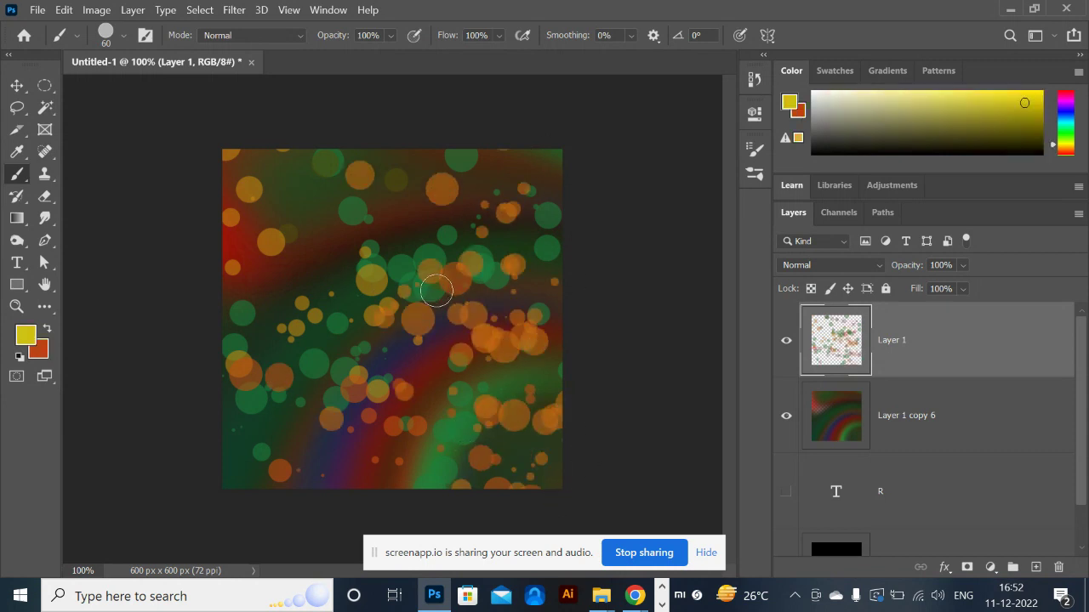
pyautogui.moveTo(413, 224)
pyautogui.mouseDown()
pyautogui.moveTo(262, 248)
pyautogui.moveTo(324, 235)
pyautogui.moveTo(288, 219)
pyautogui.moveTo(320, 146)
pyautogui.moveTo(363, 474)
pyautogui.moveTo(511, 453)
pyautogui.moveTo(257, 468)
pyautogui.moveTo(207, 517)
pyautogui.mouseUp()
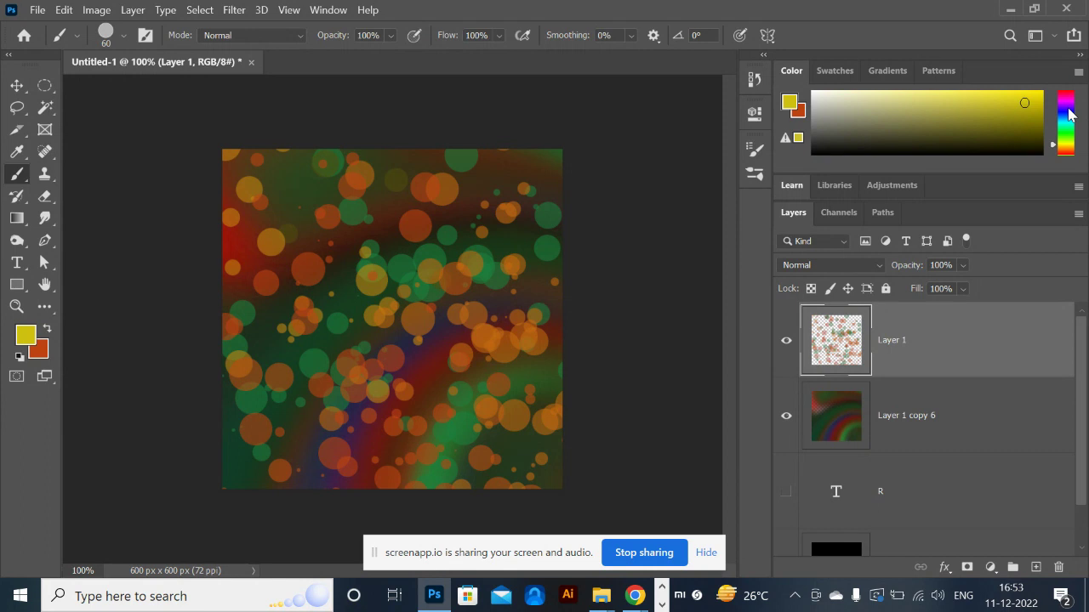
# - Set the foreground color to blue-violet and scatter violet circles across the whole canvas
pyautogui.click(1067, 109)
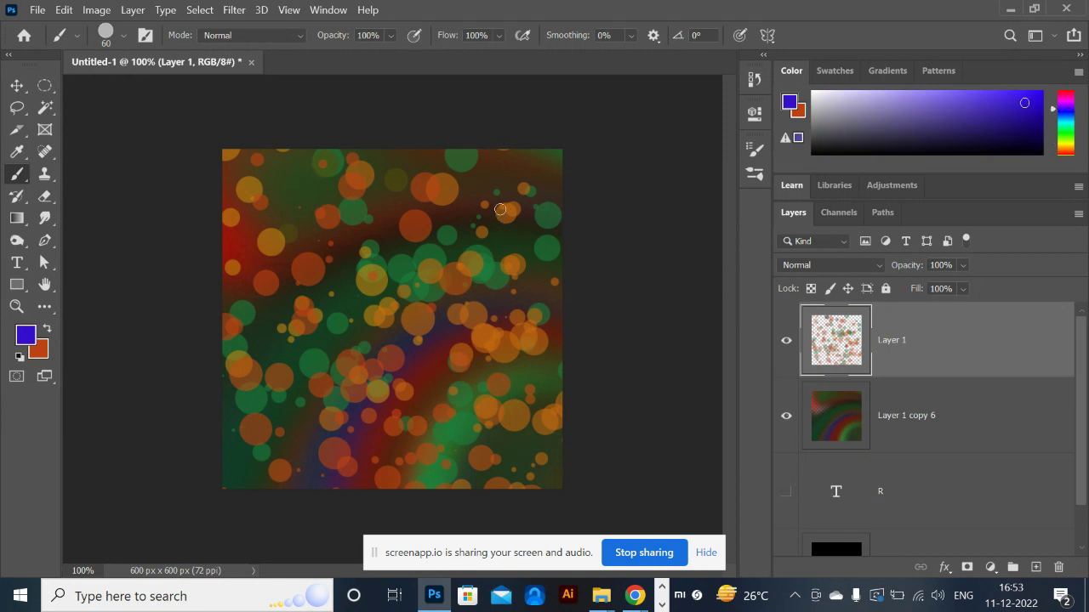
pyautogui.moveTo(529, 162)
pyautogui.mouseDown()
pyautogui.moveTo(429, 429)
pyautogui.moveTo(211, 488)
pyautogui.mouseUp()
pyautogui.moveTo(234, 446)
pyautogui.mouseDown()
pyautogui.moveTo(281, 79)
pyautogui.moveTo(459, 228)
pyautogui.moveTo(516, 458)
pyautogui.mouseUp()
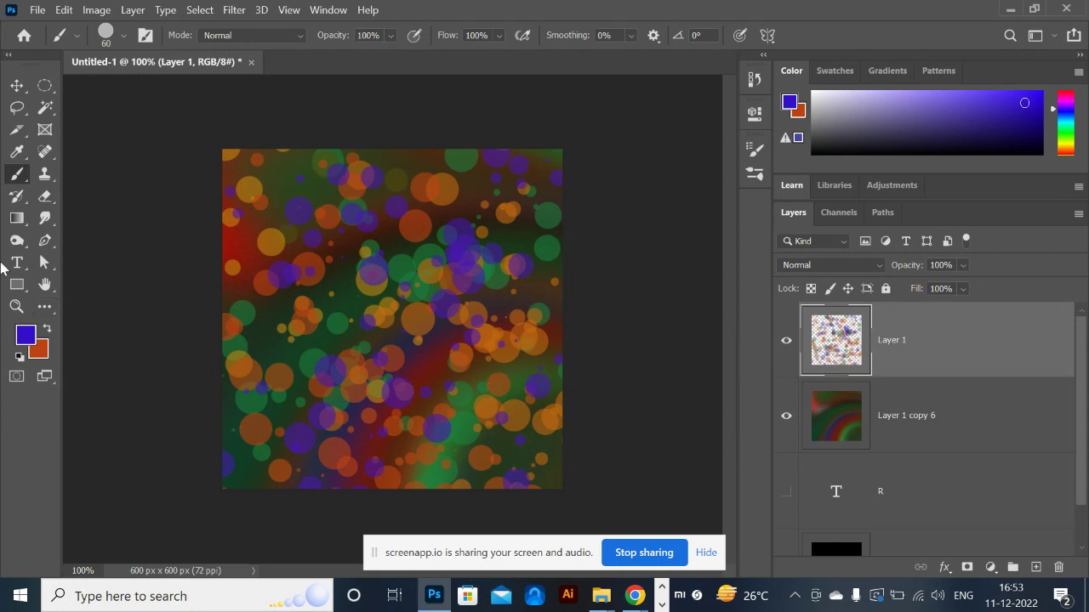
# - Switch to the Pencil tool and merge the circles layer with the swirl layer beneath it
pyautogui.rightClick(8, 175)
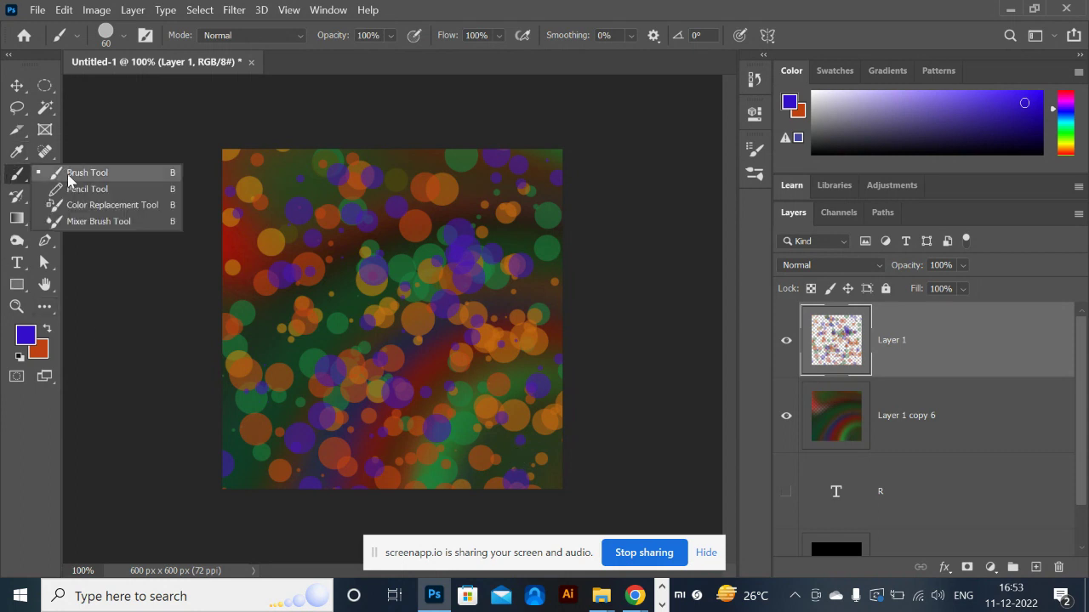
pyautogui.click(85, 189)
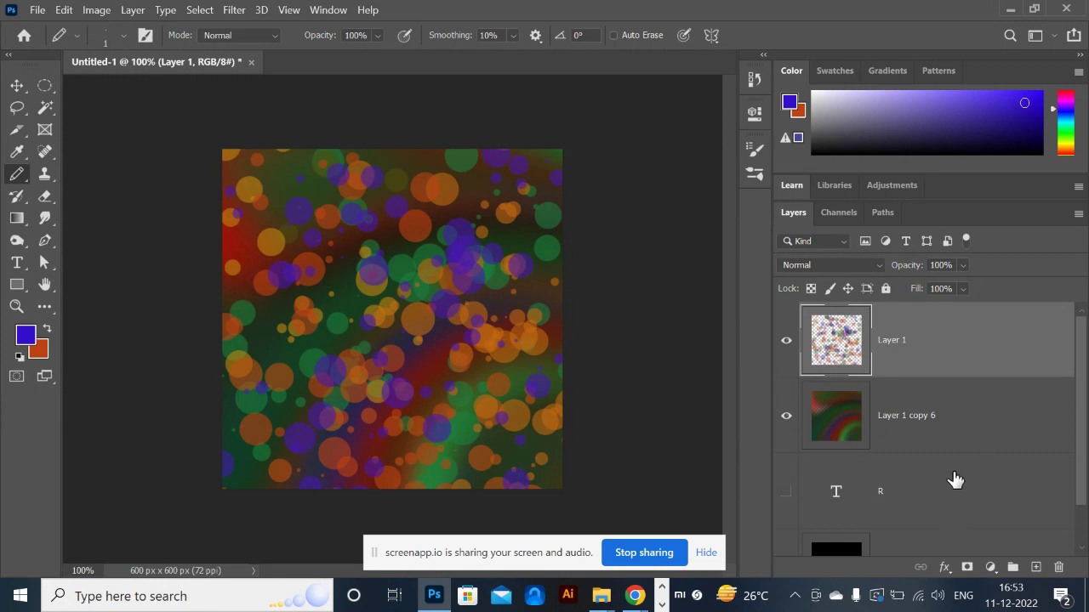
pyautogui.scroll(-1, 953, 464)
pyautogui.scroll(1, 954, 463)
pyautogui.click(948, 413)
pyautogui.press('Delete')
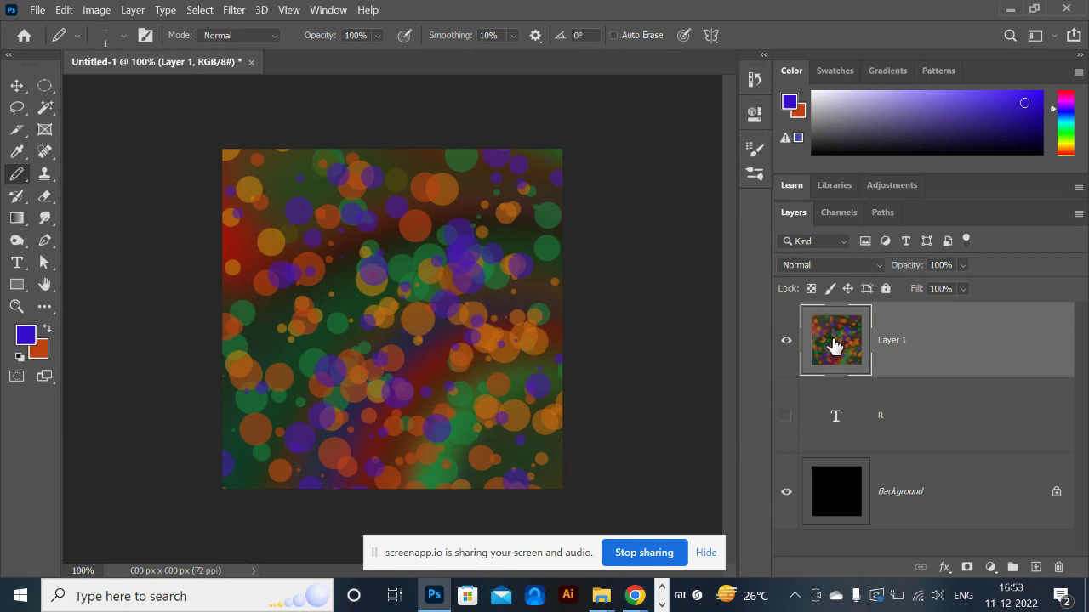
# - Hide the merged circles layer and draw a wavy blue pencil line across the Background's lower-left corner
pyautogui.click(786, 340)
pyautogui.click(896, 482)
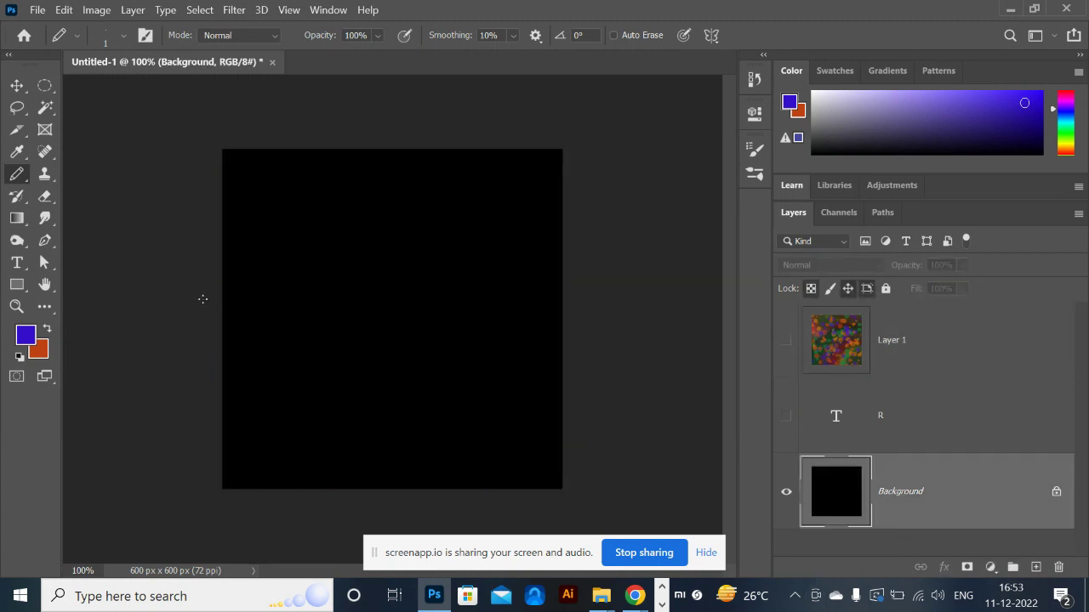
pyautogui.moveTo(407, 445); pyautogui.dragTo(561, 589)
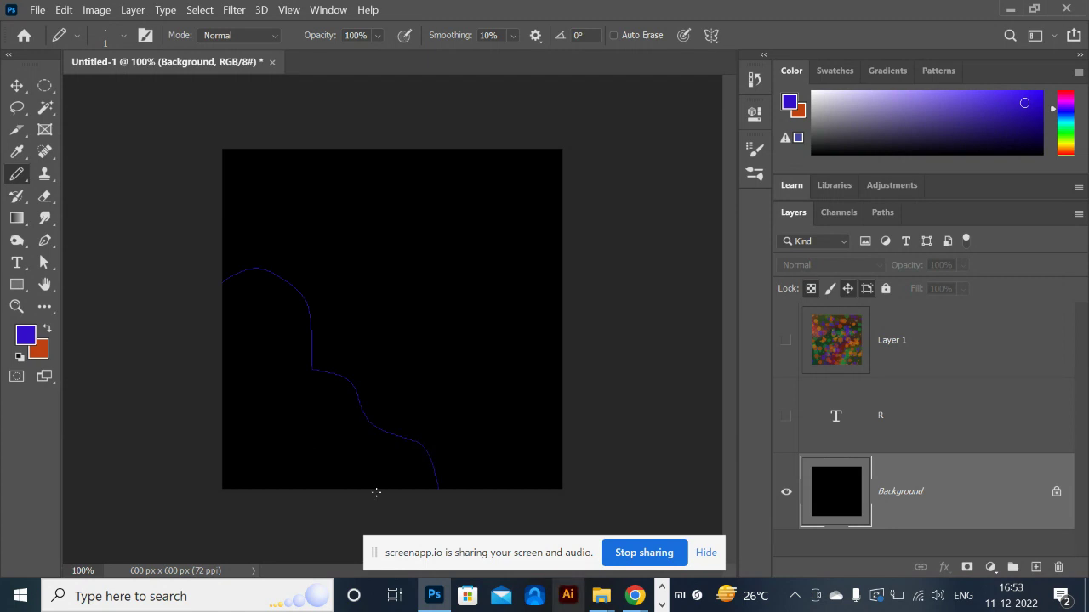
# - Select the area enclosed by the pencil line with the Magic Wand, fill it with bright green and deselect
pyautogui.click(46, 108)
pyautogui.click(272, 392)
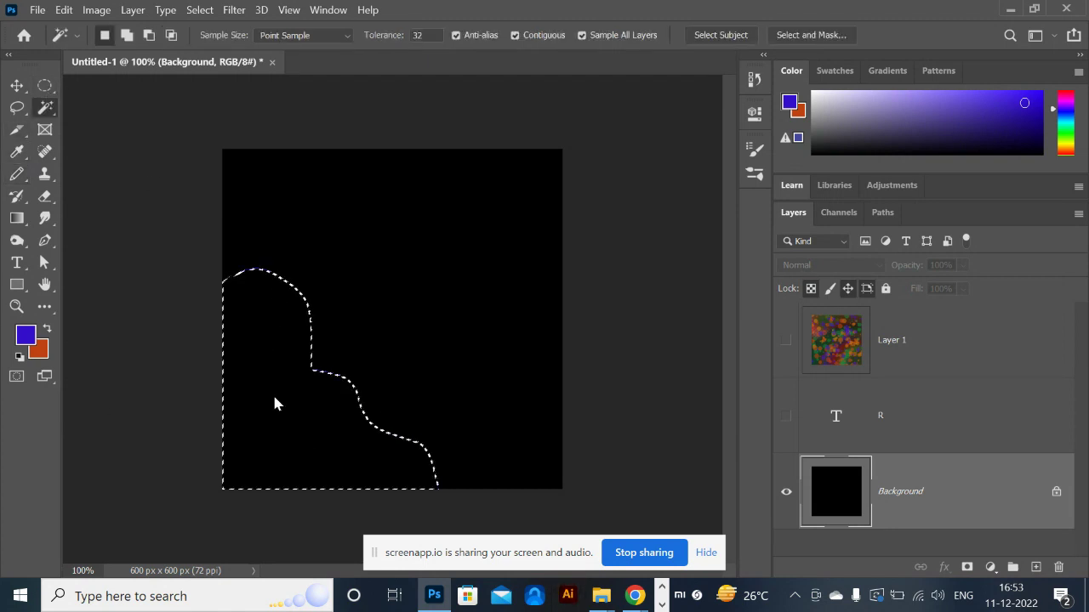
pyautogui.click(1069, 131)
pyautogui.click(1025, 107)
pyautogui.hotkey('alt', 'BackSpace')
pyautogui.hotkey('ctrl', 'd')
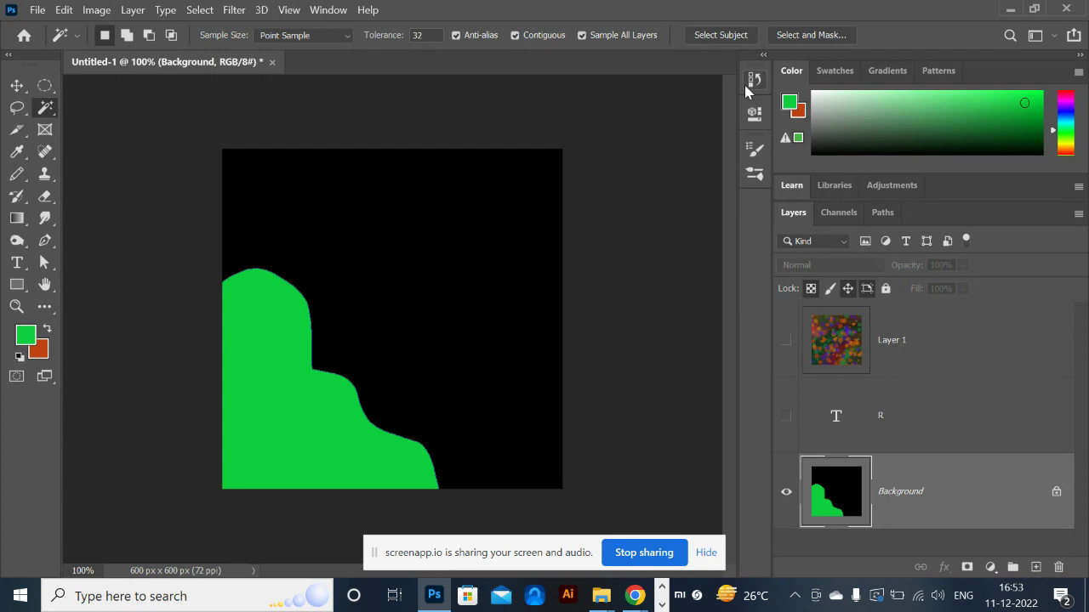
# - Undo the green fill, its selection and the wavy pencil line on the Background
pyautogui.hotkey('ctrl', 'z')
pyautogui.hotkey('ctrl', 'z')
pyautogui.hotkey('ctrl', 'z')
pyautogui.hotkey('ctrl', 'z')
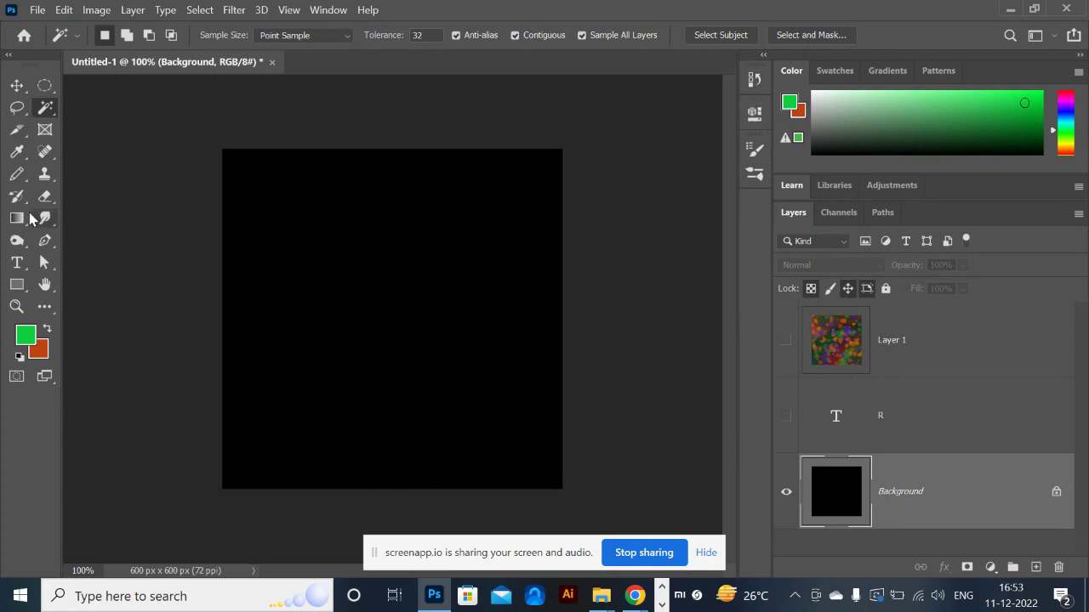
# - Draw a green freehand pencil contour with hill and peak shapes across the full width of the Background, undoing the false start
pyautogui.click(17, 175)
pyautogui.moveTo(219, 311); pyautogui.dragTo(349, 312)
pyautogui.moveTo(438, 405); pyautogui.dragTo(487, 394)
pyautogui.hotkey('ctrl', 'z')
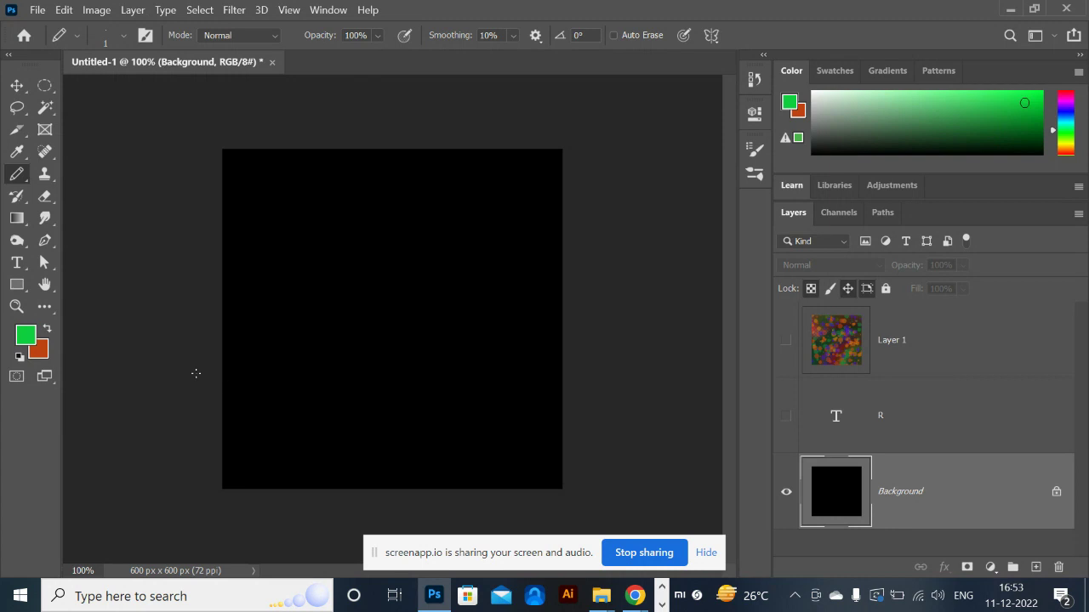
pyautogui.moveTo(223, 319)
pyautogui.mouseDown()
pyautogui.moveTo(326, 405)
pyautogui.moveTo(396, 309)
pyautogui.moveTo(482, 392)
pyautogui.moveTo(555, 442)
pyautogui.mouseUp()
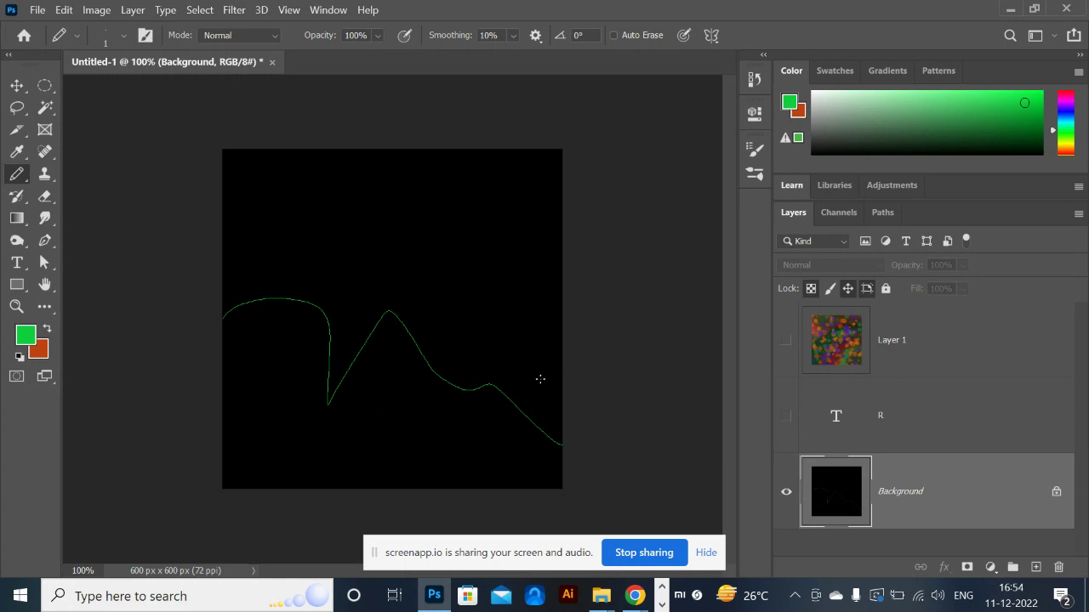
# - Select the area below the contour with the Magic Wand, fill it with orange and deselect
pyautogui.press('w')
pyautogui.click(376, 412)
pyautogui.moveTo(1063, 139); pyautogui.dragTo(1066, 152)
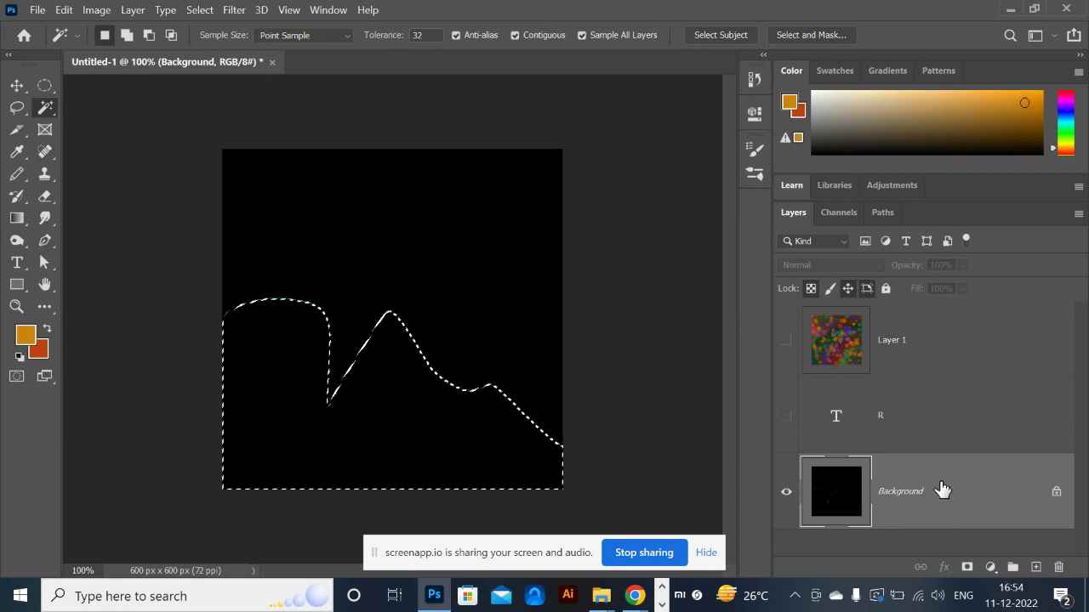
pyautogui.hotkey('alt', 'BackSpace')
pyautogui.hotkey('ctrl', 'd')
# - Undo the orange fill, the selection, the pencil contour and the hiding of the circles layer
pyautogui.hotkey('ctrl', 'z')
pyautogui.hotkey('ctrl', 'z')
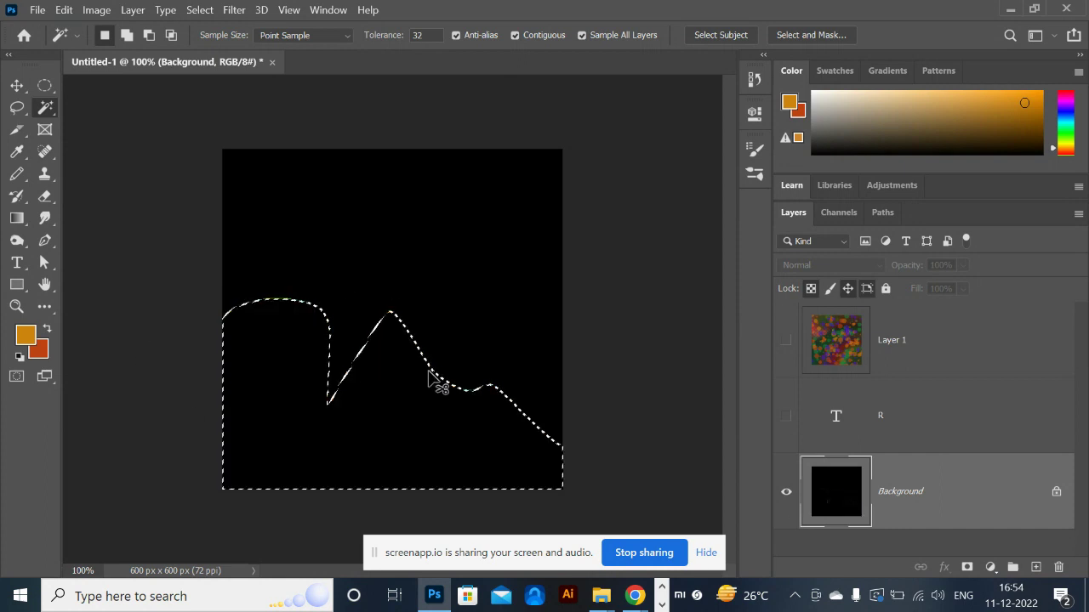
pyautogui.hotkey('ctrl', 'z')
pyautogui.hotkey('ctrl', 'z')
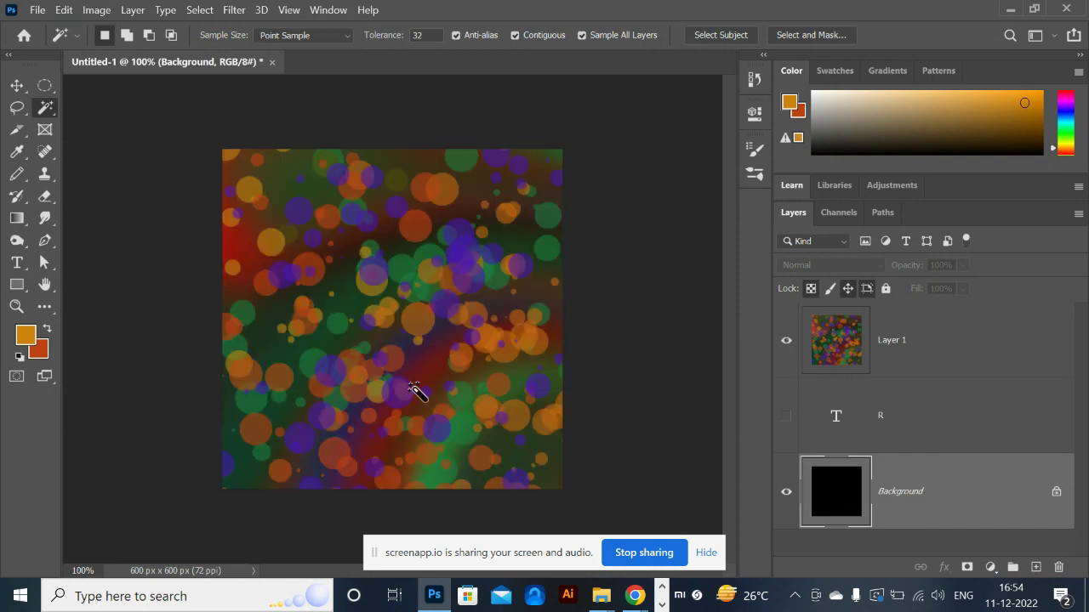
# - Switch to Chrome, close the tab with the woman image search, and return to Photoshop
pyautogui.hotkey('alt', 'Tab')
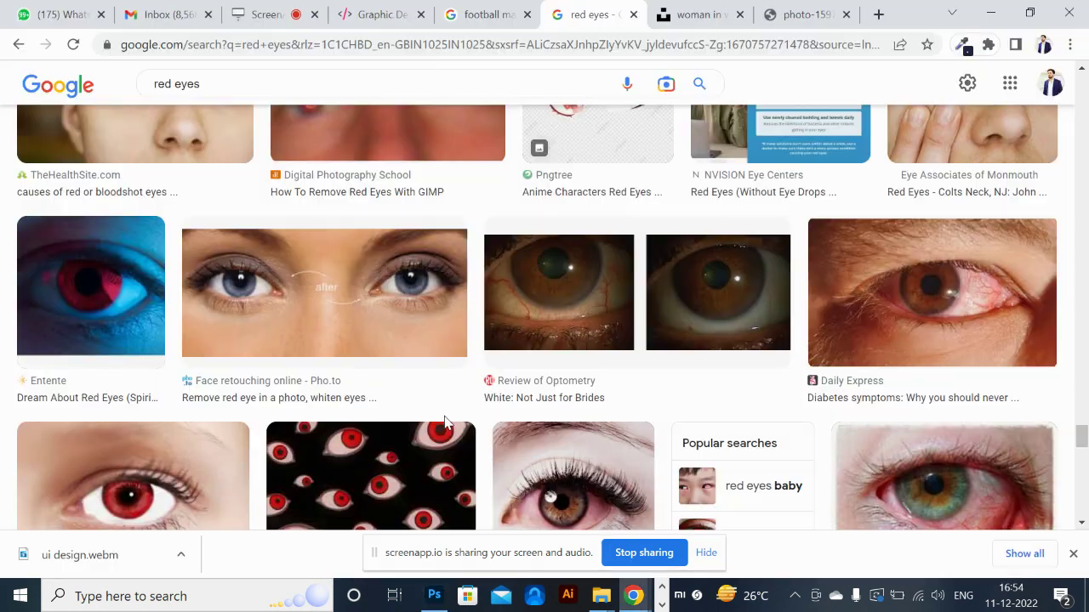
pyautogui.click(718, 19)
pyautogui.click(740, 14)
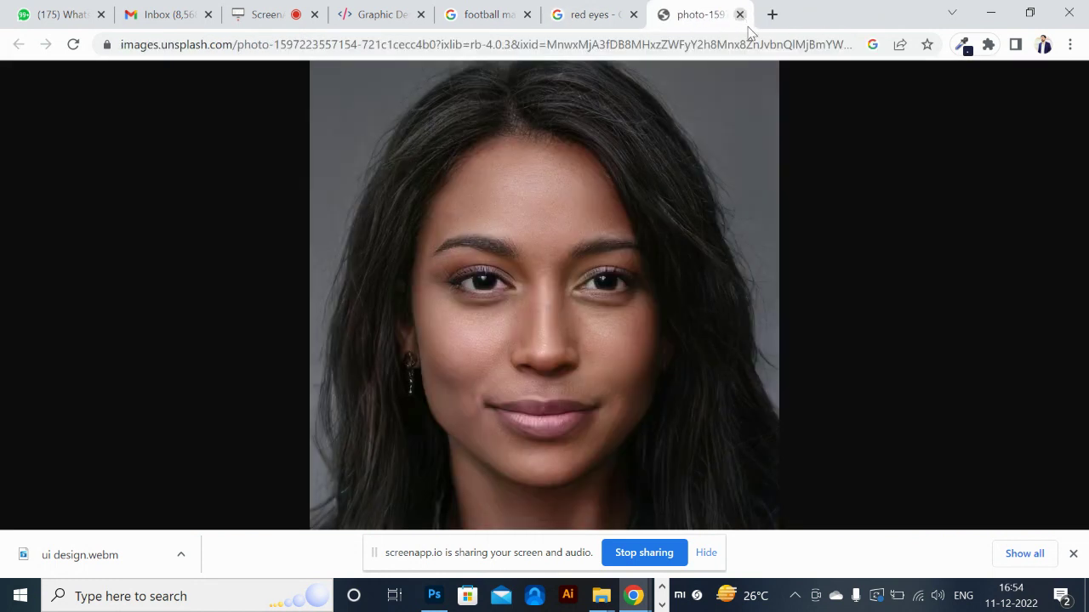
pyautogui.hotkey('alt', 'Tab')
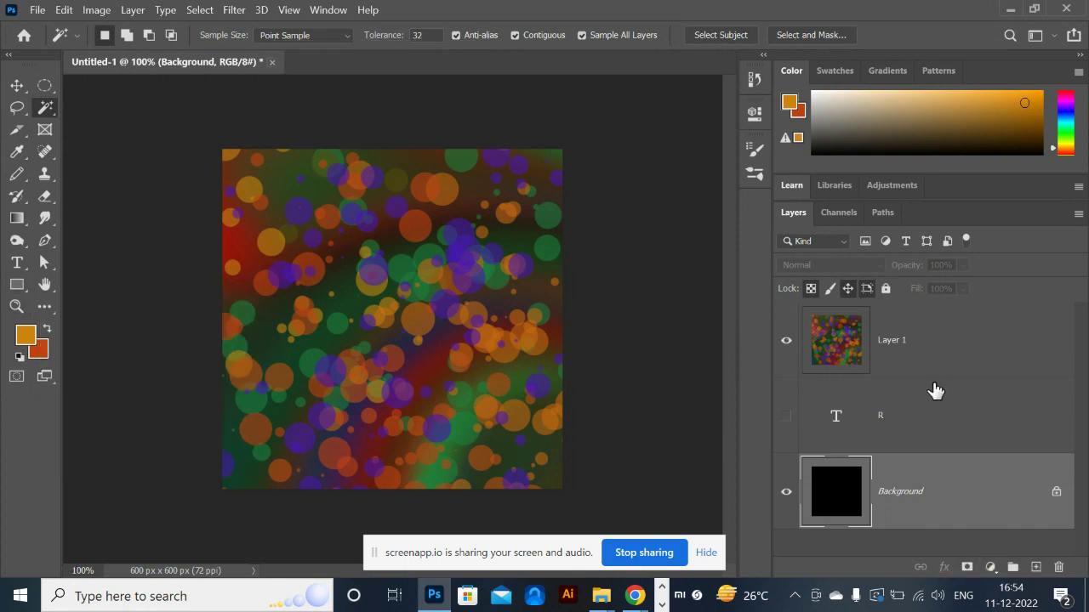
# - Delete the merged circles layer and draw a six-sided polygon path in the canvas's upper-left area
pyautogui.click(915, 362)
pyautogui.press('Delete')
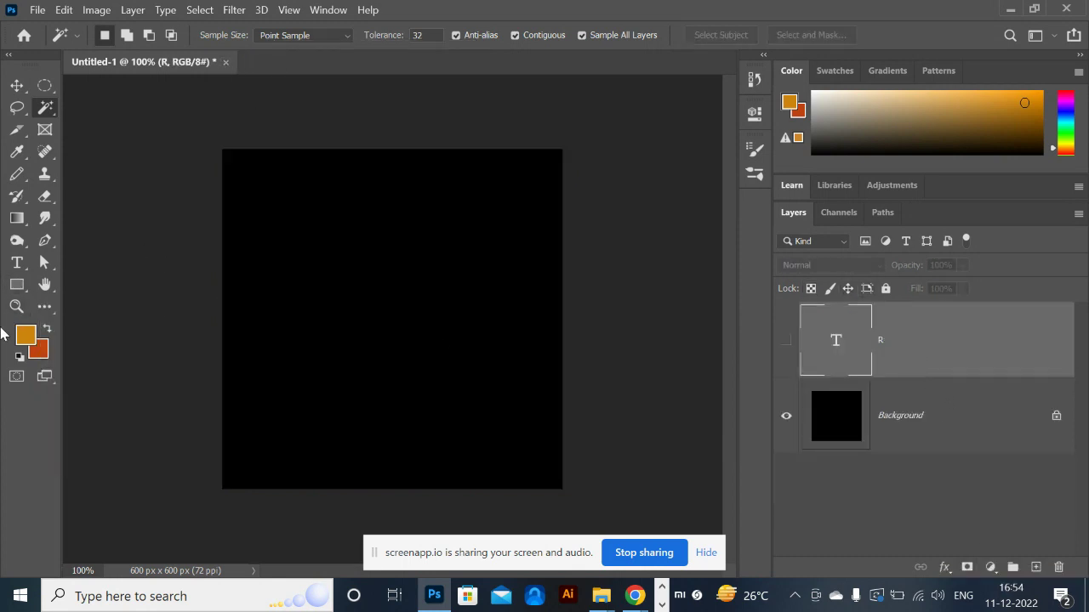
pyautogui.click(15, 293)
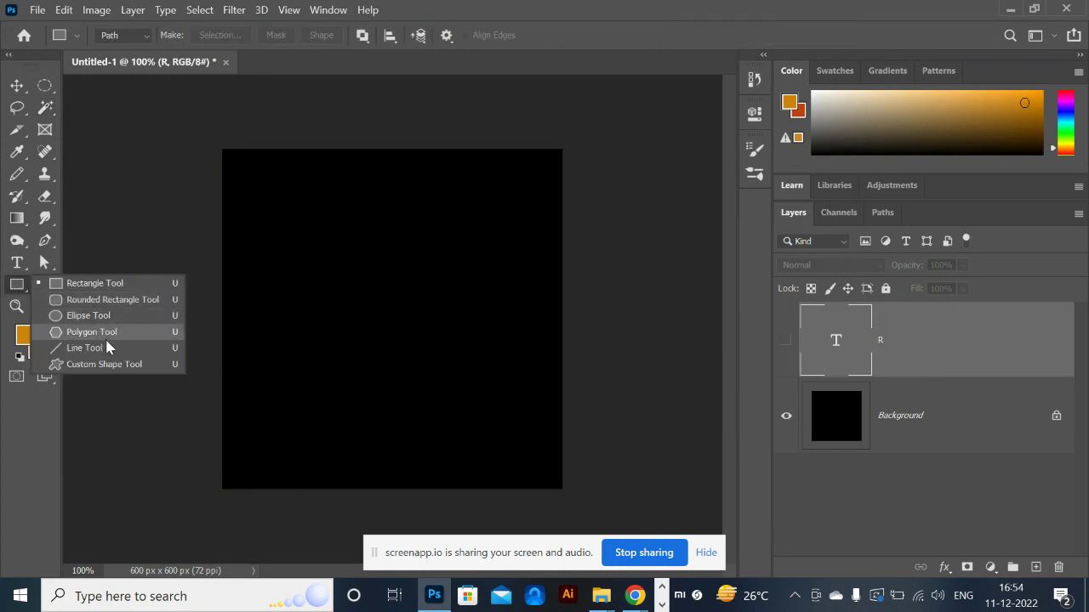
pyautogui.press('Escape')
pyautogui.moveTo(332, 270); pyautogui.dragTo(413, 317)
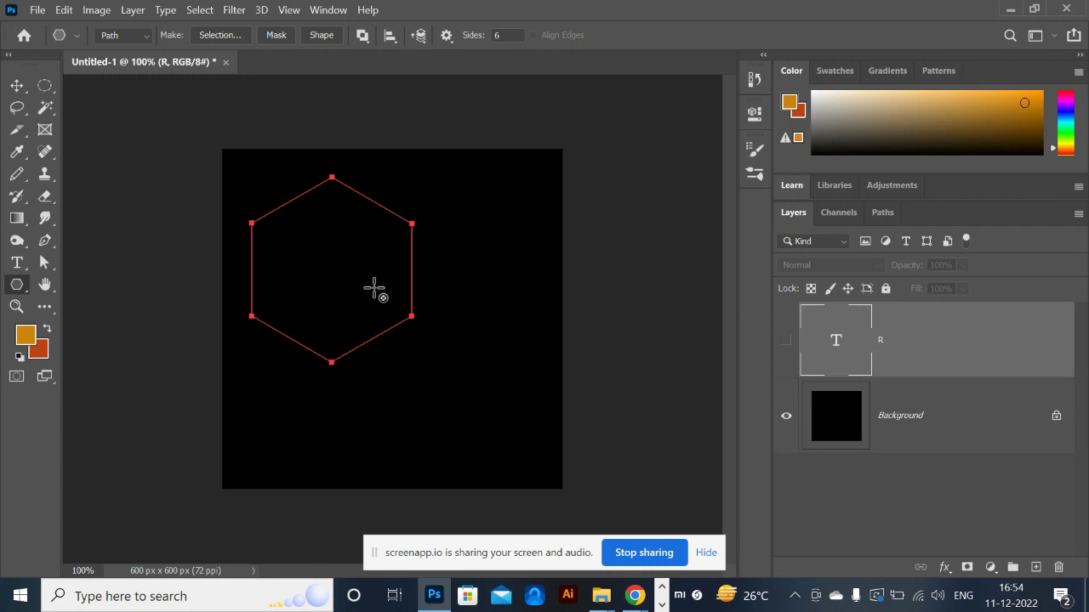
# - Switch to Chrome and search the web for "download corner photoshop" in the tab with the red eyes search
pyautogui.hotkey('alt', 'Tab')
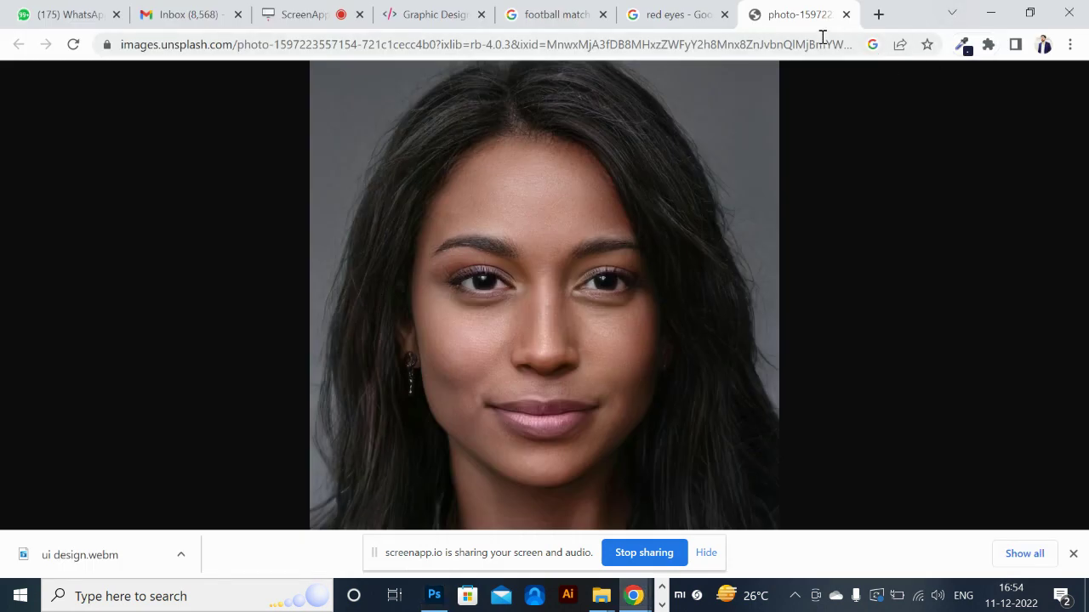
pyautogui.click(676, 15)
pyautogui.click(575, 44)
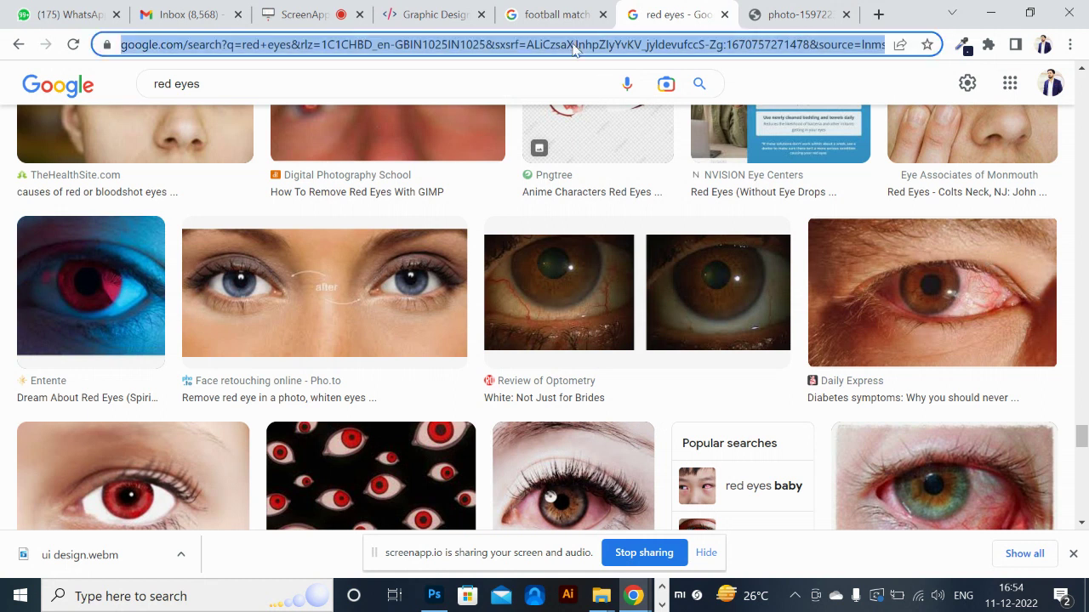
pyautogui.write('download ')
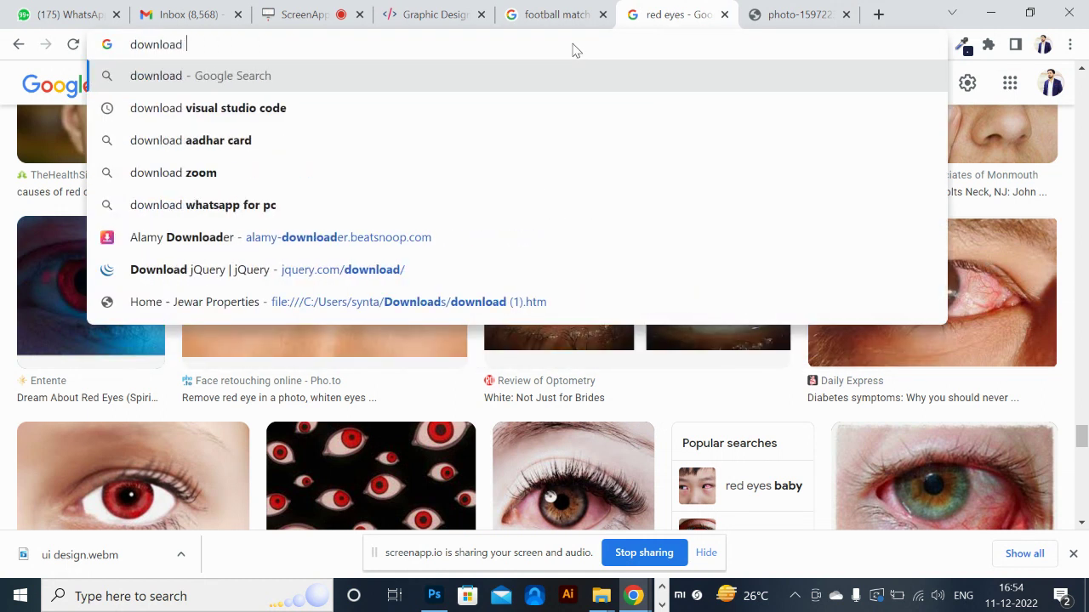
pyautogui.write('corener')
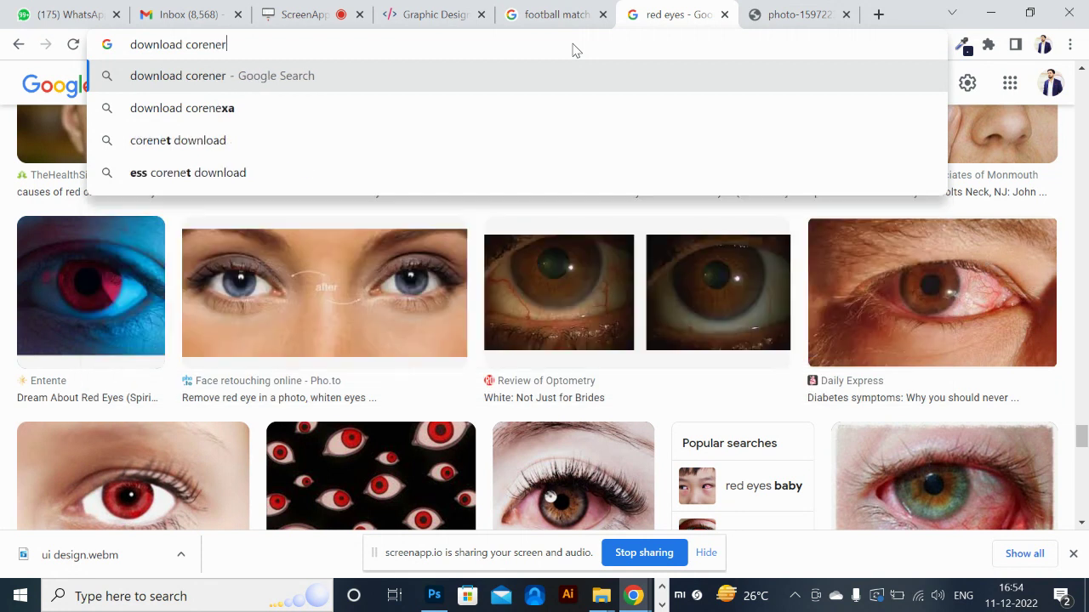
pyautogui.press('BackSpace')
pyautogui.press('BackSpace')
pyautogui.press('BackSpace')
pyautogui.press('BackSpace')
pyautogui.write('ner photoshop')
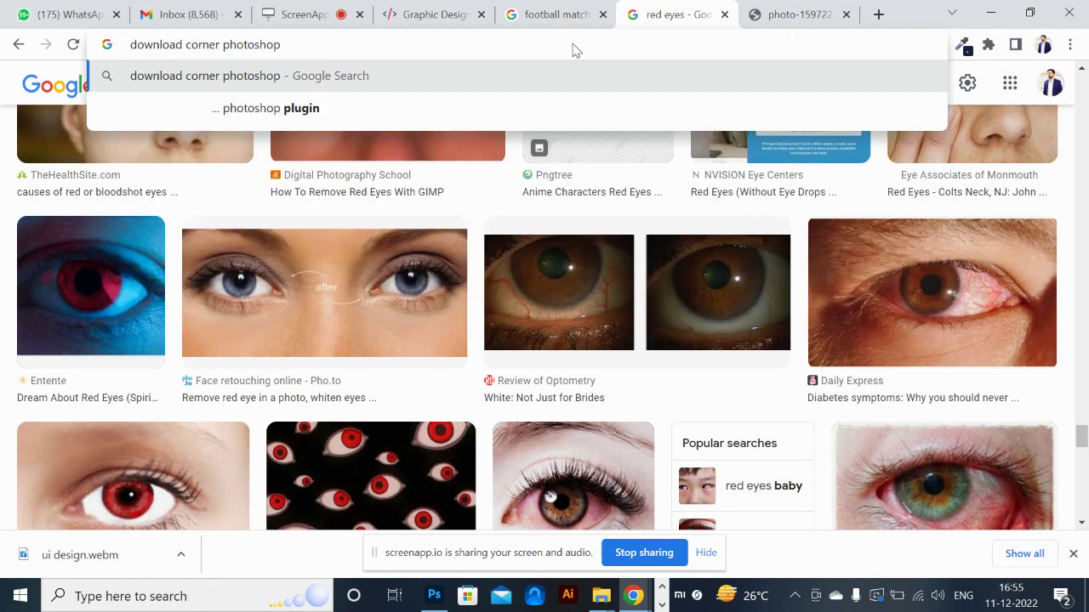
pyautogui.press('Return')
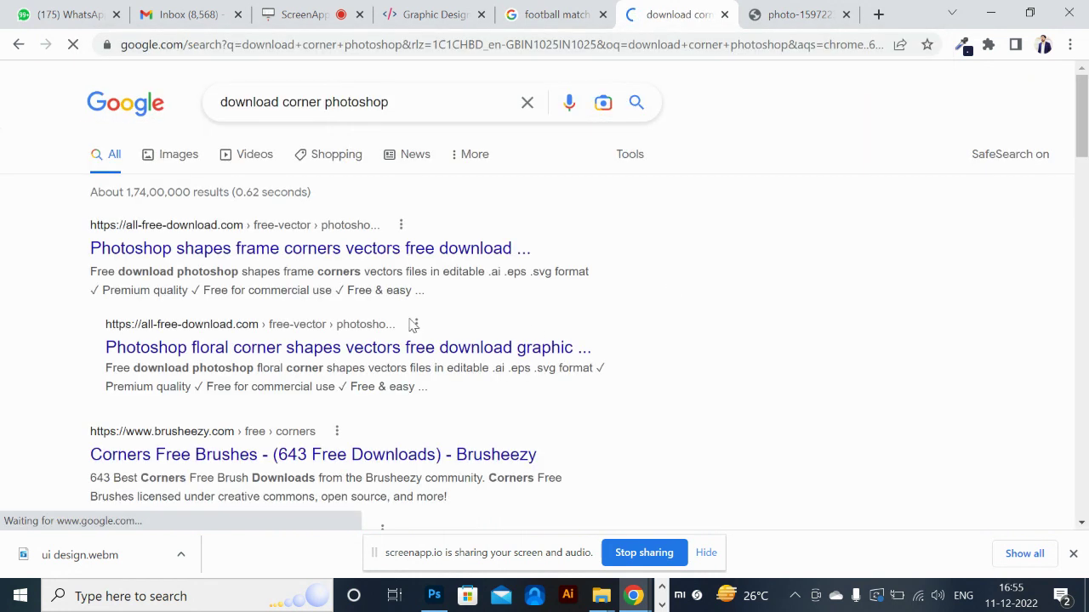
pyautogui.click(299, 248)
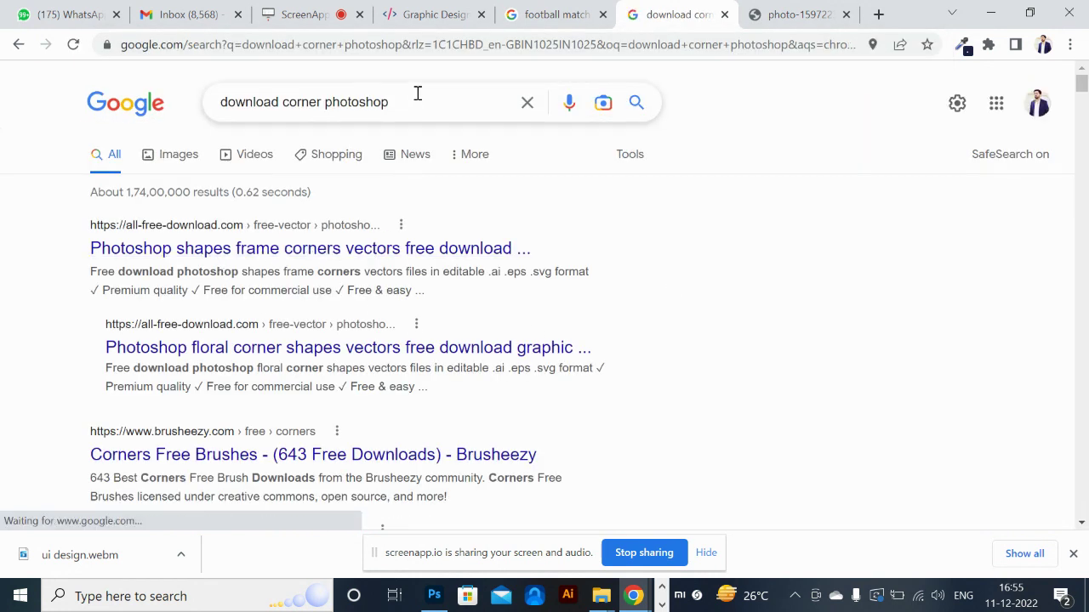
pyautogui.click(5, 284)
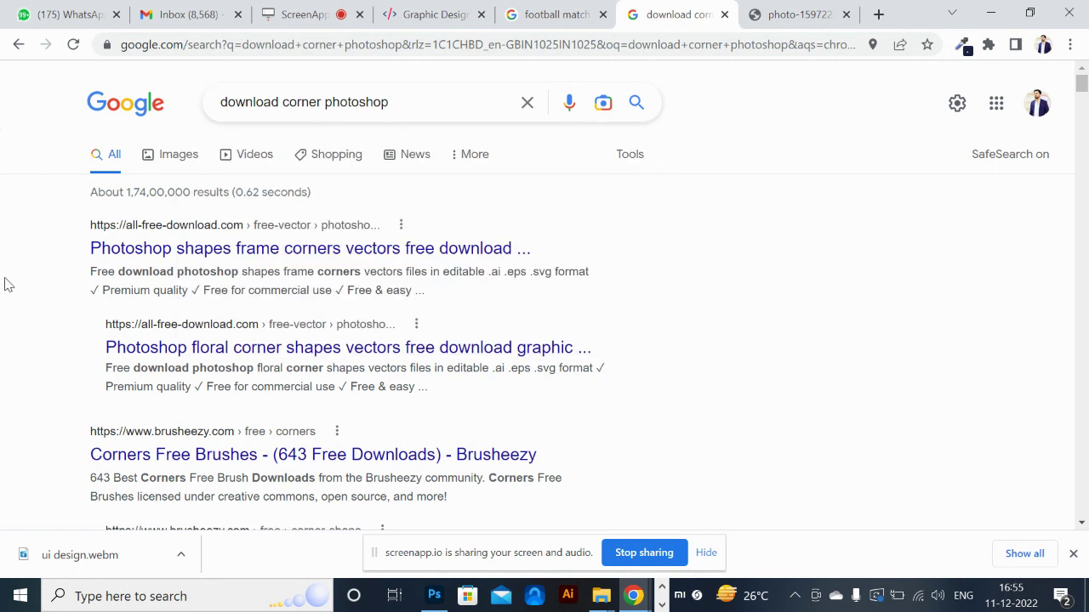
# - Refine the web search to "download corner photoshop github"
pyautogui.click(416, 106)
pyautogui.write('gith')
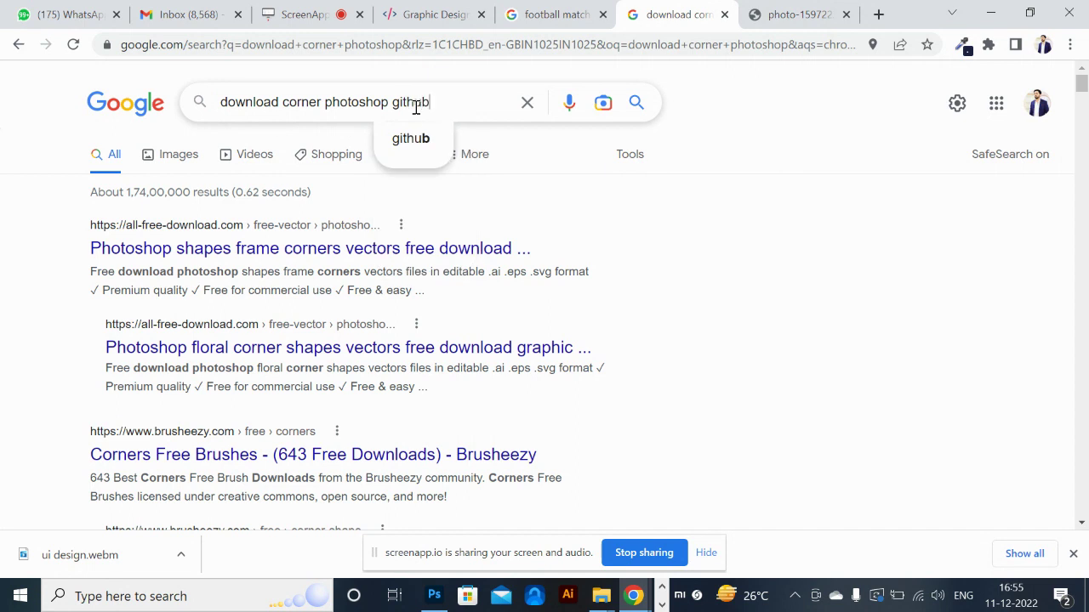
pyautogui.write('ub')
pyautogui.press('Return')
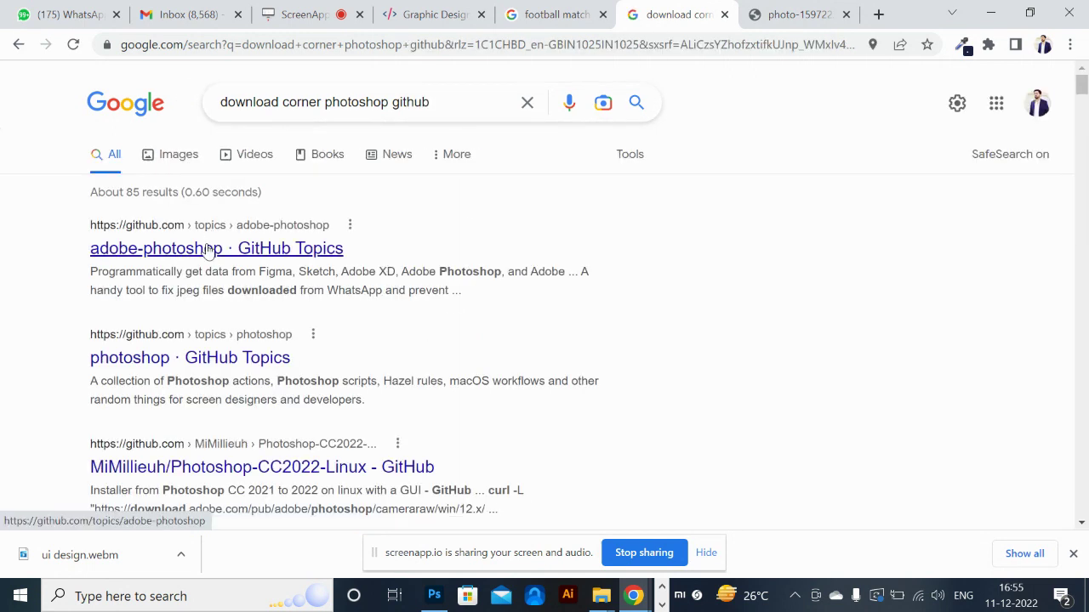
# - Open the adobe-photoshop GitHub Topics result in a new tab and look through its repositories for a corner tool
pyautogui.middleClick(204, 249)
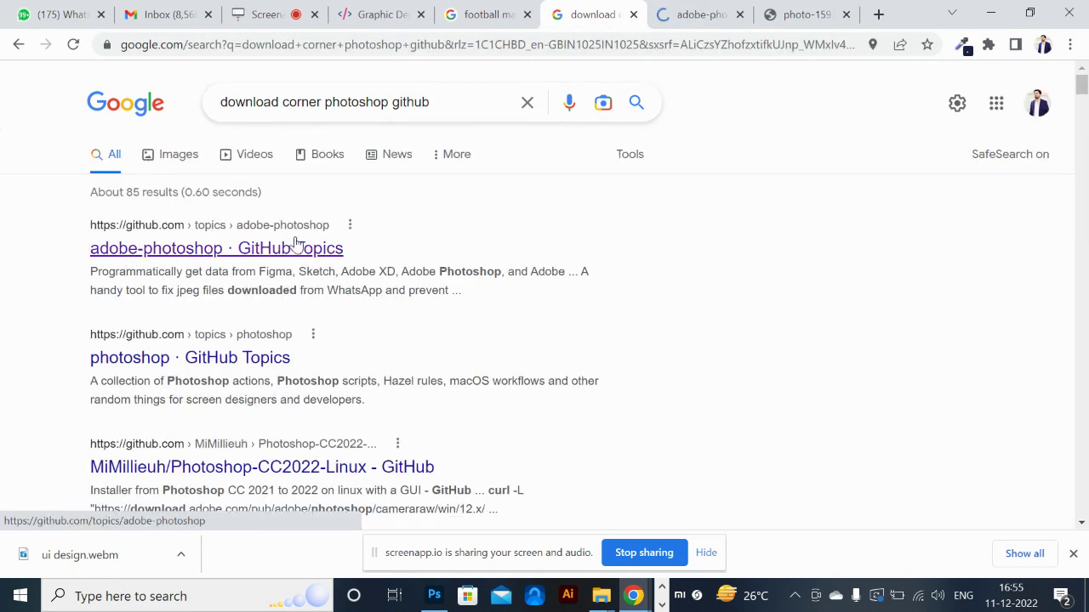
pyautogui.click(703, 14)
pyautogui.scroll(-10, 581, 281)
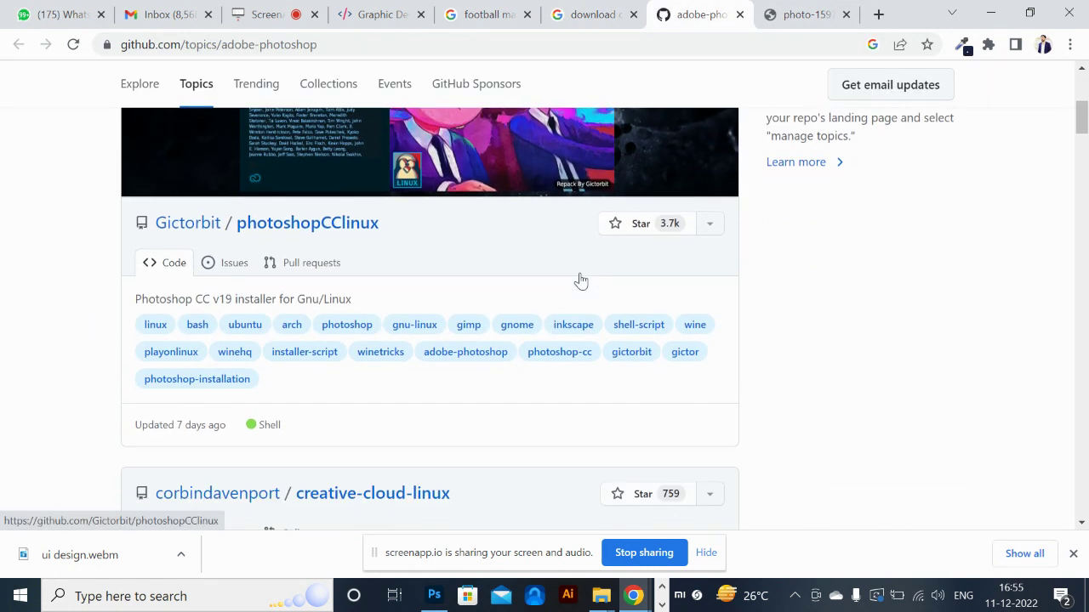
pyautogui.scroll(10, 581, 281)
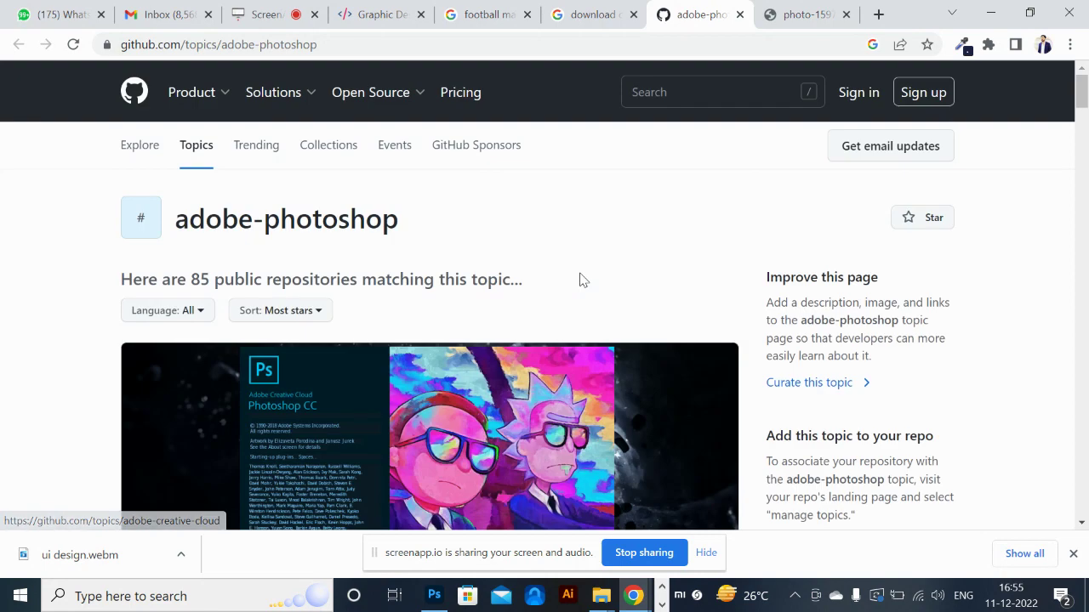
pyautogui.scroll(-12, 667, 309)
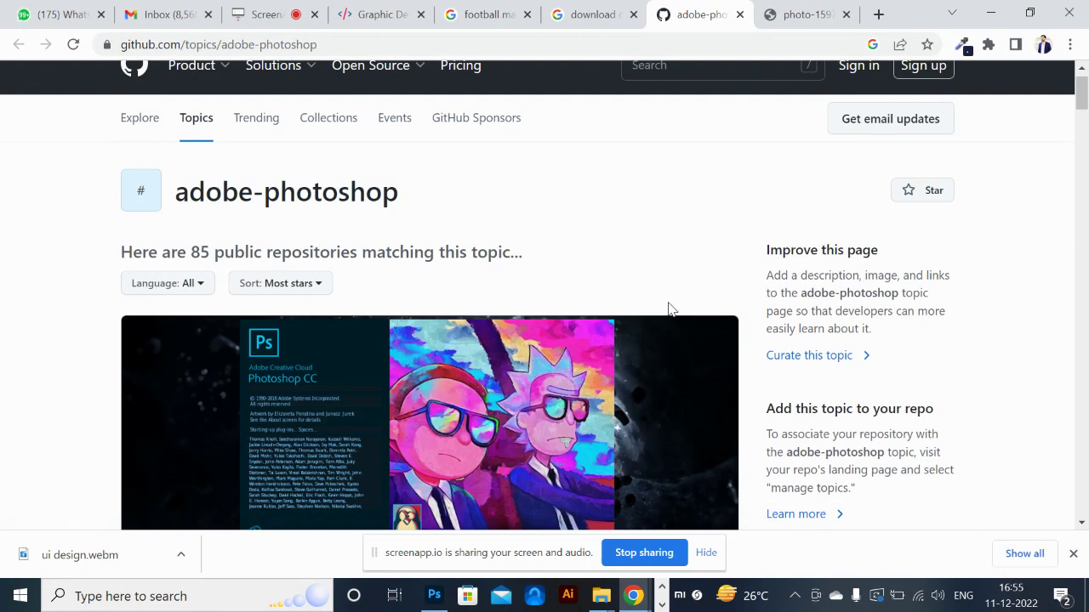
pyautogui.scroll(-10, 668, 310)
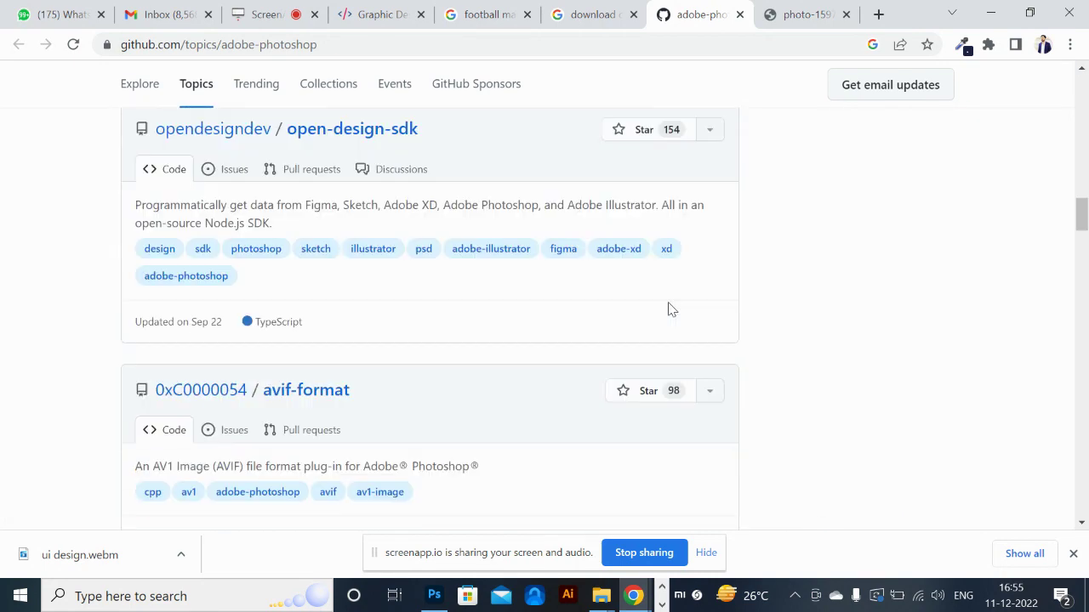
pyautogui.scroll(7, 668, 310)
pyautogui.scroll(2, 667, 309)
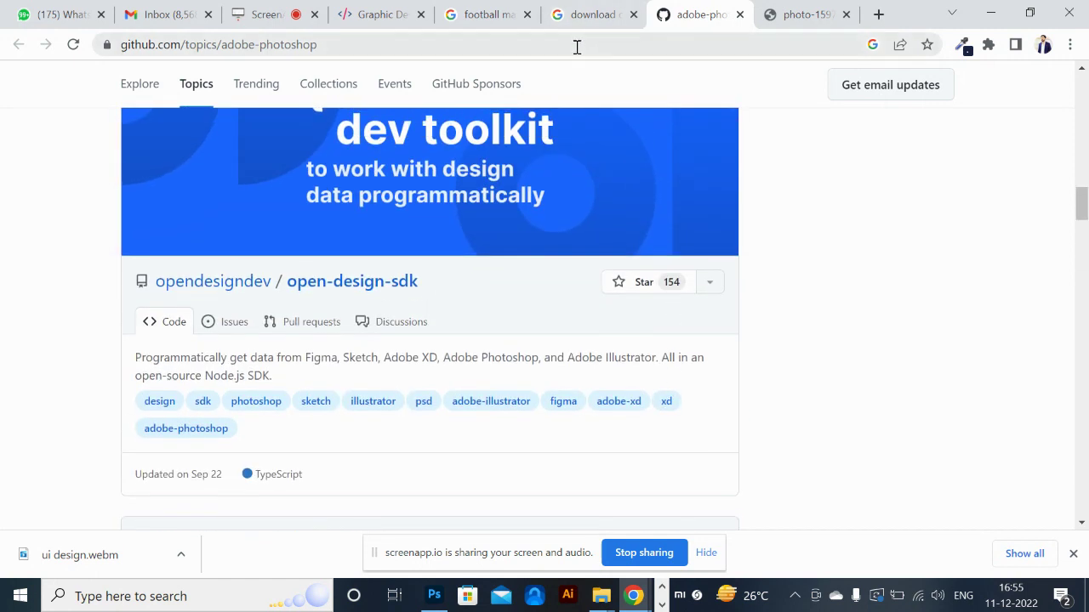
# - Search the web for "photoshop corner radius github" in the tab with the adobe-photoshop topic page
pyautogui.click(577, 47)
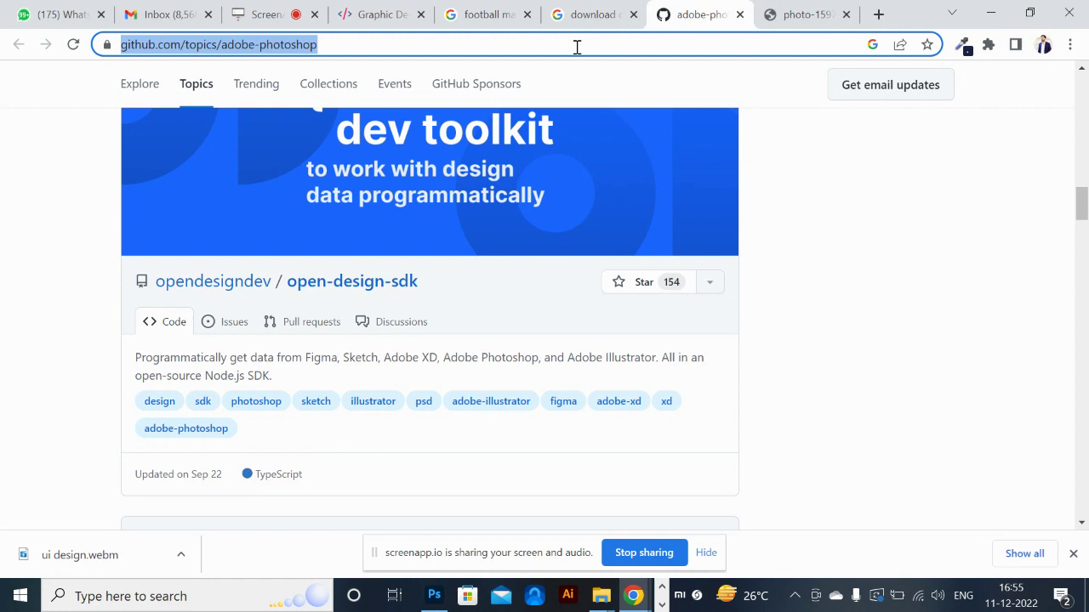
pyautogui.write('photoshop')
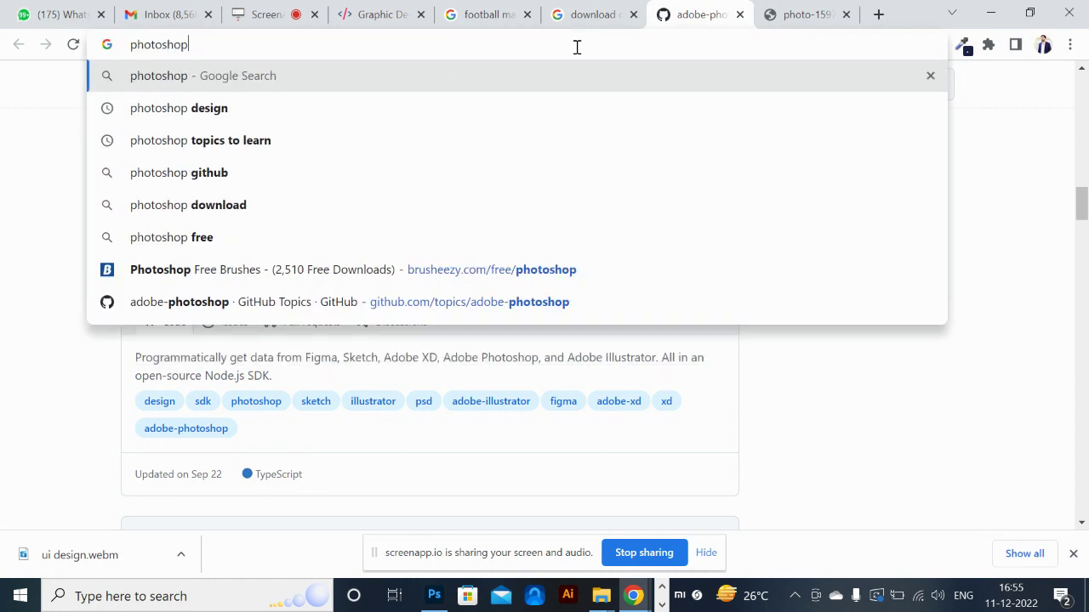
pyautogui.write(' corn')
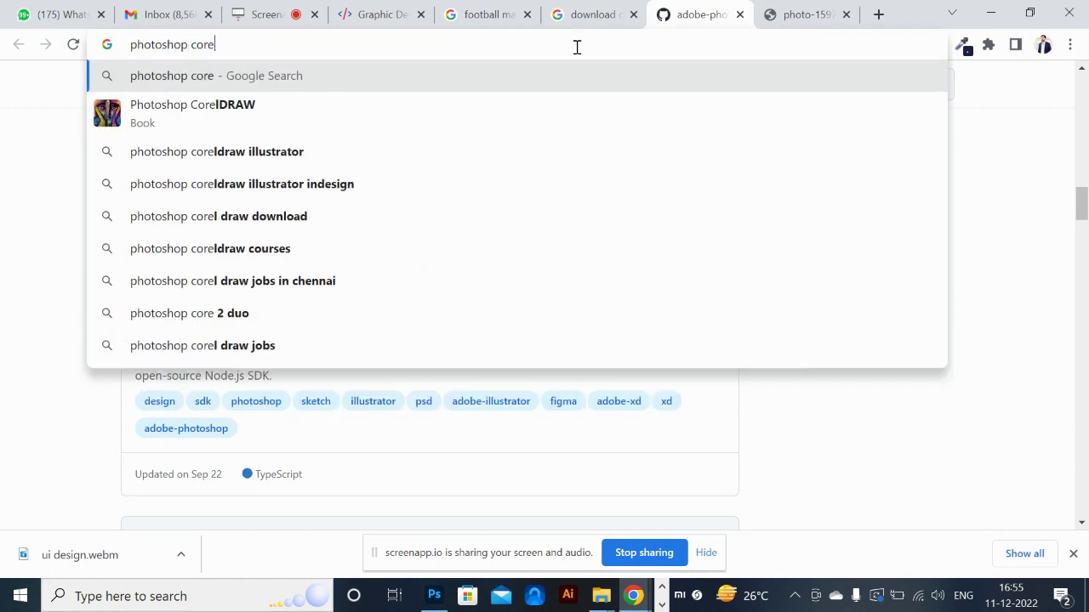
pyautogui.write('er radius')
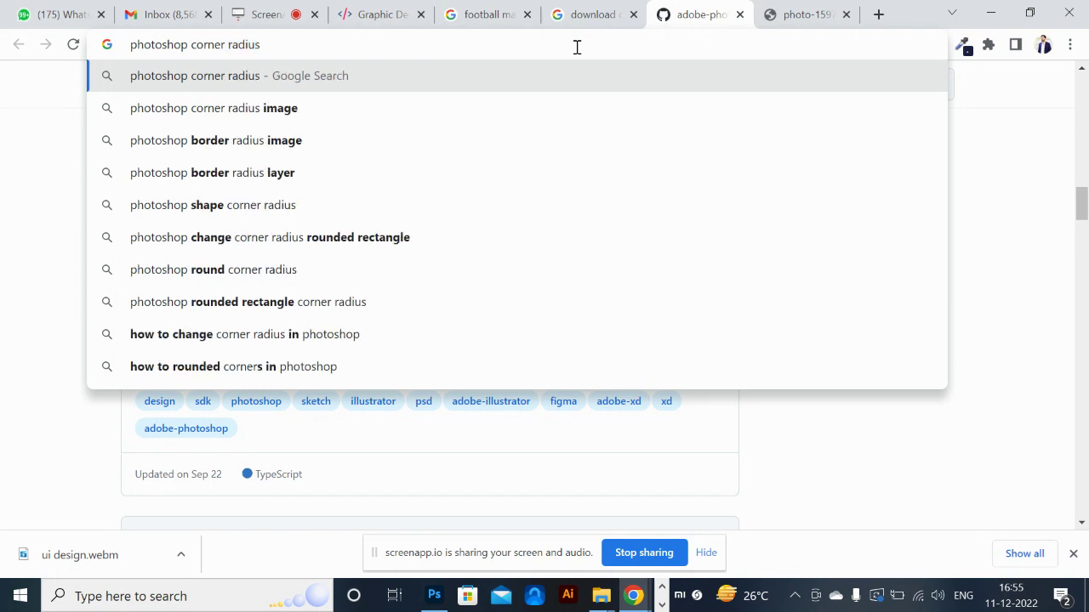
pyautogui.write('github')
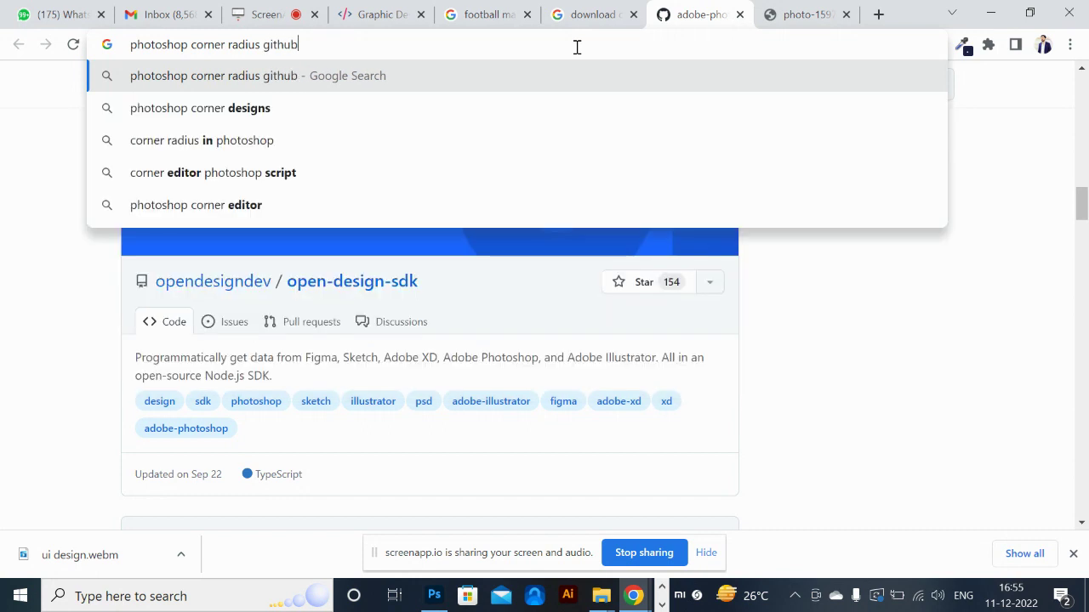
pyautogui.press('Return')
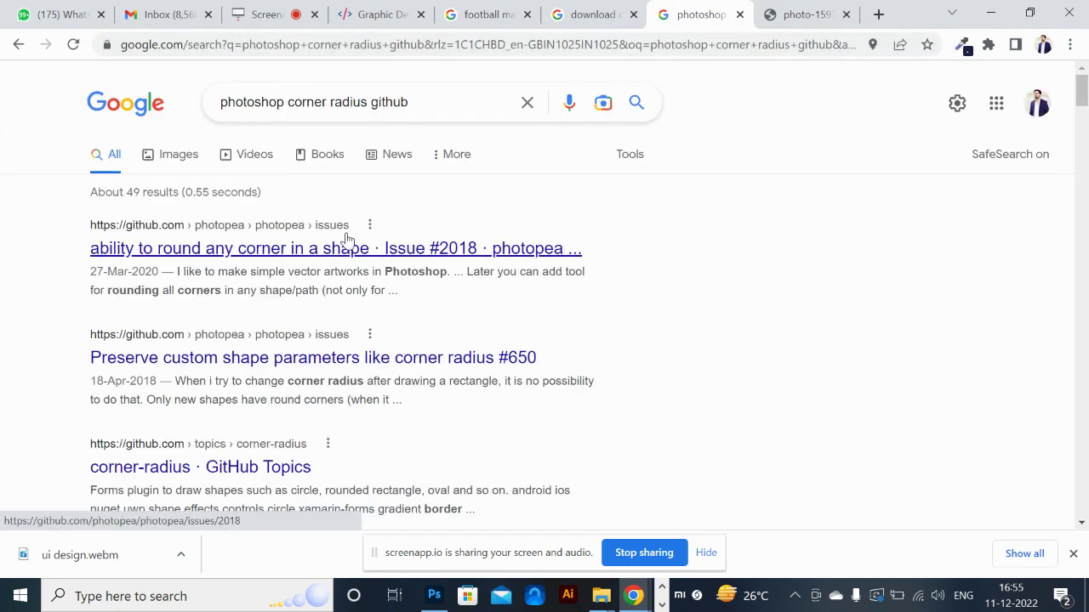
# - Open the photopea issue #2018 on rounding any corner and the corner-radius GitHub Topics result in new tabs
pyautogui.middleClick(345, 249)
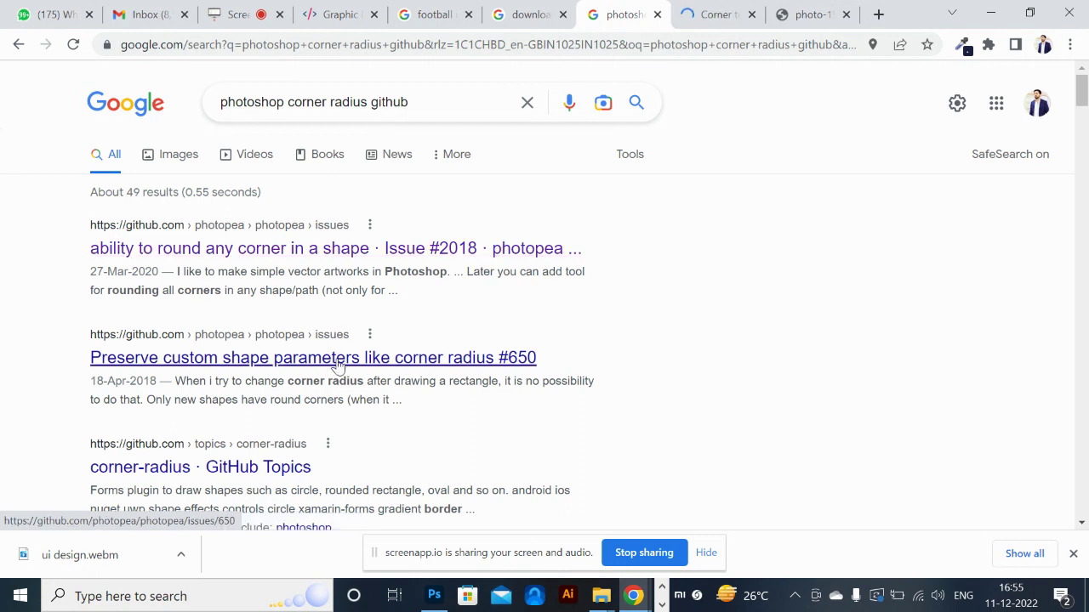
pyautogui.scroll(-1, 332, 364)
pyautogui.scroll(-1, 328, 300)
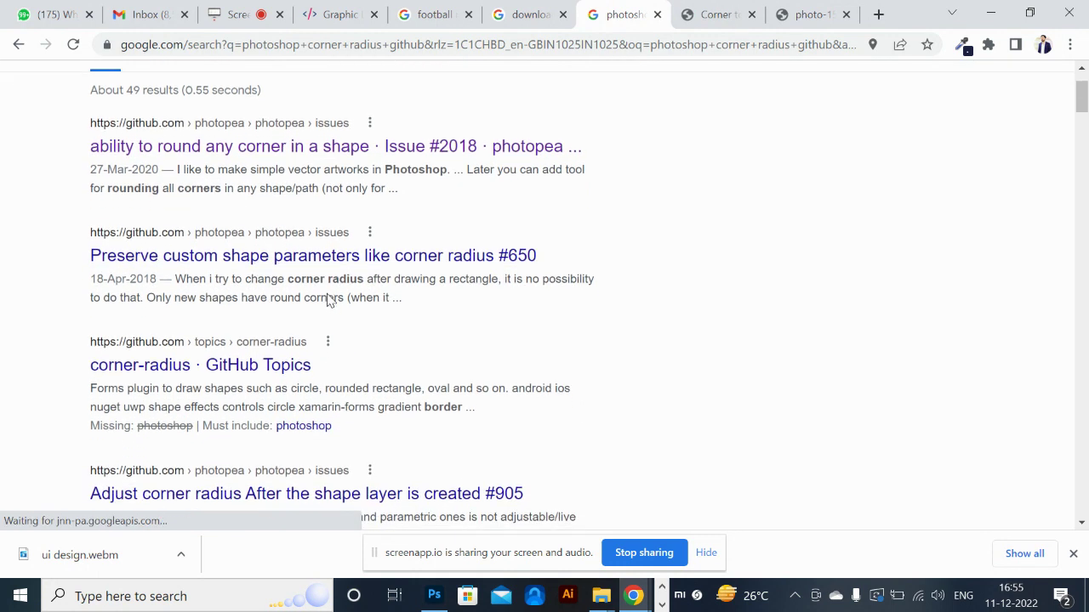
pyautogui.middleClick(263, 304)
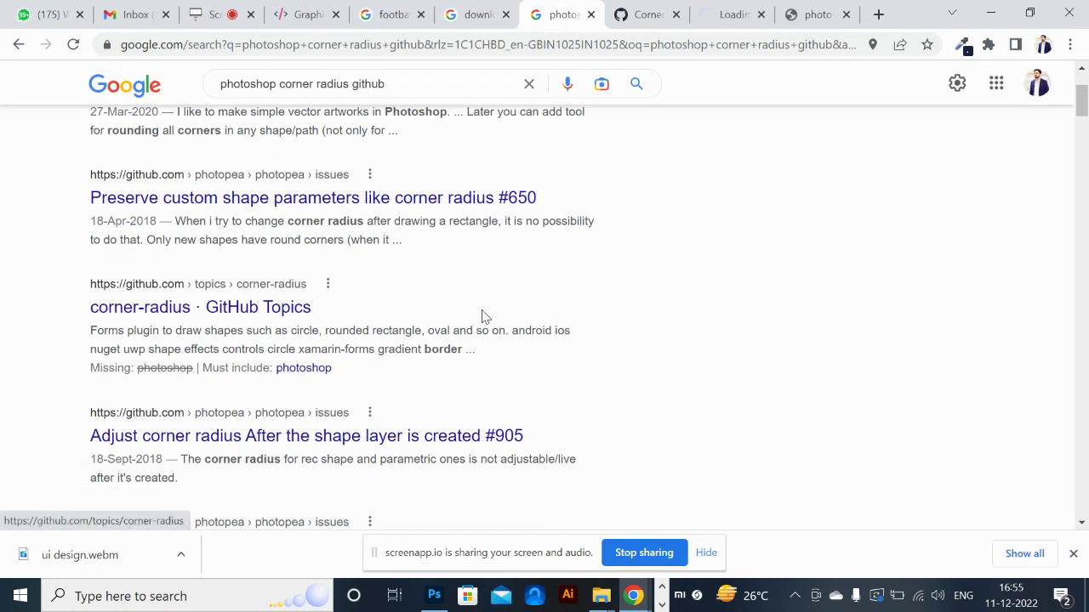
# - Look through the repositories on the corner-radius GitHub topic page
pyautogui.click(820, 15)
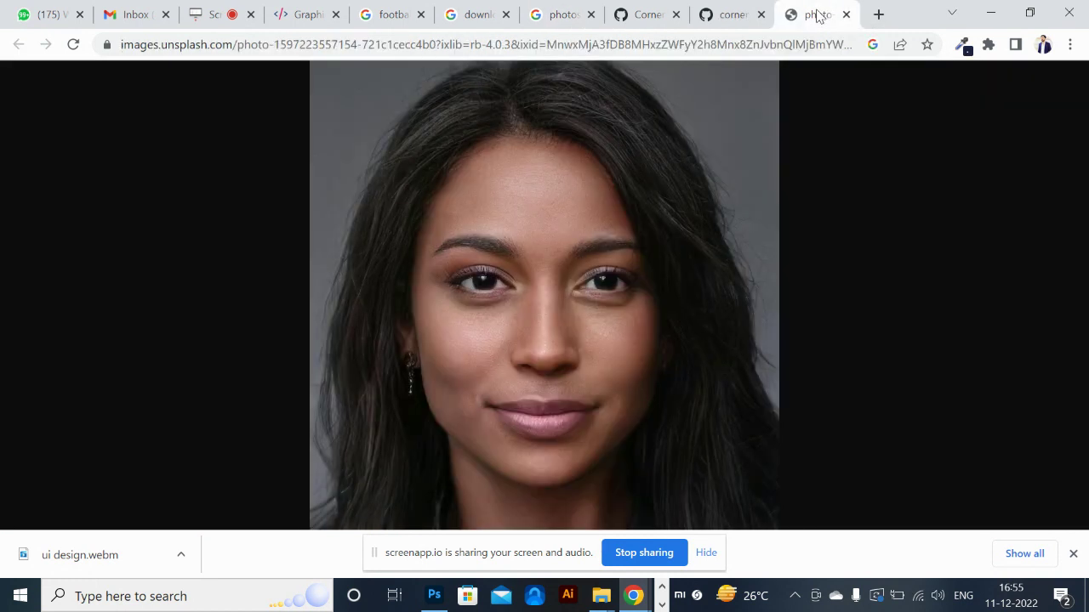
pyautogui.click(733, 15)
pyautogui.scroll(-1, 522, 324)
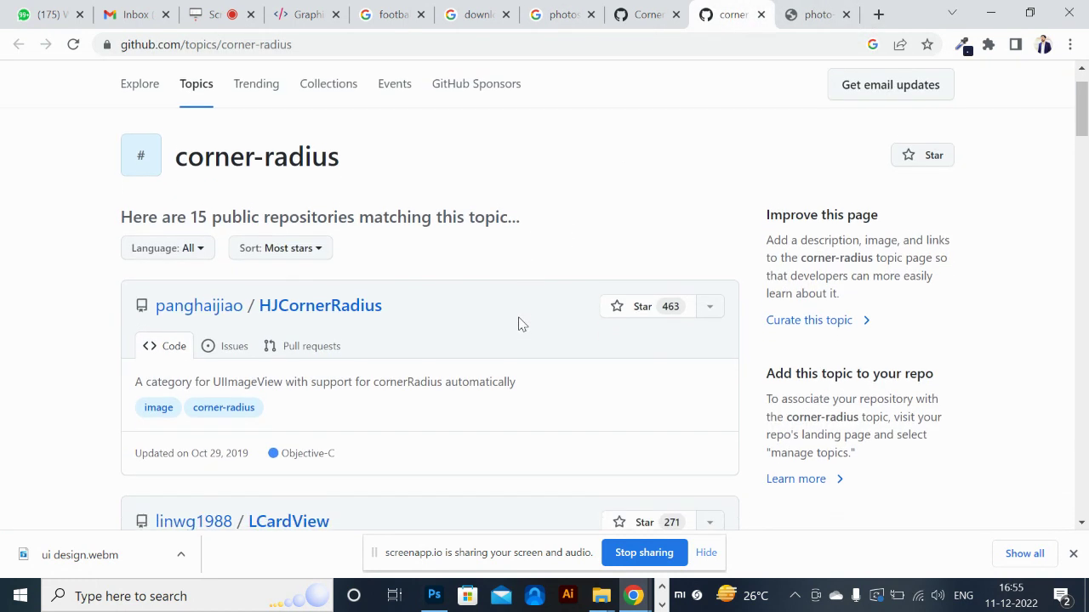
pyautogui.scroll(1, 521, 324)
pyautogui.scroll(-15, 490, 371)
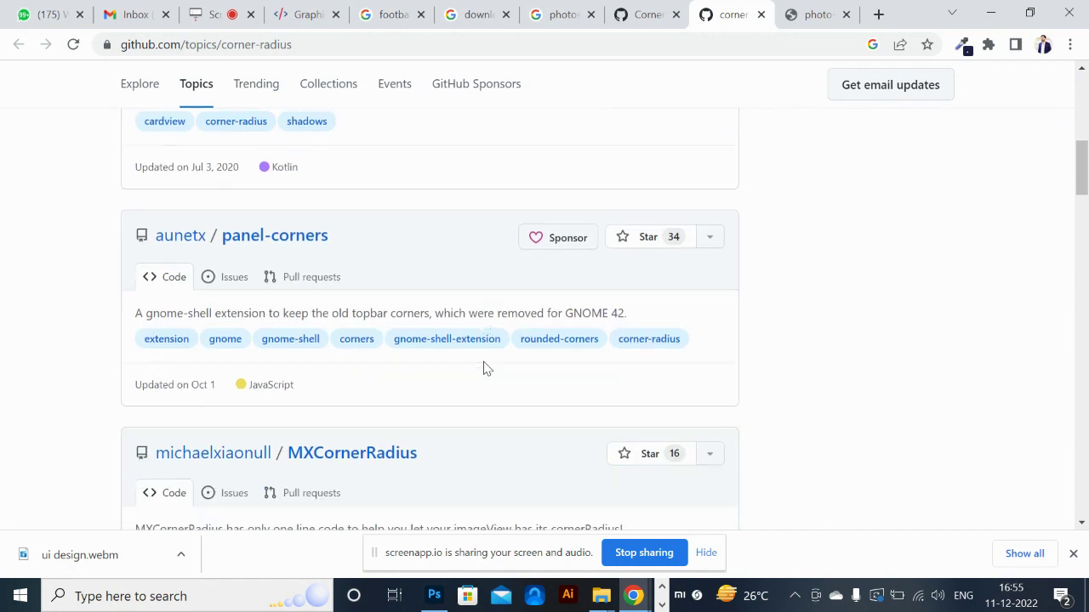
pyautogui.scroll(-12, 483, 368)
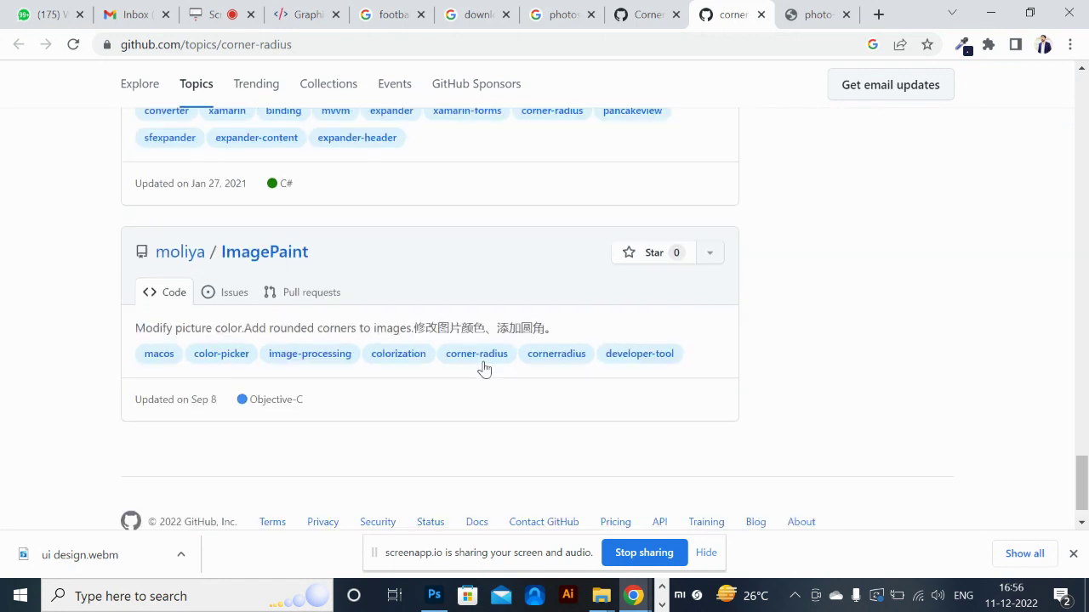
pyautogui.scroll(10, 483, 369)
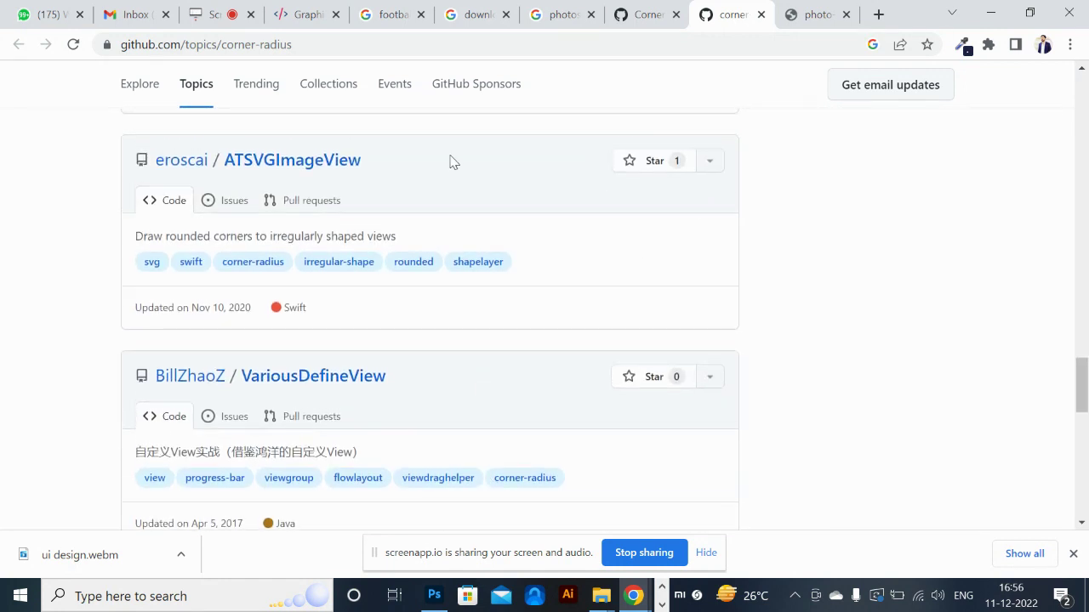
# - Read through the photopea issue #2018 about a corner tool and its example images
pyautogui.click(648, 16)
pyautogui.scroll(-2, 491, 386)
pyautogui.scroll(3, 491, 386)
pyautogui.scroll(-10, 491, 385)
pyautogui.scroll(-15, 491, 385)
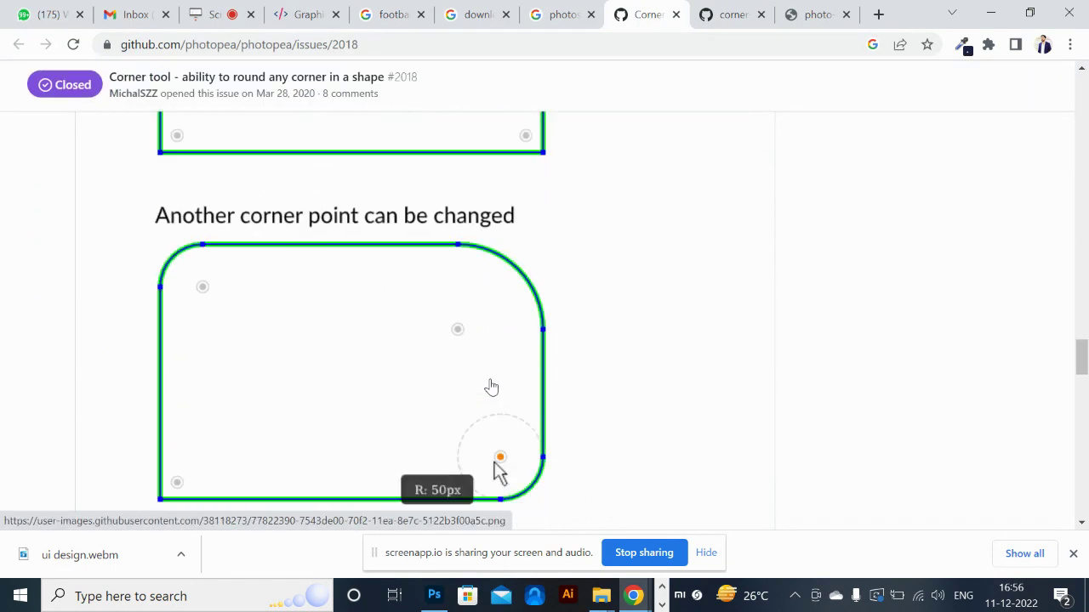
pyautogui.scroll(-5, 491, 385)
# - Return to the search results and open the issue "Adjust corner radius After the shape layer is created #905" to read it
pyautogui.click(562, 15)
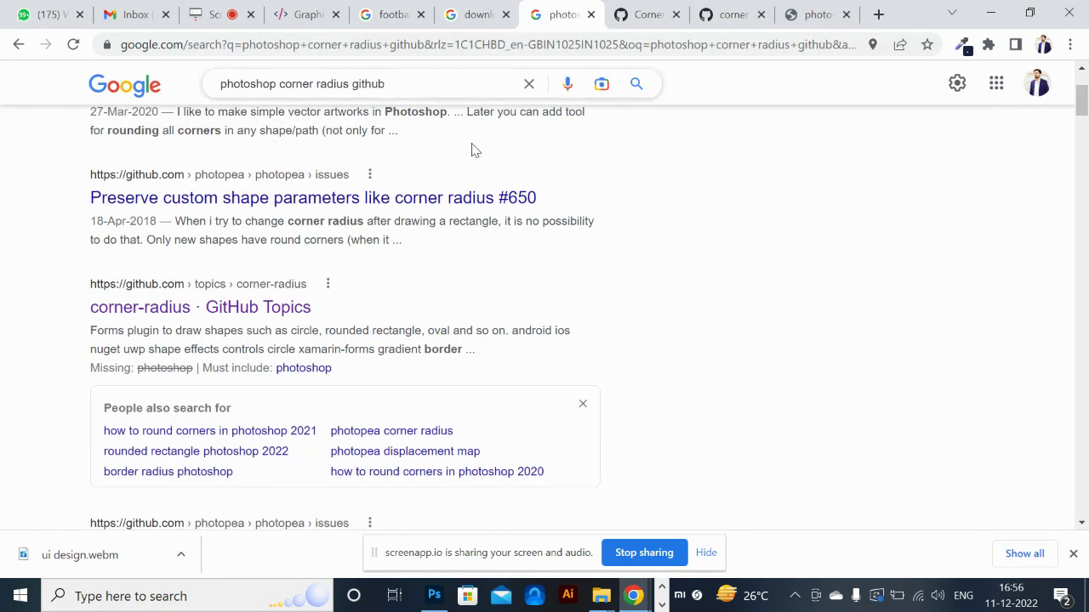
pyautogui.scroll(-2, 337, 236)
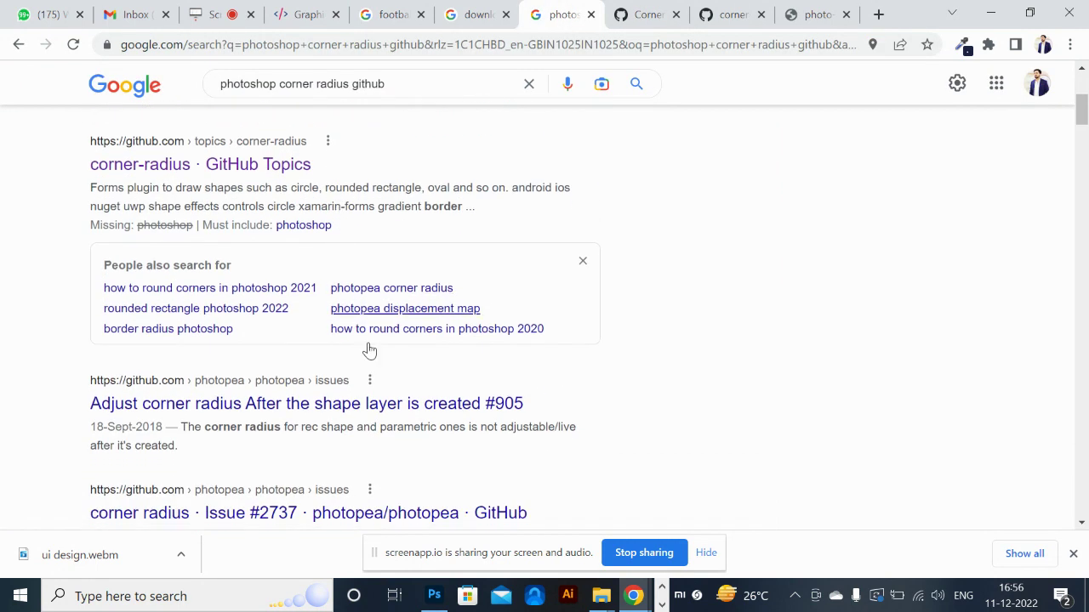
pyautogui.click(334, 405)
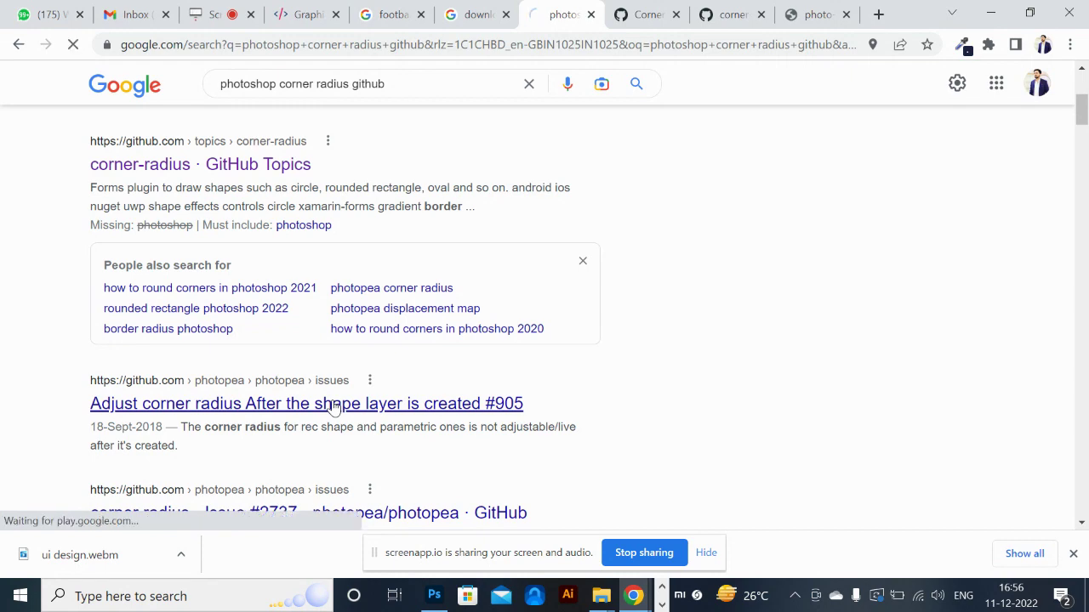
pyautogui.scroll(-15, 455, 379)
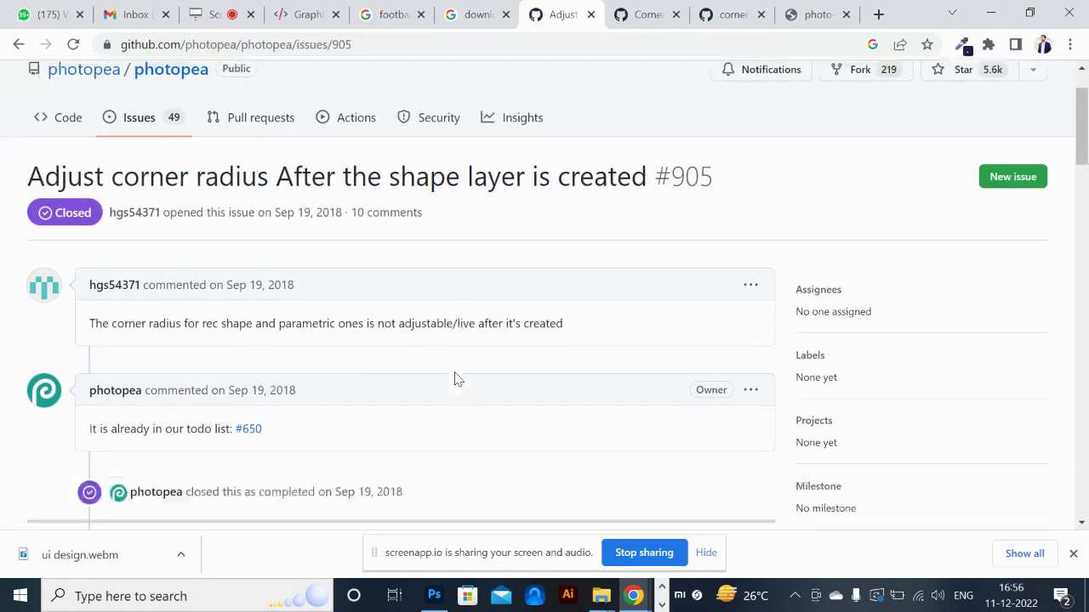
# - Read through the comments in issue #905 and its polygon example image, closing the image and issue pages
pyautogui.scroll(-5, 455, 377)
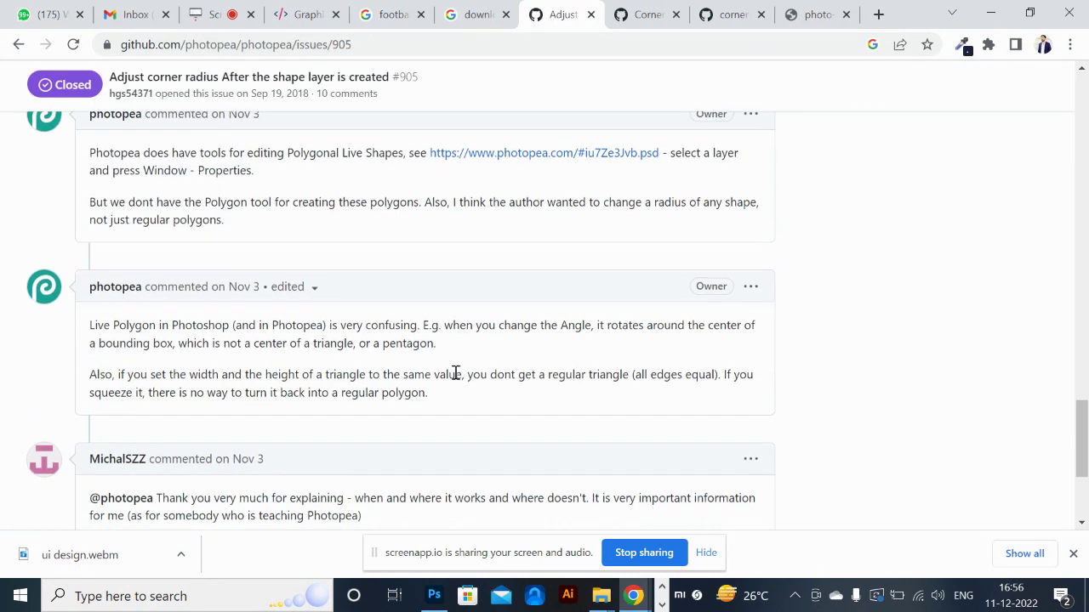
pyautogui.scroll(4, 456, 376)
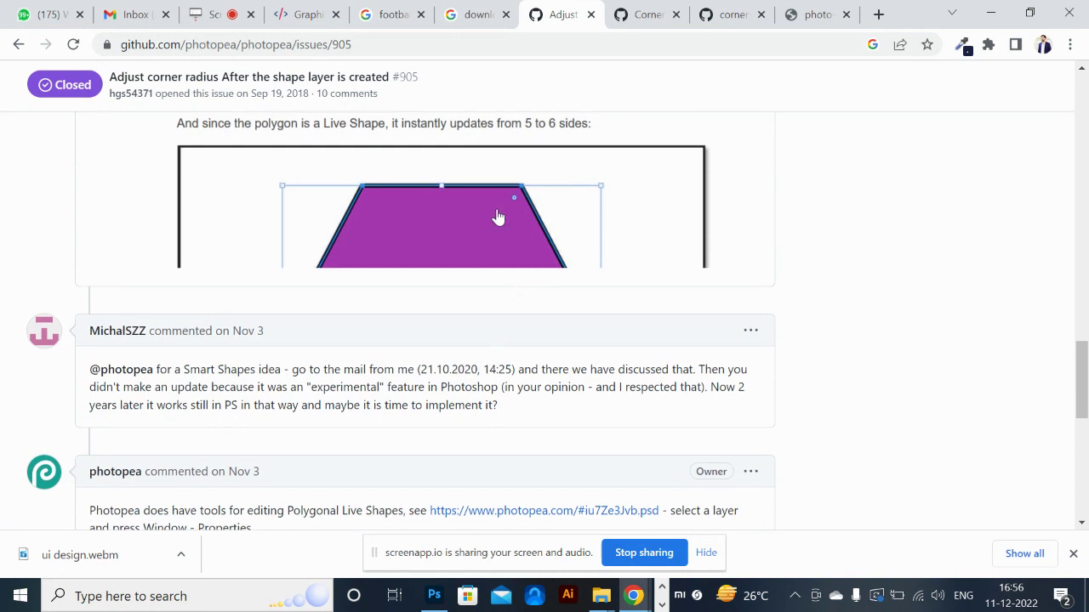
pyautogui.click(498, 218)
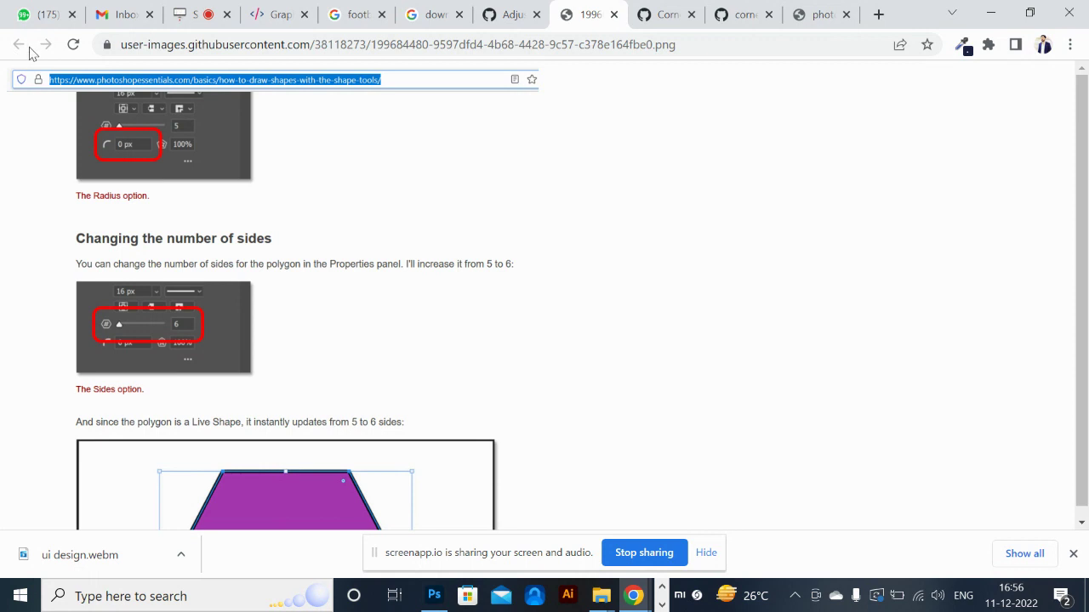
pyautogui.click(613, 15)
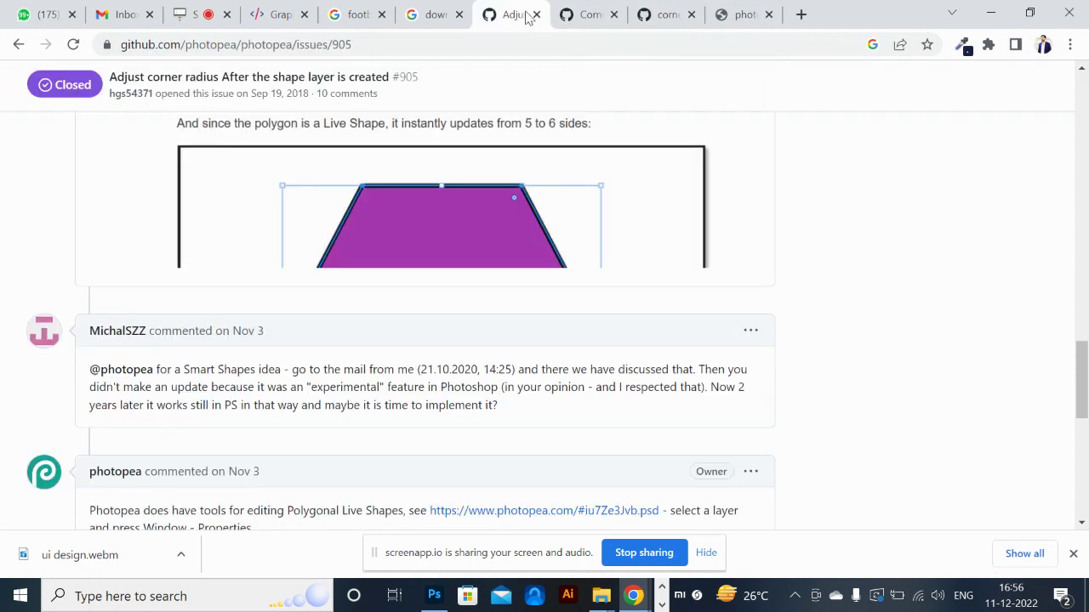
pyautogui.click(536, 14)
# - Return to the "download corner photoshop github" search results and open the "Photoshop-Scripts/Corner Editor.jsx at master" result
pyautogui.click(432, 15)
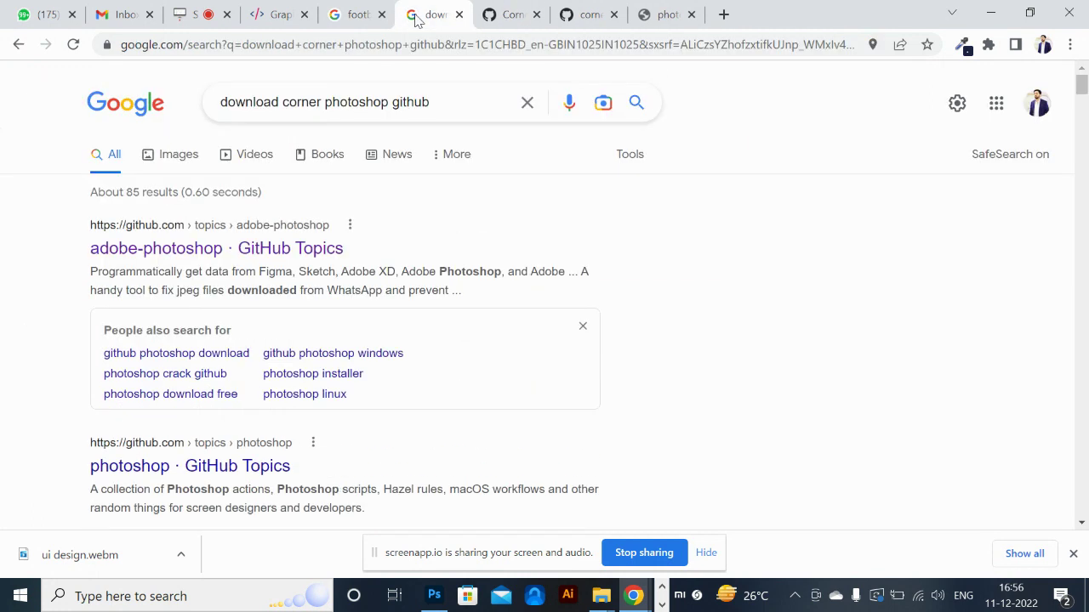
pyautogui.scroll(-3, 386, 255)
pyautogui.scroll(-4, 385, 255)
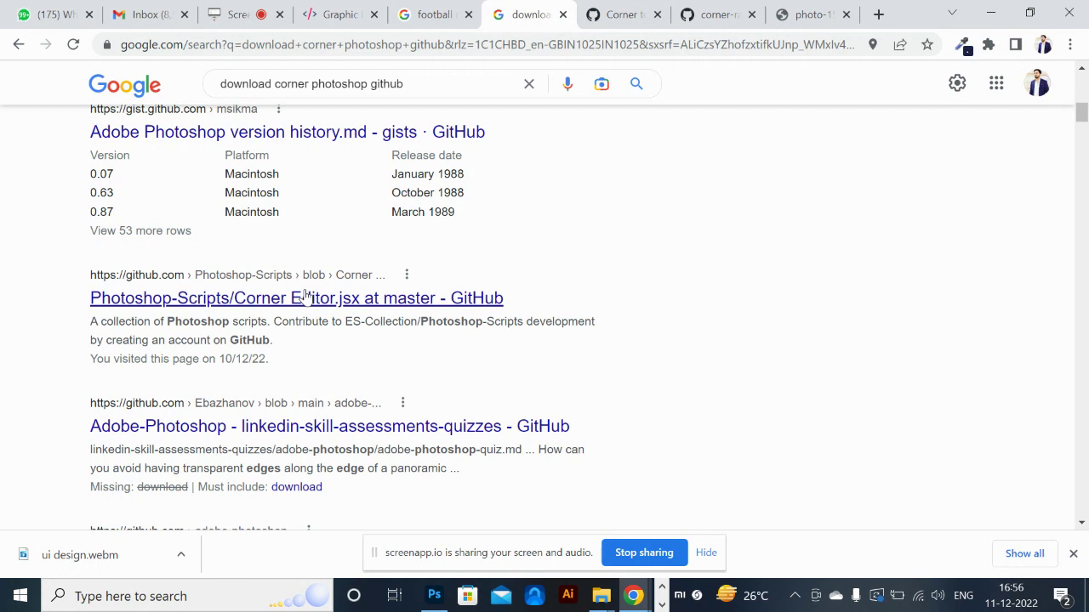
pyautogui.click(302, 298)
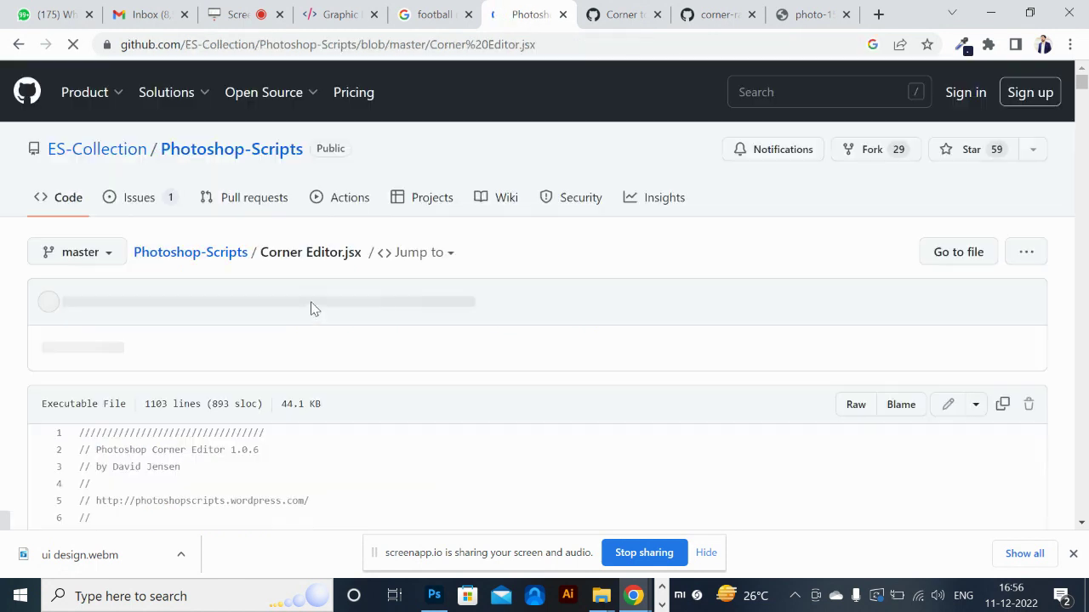
# - Look through the installation notes and code of the Corner Editor.jsx script, returning to the beginning of the page
pyautogui.scroll(-2, 386, 371)
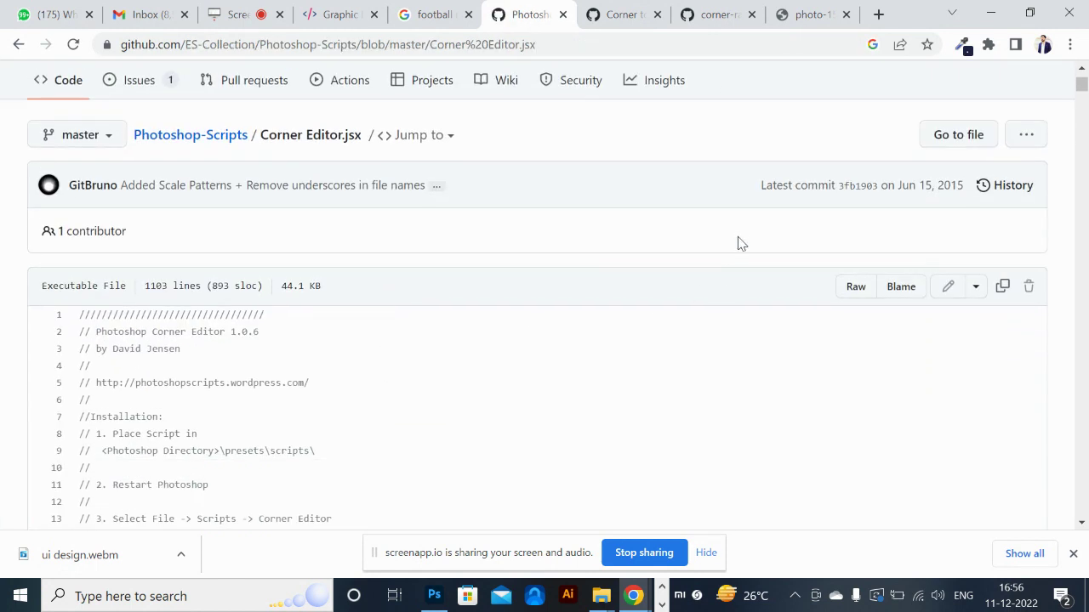
pyautogui.scroll(-20, 738, 243)
pyautogui.scroll(-20, 738, 240)
pyautogui.scroll(-20, 739, 241)
pyautogui.moveTo(1082, 308); pyautogui.dragTo(1078, 45)
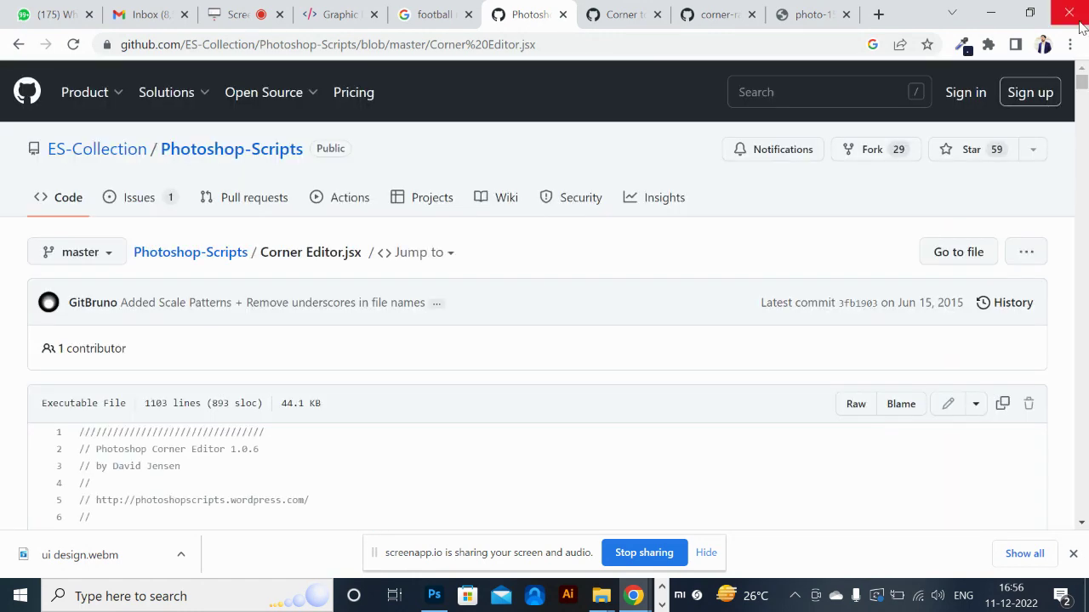
# - Look through the Photoshop-Scripts repository's file finder list and open Corner Editor.jsx from it
pyautogui.scroll(-1, 927, 363)
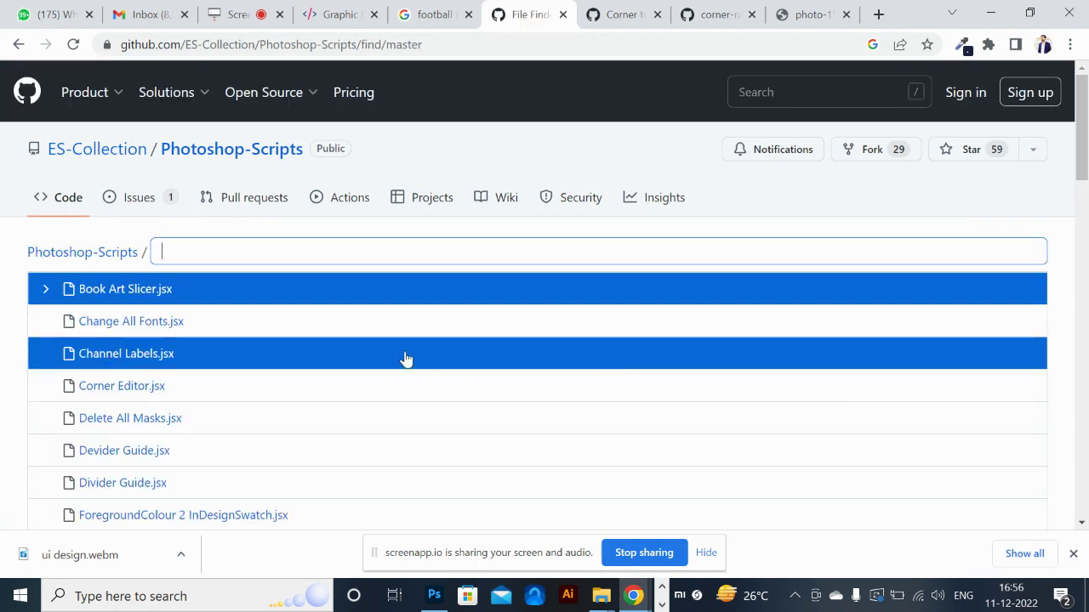
pyautogui.scroll(-3, 264, 390)
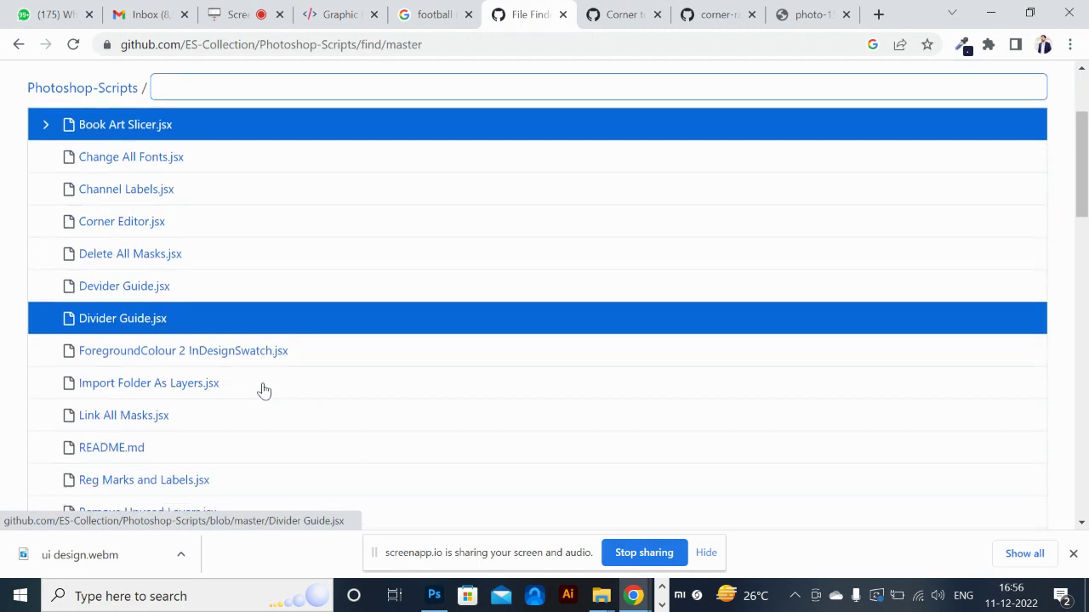
pyautogui.scroll(-1, 264, 390)
pyautogui.scroll(-2, 264, 390)
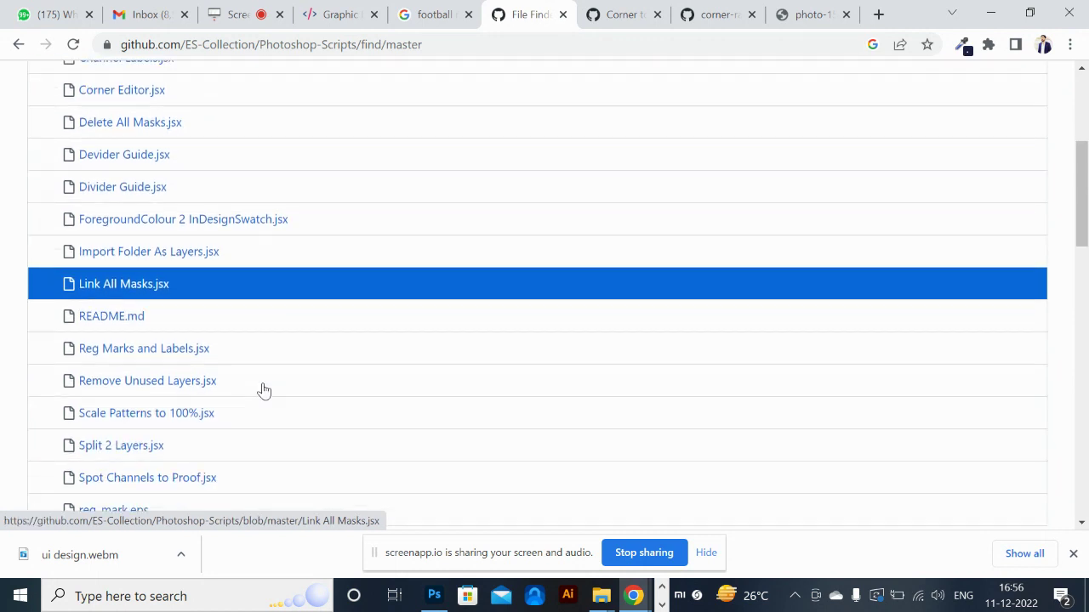
pyautogui.scroll(3, 264, 391)
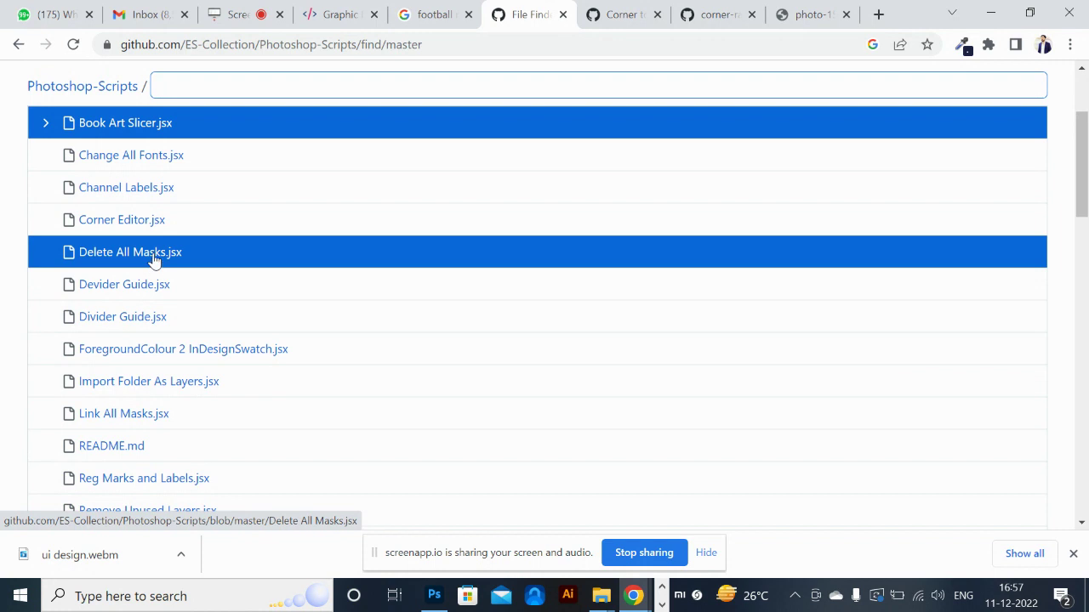
pyautogui.click(143, 220)
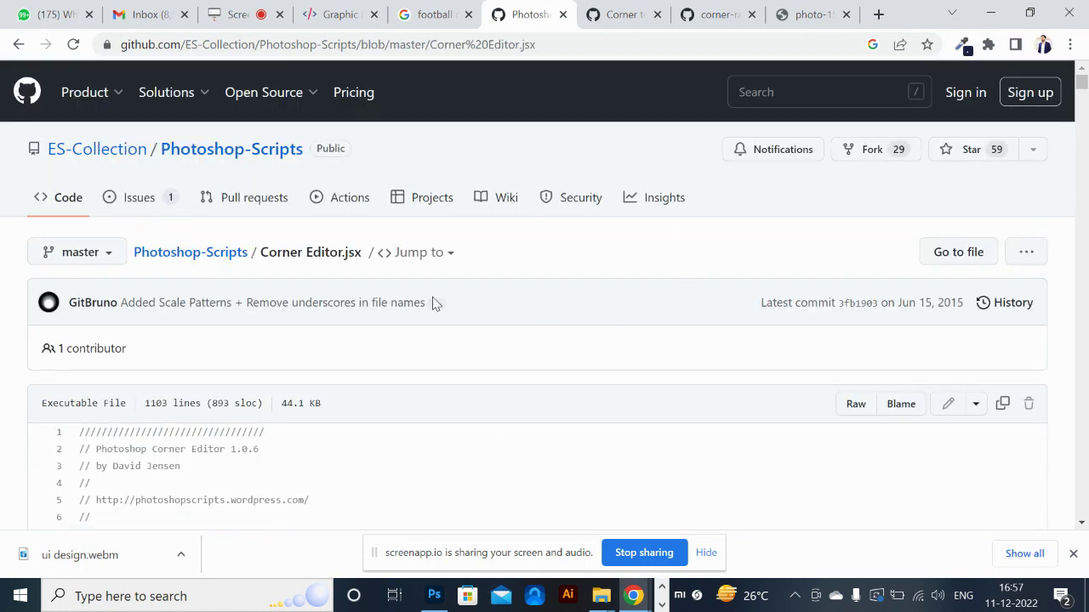
# - Go to the main page of the Photoshop-Scripts repository and download the repository as a ZIP
pyautogui.click(230, 258)
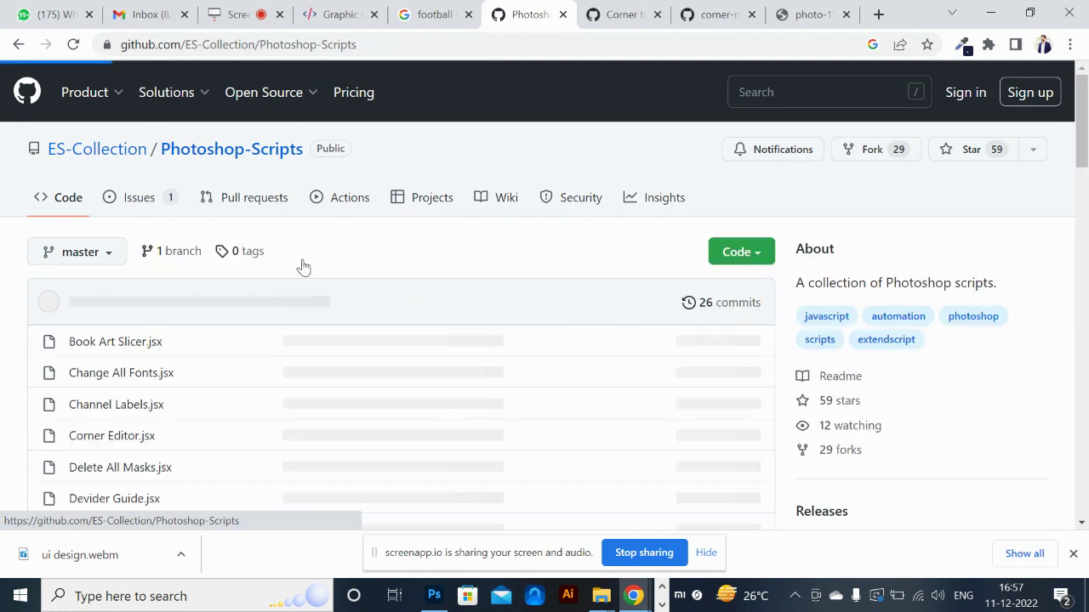
pyautogui.click(748, 258)
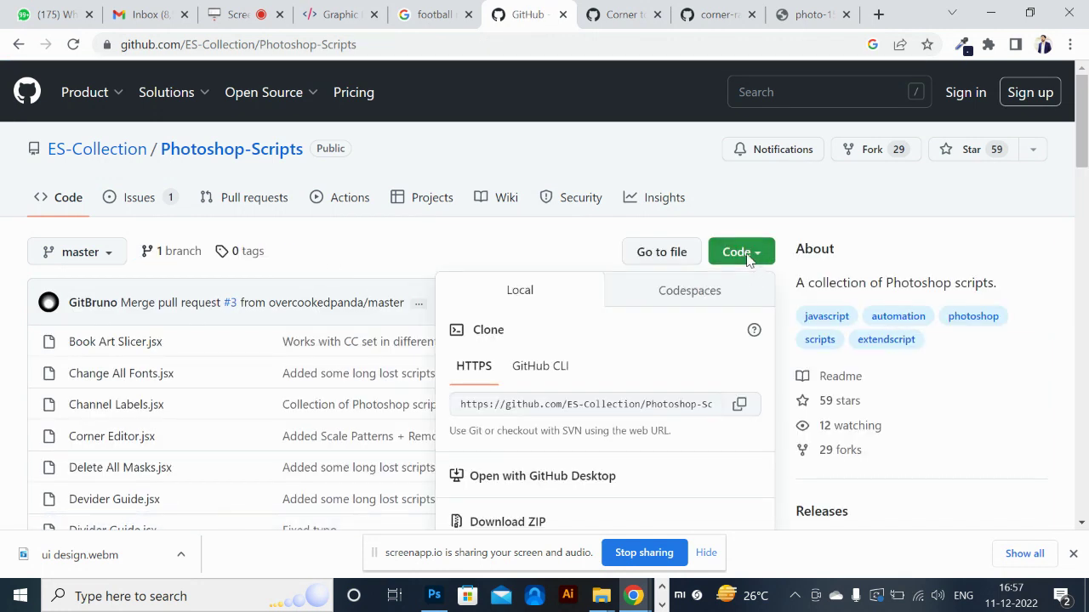
pyautogui.scroll(-1, 550, 423)
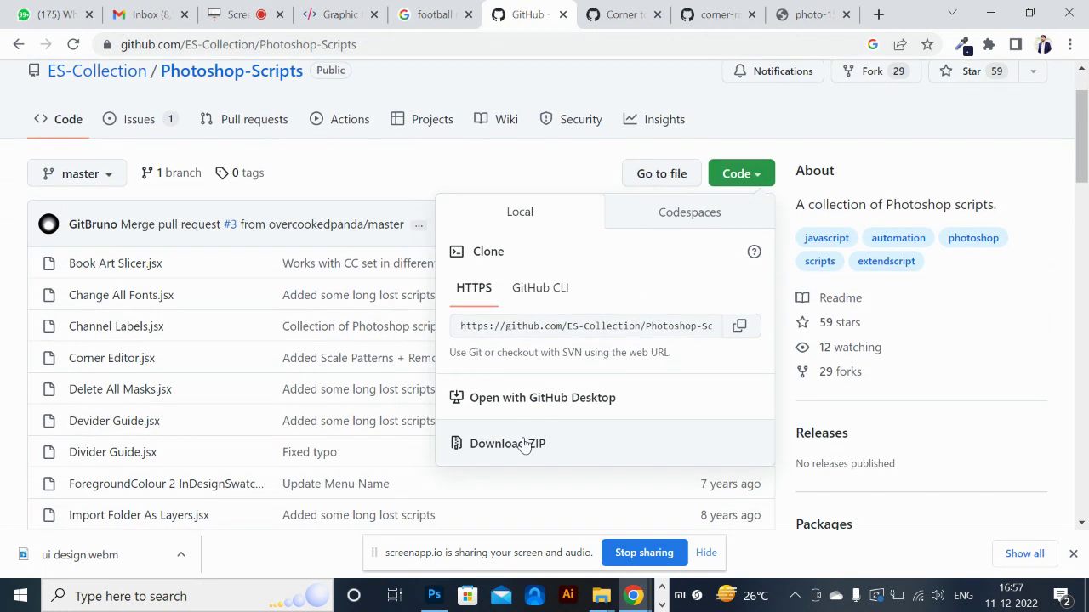
pyautogui.click(525, 444)
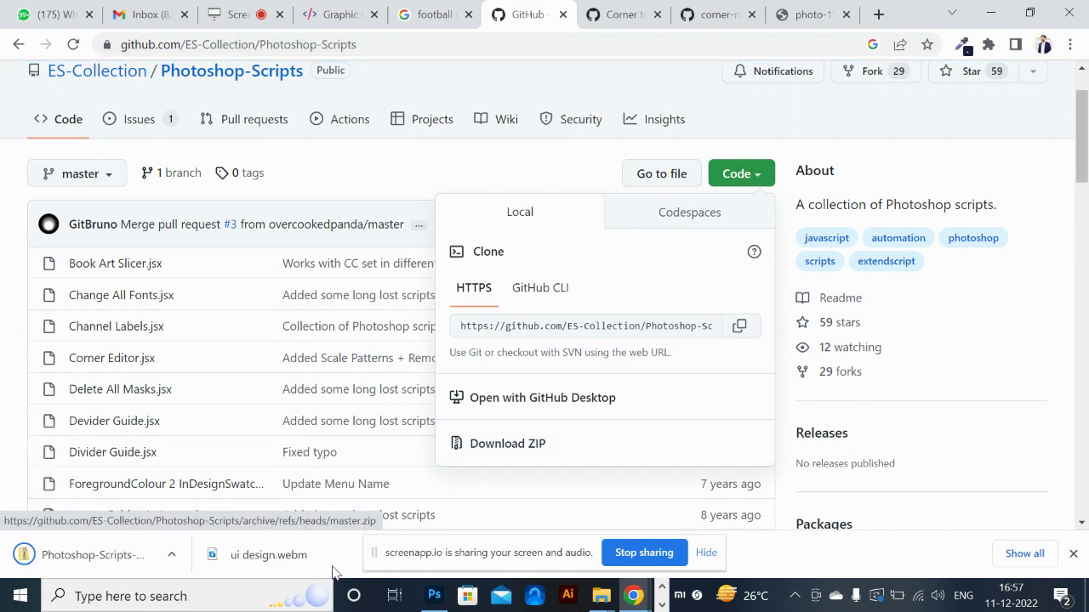
# - Show the downloaded Photoshop-Scripts-master archive in its folder and extract all its files
pyautogui.click(182, 557)
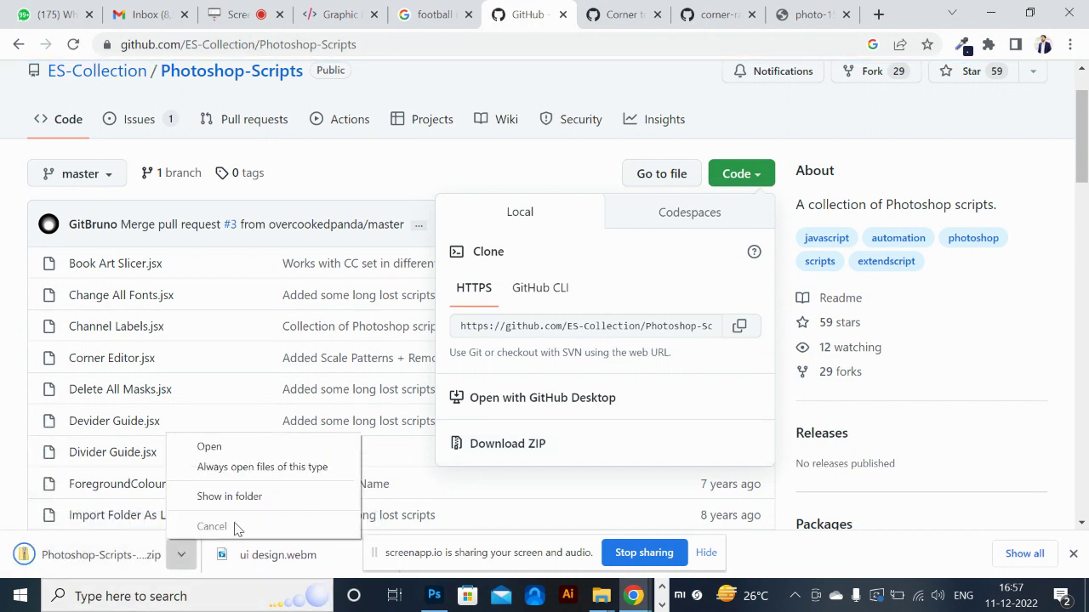
pyautogui.click(235, 497)
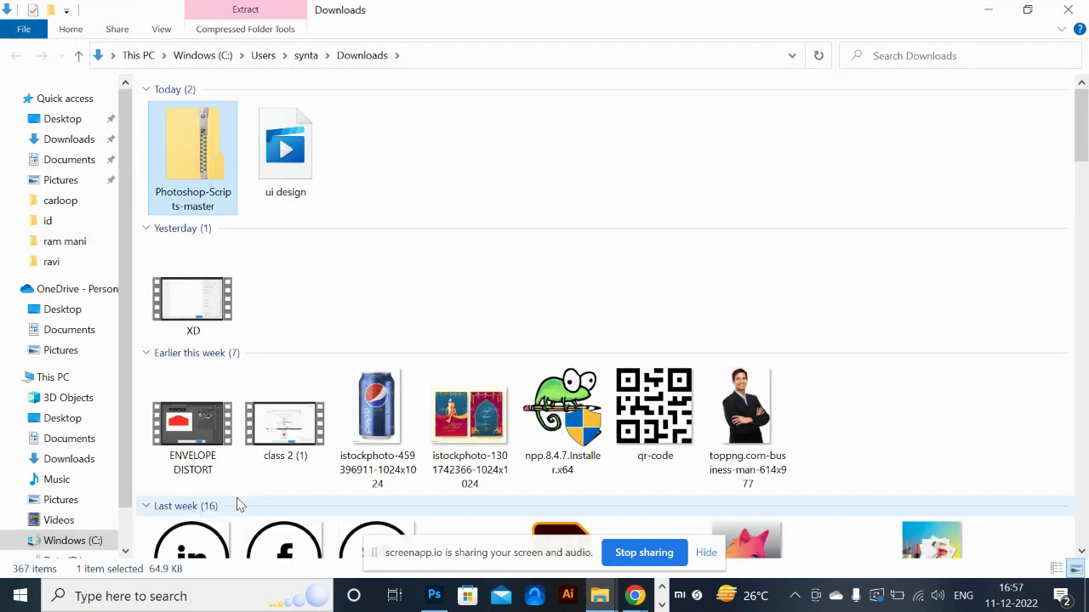
pyautogui.rightClick(181, 139)
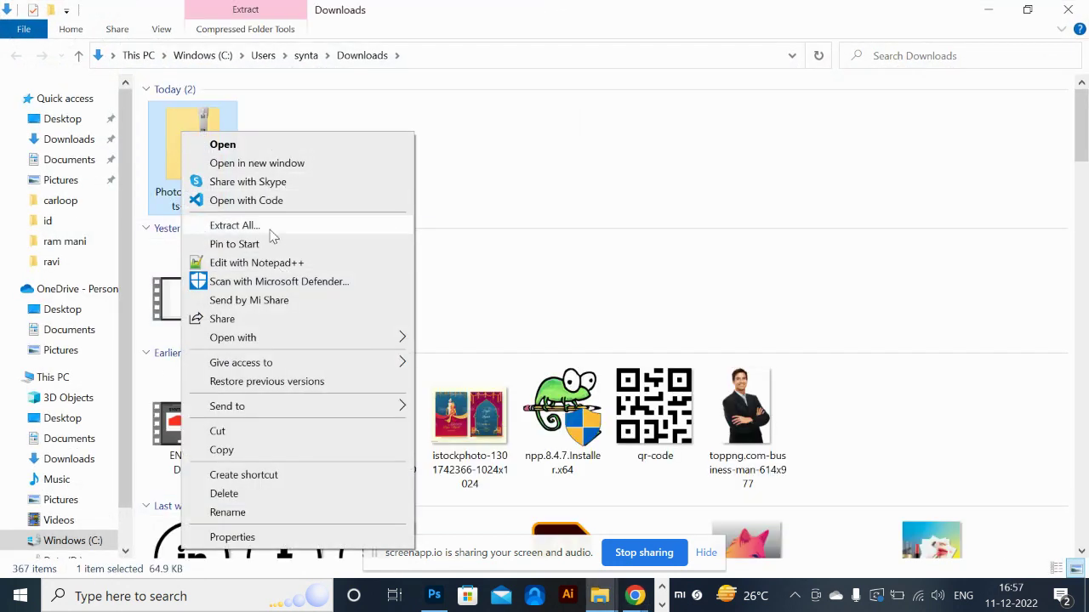
pyautogui.click(269, 226)
pyautogui.click(683, 476)
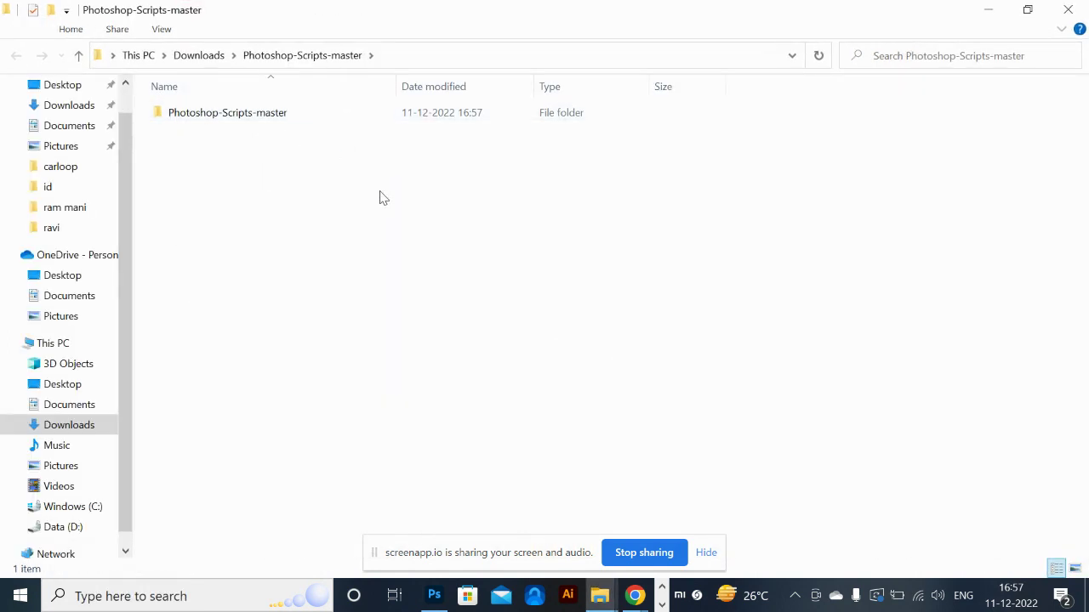
# - Copy the Corner Editor script from the inner Photoshop-Scripts-master folder into the Music folder
pyautogui.doubleClick(247, 114)
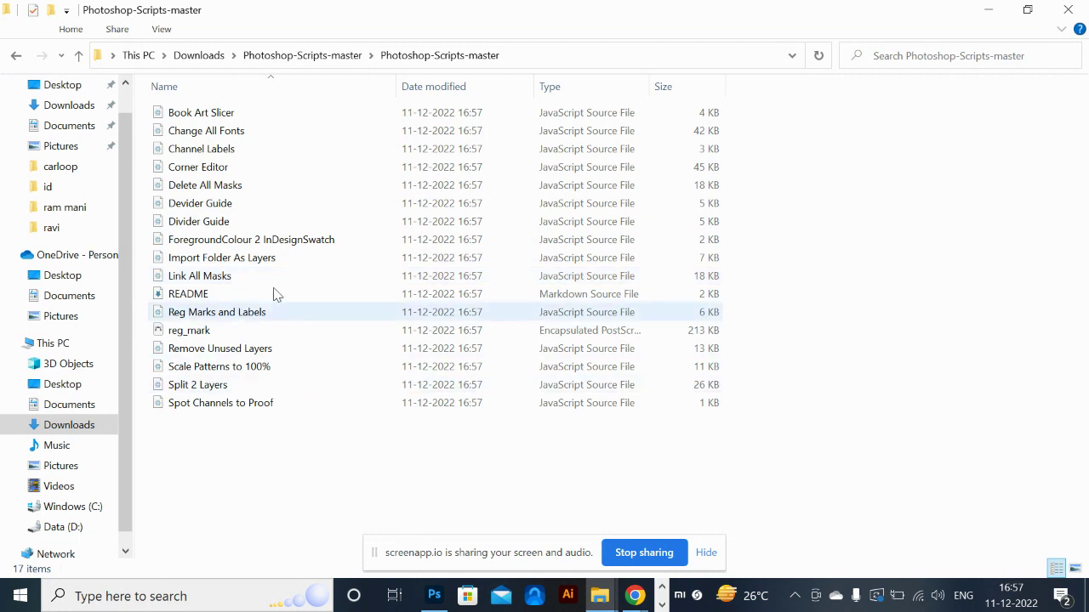
pyautogui.click(249, 171)
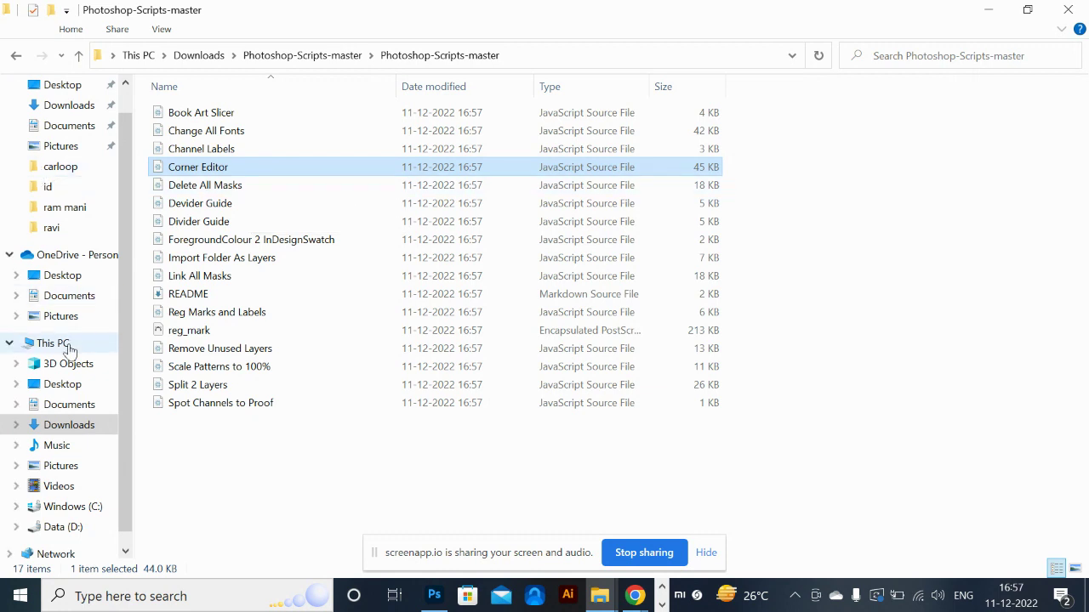
pyautogui.click(65, 448)
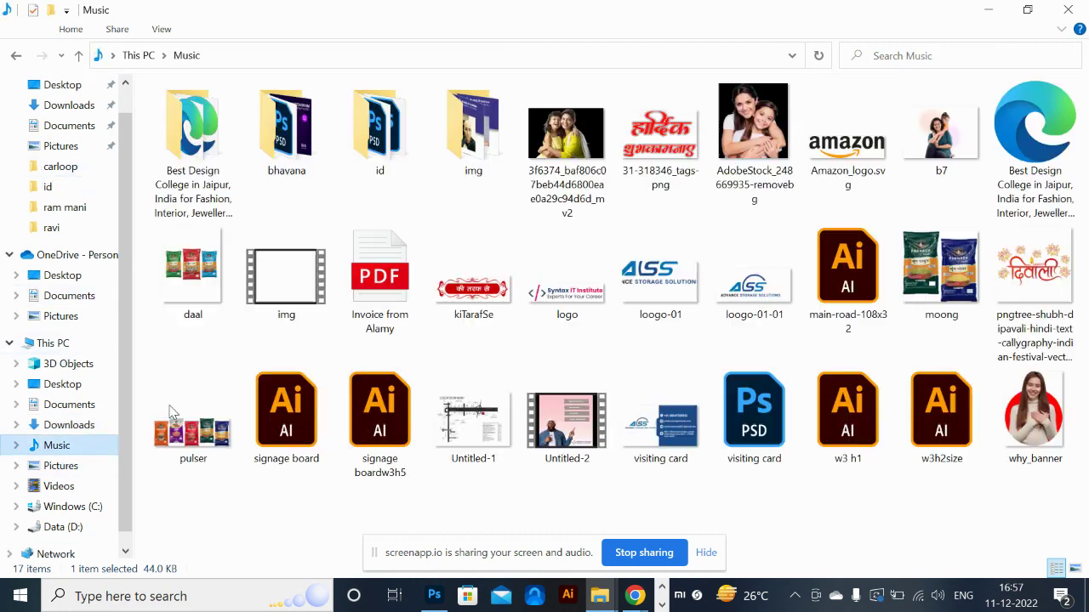
pyautogui.hotkey('ctrl', 'v')
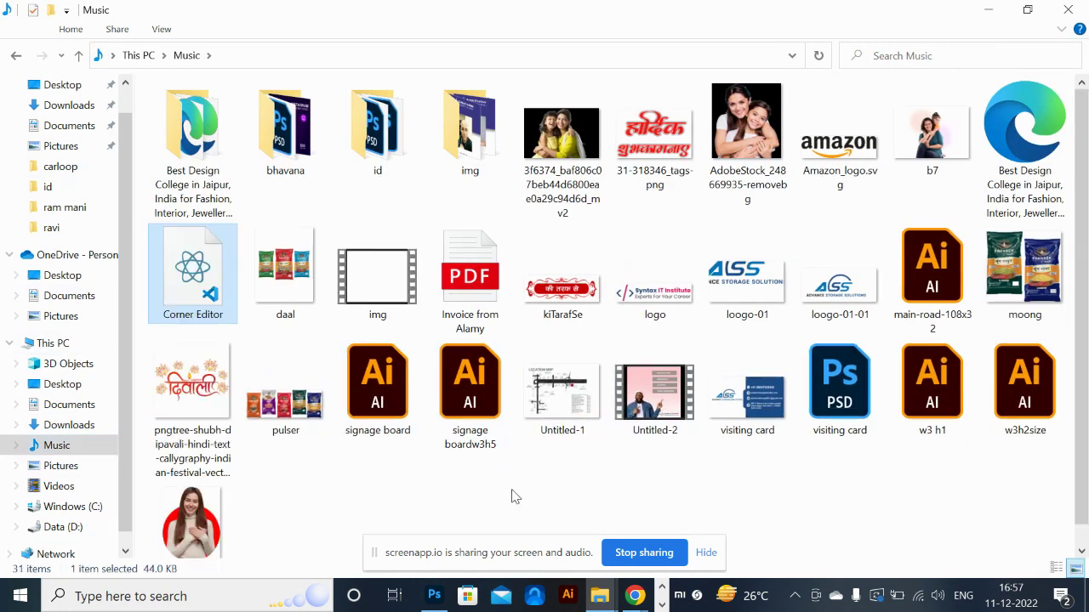
# - Switch to Photoshop and add a new empty layer above the R text layer
pyautogui.hotkey('alt', 'Tab')
pyautogui.hotkey('alt', 'Tab')
pyautogui.hotkey('alt', 'Tab')
pyautogui.hotkey('alt', 'Tab')
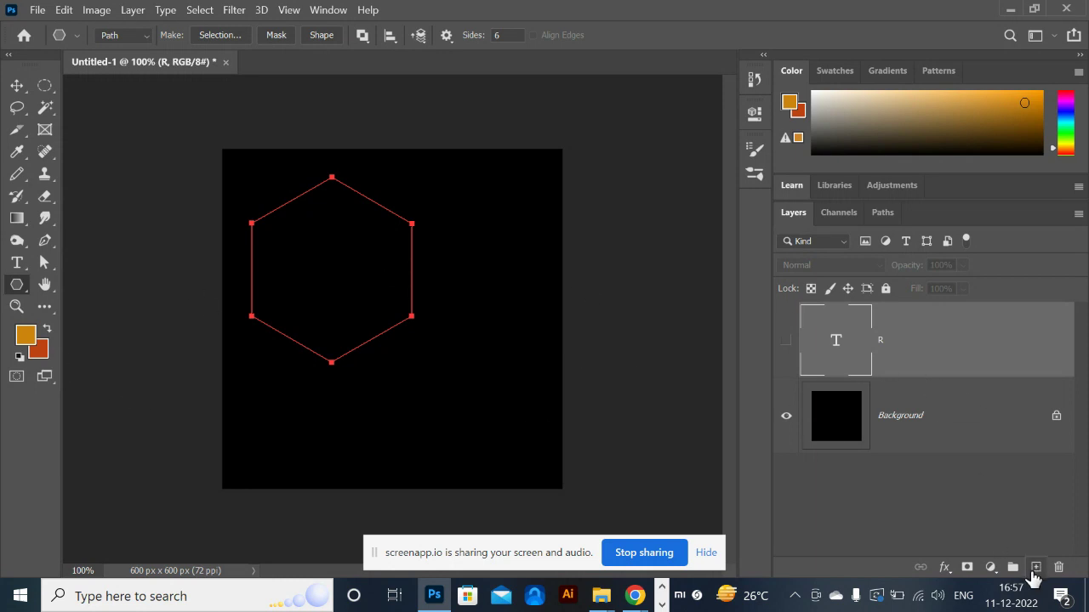
pyautogui.click(1036, 565)
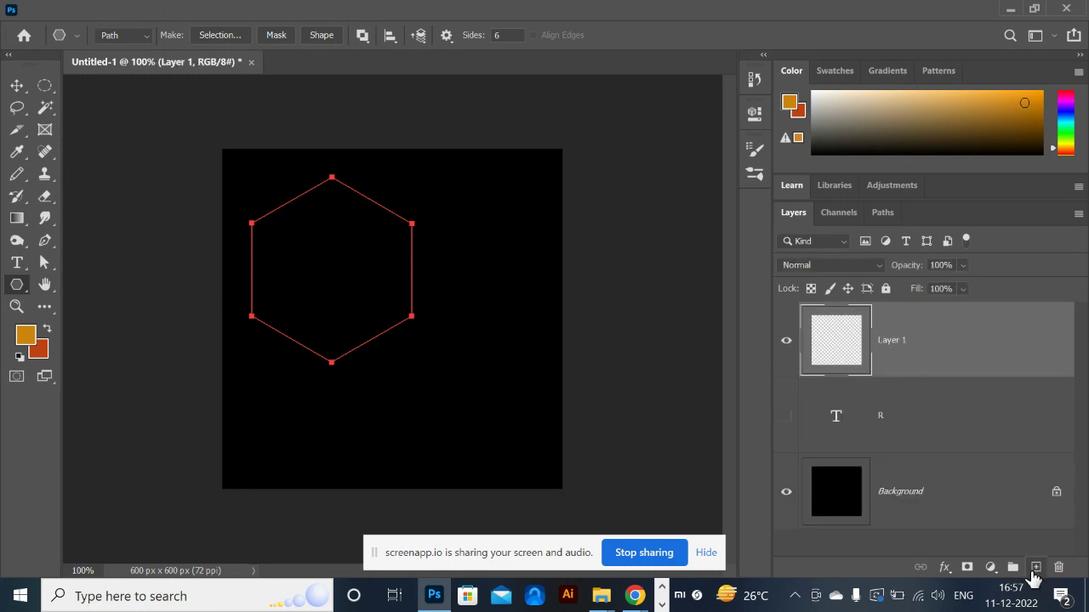
# - Draw an orange six-sided polygon about 481 by 464 px in Shape mode and move it to the canvas centre
pyautogui.click(126, 37)
pyautogui.click(124, 49)
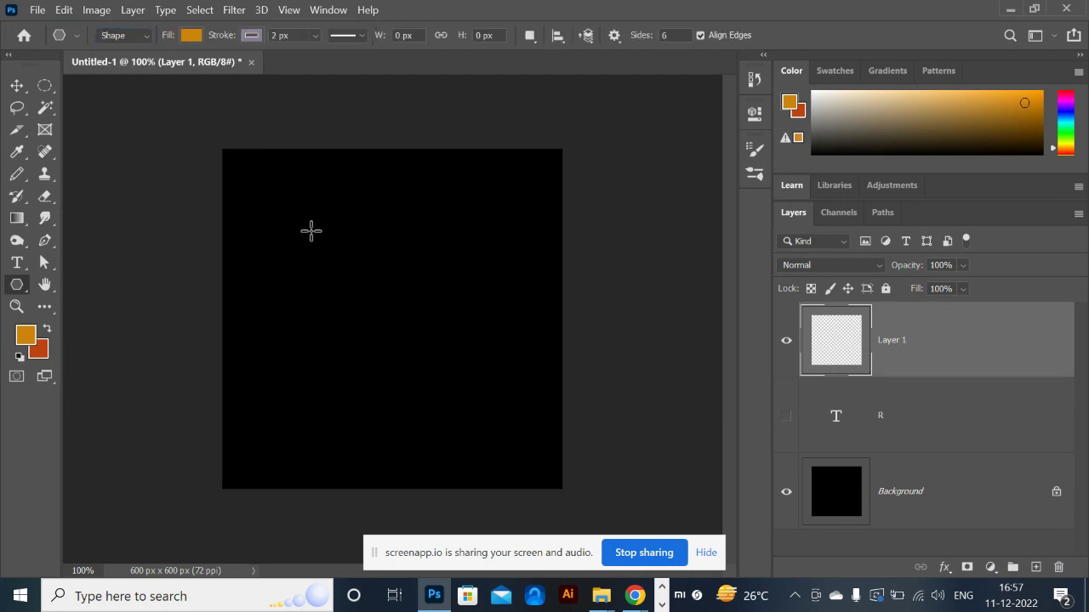
pyautogui.moveTo(309, 207); pyautogui.dragTo(400, 313)
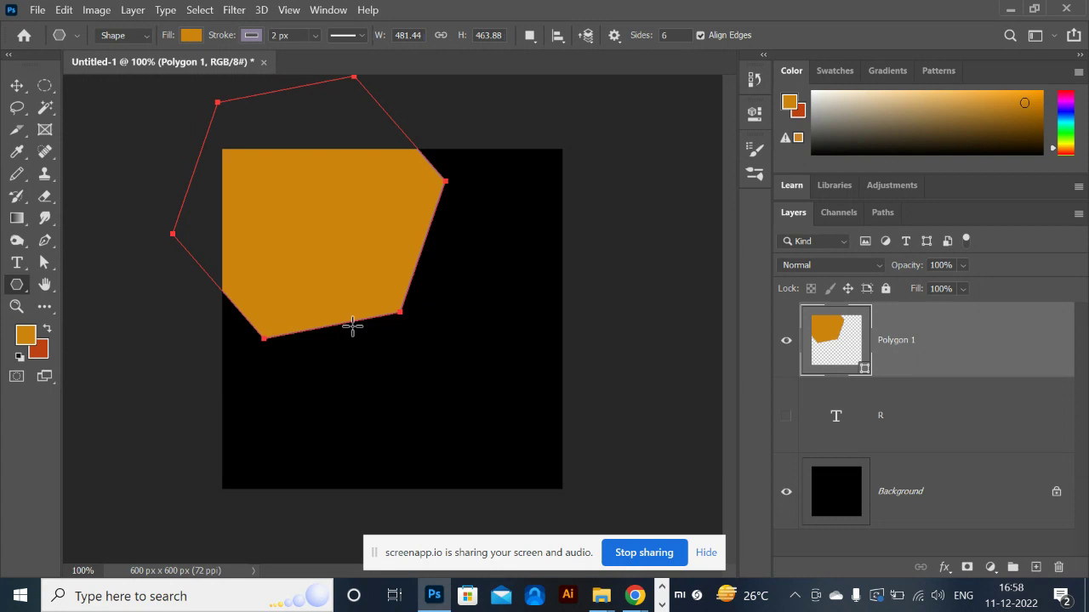
pyautogui.click(24, 87)
pyautogui.moveTo(275, 241); pyautogui.dragTo(352, 338)
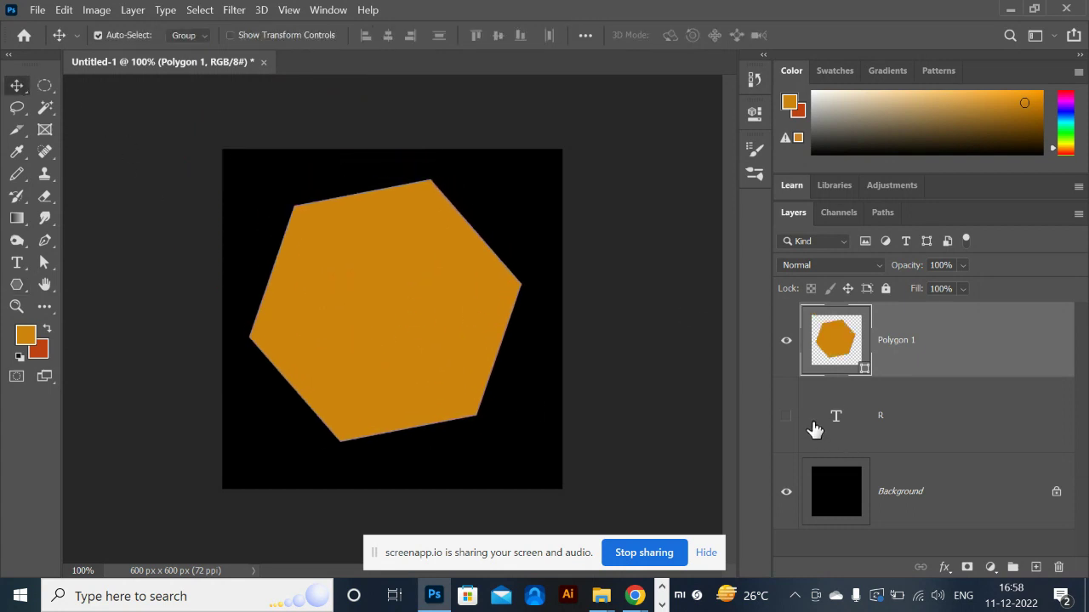
# - Load and run the Corner Editor script from the Music folder on the Polygon 1 shape layer
pyautogui.click(38, 10)
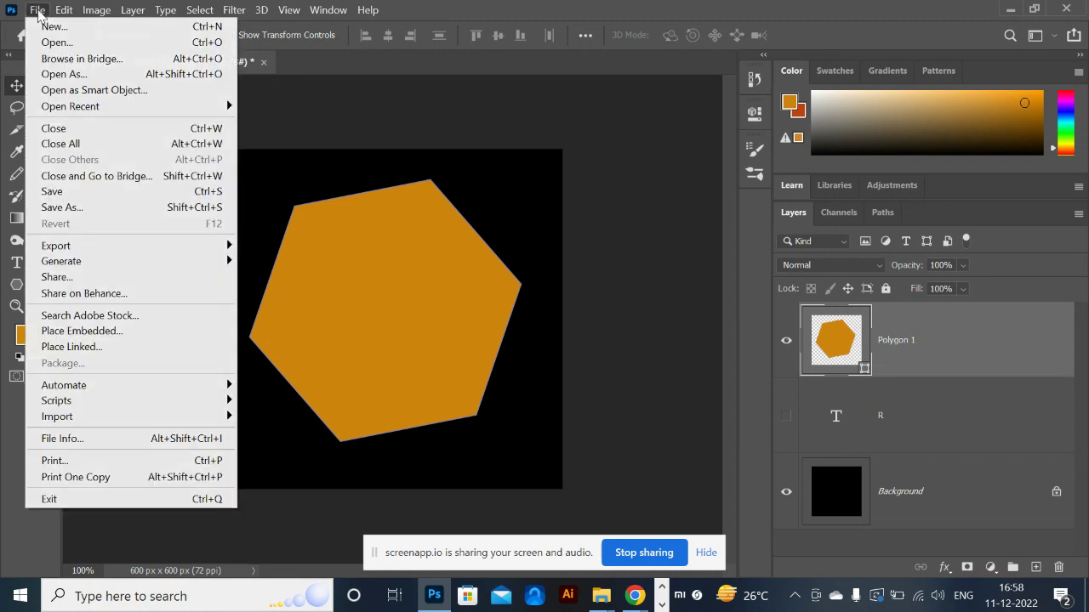
pyautogui.moveTo(165, 407)
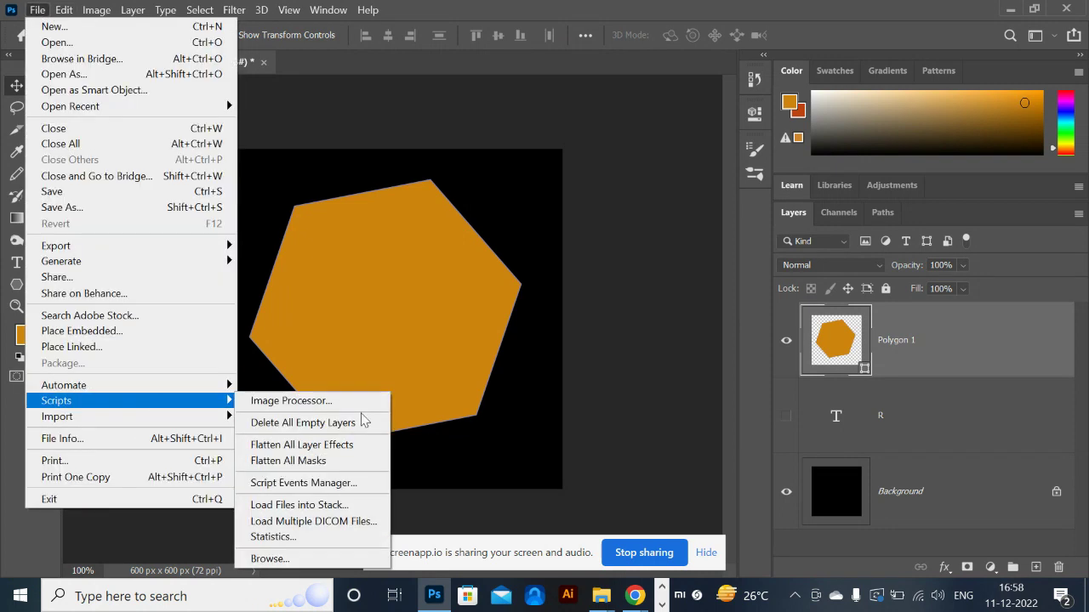
pyautogui.click(281, 560)
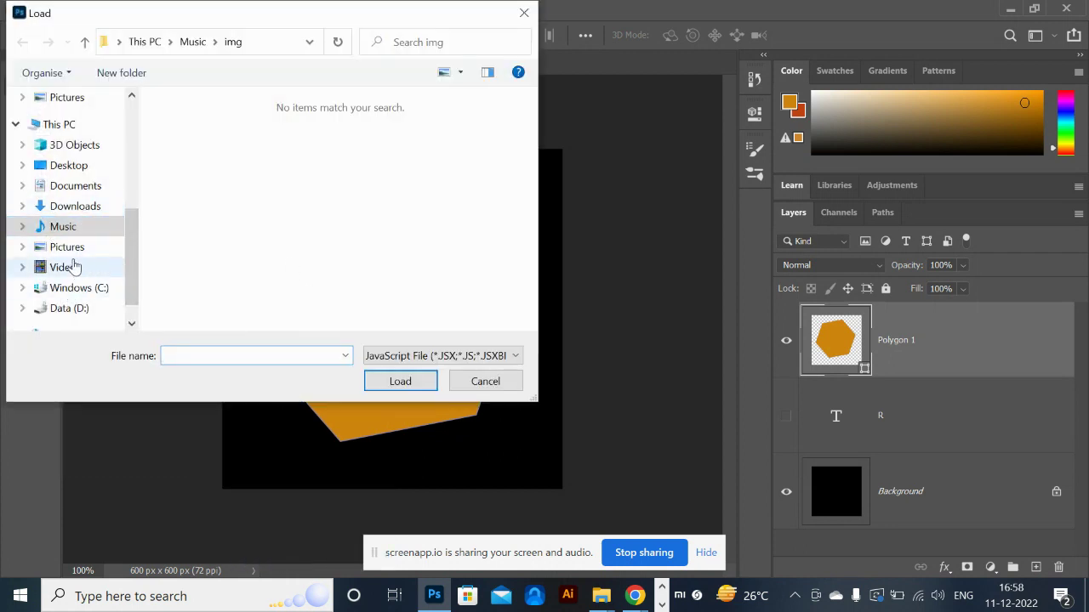
pyautogui.click(66, 228)
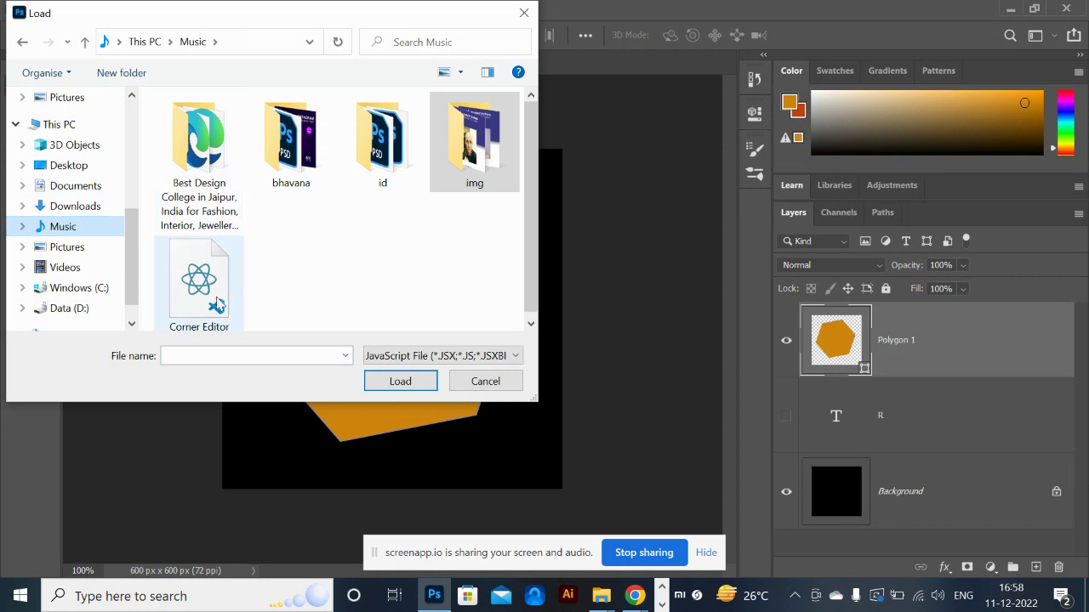
pyautogui.click(204, 298)
pyautogui.click(380, 382)
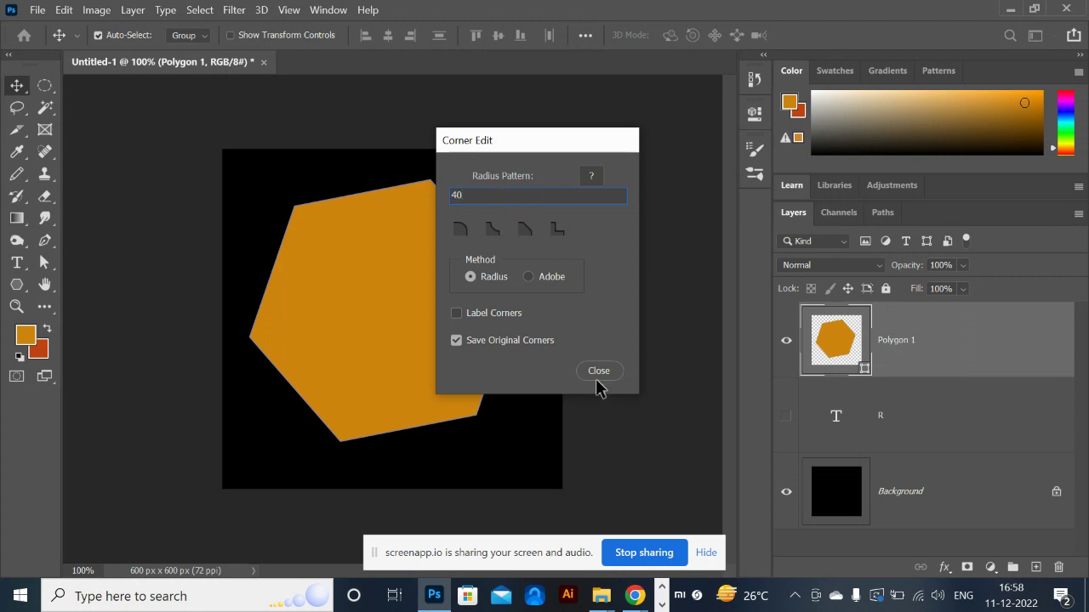
# - Try the rounded and other corner styles on the orange polygon with a radius pattern of 40
pyautogui.click(463, 235)
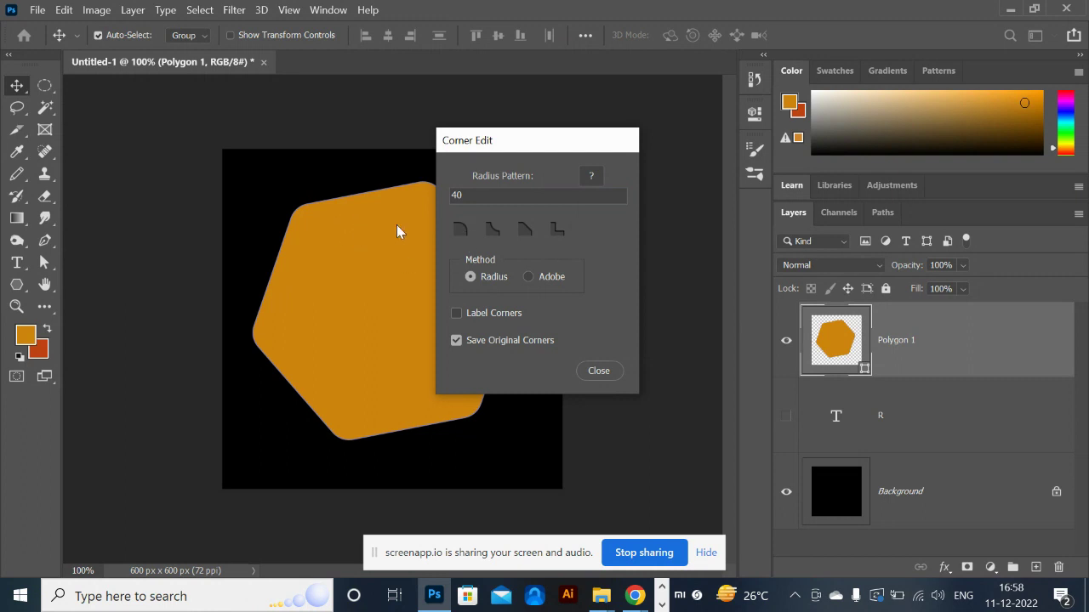
pyautogui.click(491, 233)
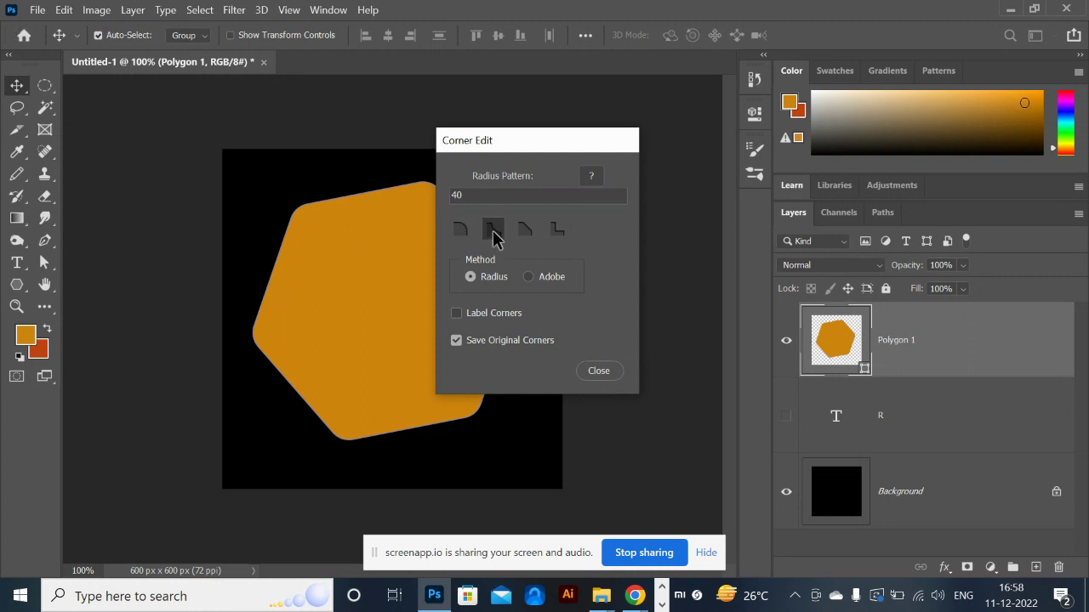
pyautogui.click(553, 236)
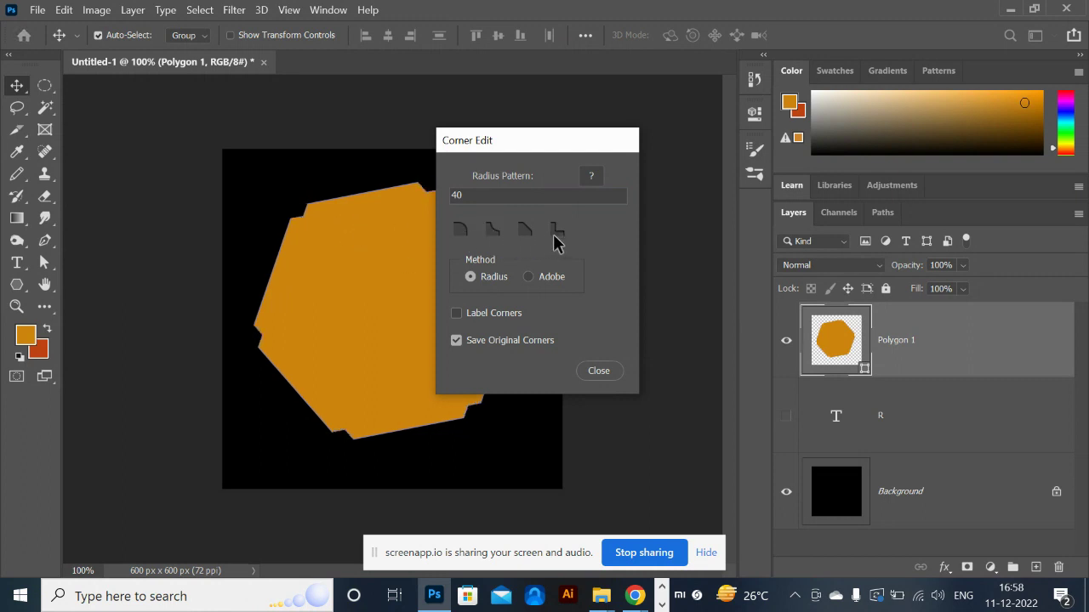
pyautogui.click(524, 232)
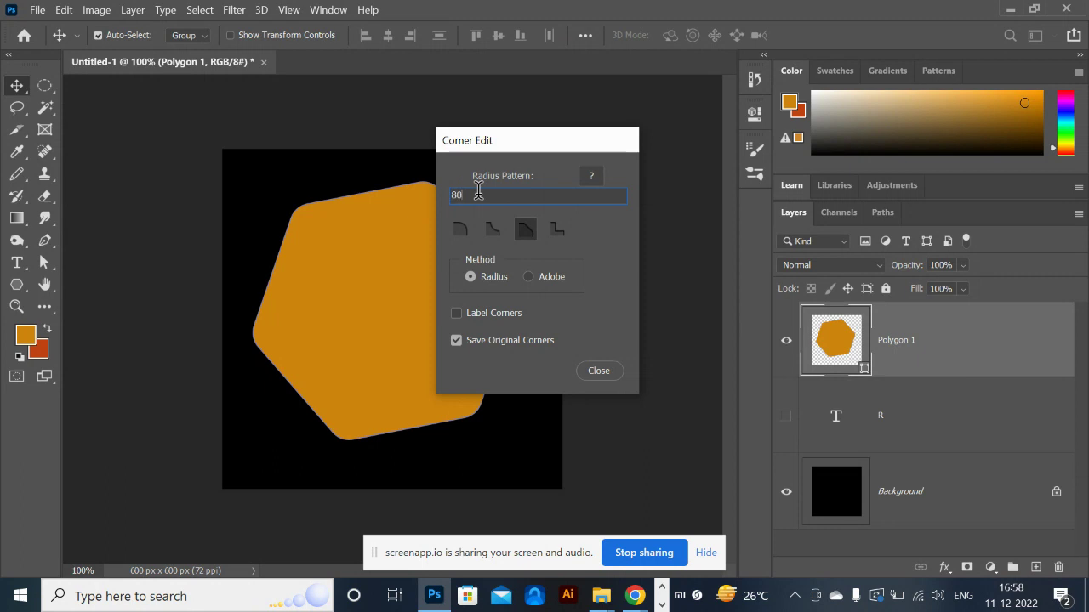
# - Round the orange polygon's corners with a radius pattern of 80 and move the shape slightly down on the canvas
pyautogui.click(462, 229)
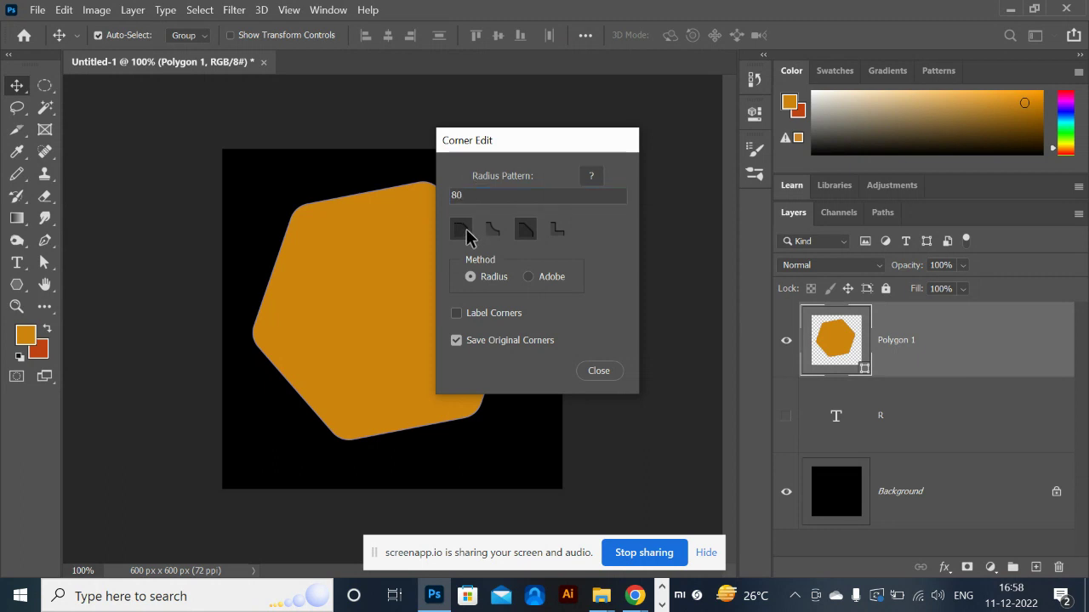
pyautogui.click(604, 372)
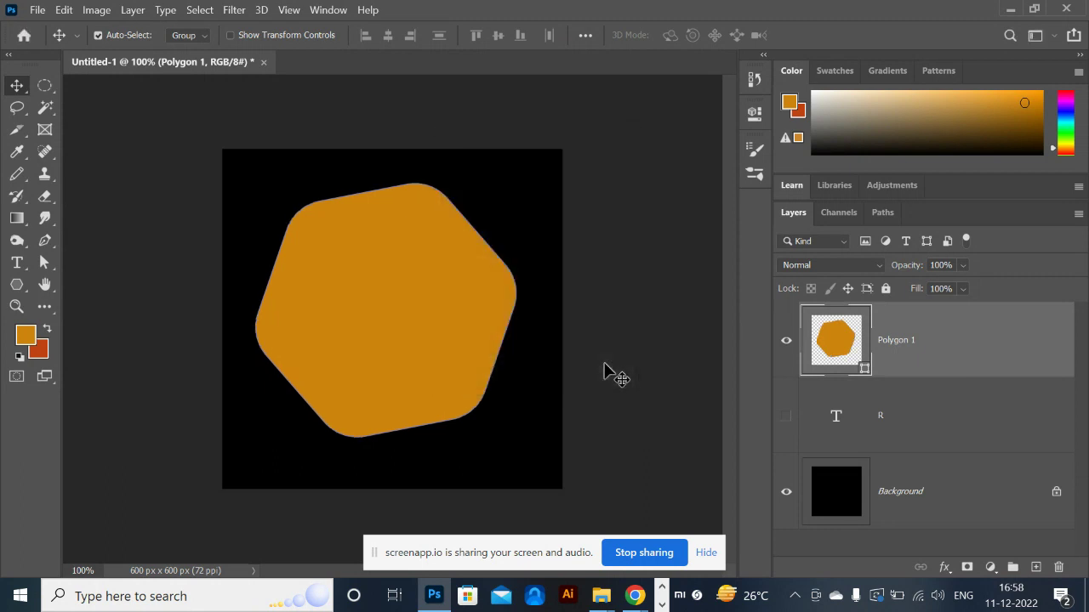
pyautogui.moveTo(371, 289)
pyautogui.mouseDown()
pyautogui.moveTo(253, 457)
pyautogui.moveTo(270, 379)
pyautogui.moveTo(428, 384)
pyautogui.moveTo(348, 323)
pyautogui.moveTo(384, 324)
pyautogui.moveTo(375, 282)
pyautogui.mouseUp()
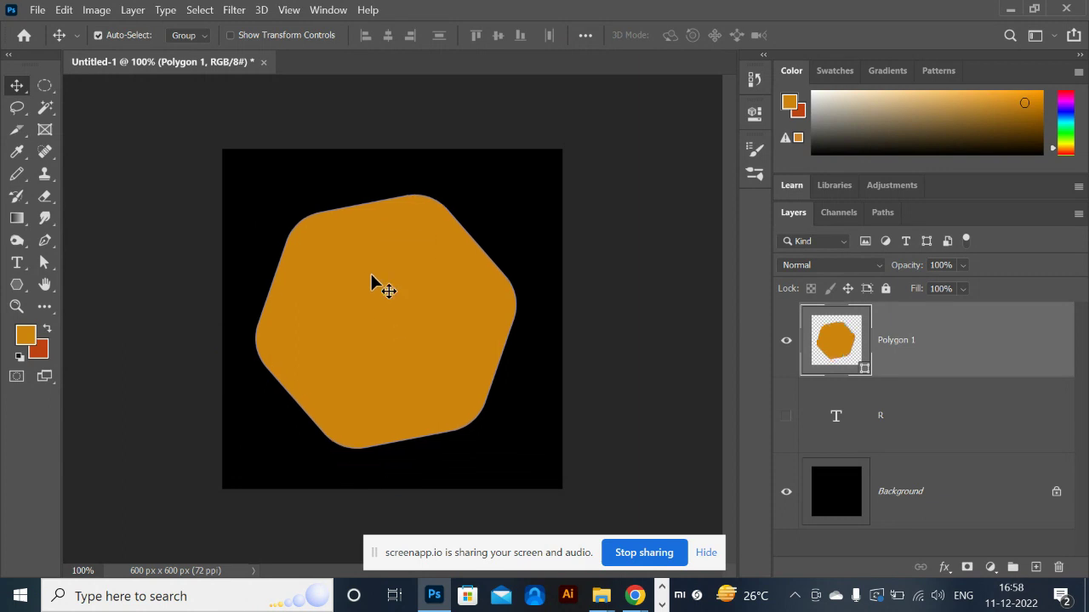
# - Try to run the Corner Editor script from the Music folder again on the rounded polygon
pyautogui.click(39, 10)
pyautogui.moveTo(190, 406)
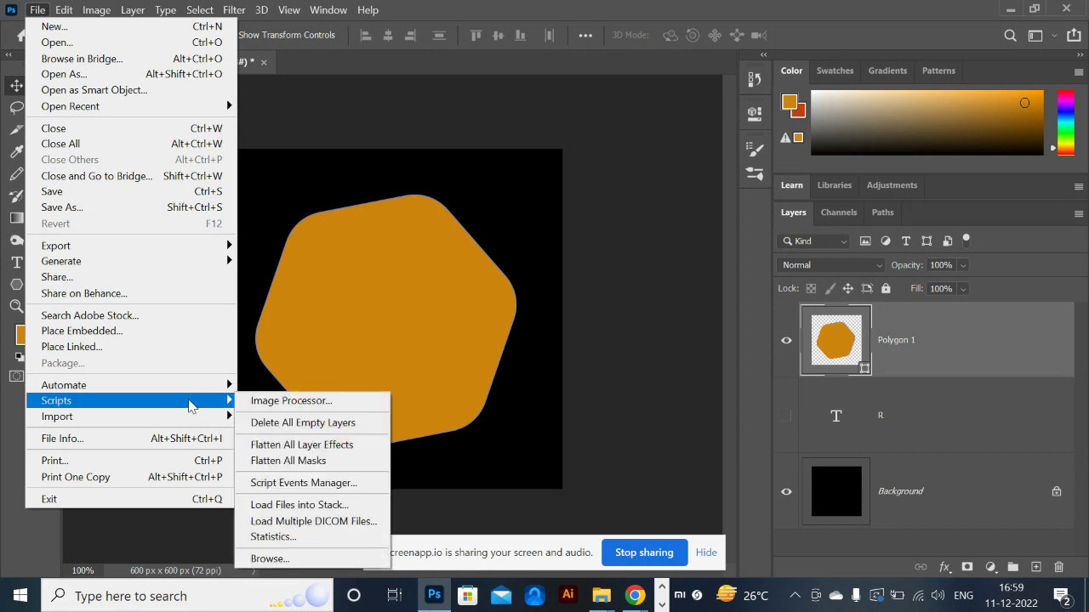
pyautogui.click(303, 560)
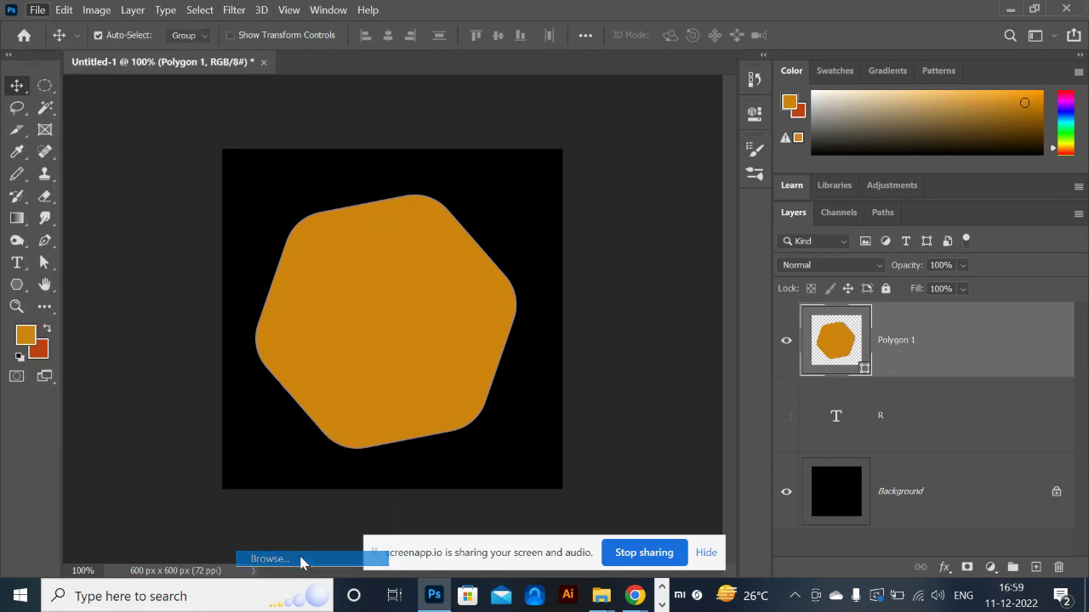
pyautogui.click(196, 294)
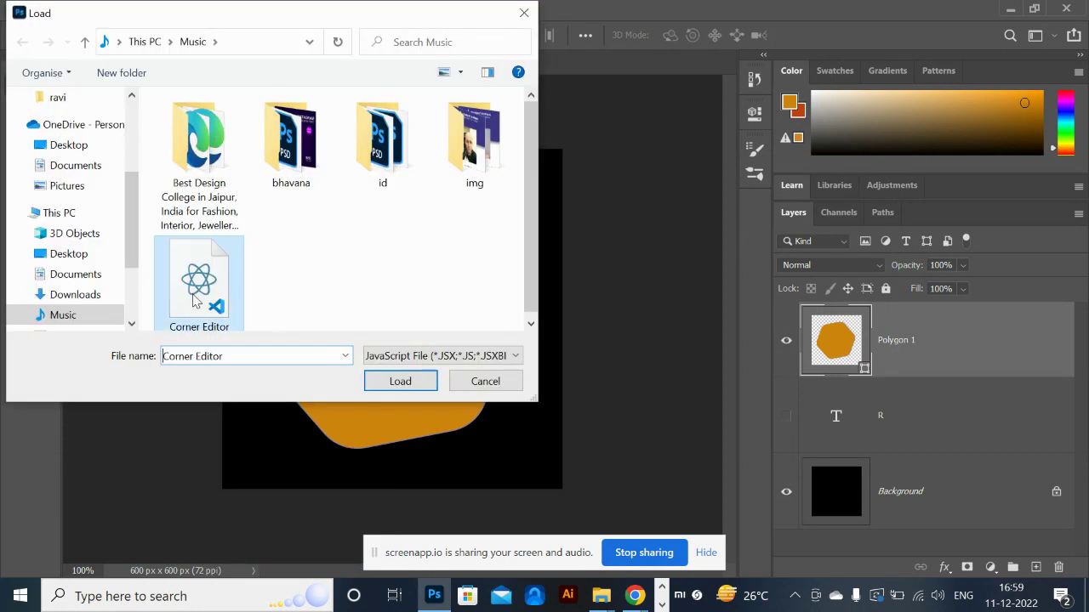
pyautogui.click(399, 381)
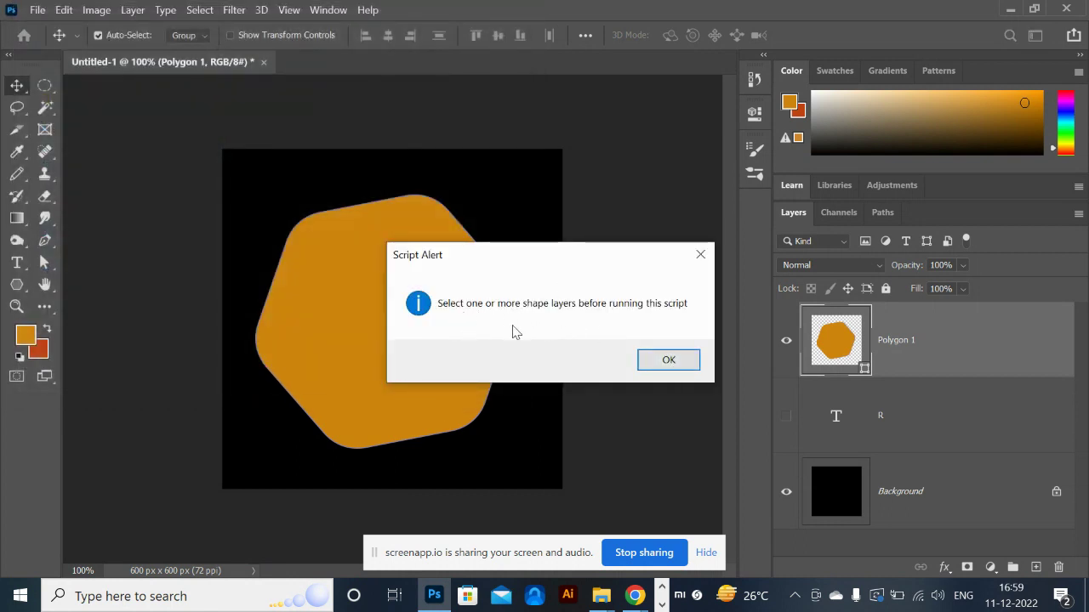
pyautogui.click(668, 360)
# - Move the rounded polygon into the canvas's lower-left corner so that it runs past both edges
pyautogui.moveTo(410, 285); pyautogui.dragTo(272, 429)
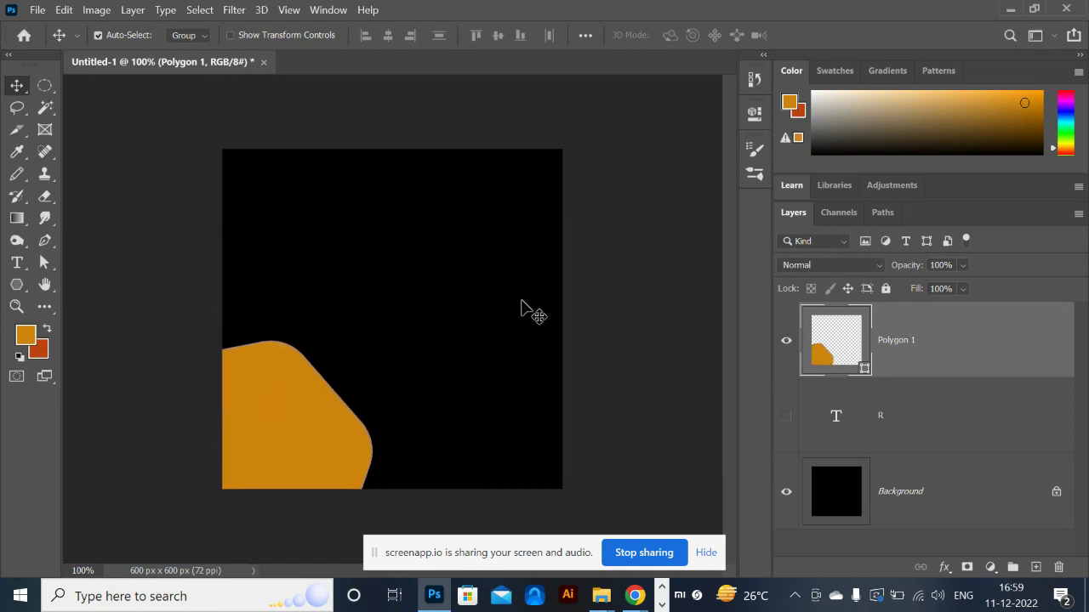
pyautogui.moveTo(294, 374)
pyautogui.mouseDown()
pyautogui.moveTo(535, 190)
pyautogui.moveTo(309, 363)
pyautogui.mouseUp()
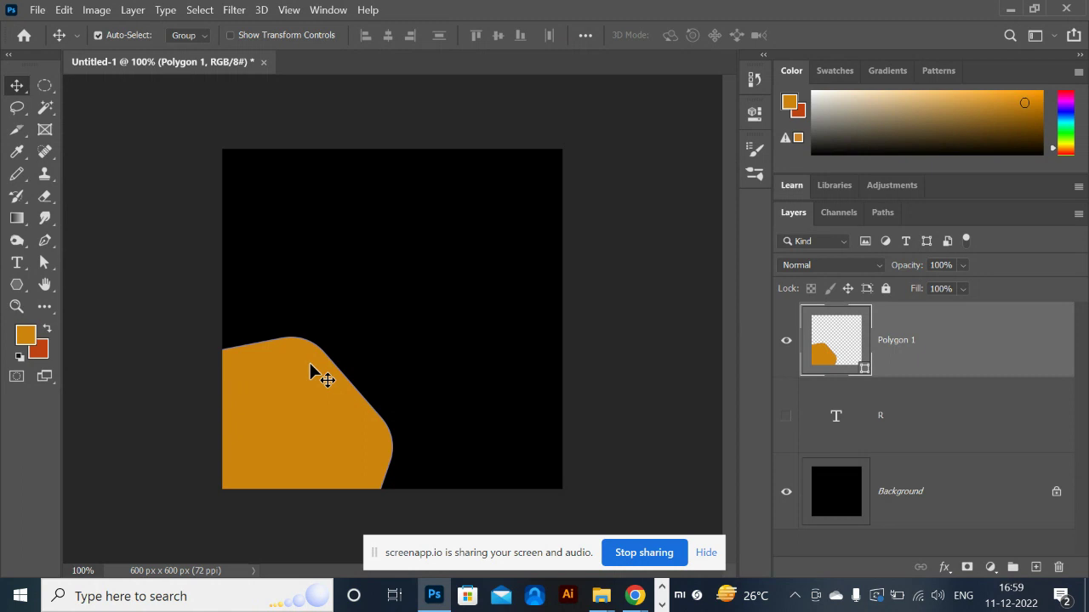
# - Show the extracted scripts in the inner Photoshop-Scripts-master folder of Downloads and return to Photoshop
pyautogui.hotkey('alt', 'Tab')
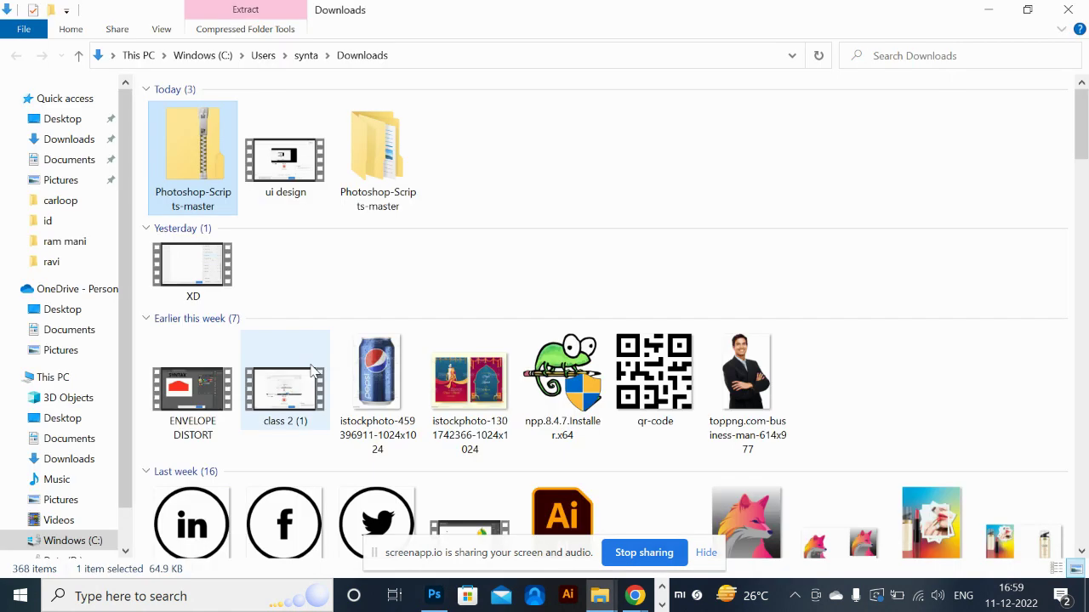
pyautogui.click(378, 153)
pyautogui.doubleClick(393, 160)
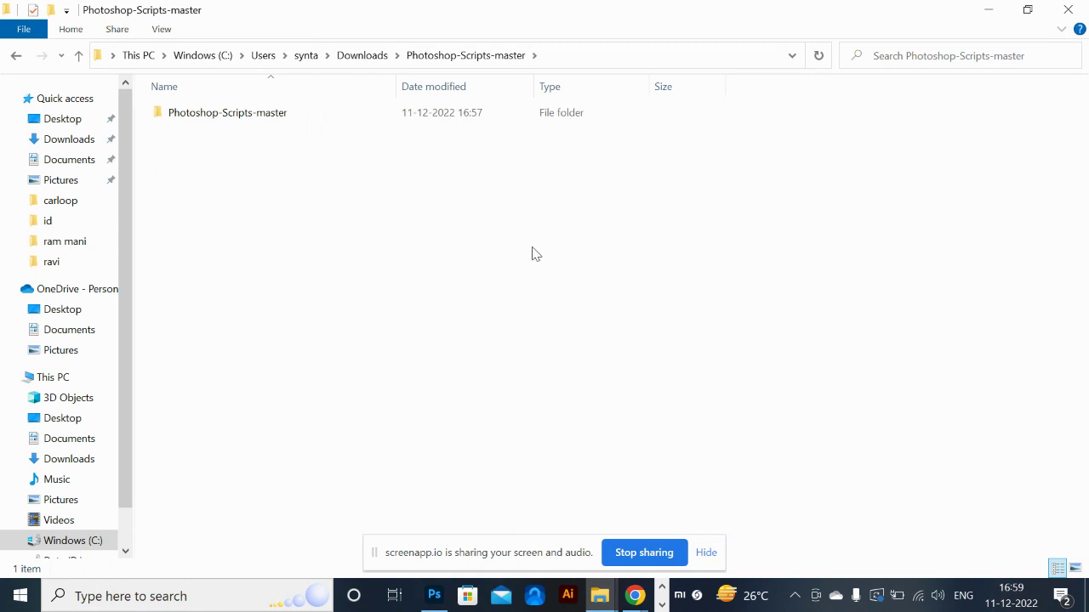
pyautogui.doubleClick(299, 121)
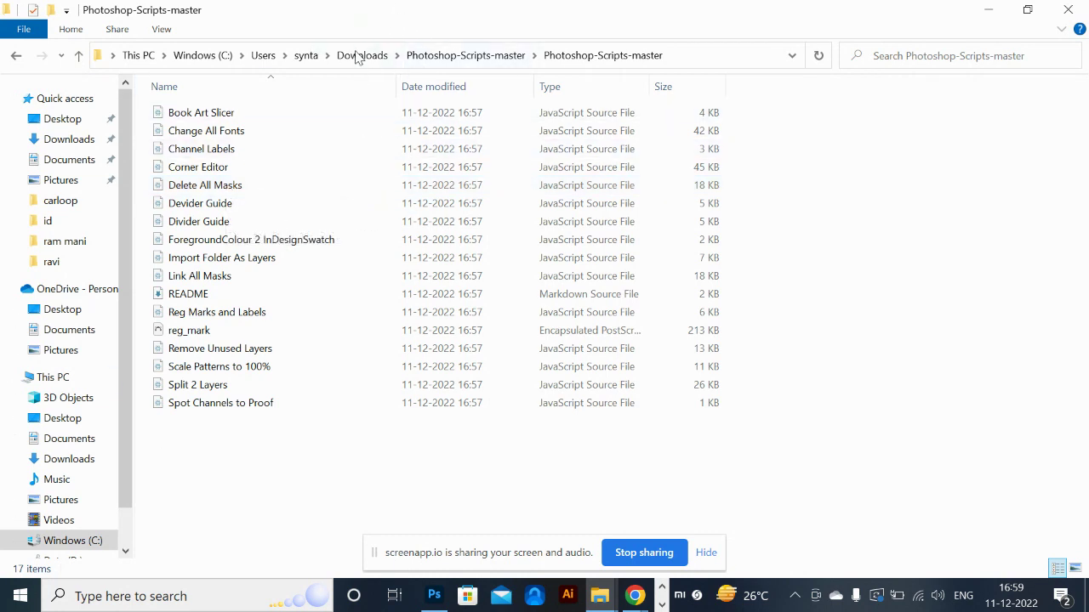
pyautogui.click(437, 56)
pyautogui.hotkey('alt', 'Tab')
# - Duplicate the rounded polygon and place the copy in the canvas's upper-left corner, touching the original
pyautogui.moveTo(296, 396); pyautogui.dragTo(554, 170)
pyautogui.moveTo(506, 222); pyautogui.dragTo(179, 309)
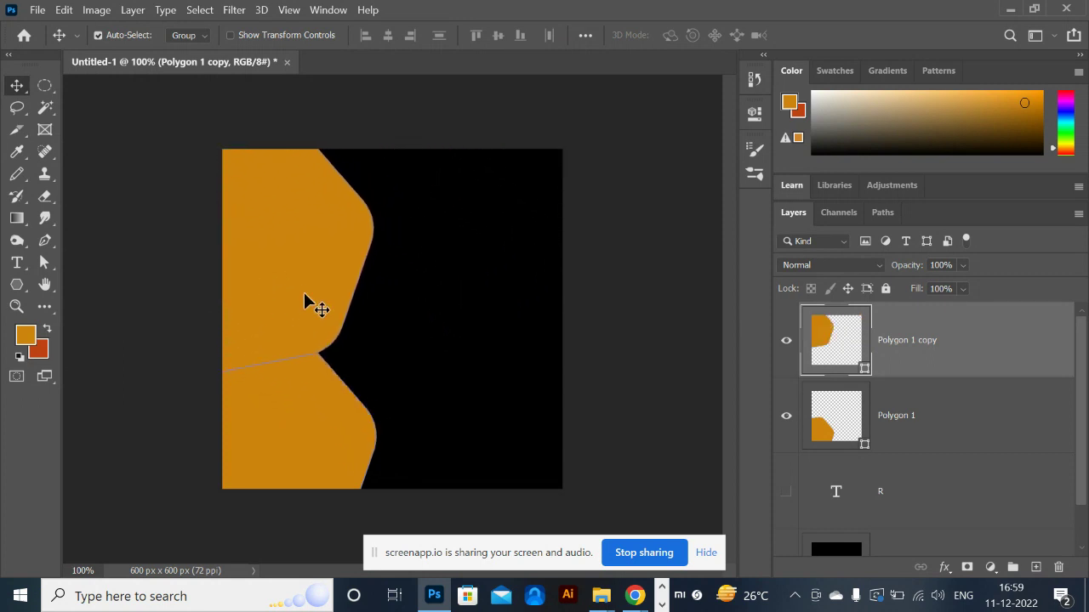
pyautogui.moveTo(309, 304); pyautogui.dragTo(292, 297)
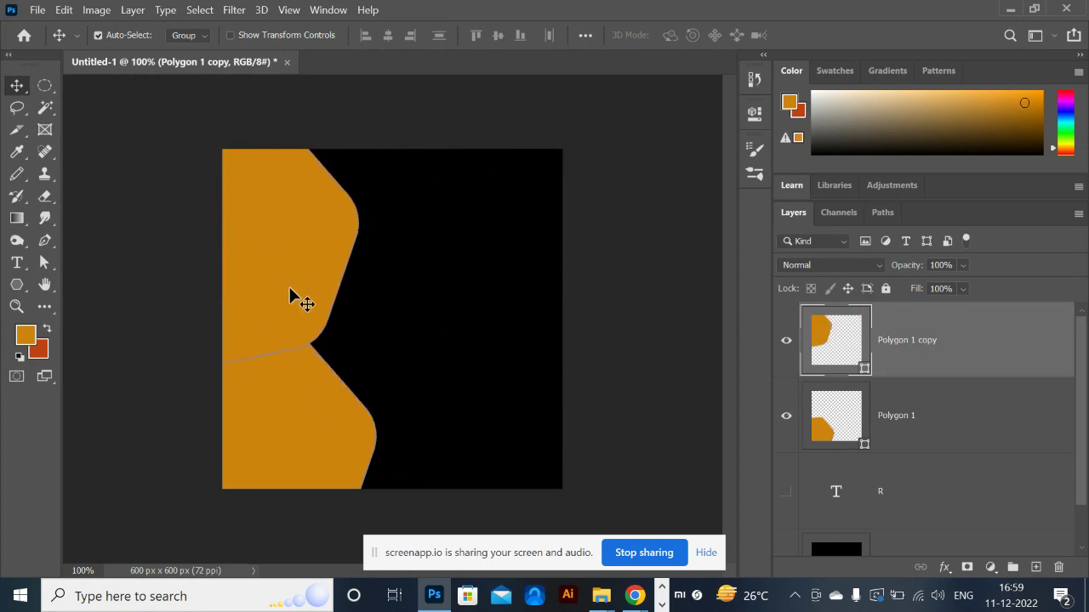
# - Recolour the polygon copy pink (#e923a1) and shift it slightly upward above the orange polygon
pyautogui.doubleClick(832, 336)
pyautogui.moveTo(679, 251); pyautogui.dragTo(631, 348)
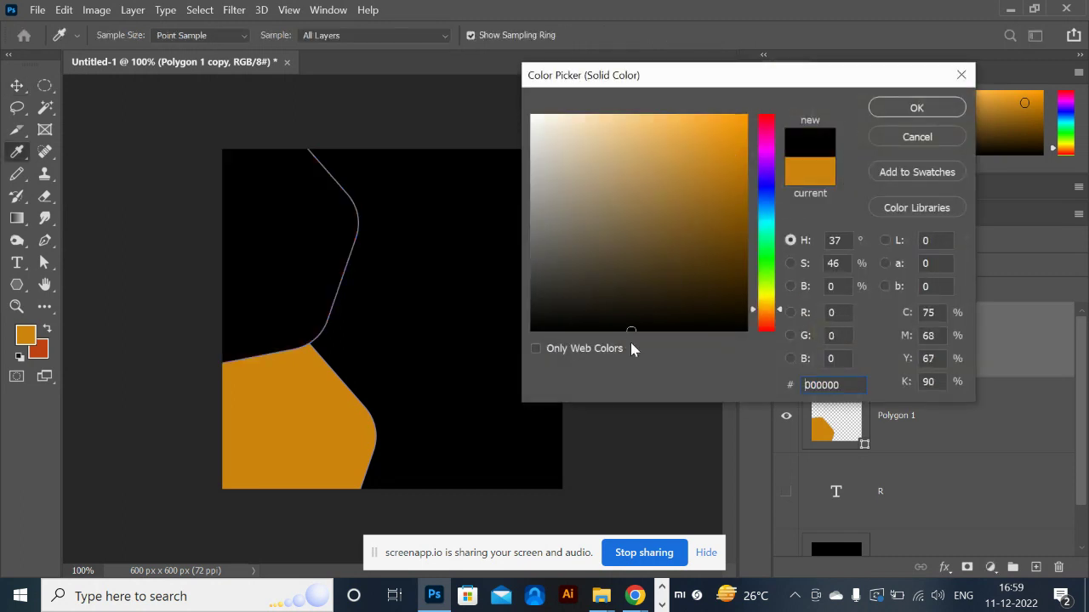
pyautogui.moveTo(765, 156); pyautogui.dragTo(714, 131)
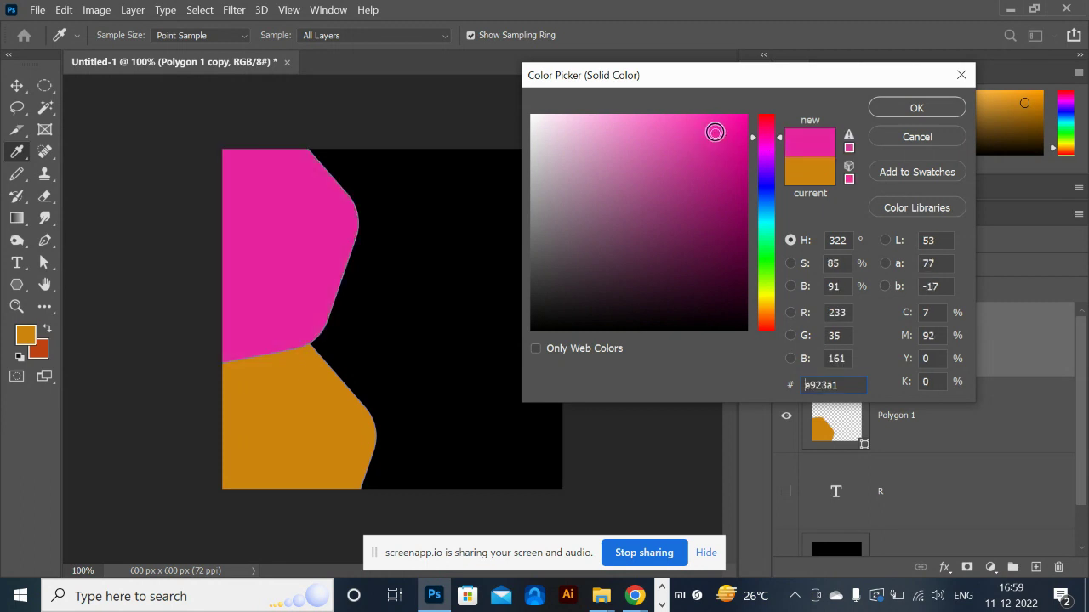
pyautogui.click(916, 108)
pyautogui.press('v')
pyautogui.moveTo(319, 279); pyautogui.dragTo(313, 265)
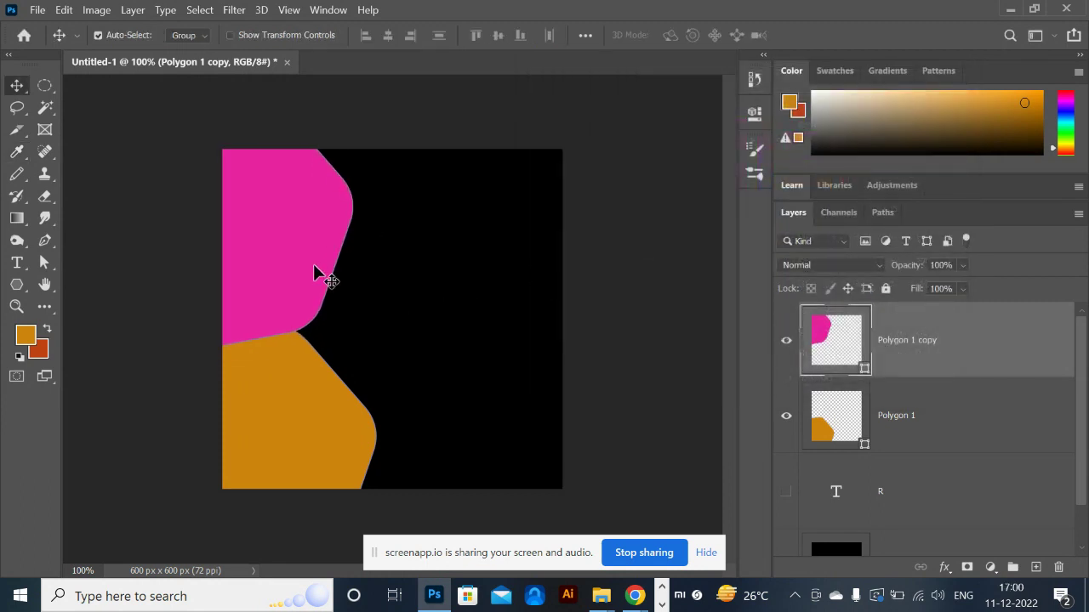